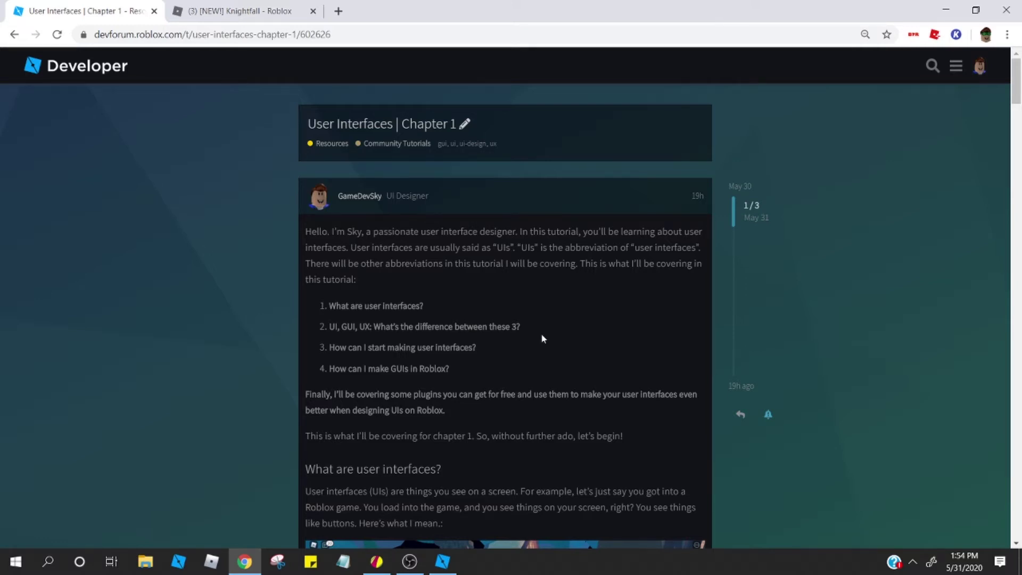
Step: Read the "User Interfaces | Chapter 1" forum post as far as the annotated Knightfall screenshot
scroll(521, 361, "down", 3)
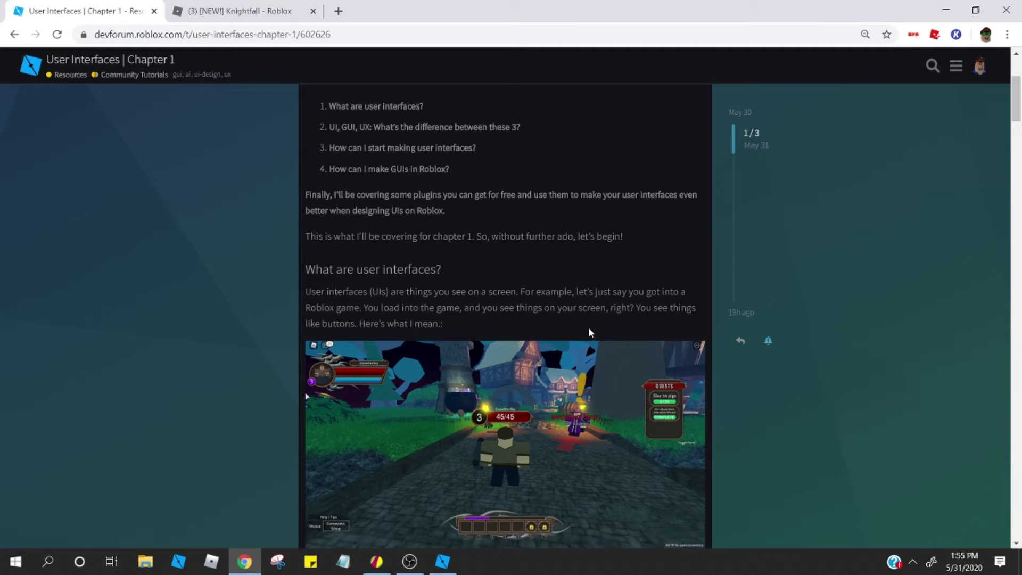
scroll(685, 439, "down", 4)
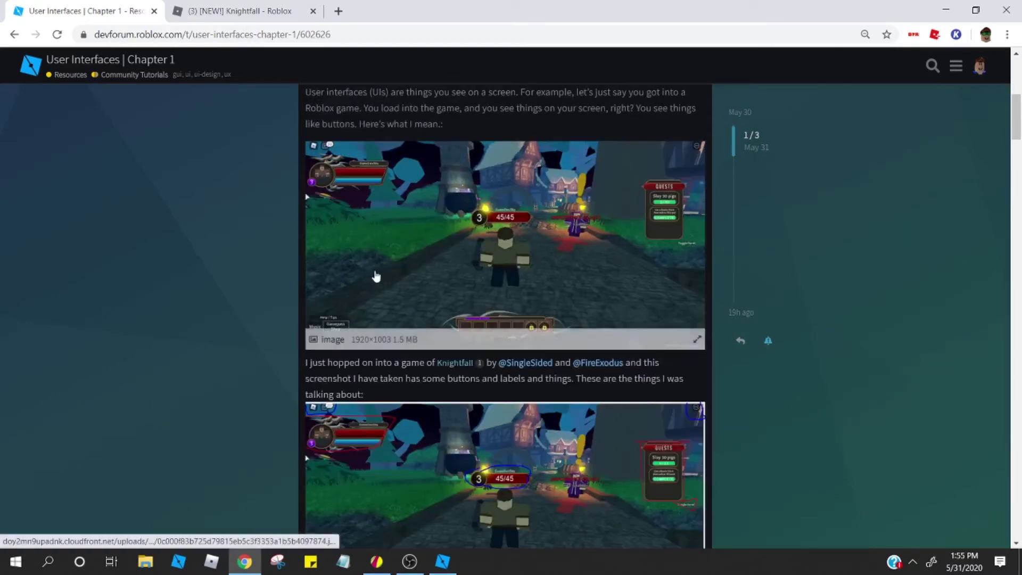
scroll(365, 463, "down", 3)
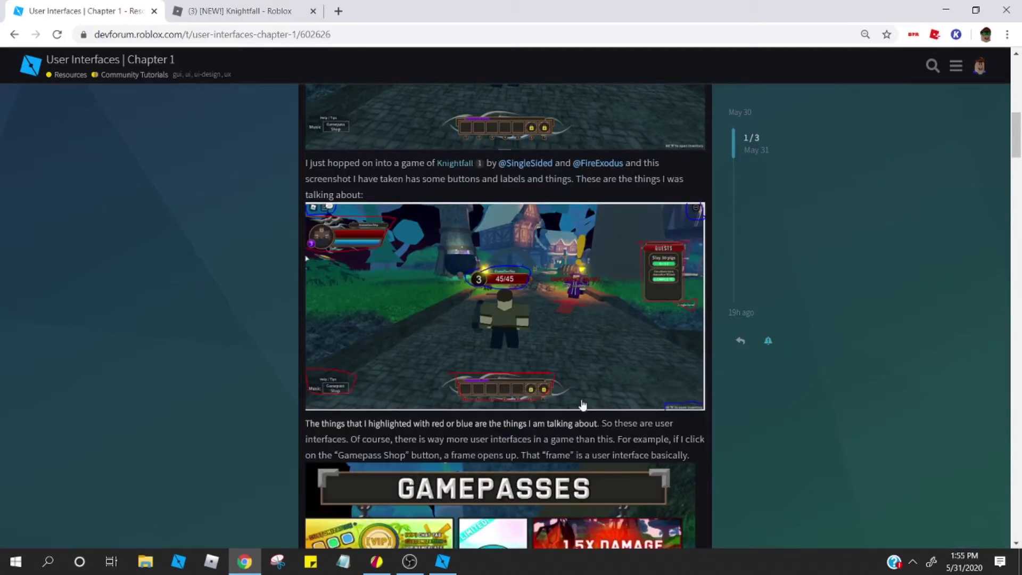
Step: Launch Knightfall from its Roblox game page and toggle the system audio mute while it loads
left_click(257, 5)
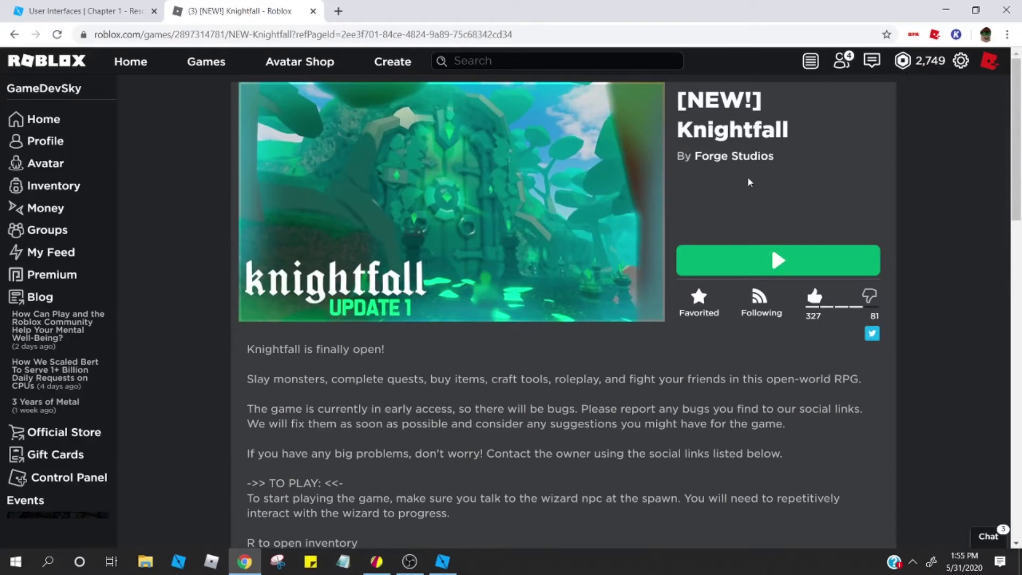
left_click(775, 259)
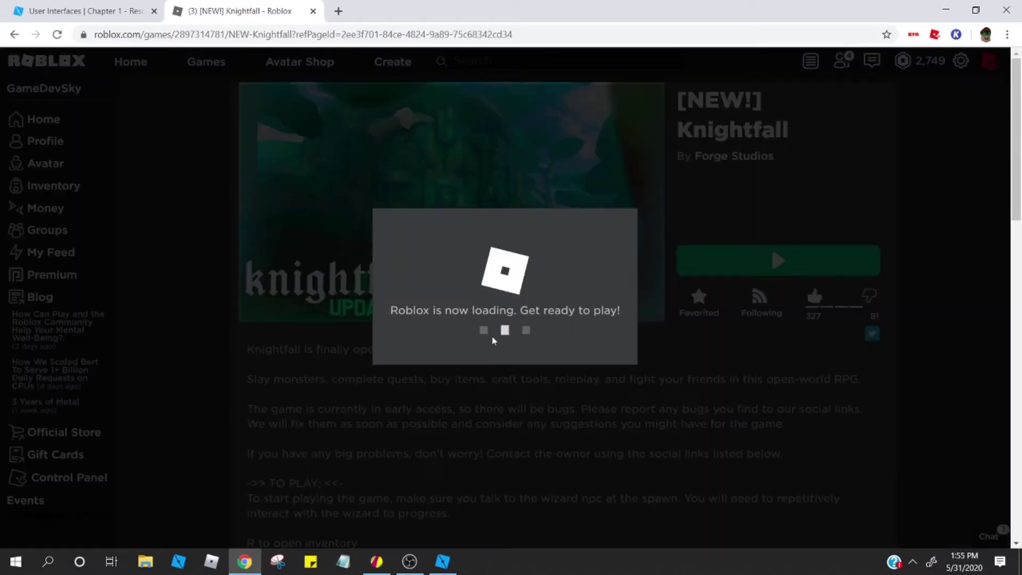
left_click(542, 125)
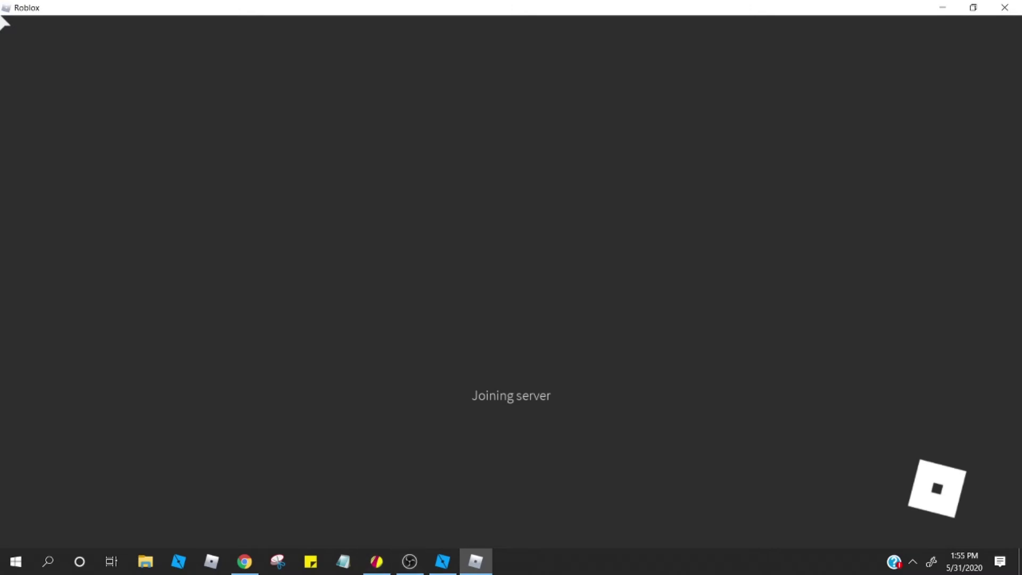
key("XF86AudioMute")
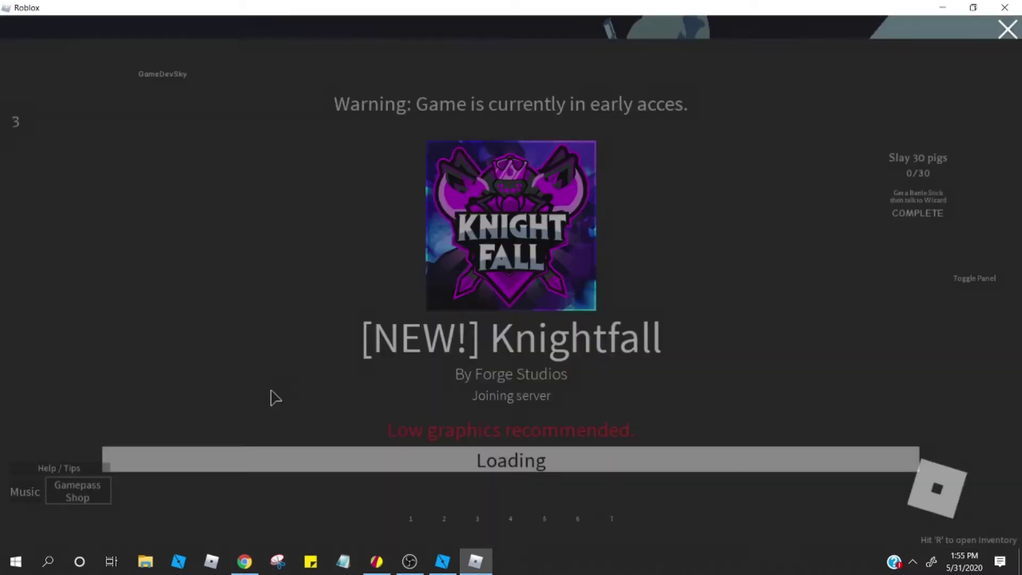
Step: Switch to OBS to look at the recording window, and return to the Roblox game
key("alt+Tab")
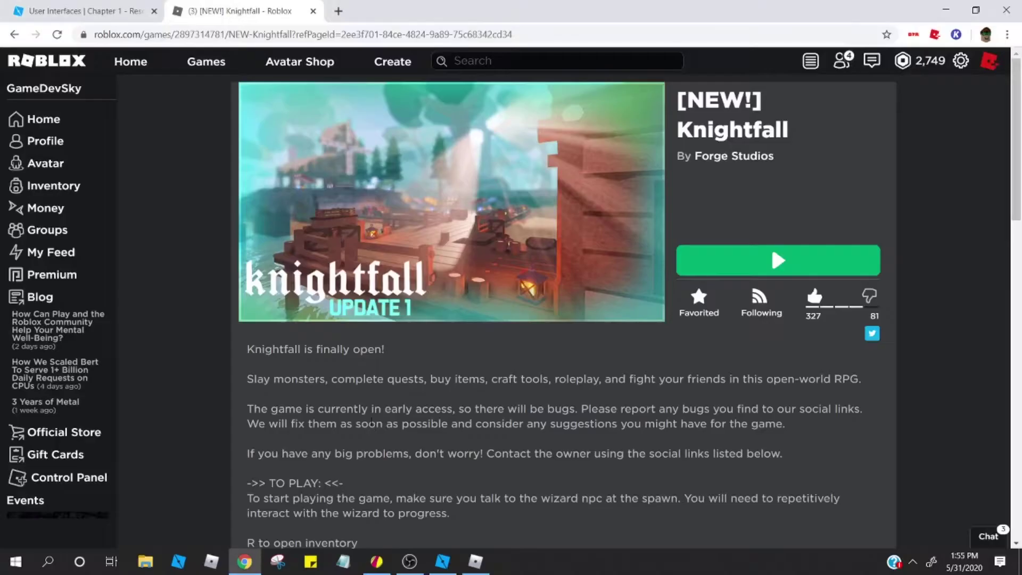
key("alt+Tab")
key("alt+Tab")
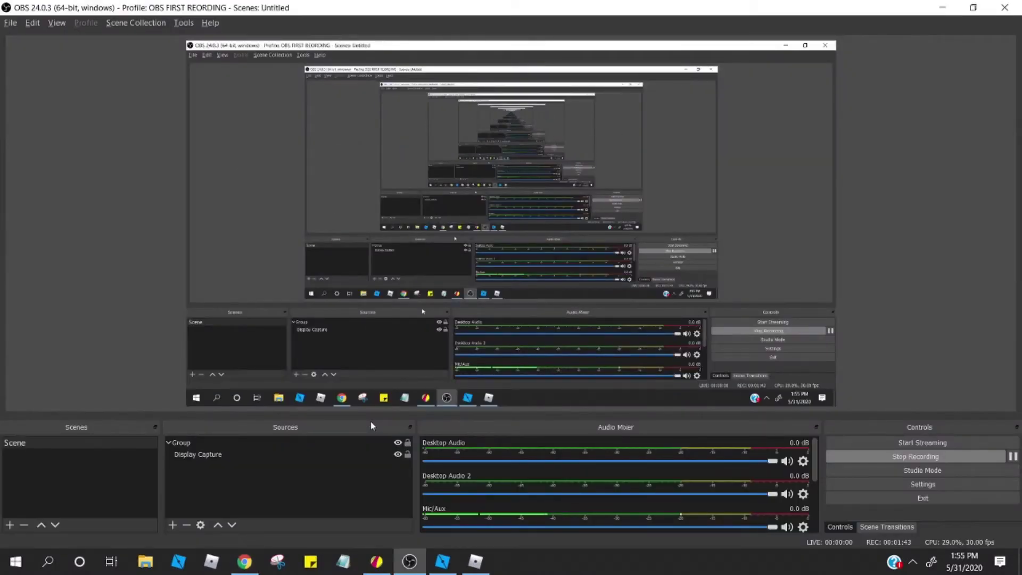
key("alt+Tab")
key("alt+Tab")
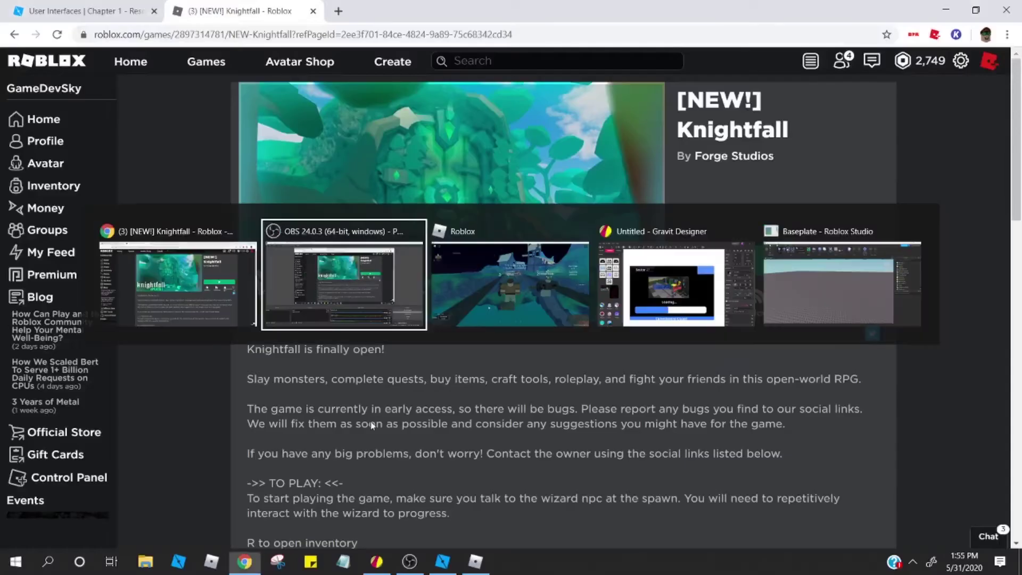
key("alt+Tab")
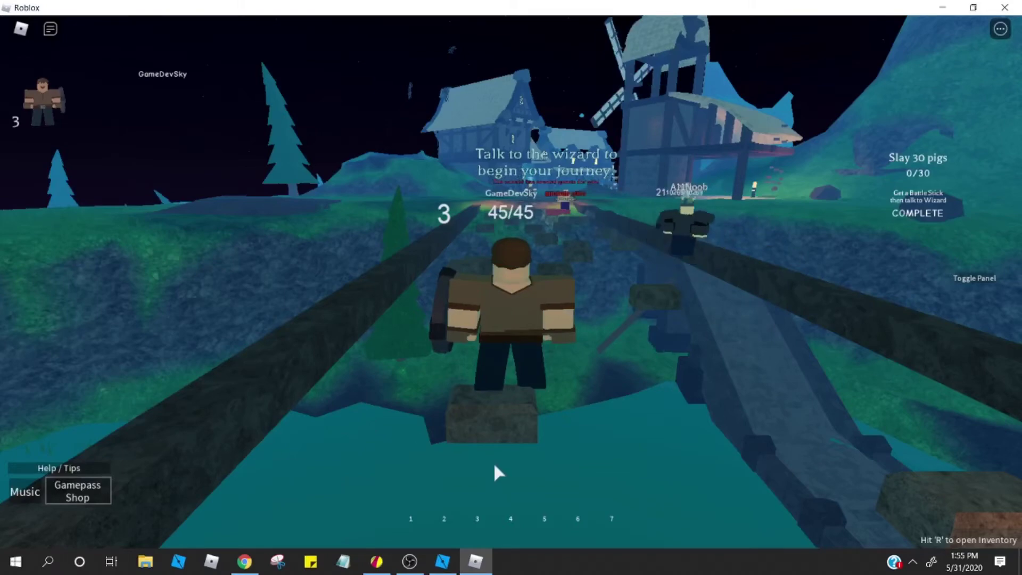
key("alt+Tab")
key("alt+Tab")
key("alt+Tab")
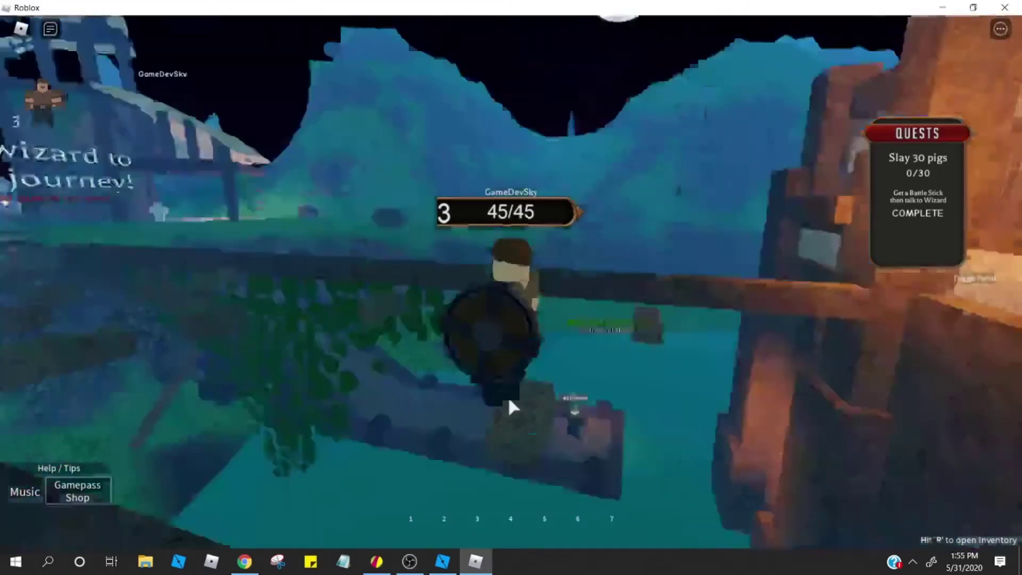
Step: Turn the character toward the gate and lower the system volume to 10
right_click_drag(509, 399, 507, 394)
key("d")
key("XF86AudioLowerVolume")
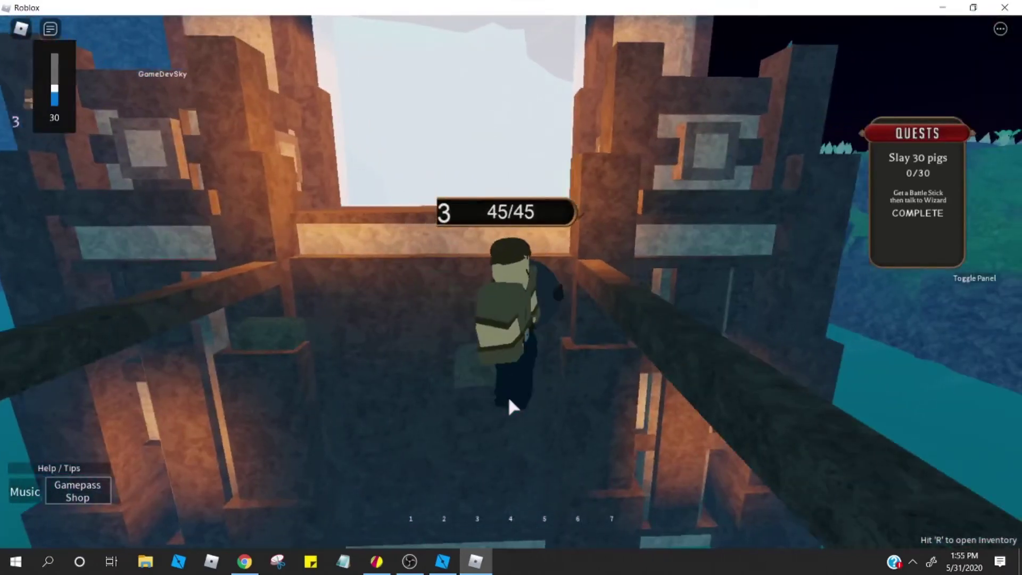
key("XF86AudioLowerVolume")
key("XF86AudioLowerVolume")
key("XF86AudioLowerVolume")
key("XF86AudioLowerVolume")
key("XF86AudioLowerVolume")
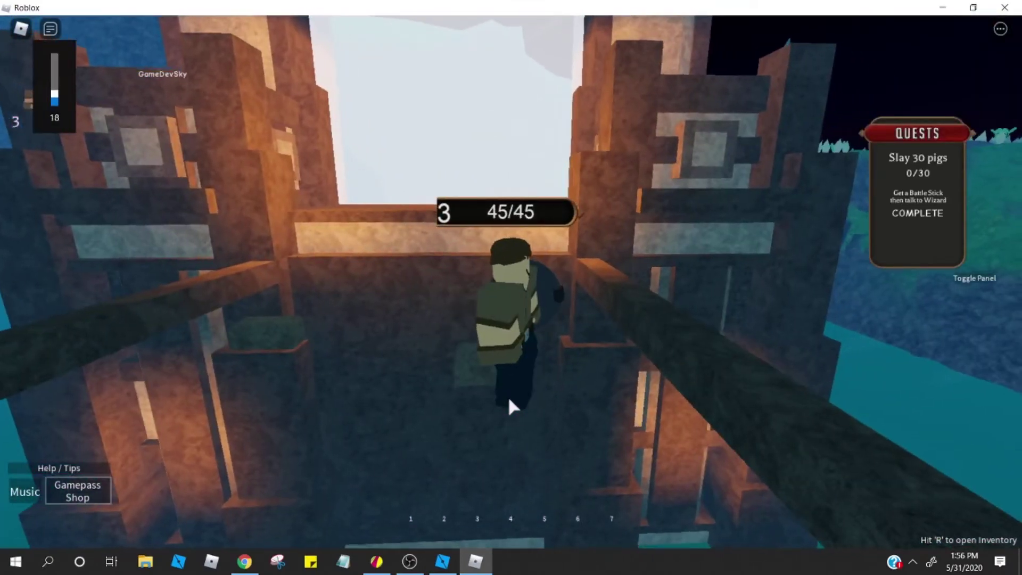
key("XF86AudioRaiseVolume")
key("XF86AudioRaiseVolume")
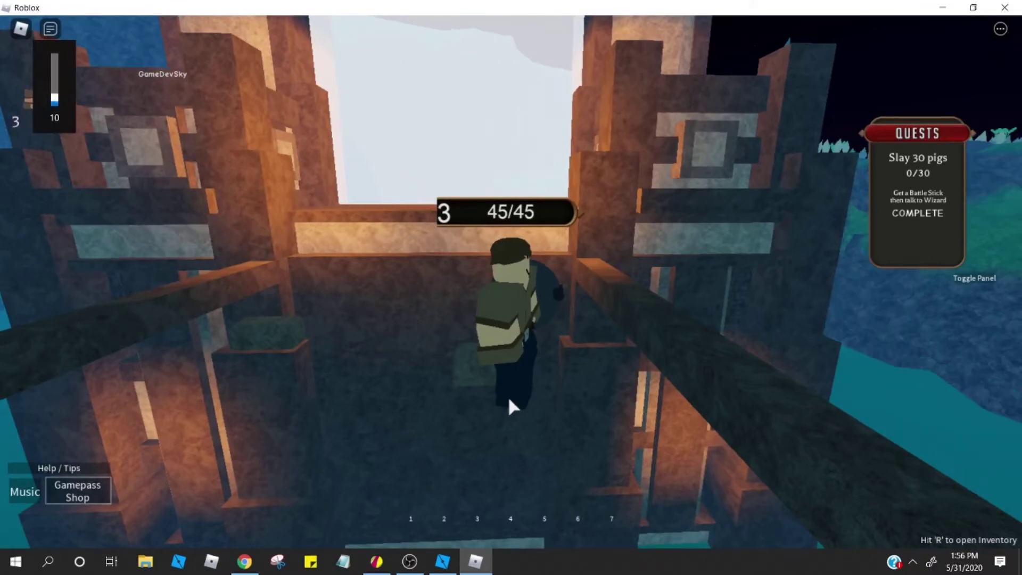
Step: Set the game's Graphics Mode to Automatic in the in-game settings and resume the game
right_click_drag(509, 397, 509, 398)
key("w")
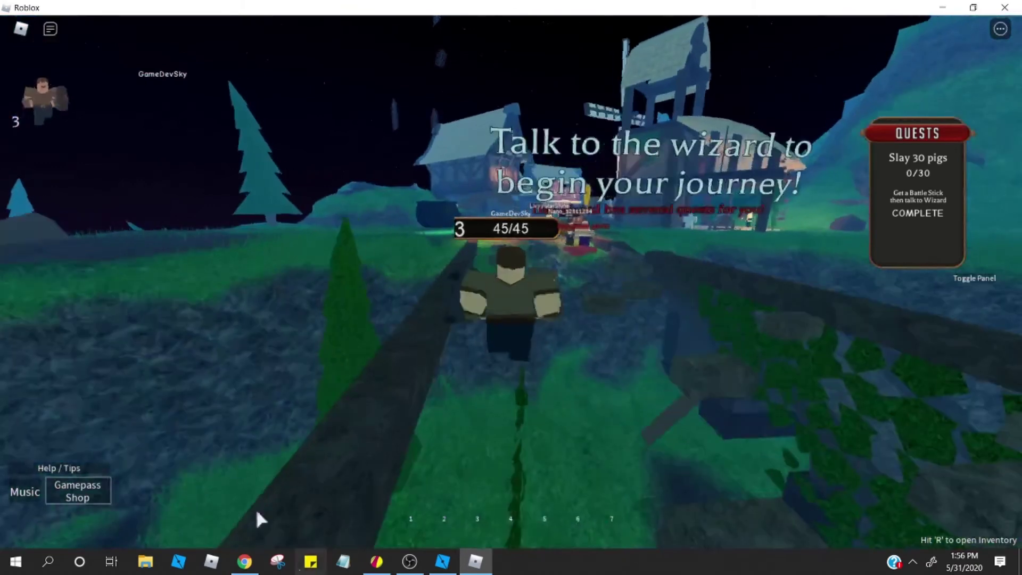
left_click(20, 29)
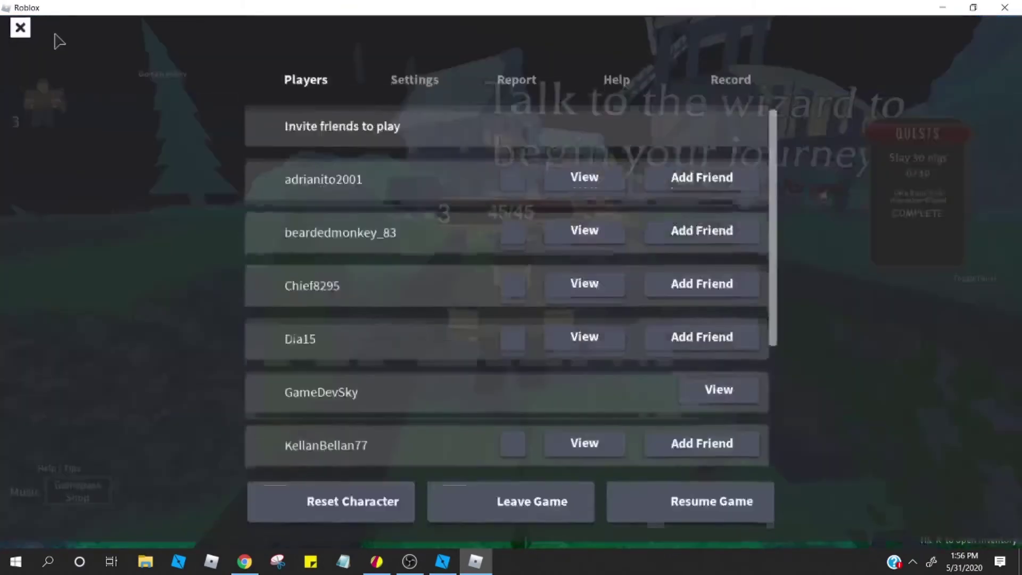
left_click(421, 88)
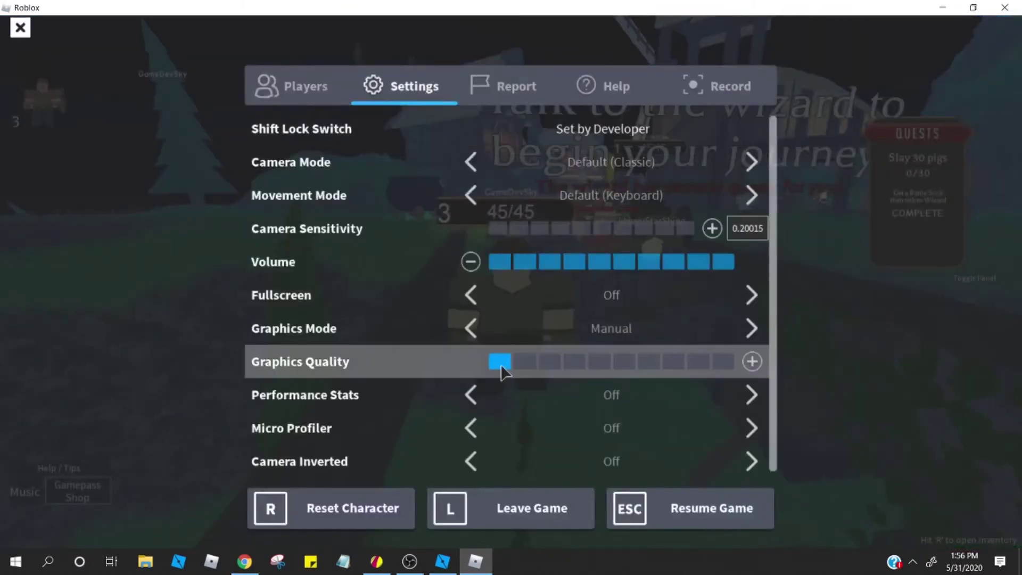
left_click(531, 339)
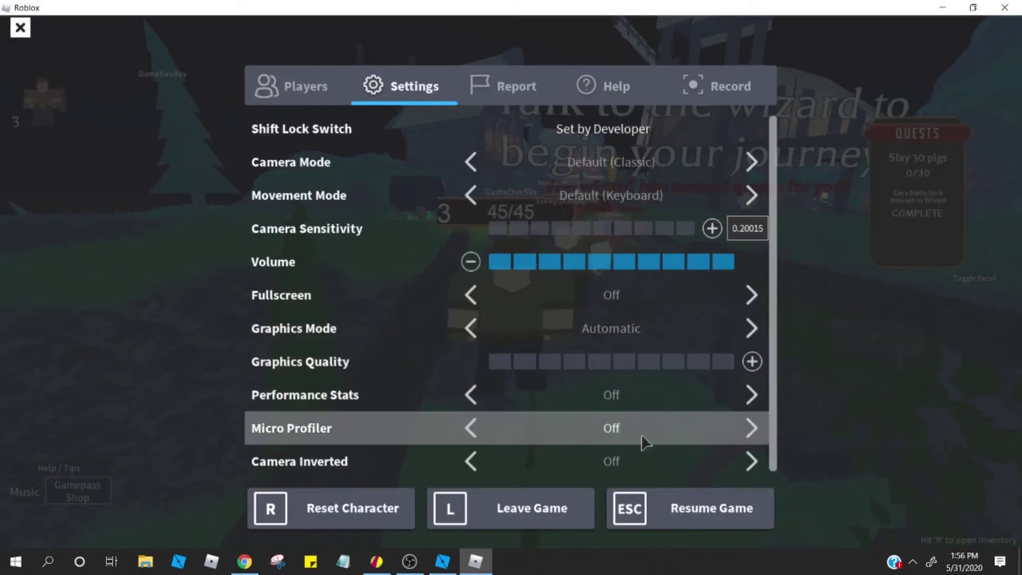
left_click(650, 519)
Step: Walk and jump the character around the bridge between the gate and the village, ending with the view facing the village
right_click_drag(591, 310, 591, 311)
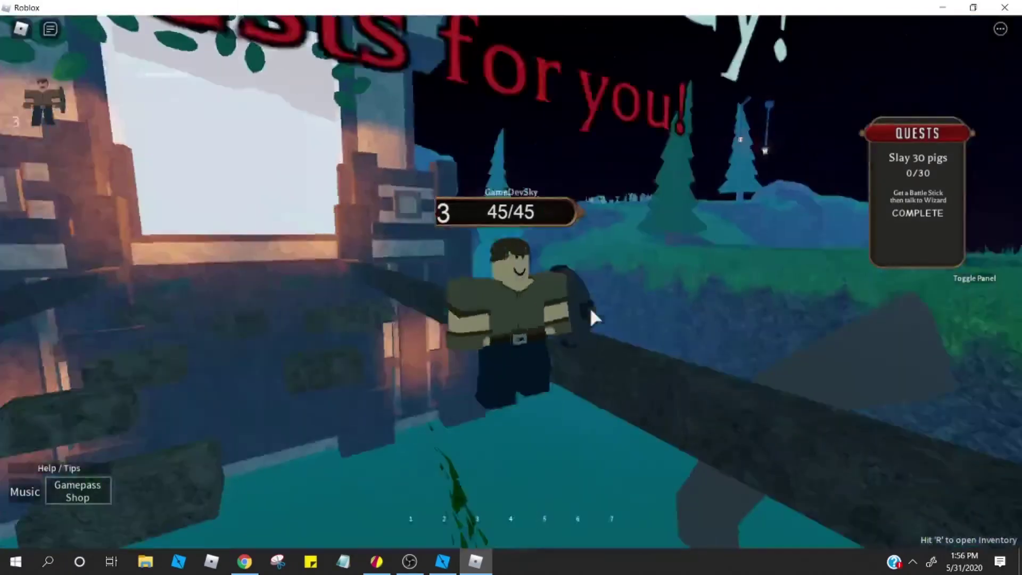
key("s")
key("space")
key("w")
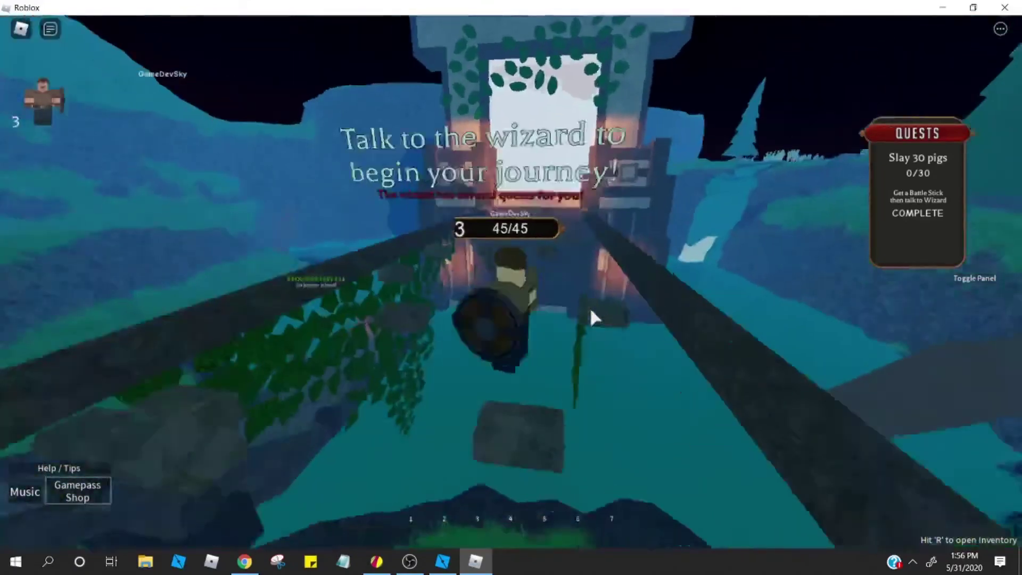
key("space")
key("space")
key("w")
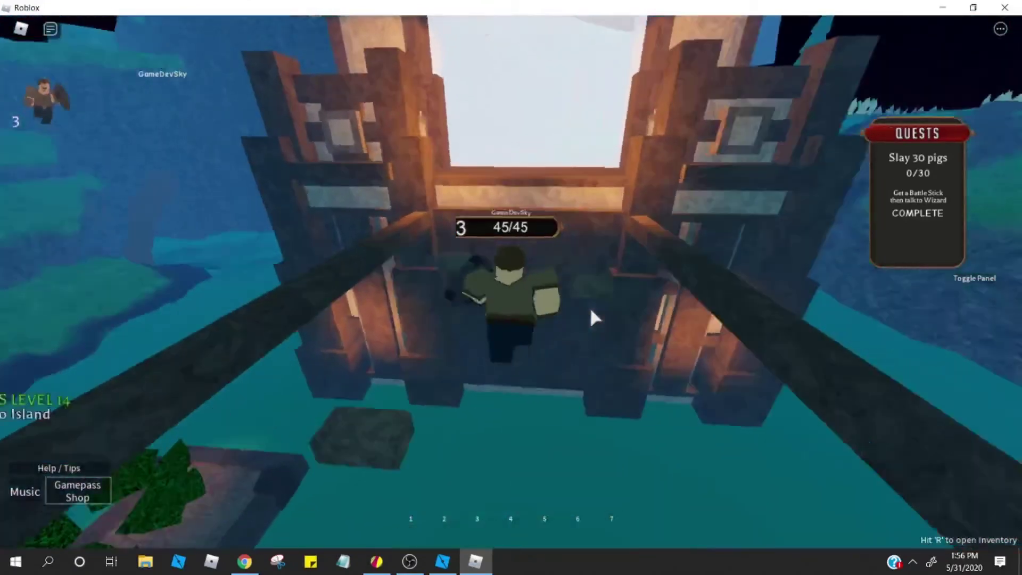
right_click_drag(590, 311, 591, 311)
key("w")
key("w")
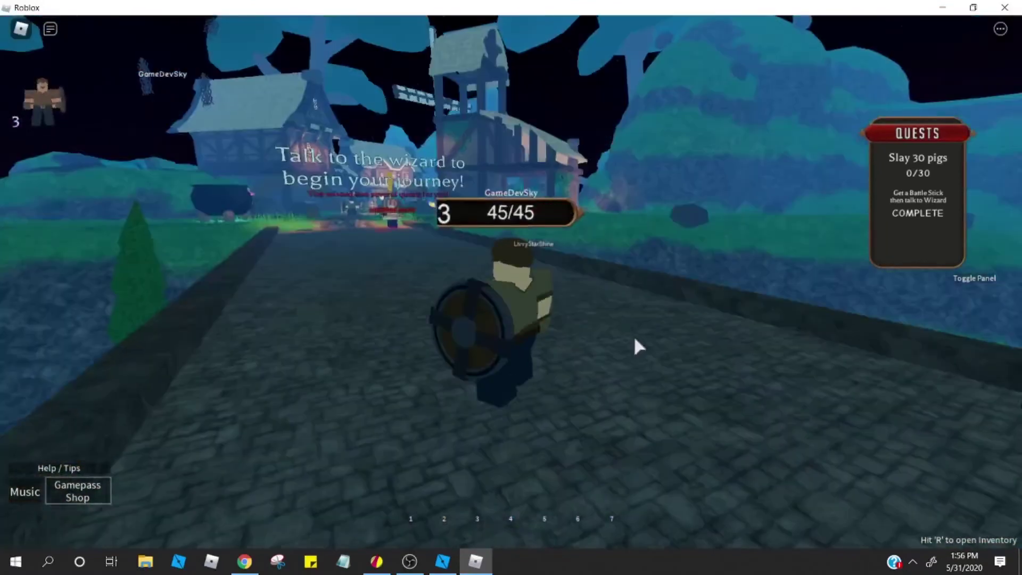
key("w")
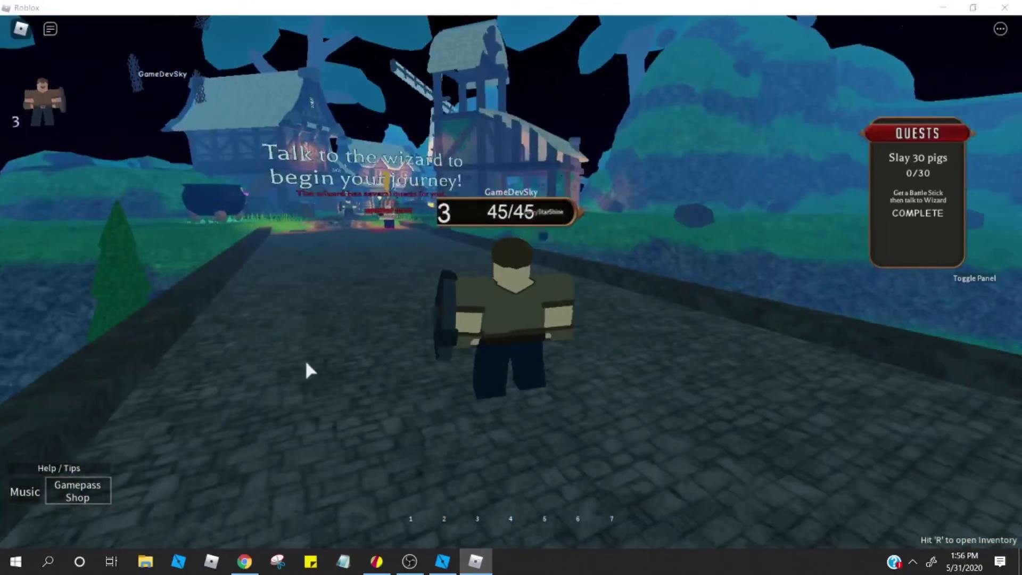
Step: Switch to Chrome, return to the Chapter 1 forum post, and examine the enlarged Knightfall screenshot with the highlighted interface elements
key("alt+Tab")
key("Tab")
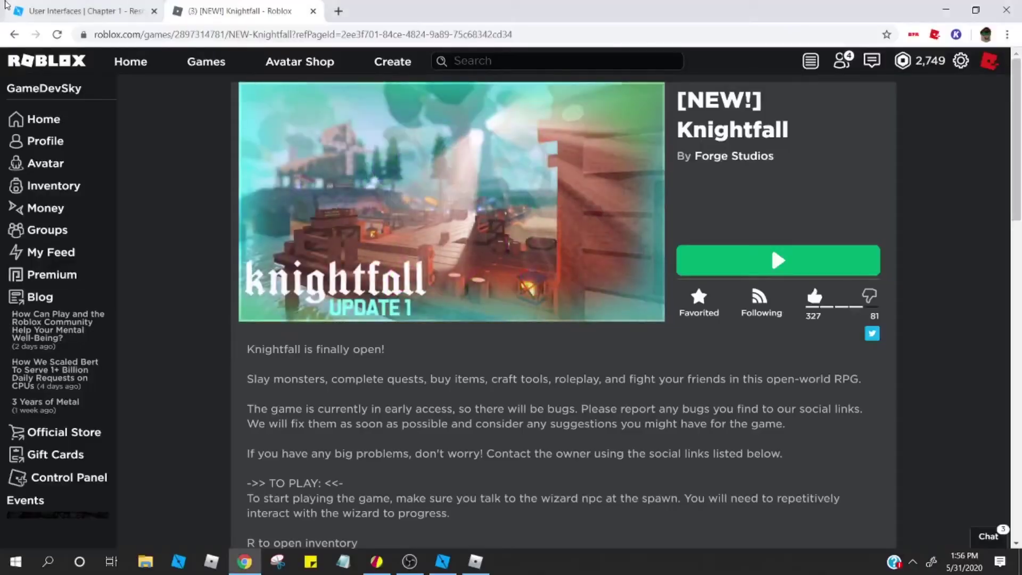
key("ctrl+Tab")
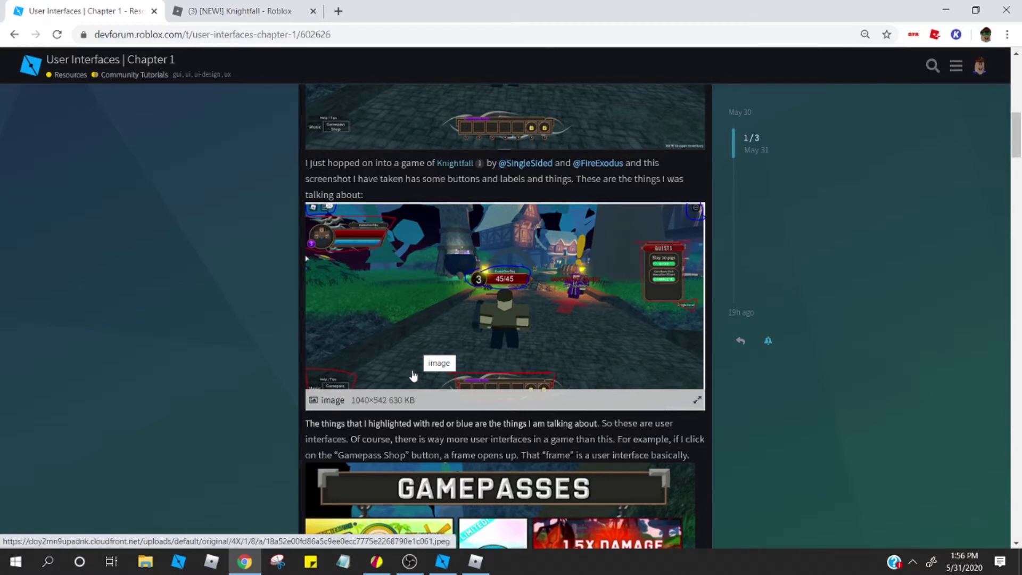
left_click(26, 74)
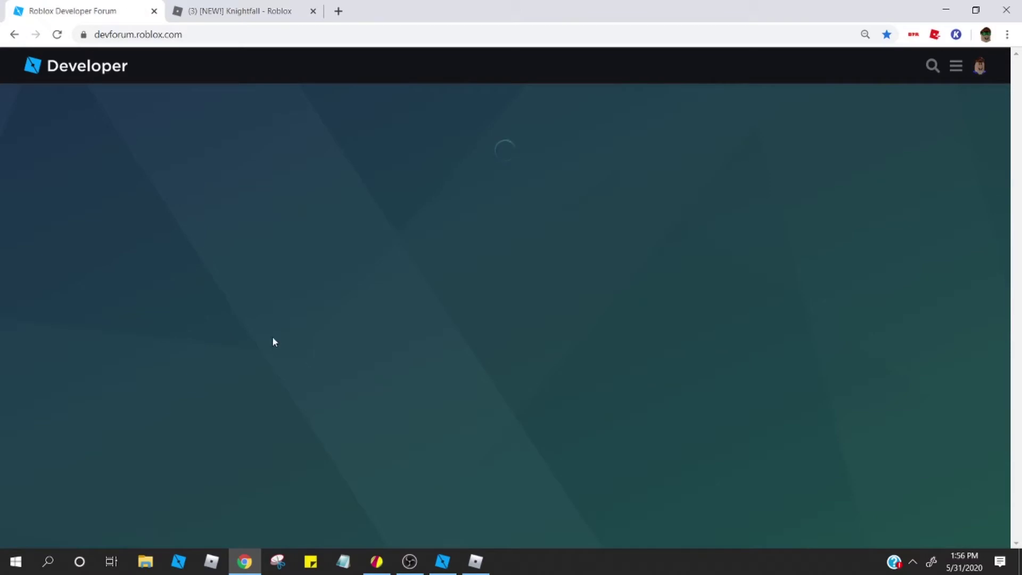
left_click(14, 34)
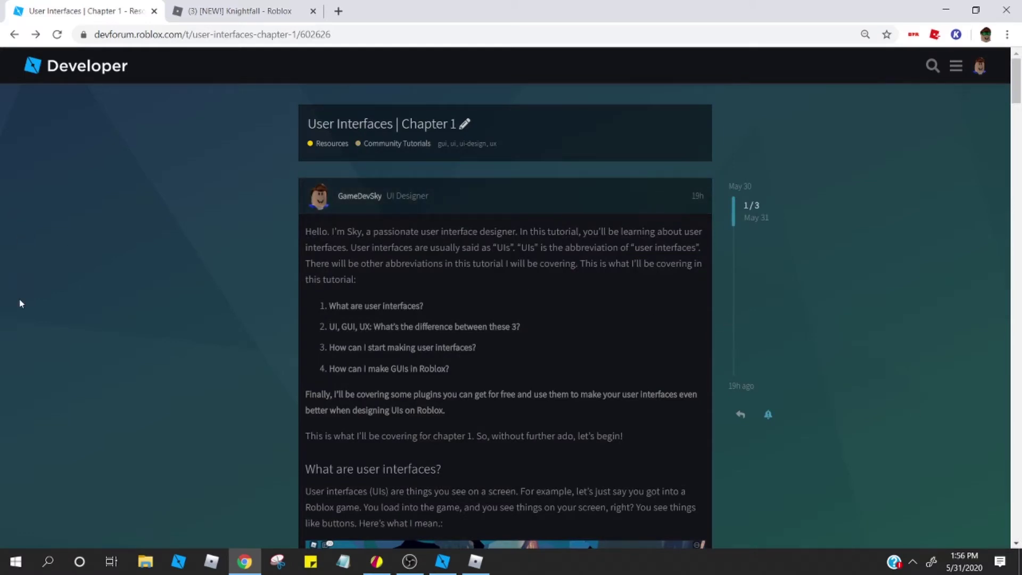
scroll(488, 482, "down", 7)
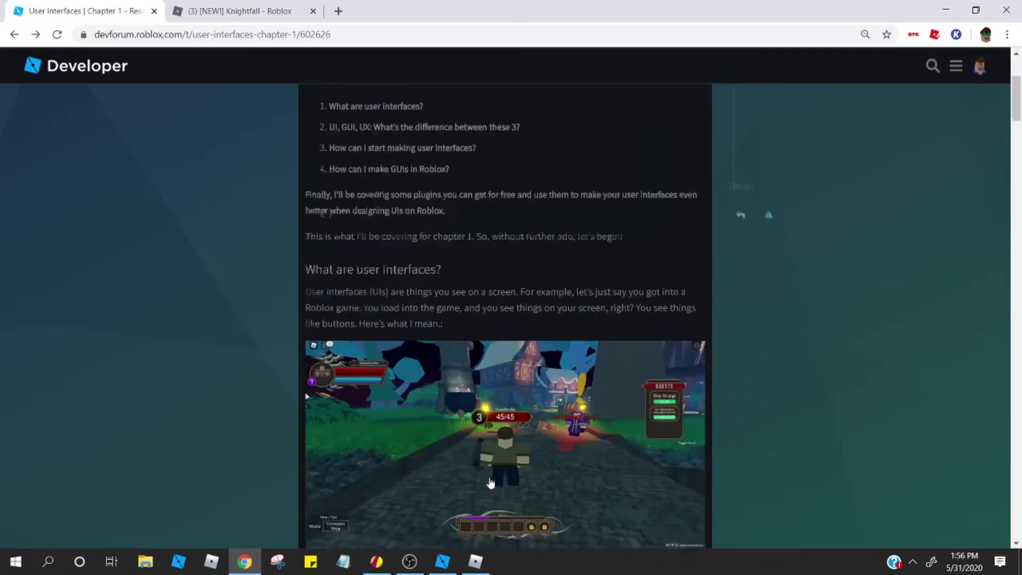
scroll(487, 484, "down", 4)
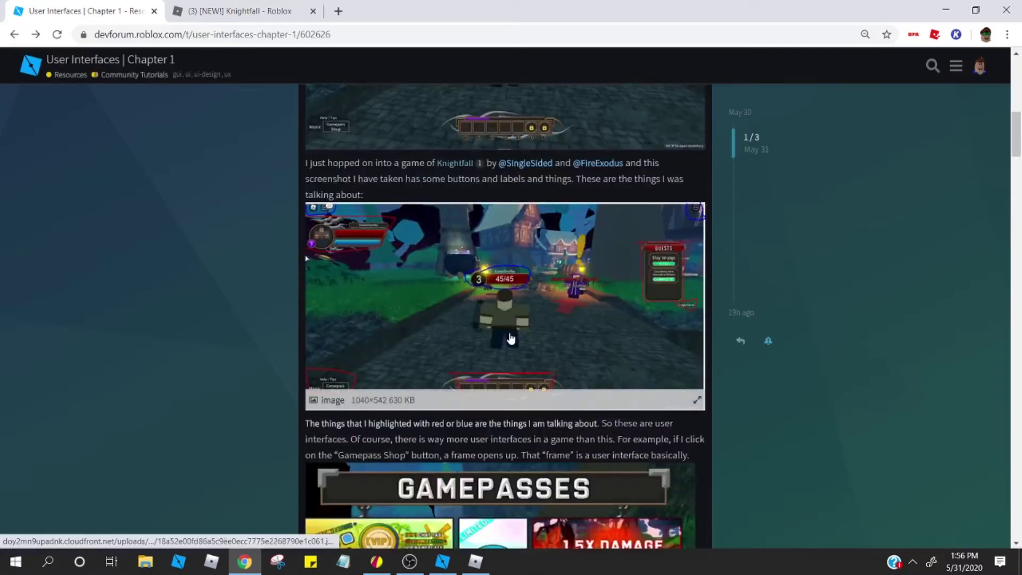
left_click(509, 332)
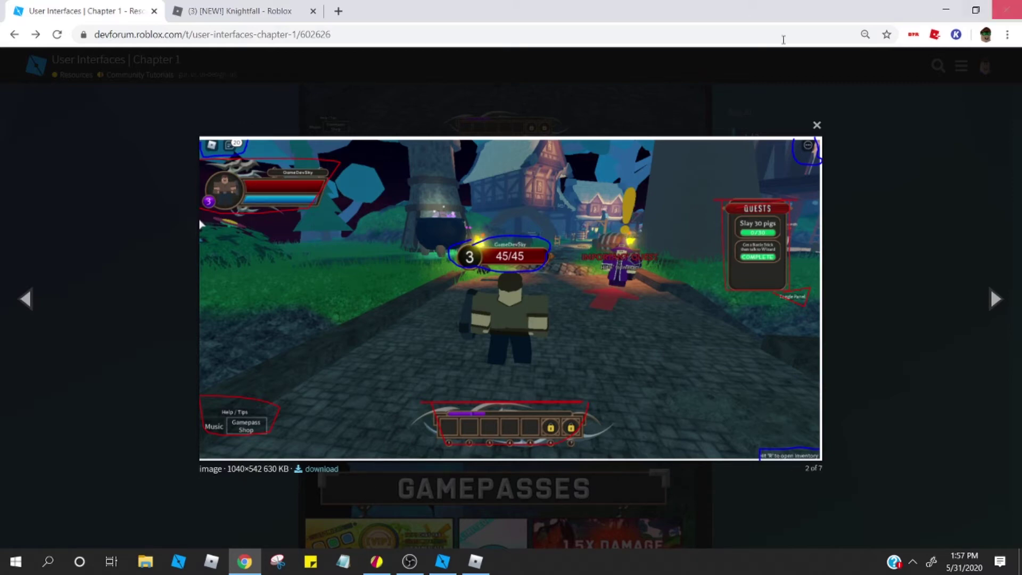
left_click(816, 126)
Step: Switch back to the Roblox game, turn the character to face the camera, and hide the Quests panel
key("alt+Tab")
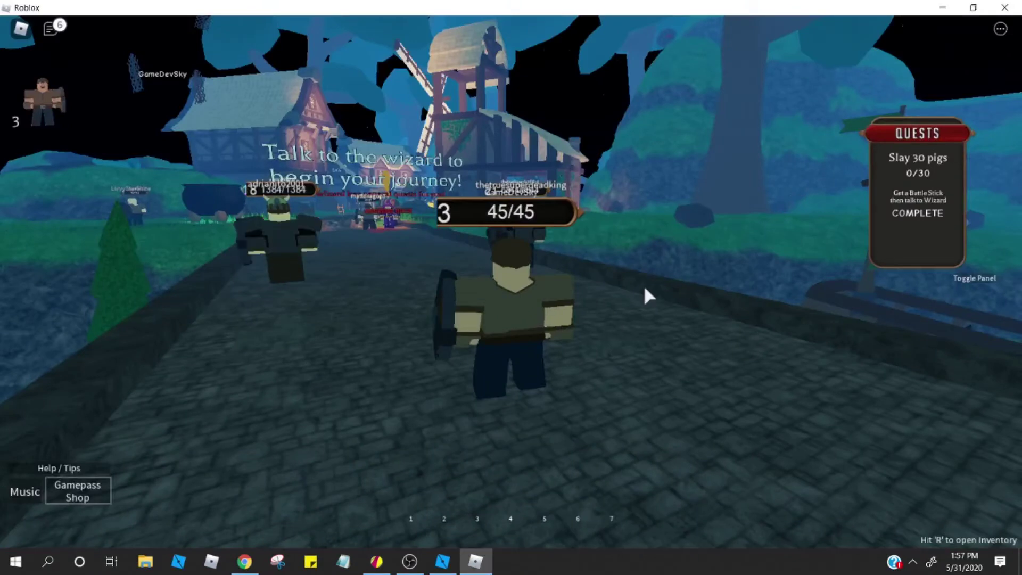
right_click_drag(644, 288, 504, 303)
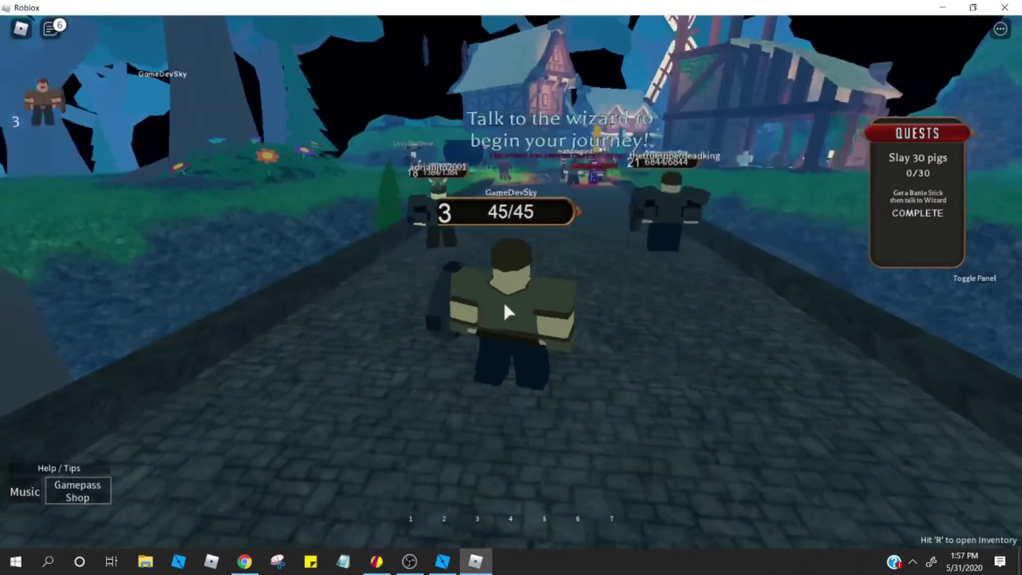
key("s")
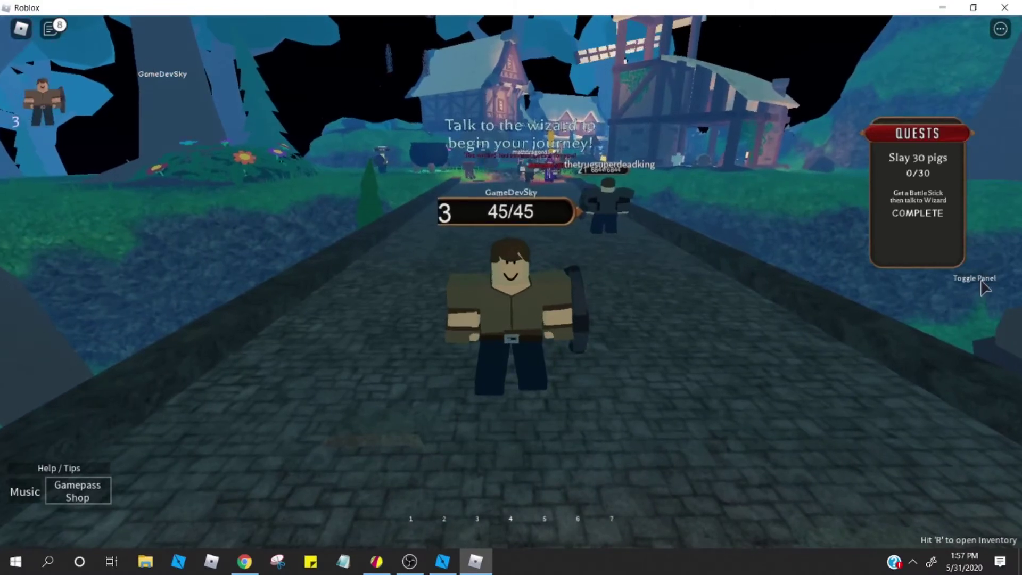
left_click(979, 275)
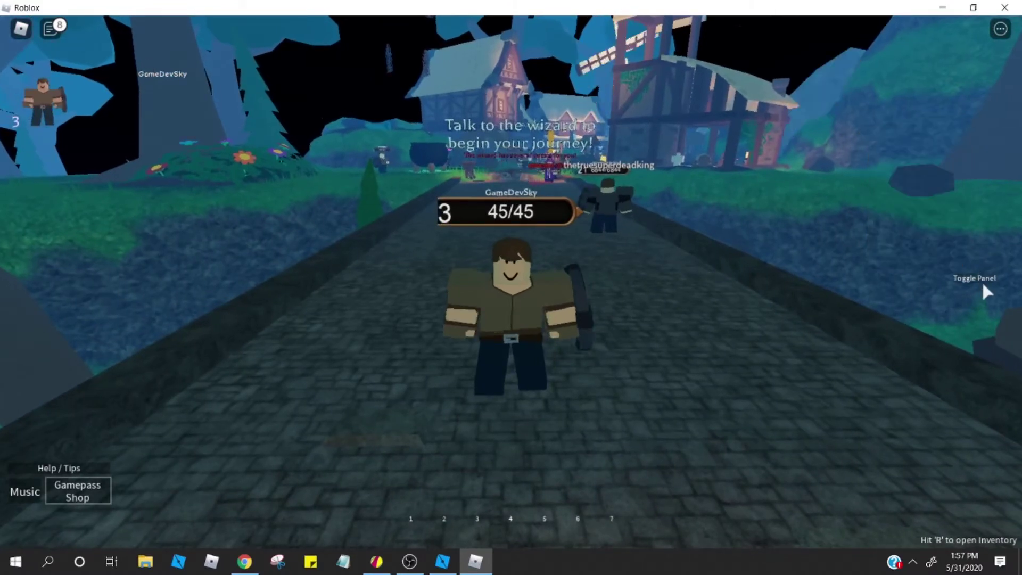
Step: Show and hide the Quests panel once more, turn the camera slightly, and close the Roblox game window
left_click(978, 278)
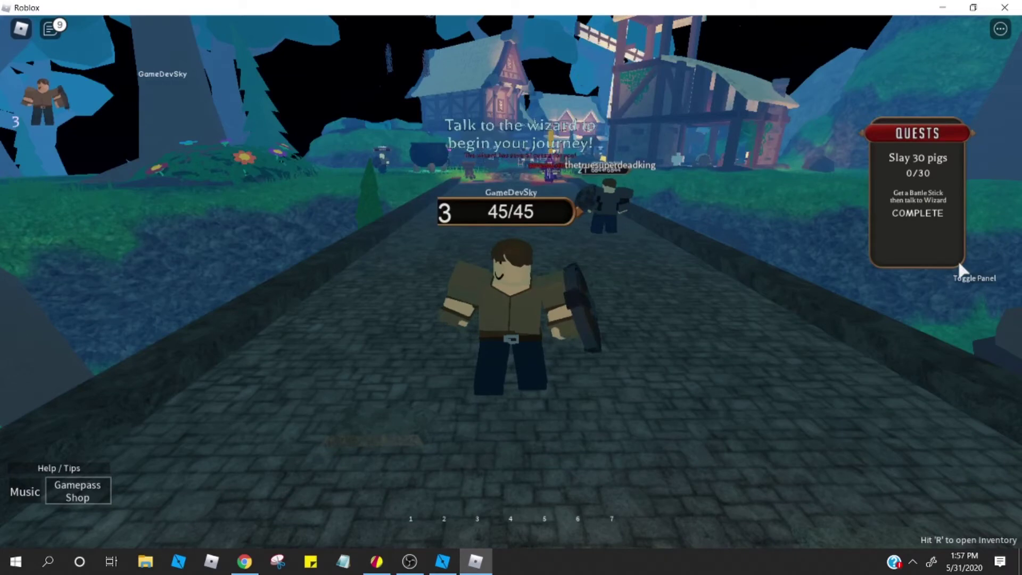
left_click(963, 284)
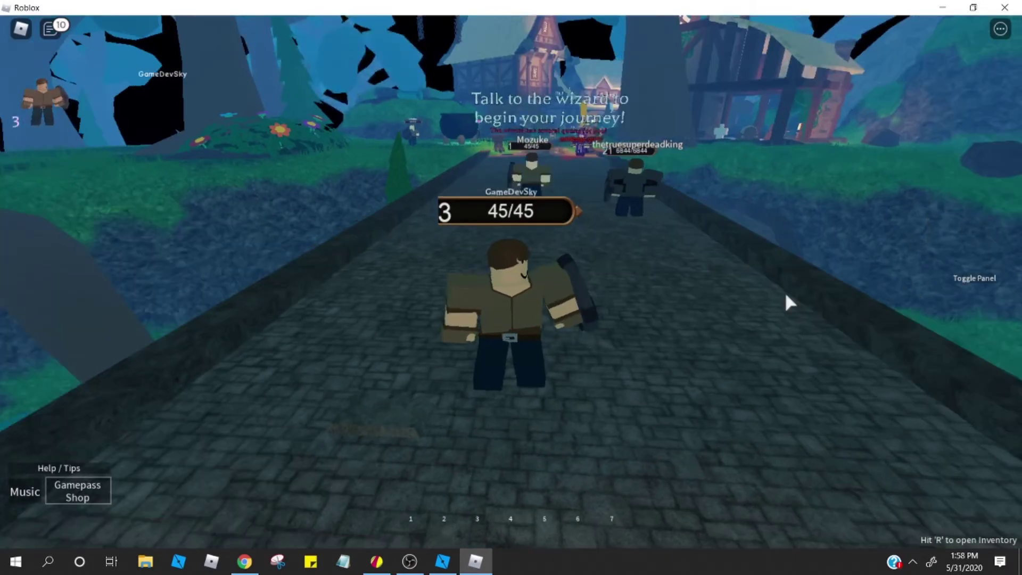
right_click_drag(787, 294, 771, 287)
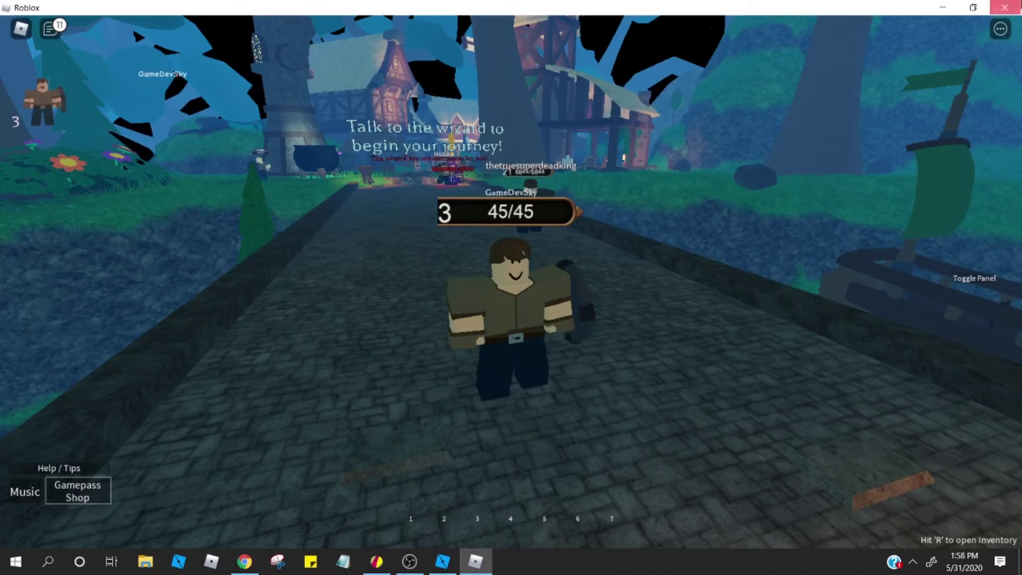
left_click(1019, 3)
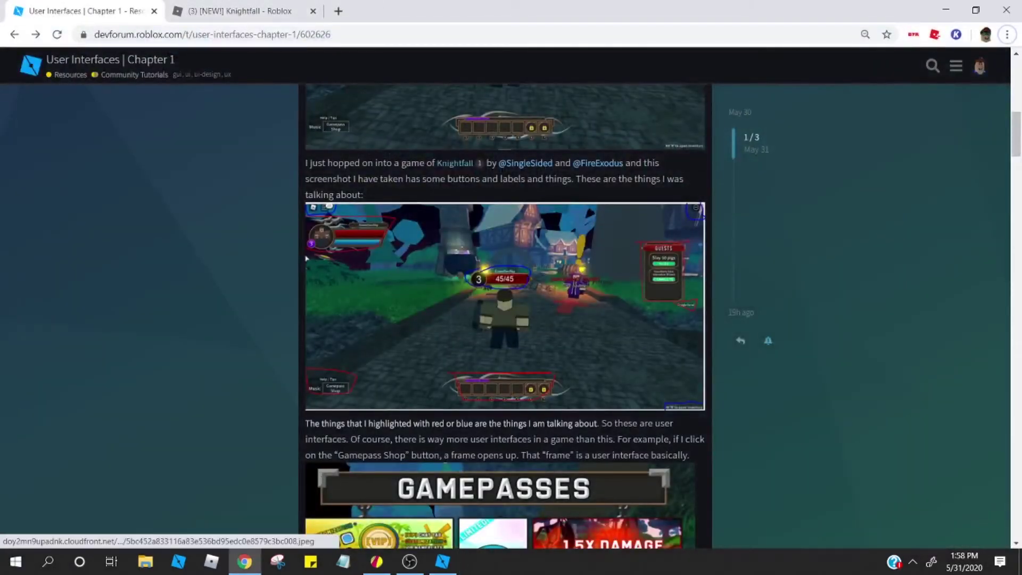
Step: Examine the forum post's Gamepass Shop example, the UI, GUI and UX comparison, and the section on making GUIs on Roblox
scroll(319, 472, "down", 4)
scroll(346, 457, "down", 3)
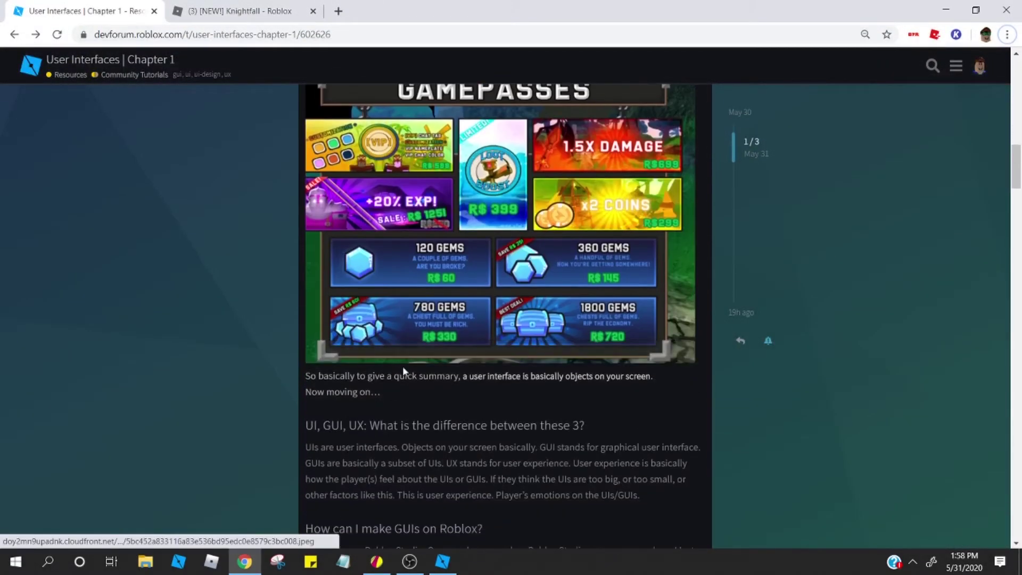
scroll(458, 372, "up", 2)
scroll(465, 357, "up", 2)
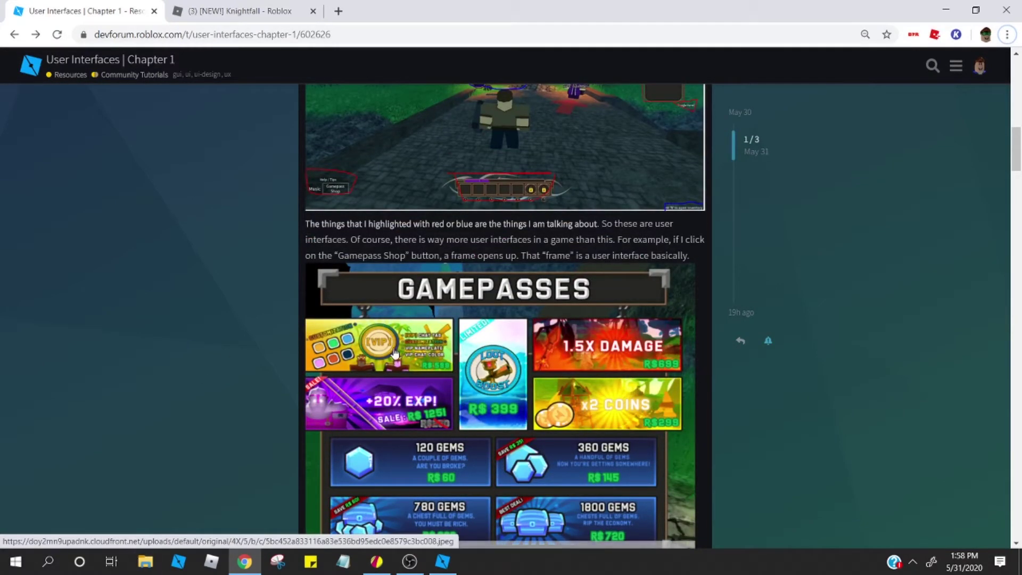
scroll(396, 354, "down", 3)
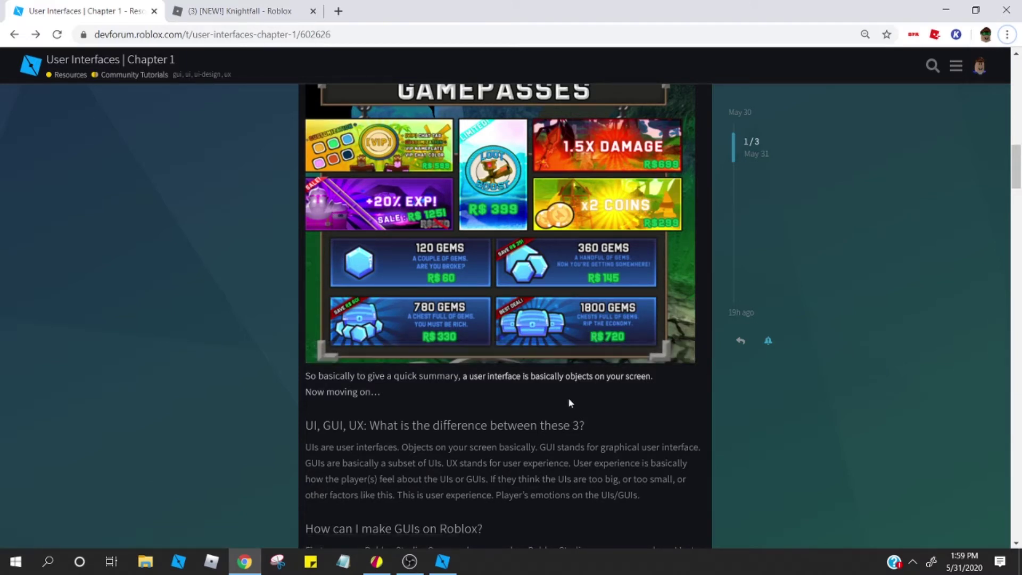
scroll(570, 402, "down", 3)
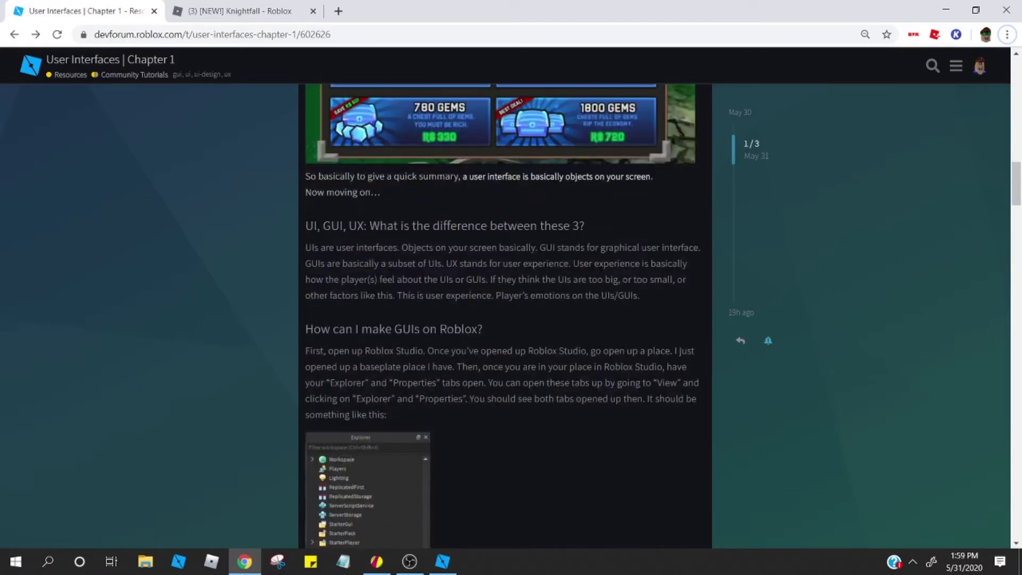
scroll(505, 314, "down", 3)
scroll(488, 344, "up", 3)
scroll(477, 350, "down", 3)
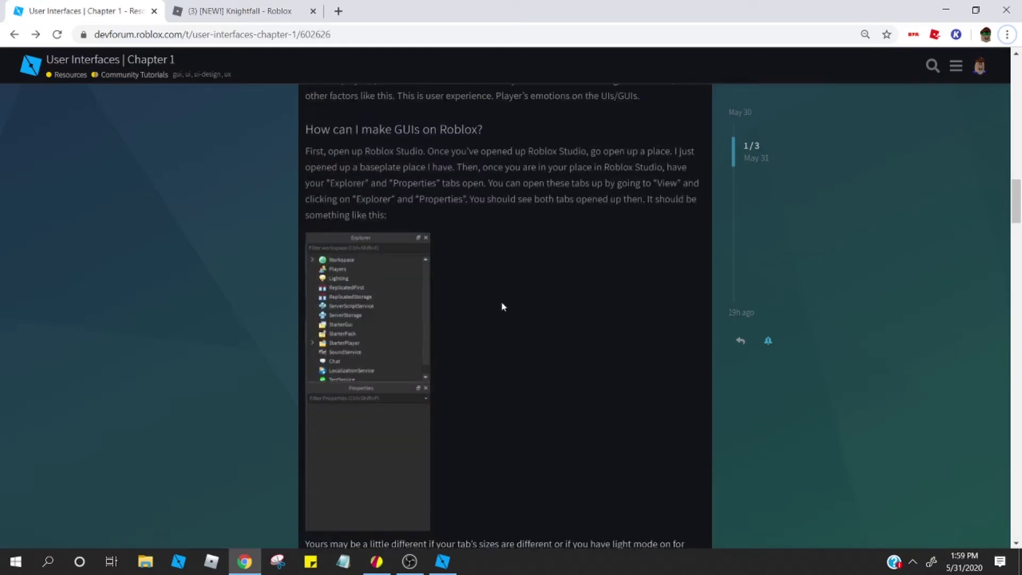
Step: Switch to Roblox Studio's Baseplate place and search the objects insertable into StarterGui for "gui"
left_click(442, 562)
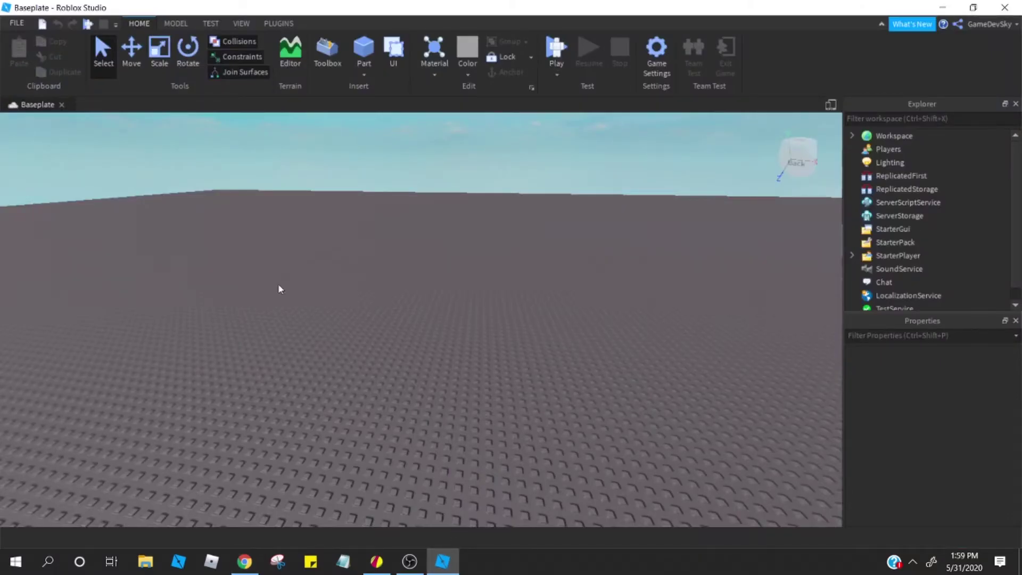
right_click_drag(279, 317, 279, 317)
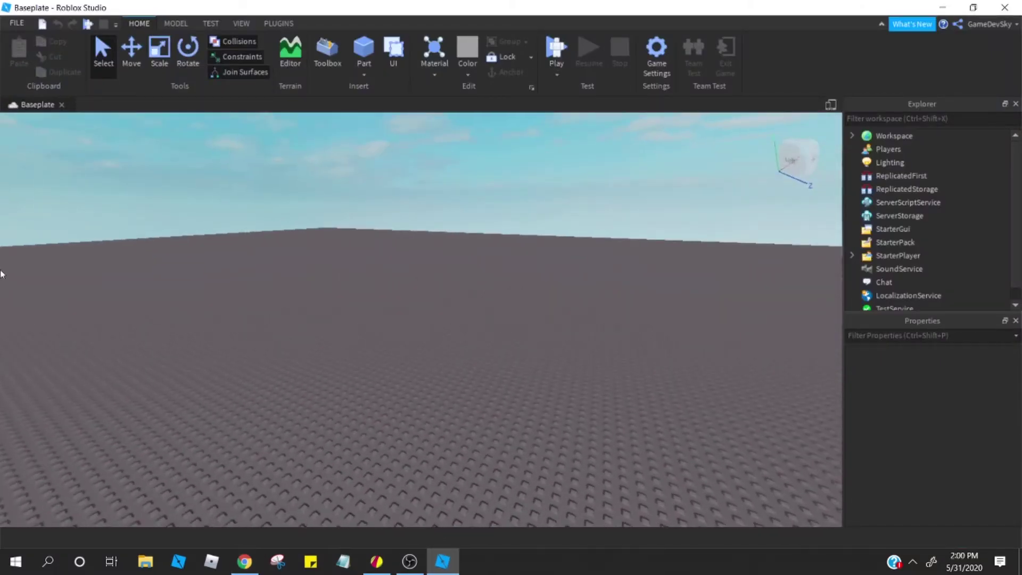
right_click_drag(104, 244, 106, 251)
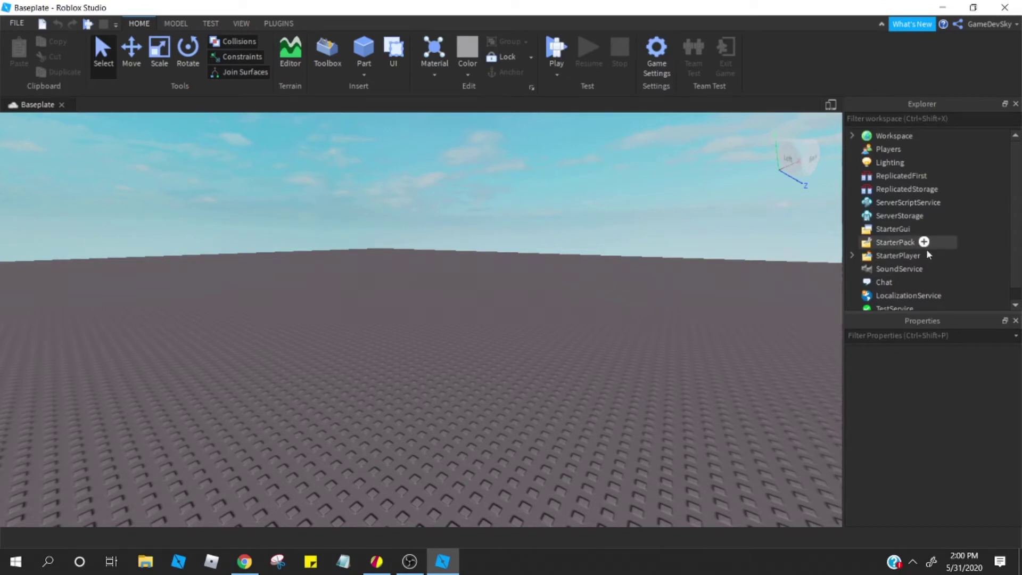
mouse_move(916, 230)
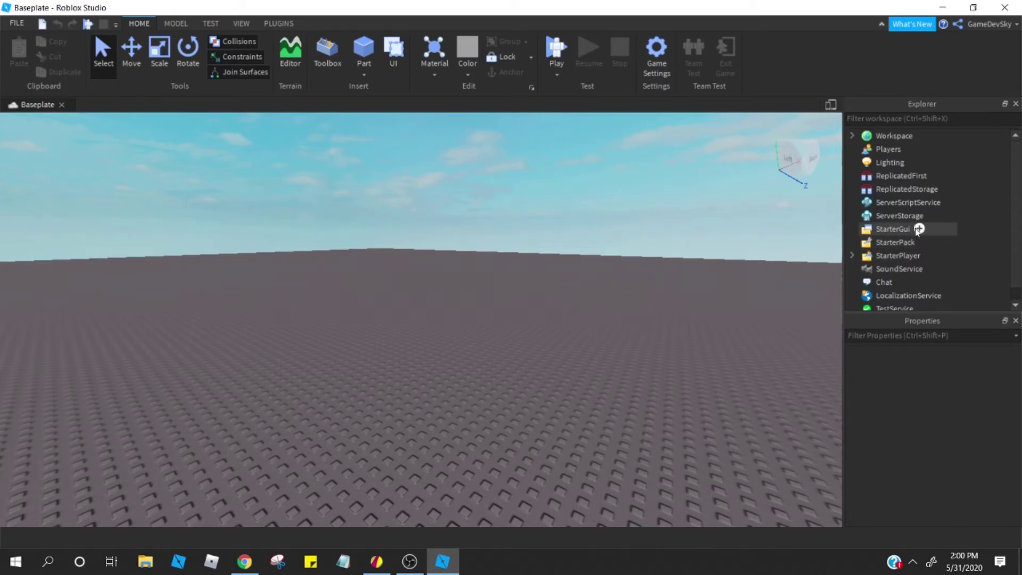
left_click(918, 229)
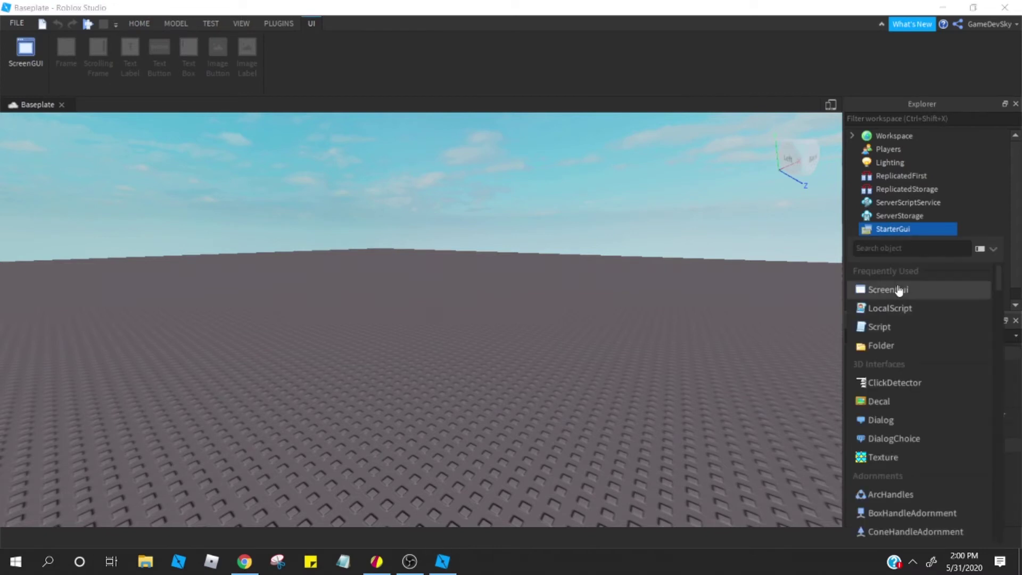
type("guis")
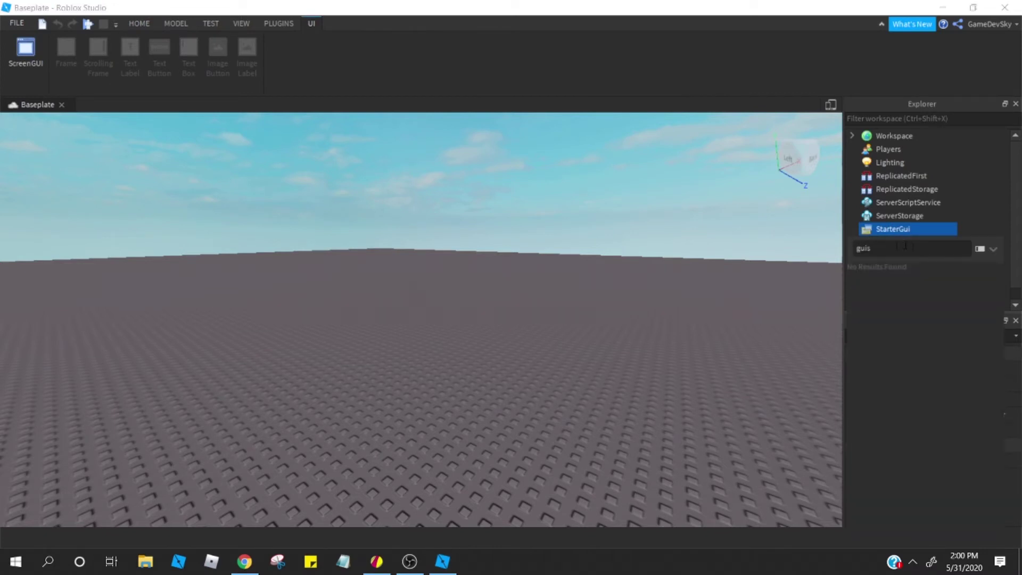
key("BackSpace")
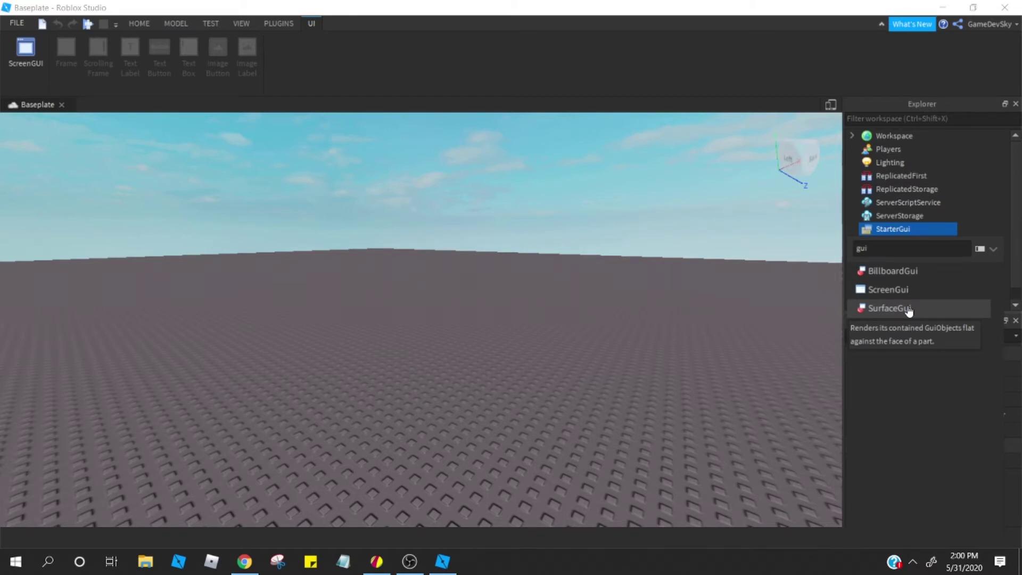
type("f")
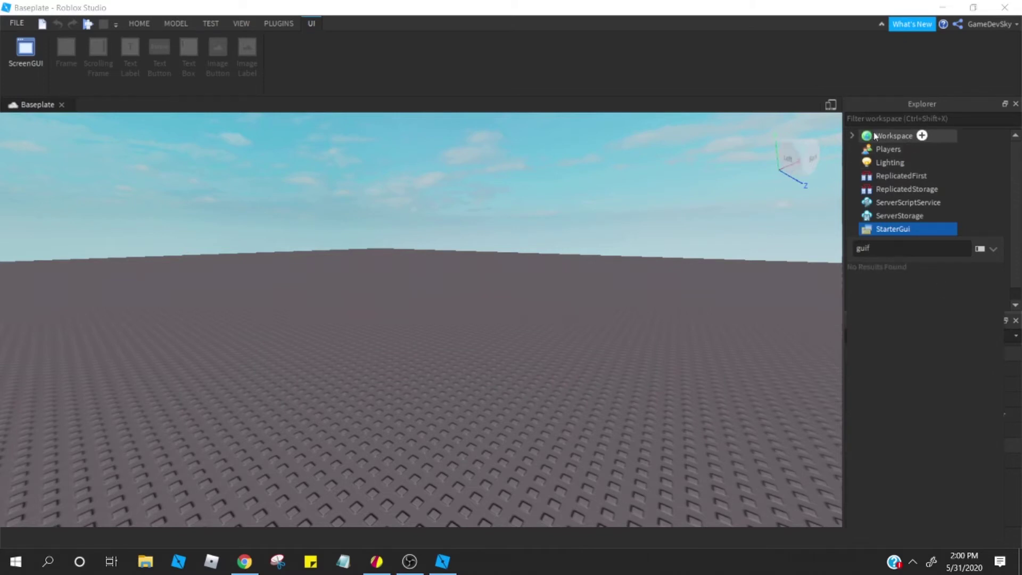
Step: Insert a Part into the Workspace and move it a short distance across the baseplate
left_click(922, 136)
left_click(922, 136)
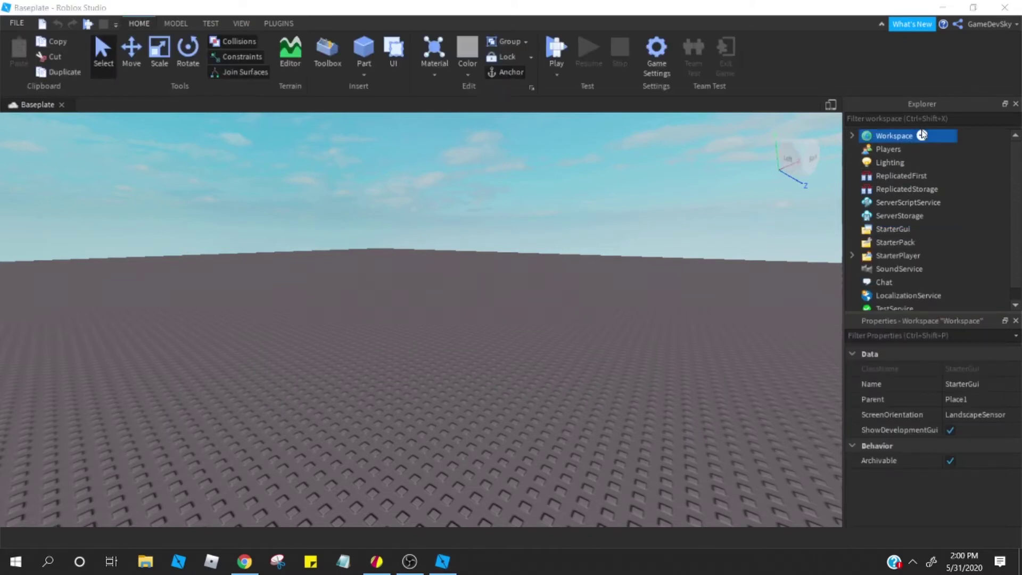
left_click(921, 136)
left_click(900, 197)
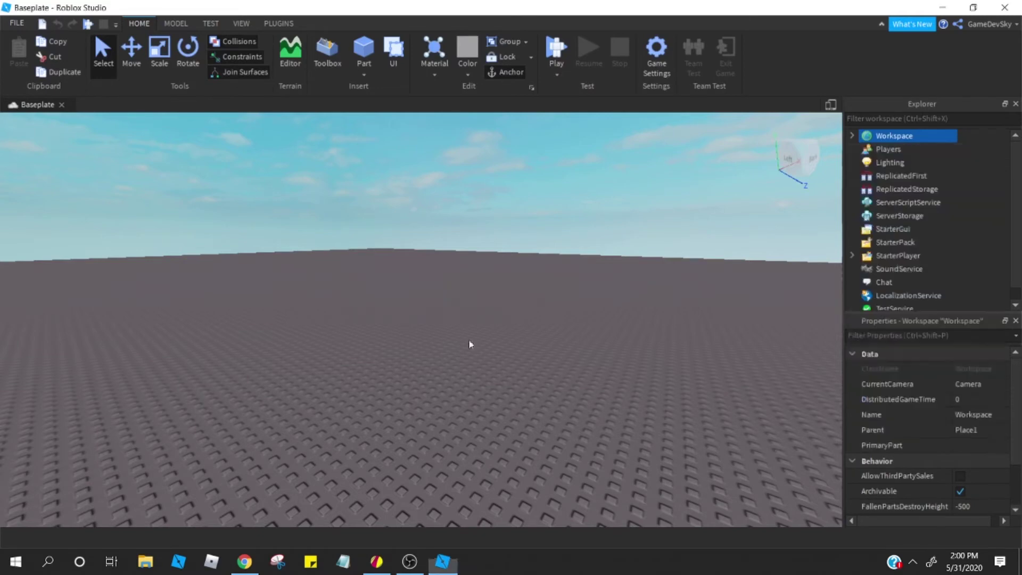
scroll(401, 400, "up", 5)
right_click_drag(401, 400, 401, 400)
scroll(402, 400, "down", 2)
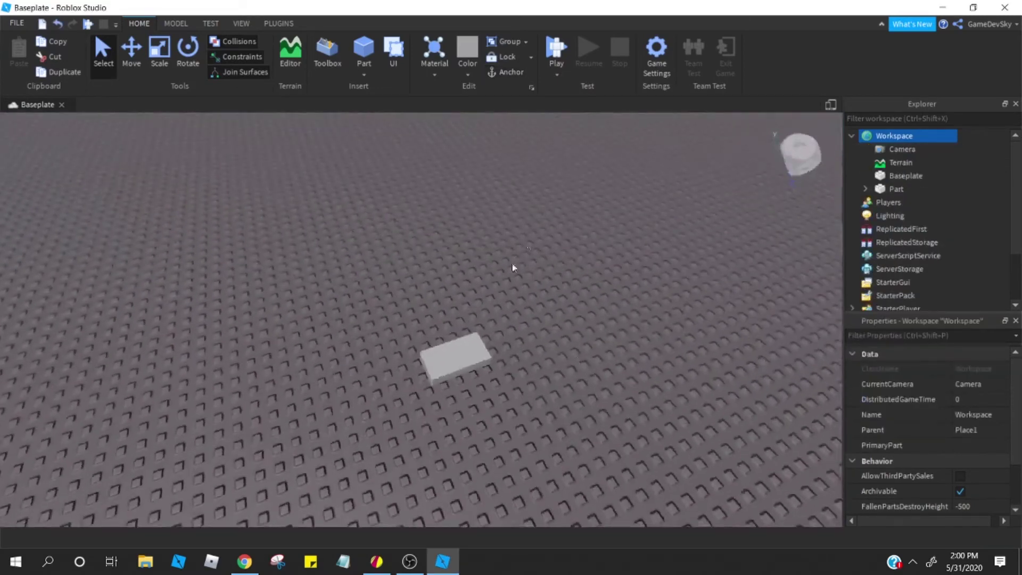
left_click(466, 349)
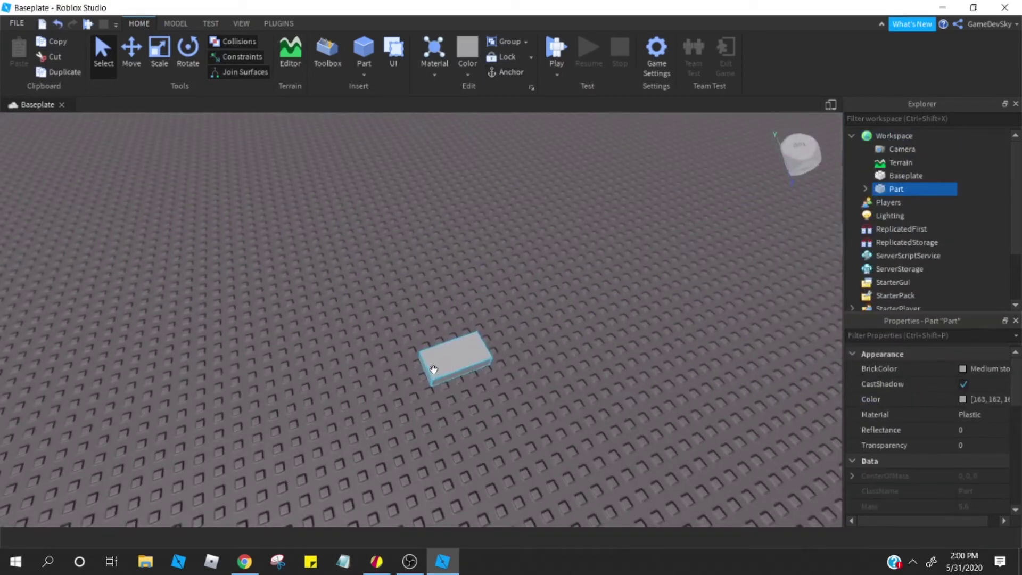
left_click_drag(447, 367, 452, 315)
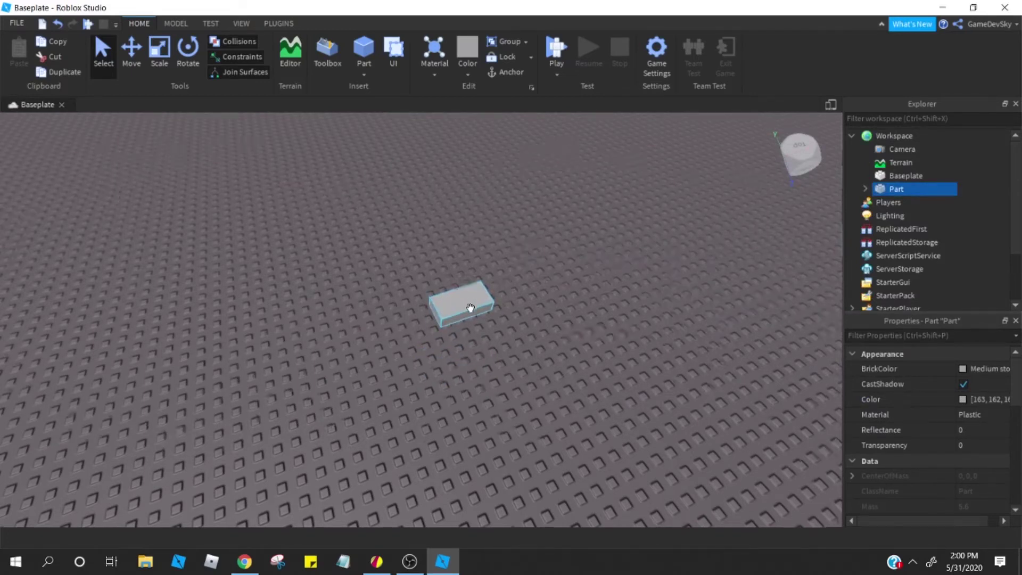
Step: Look at the part's top surface up close and delete the part from the Workspace
key("w")
right_click_drag(471, 309, 471, 309)
key("s")
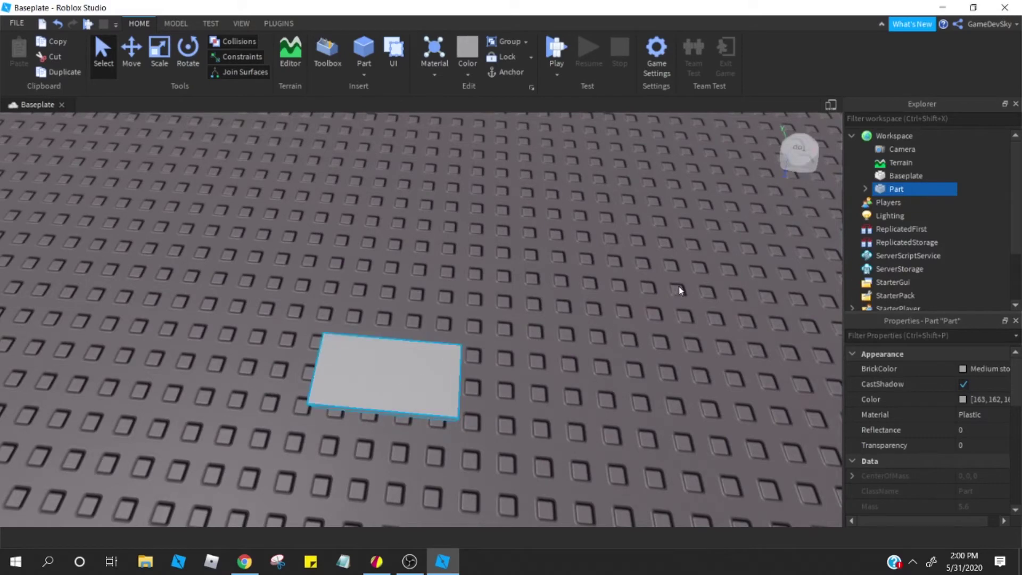
key("Delete")
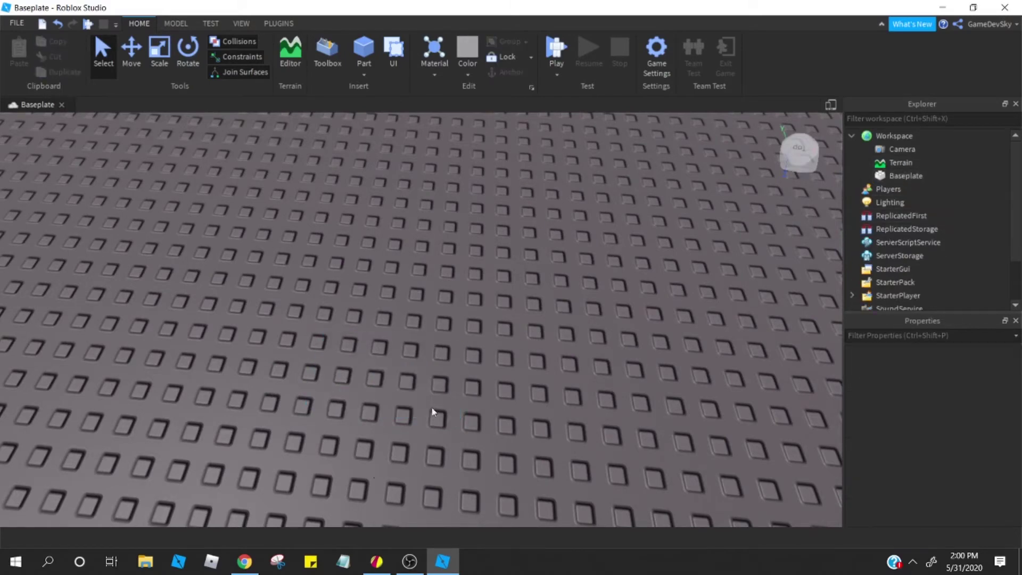
Step: Insert a ScreenGui object into StarterGui
right_click_drag(433, 411, 223, 153)
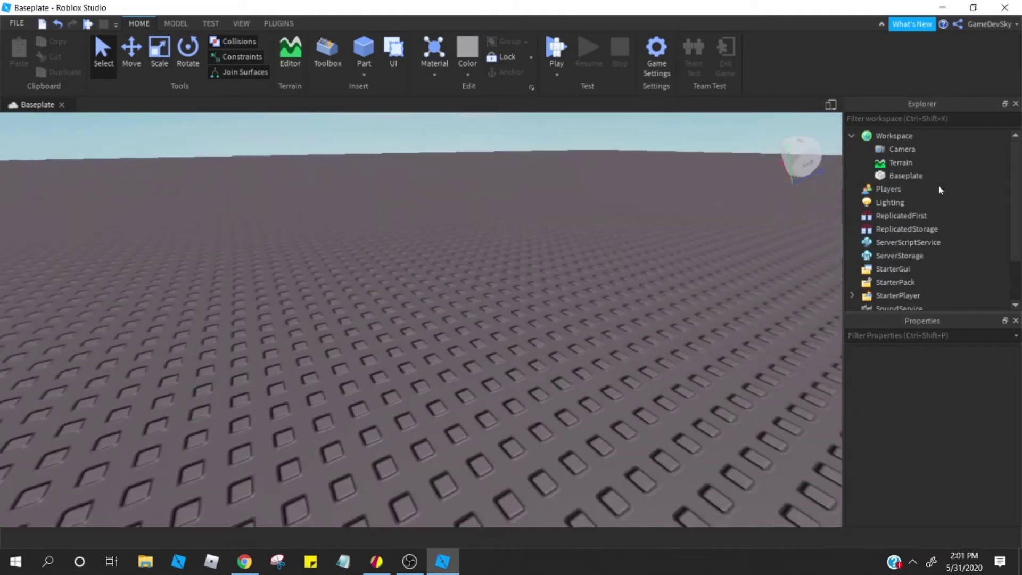
scroll(935, 213, "down", 2)
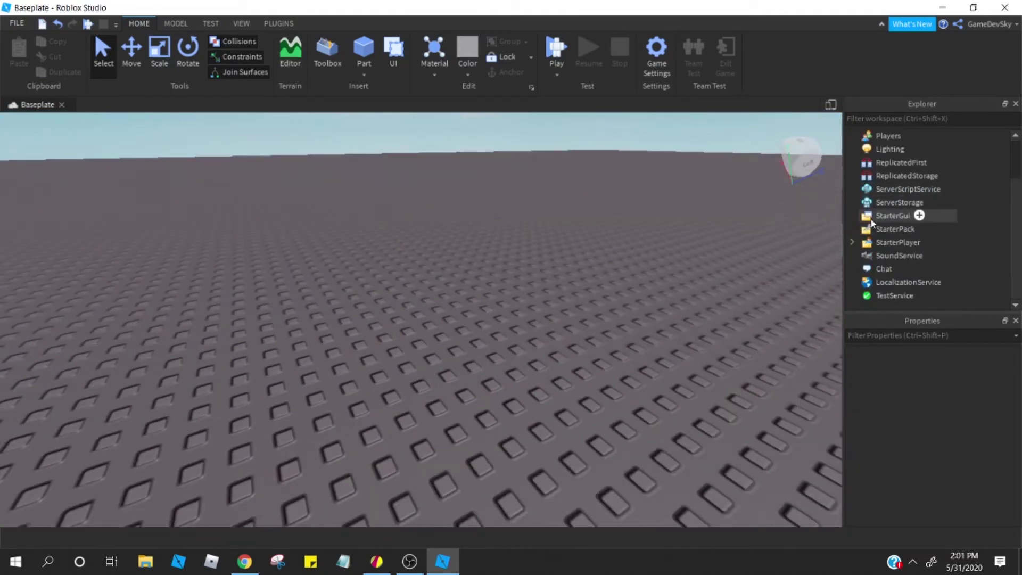
right_click_drag(677, 216, 685, 193)
right_click_drag(486, 285, 433, 242)
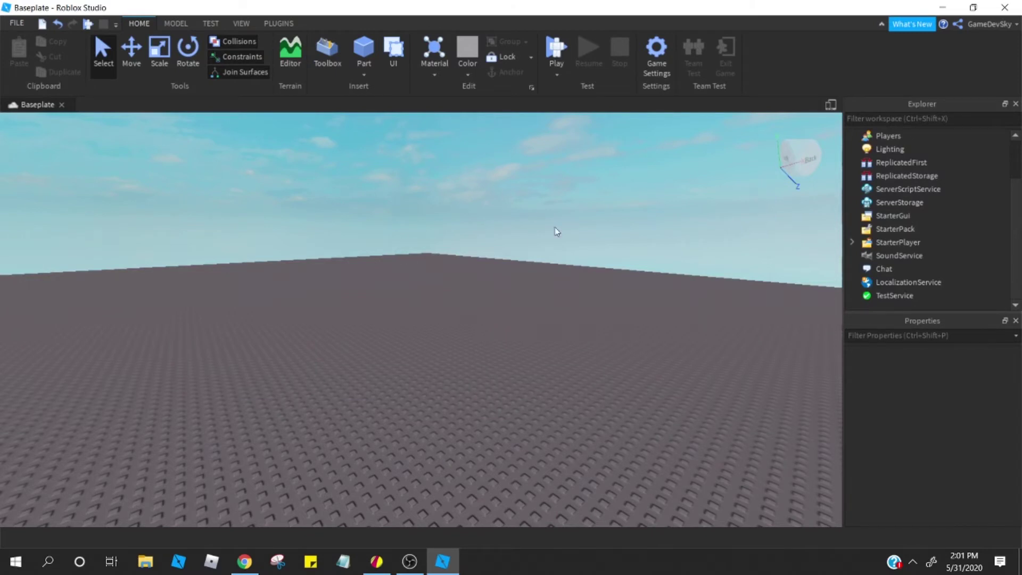
right_click_drag(500, 215, 527, 232)
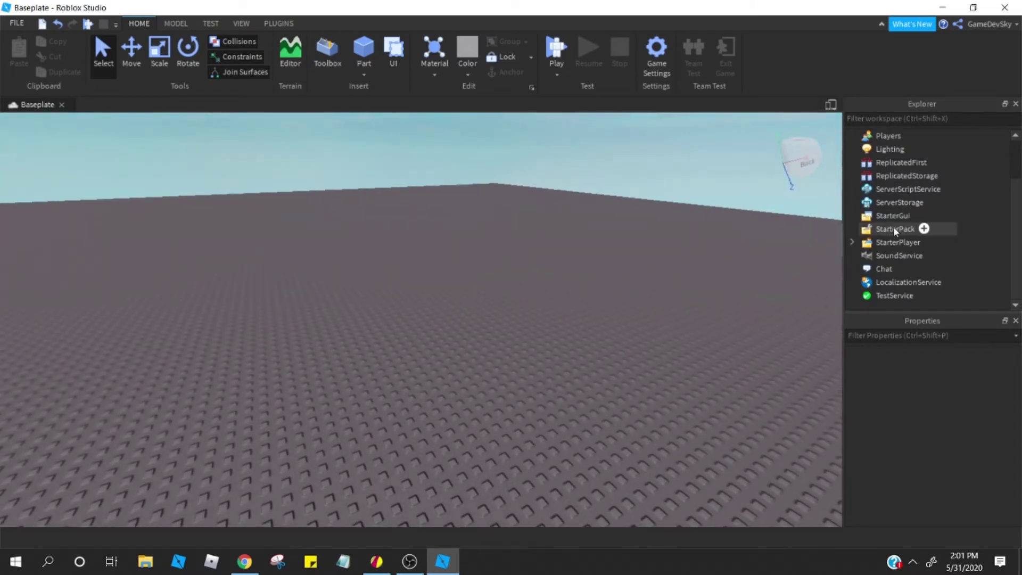
left_click(923, 215)
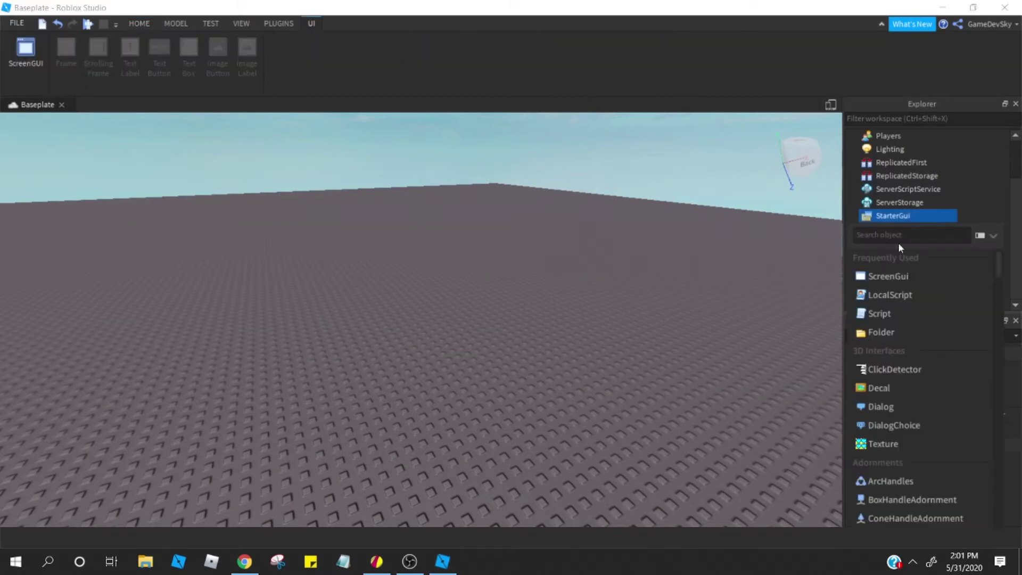
left_click(884, 276)
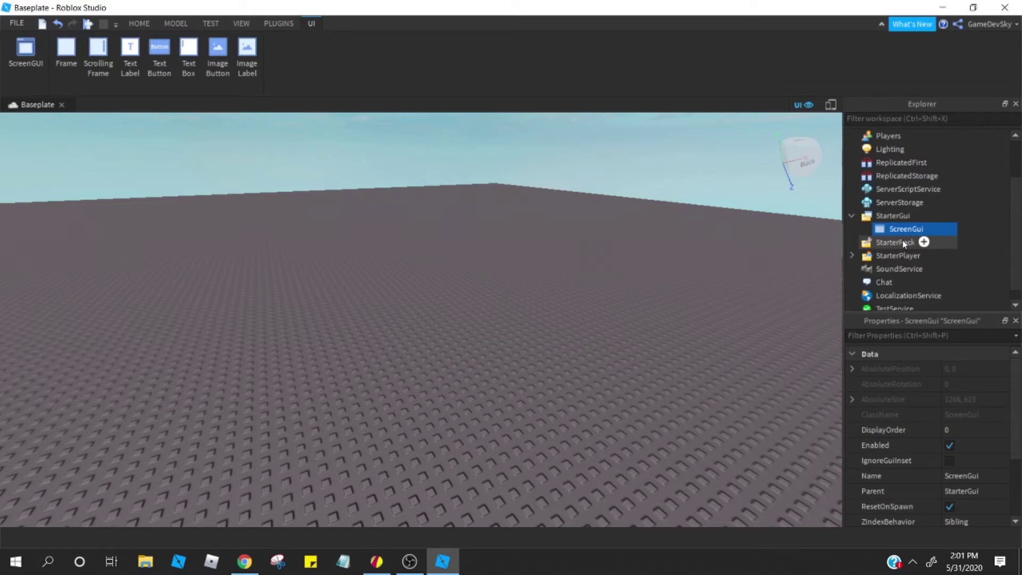
mouse_move(660, 326)
right_mouse_down()
mouse_move(630, 331)
mouse_move(656, 331)
right_mouse_up()
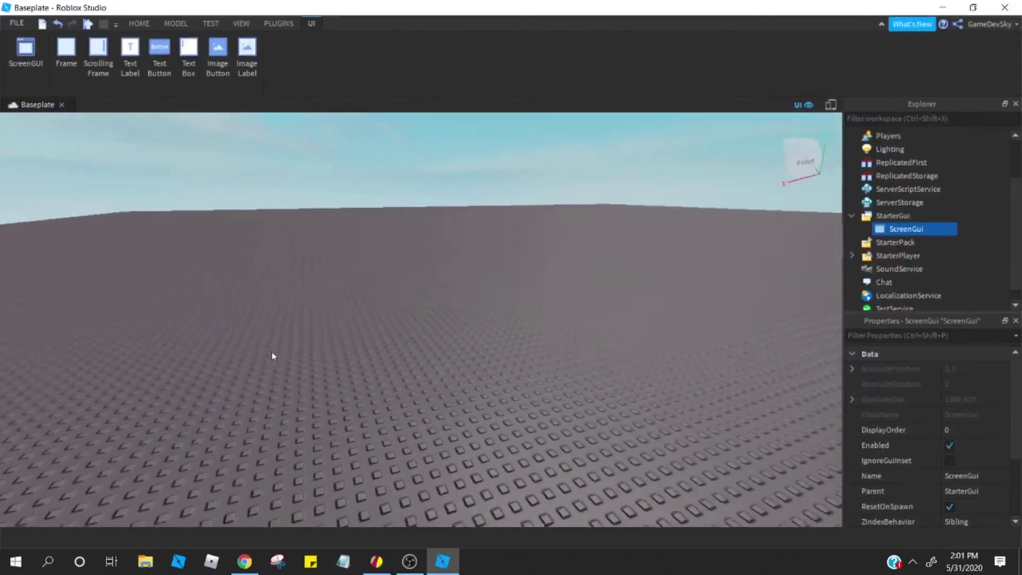
right_click_drag(271, 356, 272, 353)
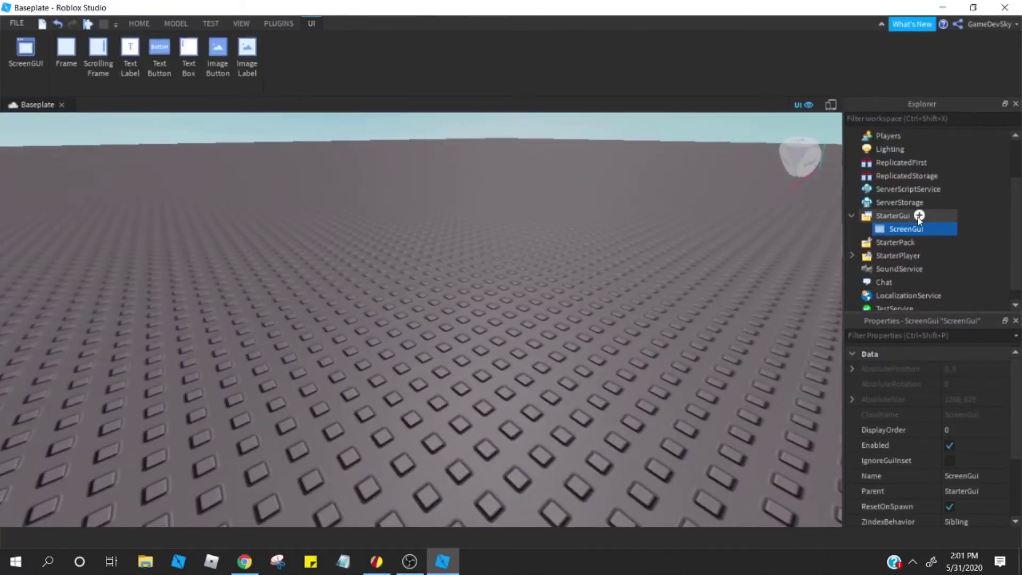
right_click_drag(615, 287, 615, 286)
scroll(598, 286, "up", 3)
right_click_drag(527, 351, 527, 353)
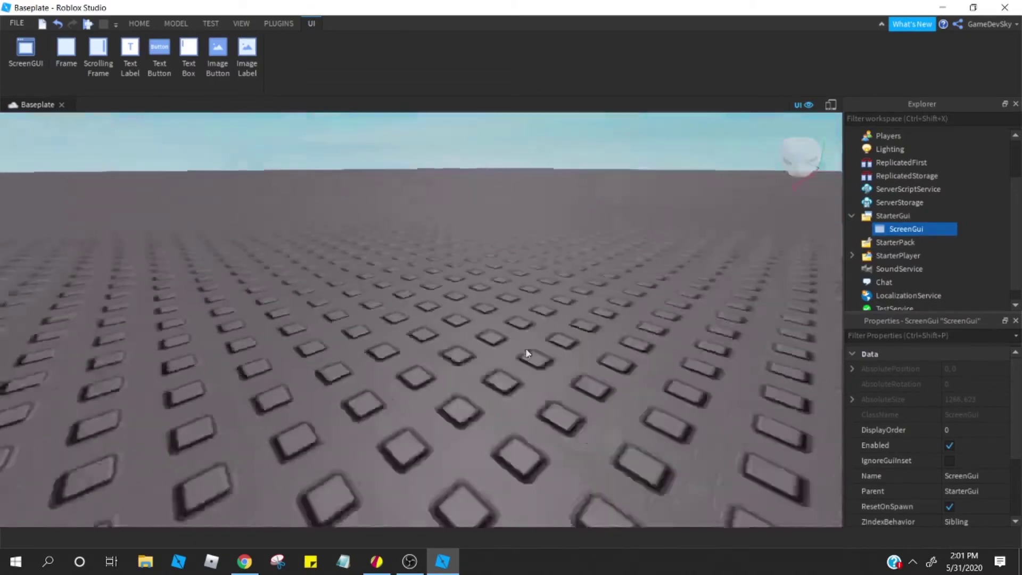
scroll(526, 350, "down", 5)
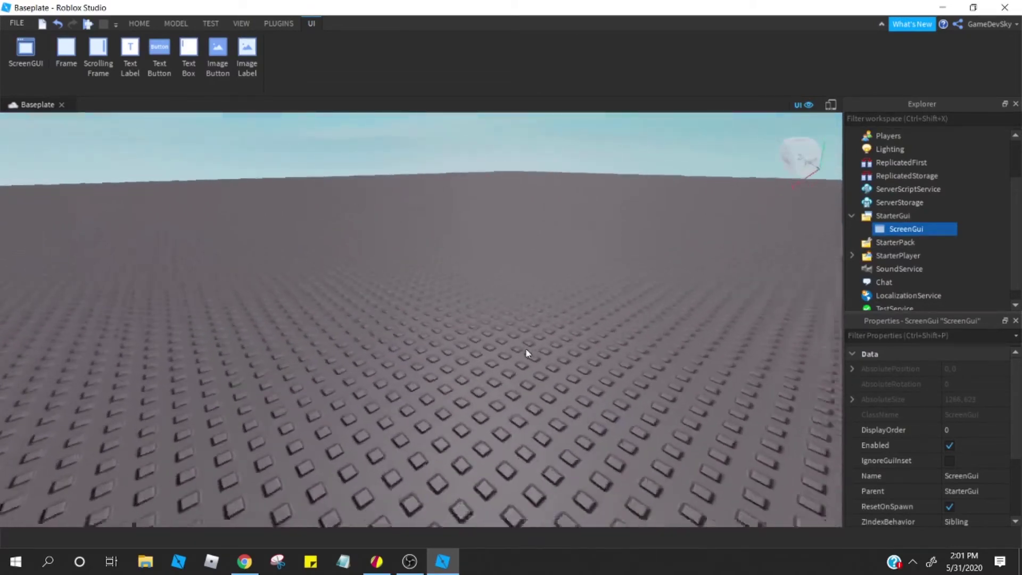
scroll(526, 350, "down", 3)
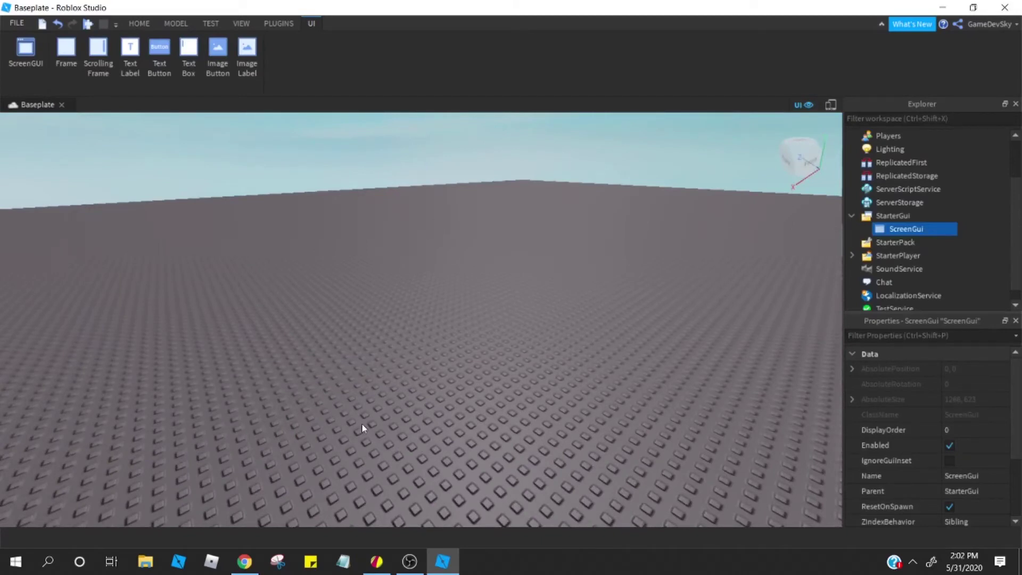
mouse_move(901, 230)
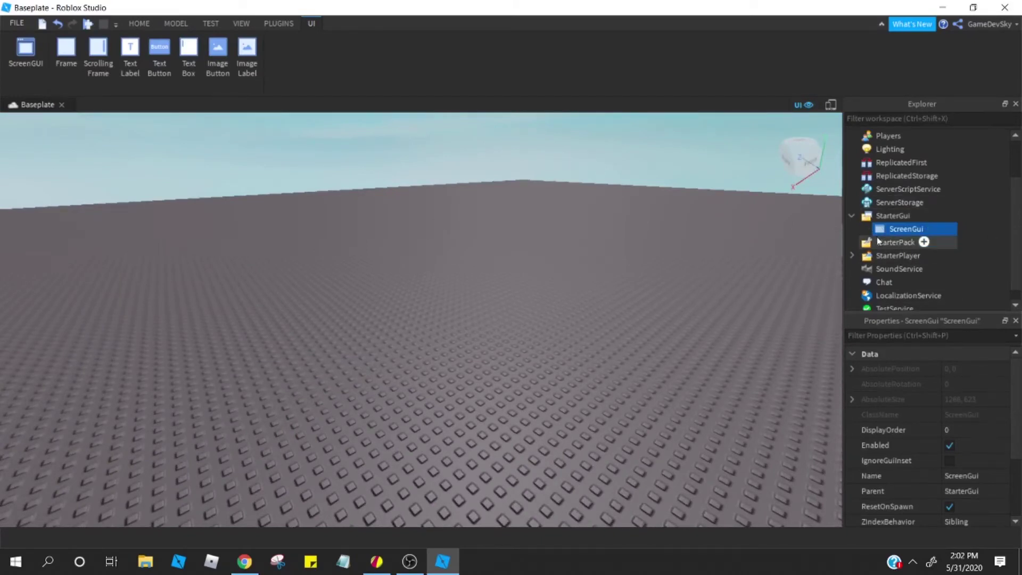
left_click(920, 216)
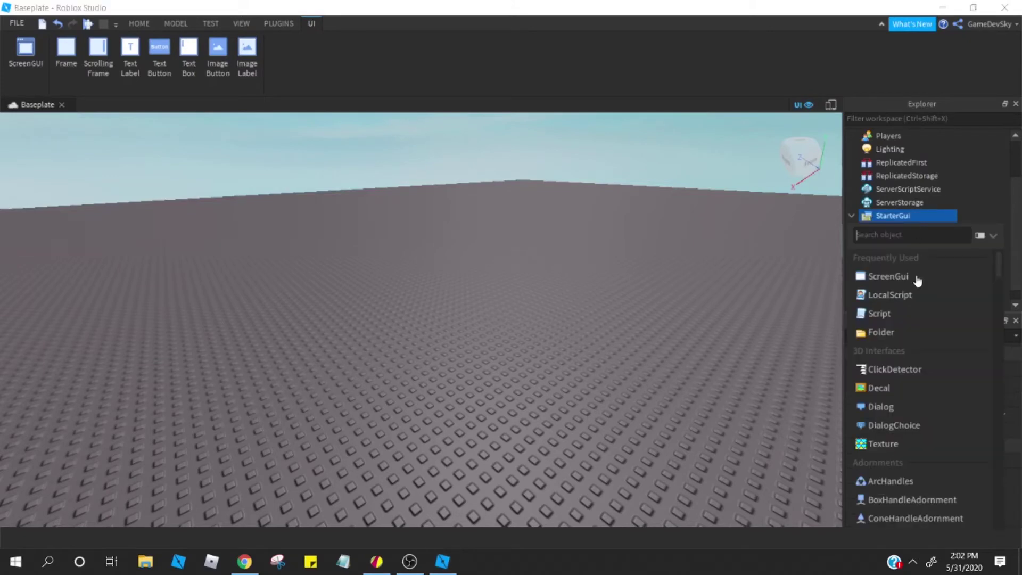
left_click(143, 27)
left_click(142, 27)
right_click_drag(250, 224, 251, 218)
scroll(292, 213, "down", 4)
scroll(298, 210, "up", 3)
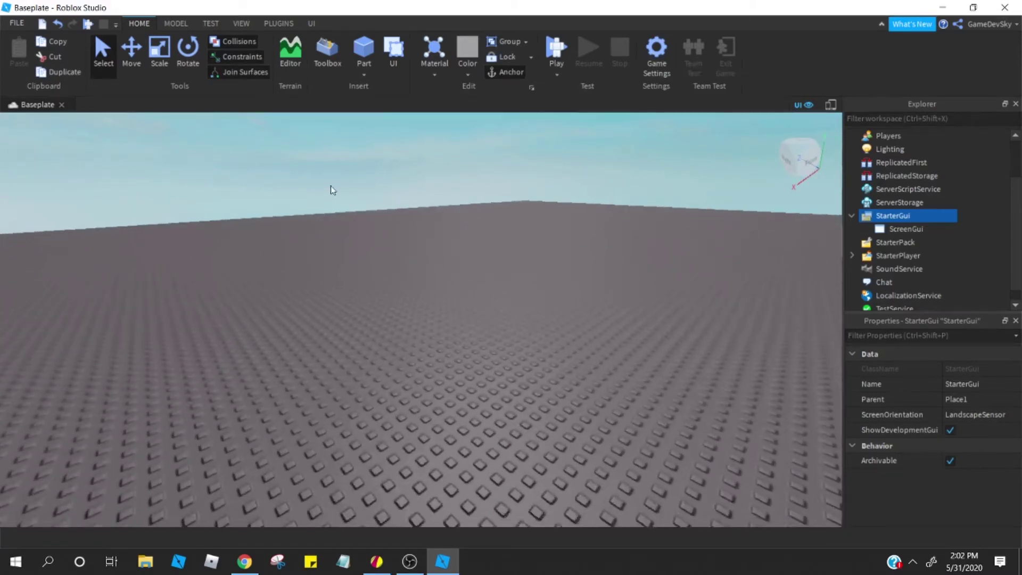
left_click(444, 340)
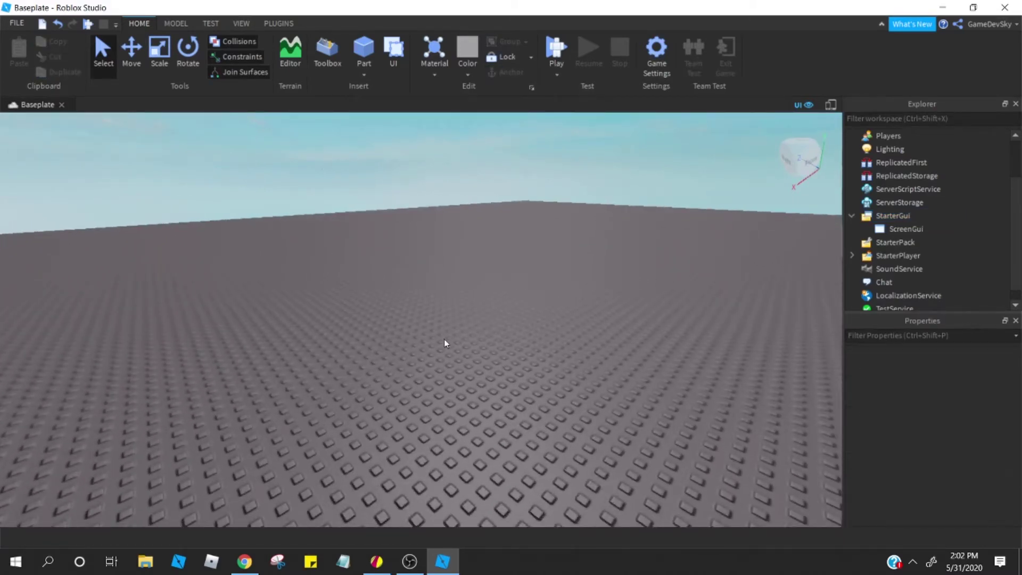
left_click_drag(321, 168, 773, 407)
Step: Try filtering the ScreenGui's properties by "fill" and clear the filter
left_click(919, 230)
left_click(961, 340)
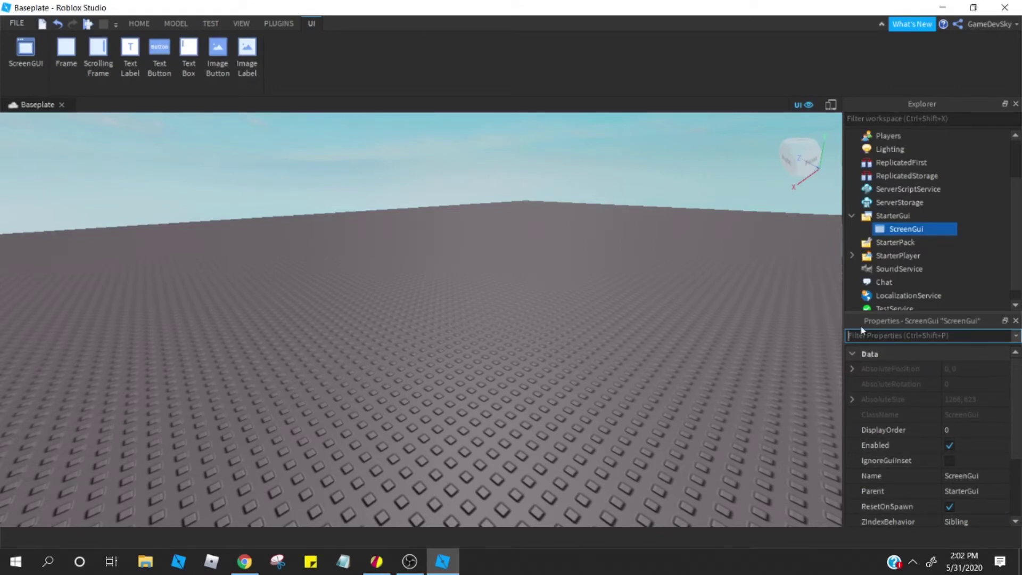
type("fill")
key("BackSpace")
key("BackSpace")
key("BackSpace")
key("BackSpace")
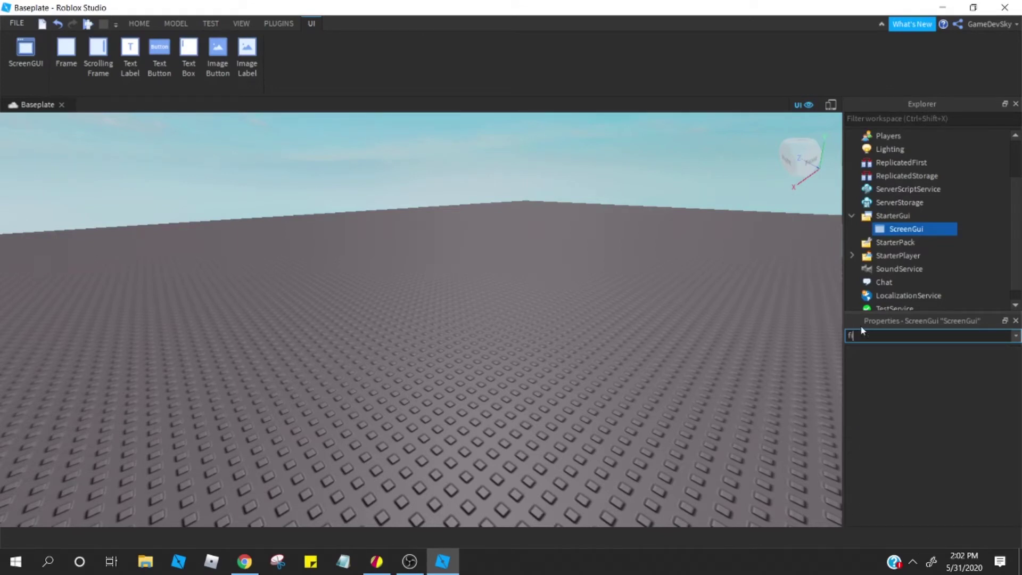
left_click(735, 258)
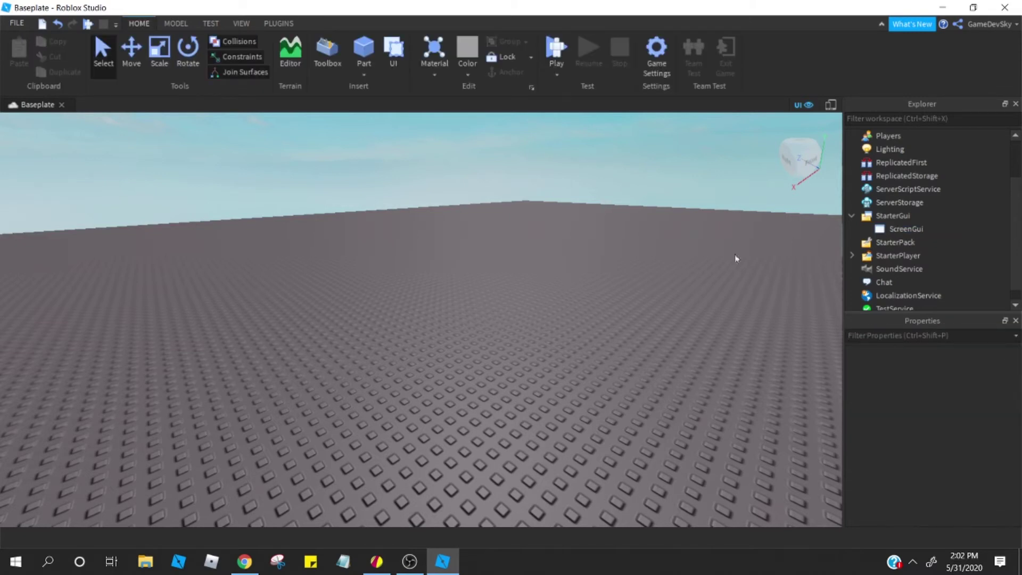
right_click_drag(832, 459, 779, 445)
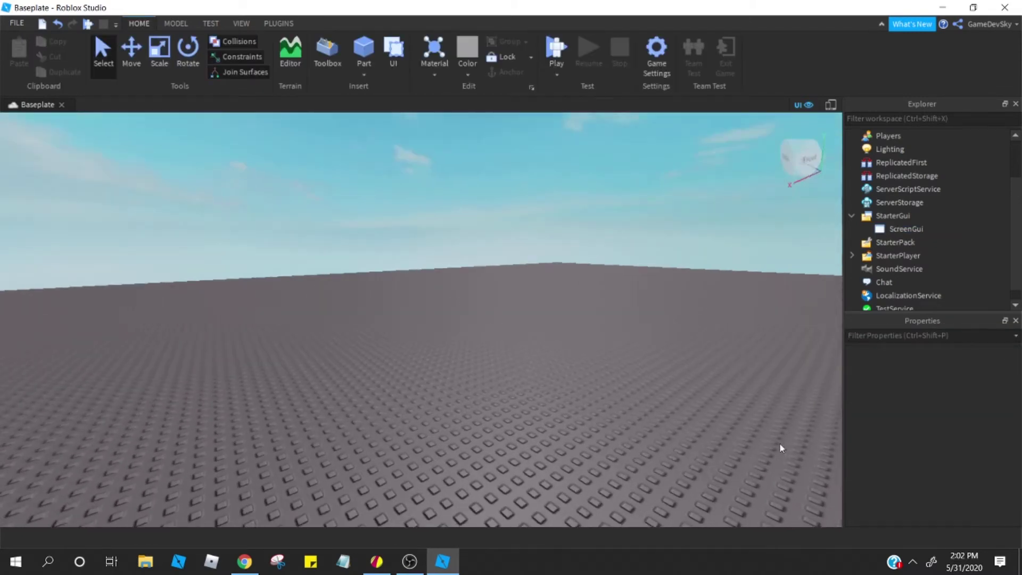
left_click(963, 335)
type("w")
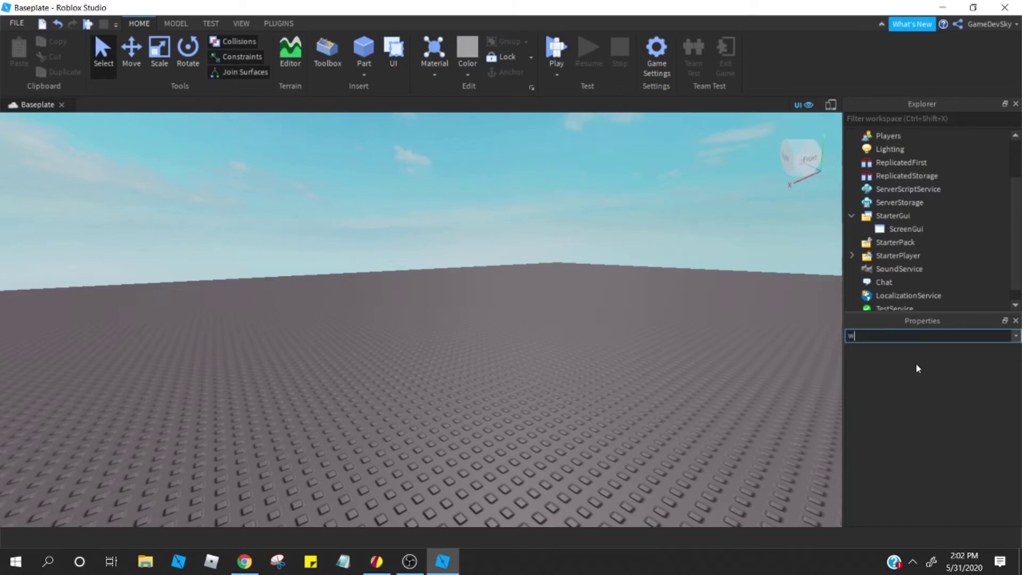
left_click(339, 341)
key("w")
right_click_drag(340, 334, 385, 334)
key("s")
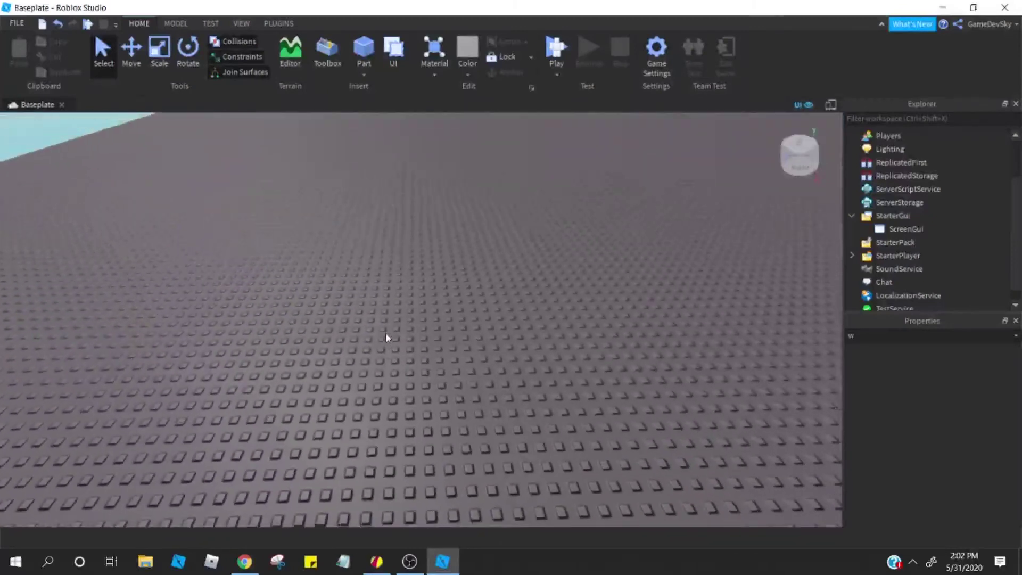
key("w")
key("s")
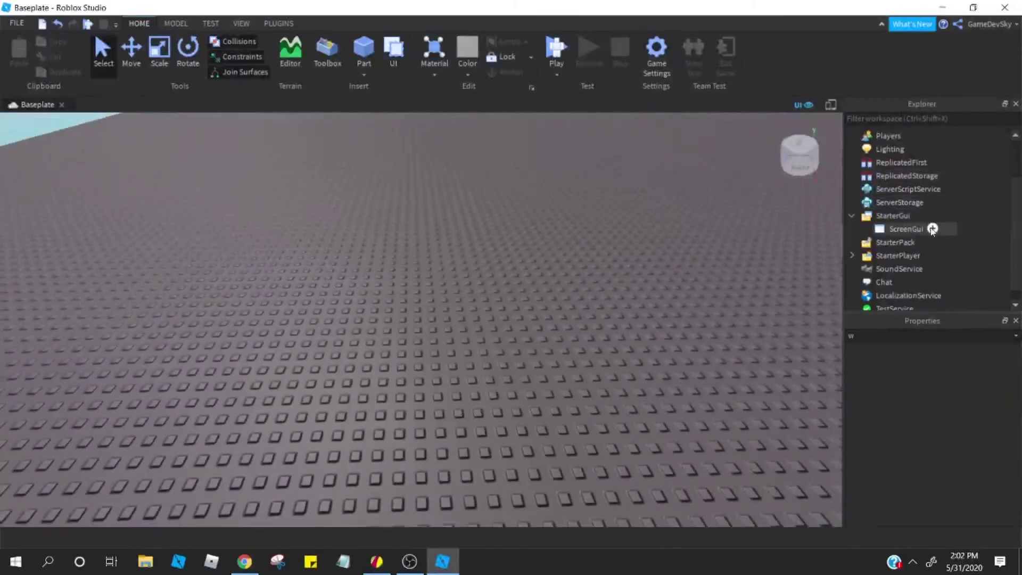
Step: Insert a Frame into the ScreenGui and move it near the middle of the viewport, about 568 px across and 241 px down
left_click(933, 228)
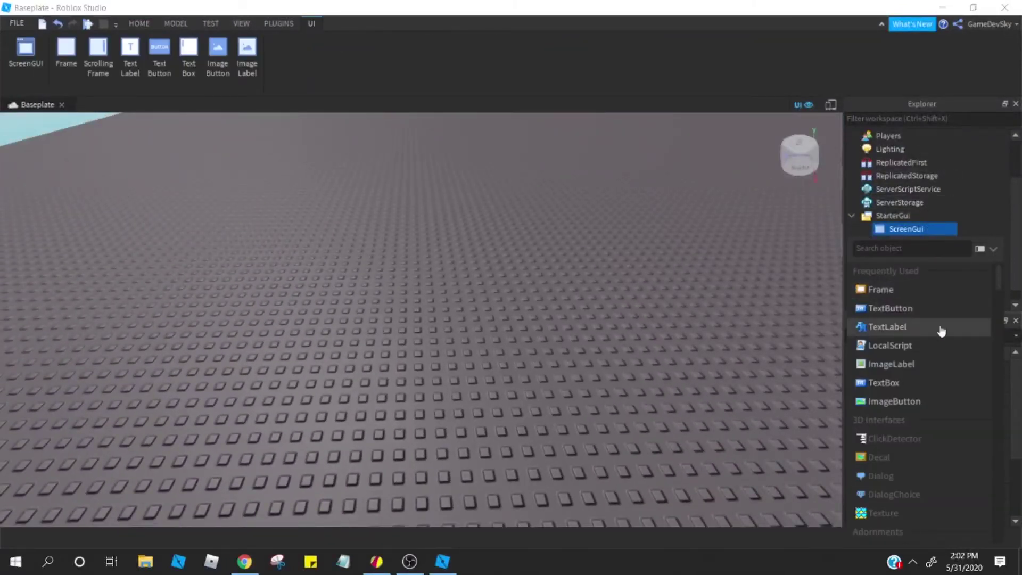
left_click(925, 290)
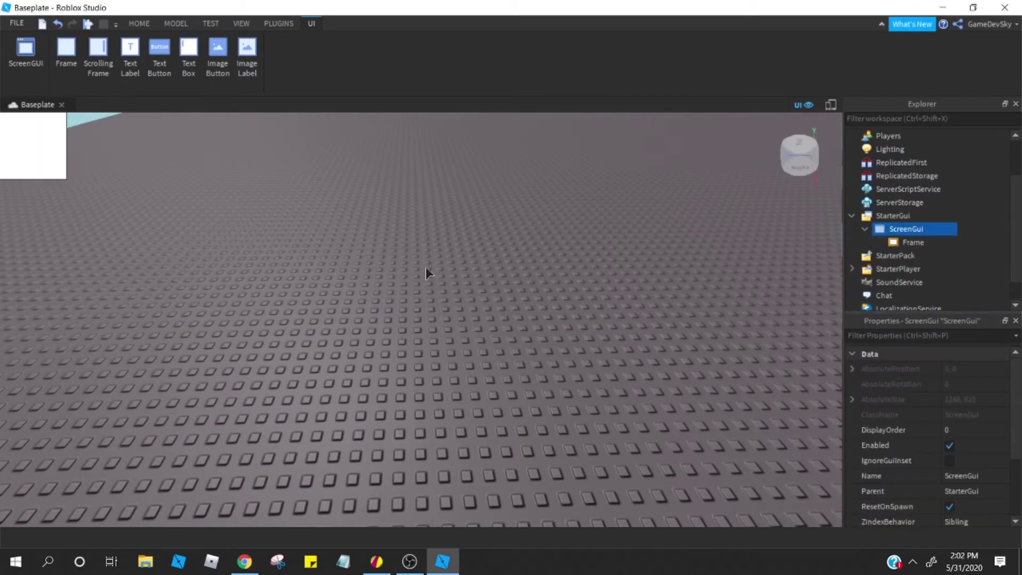
left_click_drag(14, 153, 391, 312)
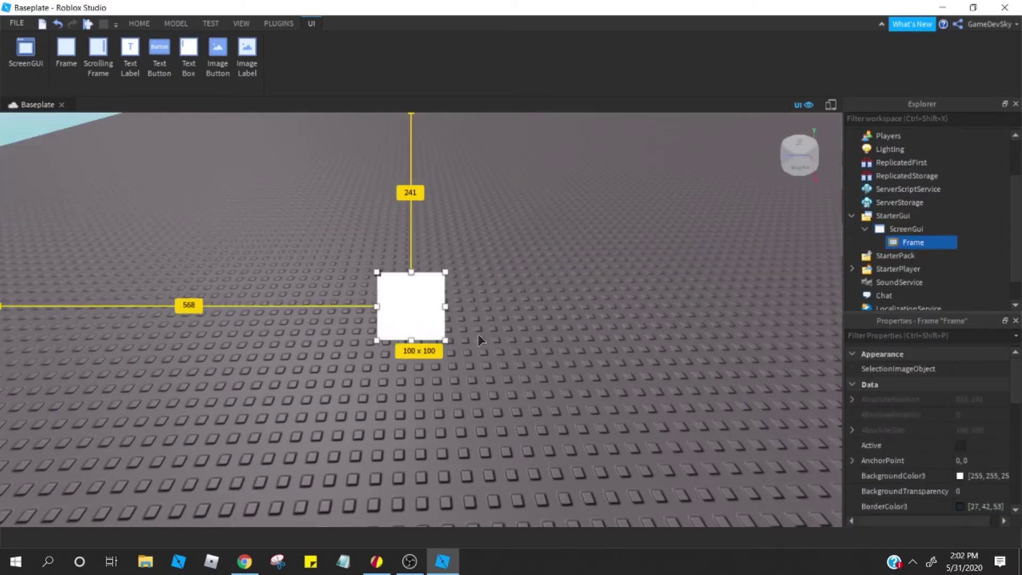
left_click(483, 340)
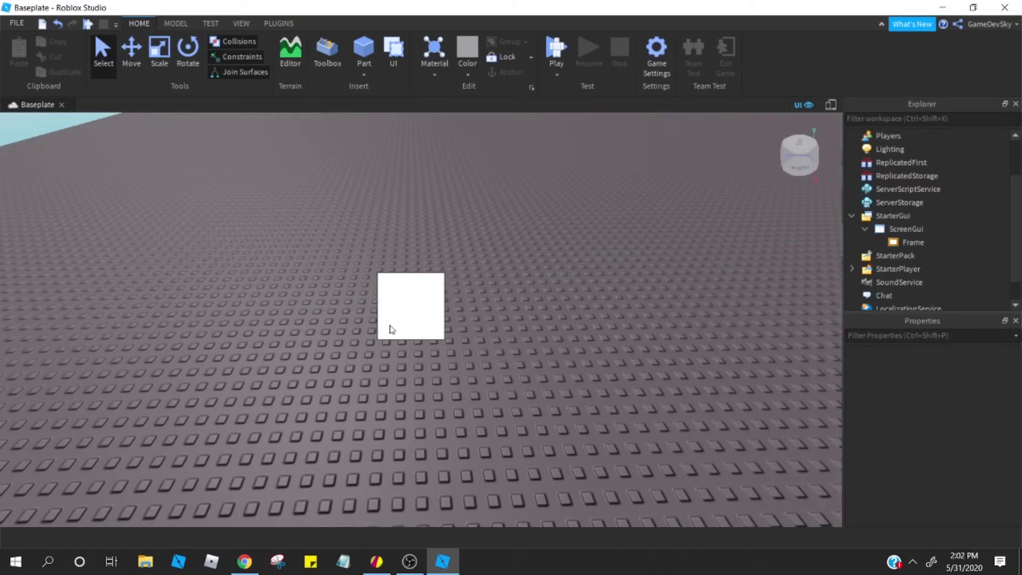
Step: Filter the Frame's properties by "bor" and set its BorderSizePixel to 5
left_click(899, 232)
left_click(908, 242)
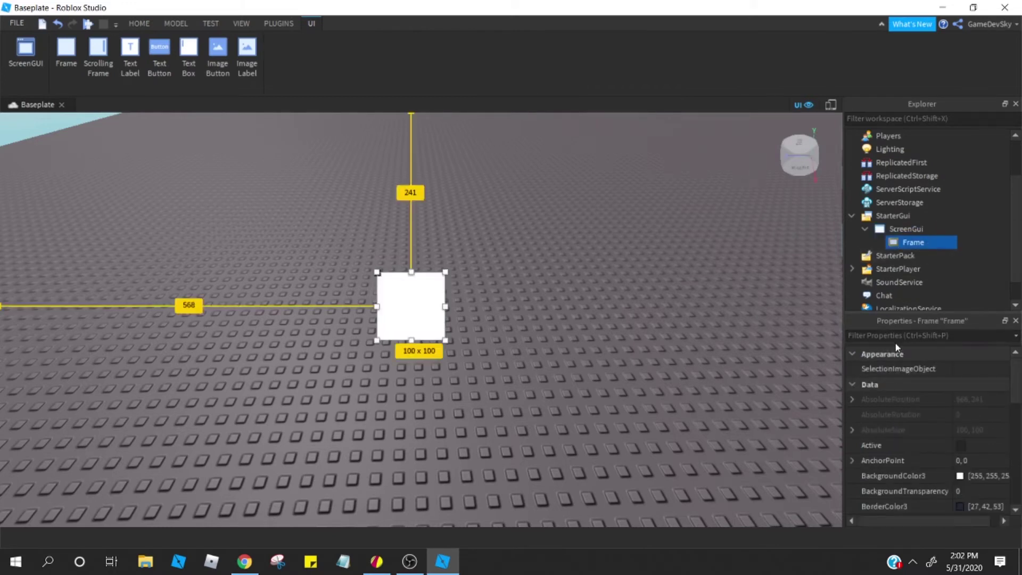
left_click(901, 336)
type("bp")
key("BackSpace")
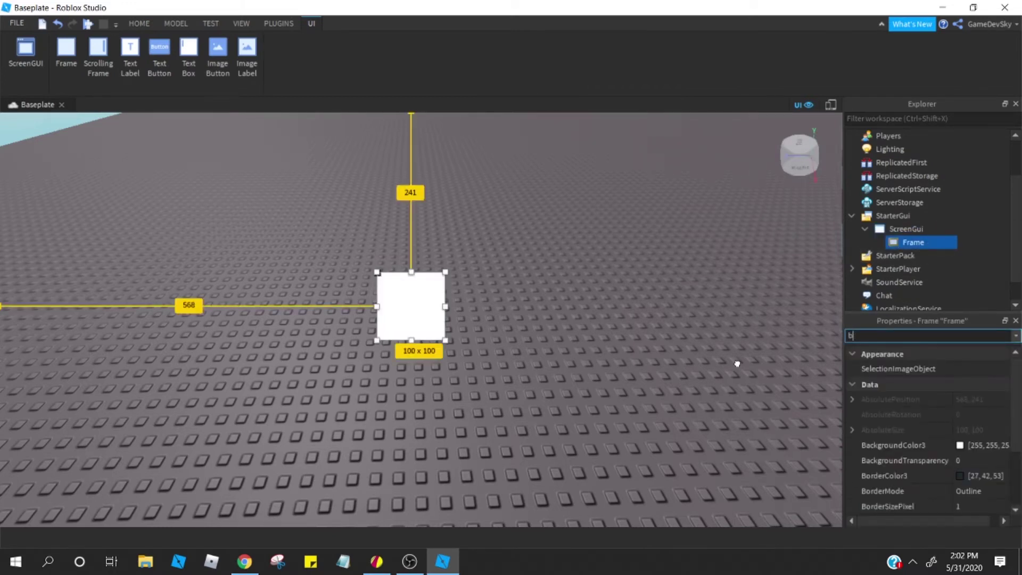
type("or")
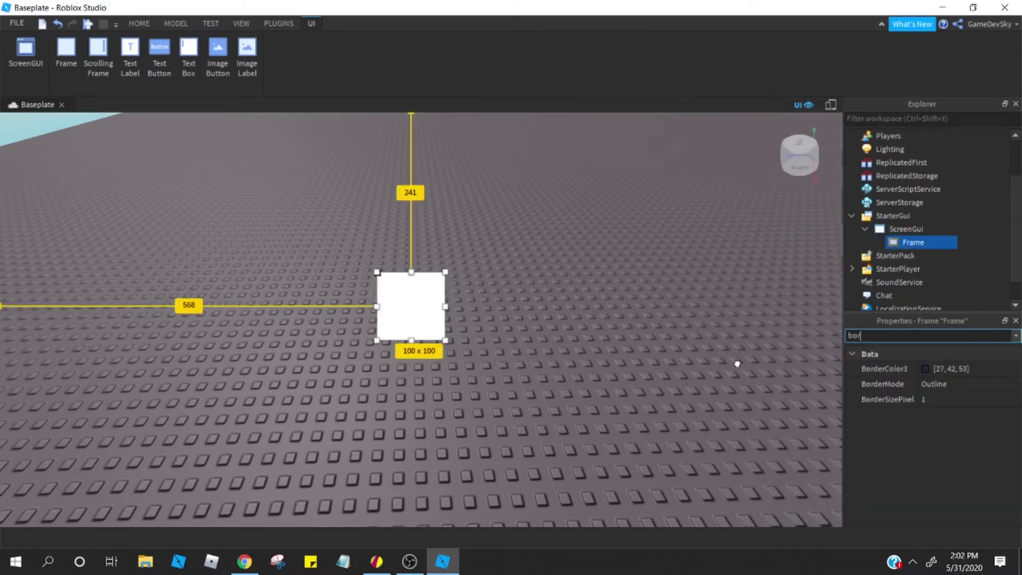
left_click(978, 399)
type("5")
left_click(456, 266)
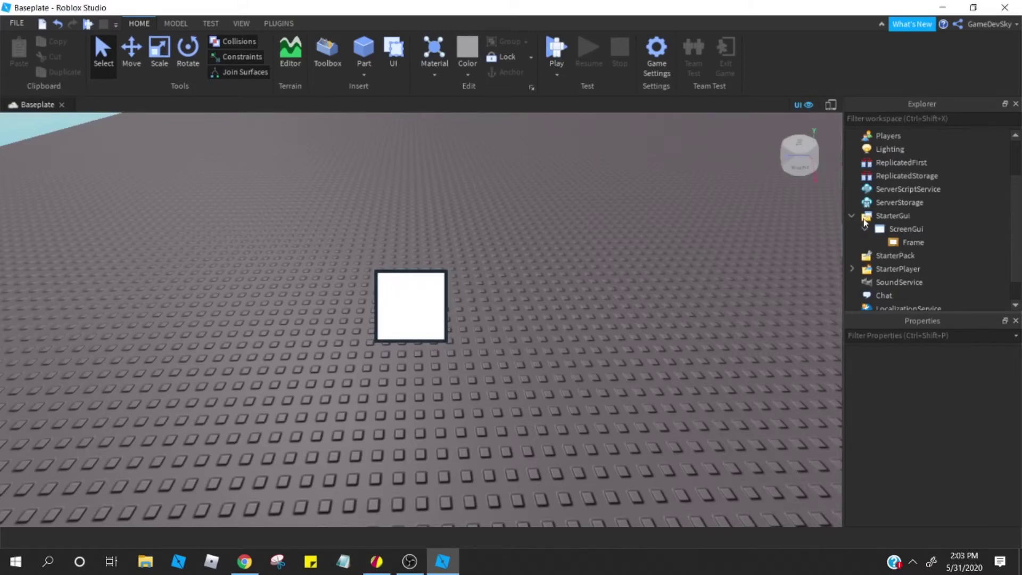
Step: Move the bordered Frame around the viewport and delete it from the ScreenGui
left_click(901, 241)
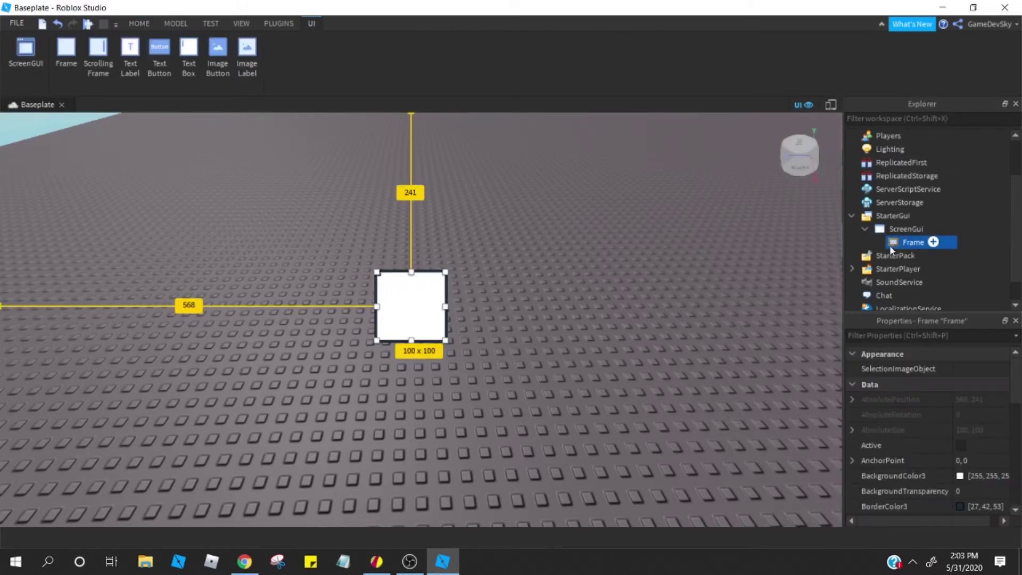
left_click_drag(401, 329, 442, 288)
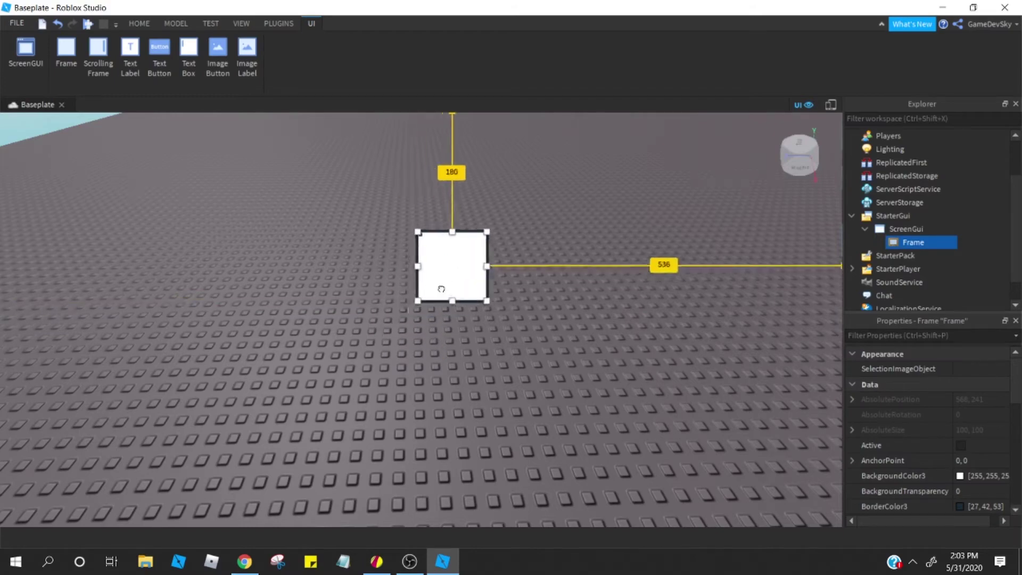
right_click_drag(442, 288, 442, 288)
left_click_drag(450, 269, 445, 310)
key("Delete")
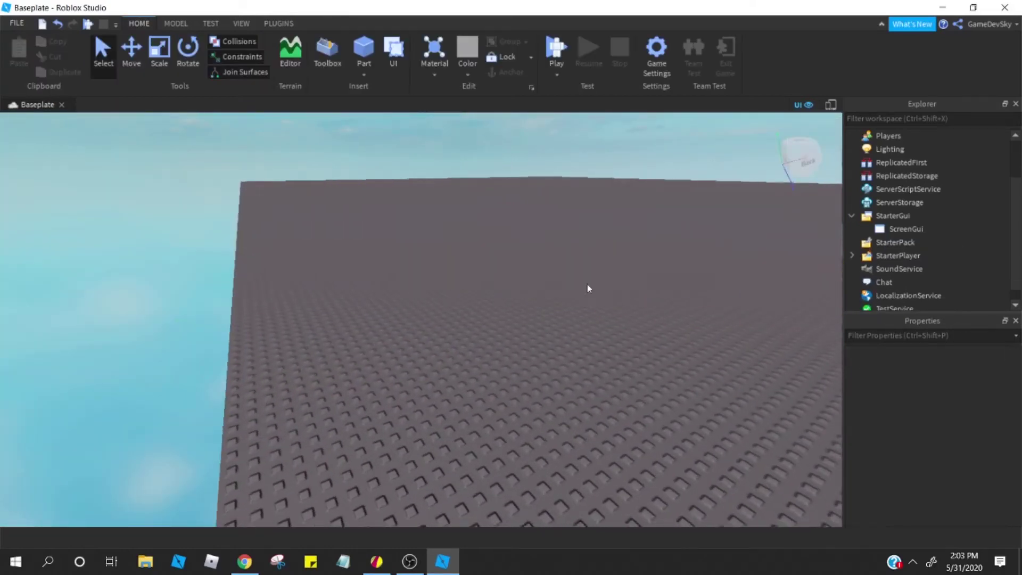
key("w")
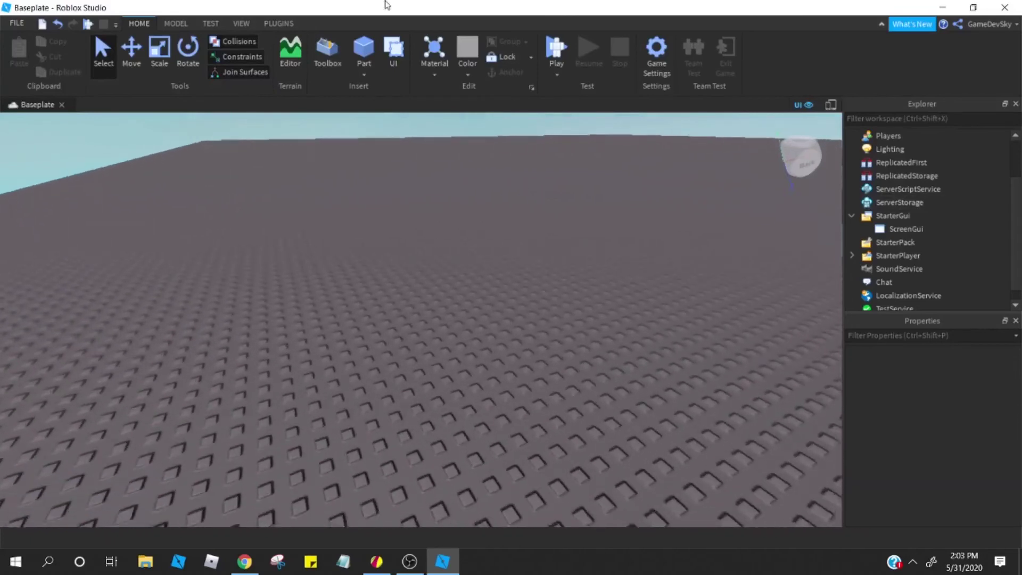
key("e")
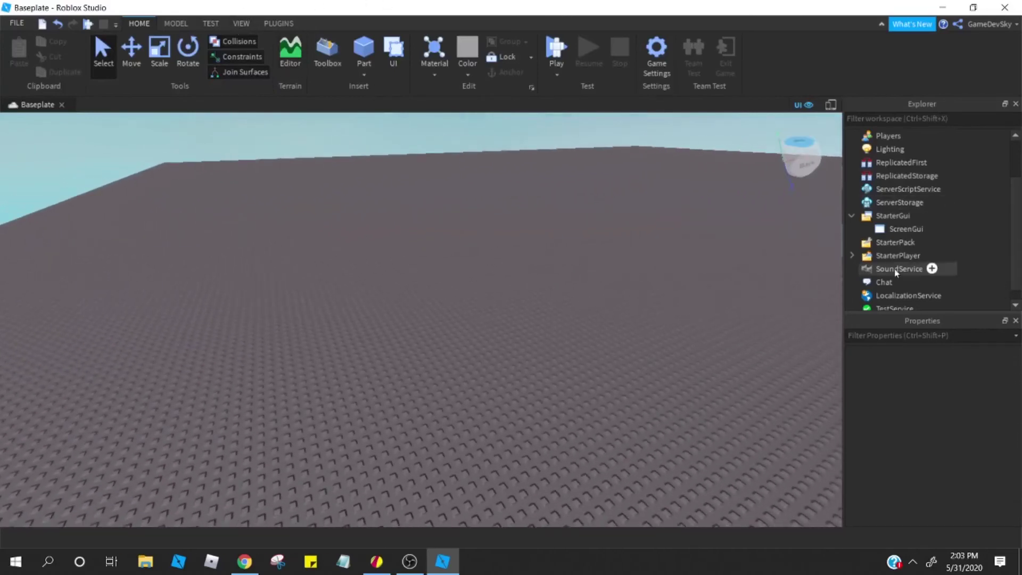
Step: Filter the ScreenGui's properties by "na" and rename it FirstGUI
left_click(897, 229)
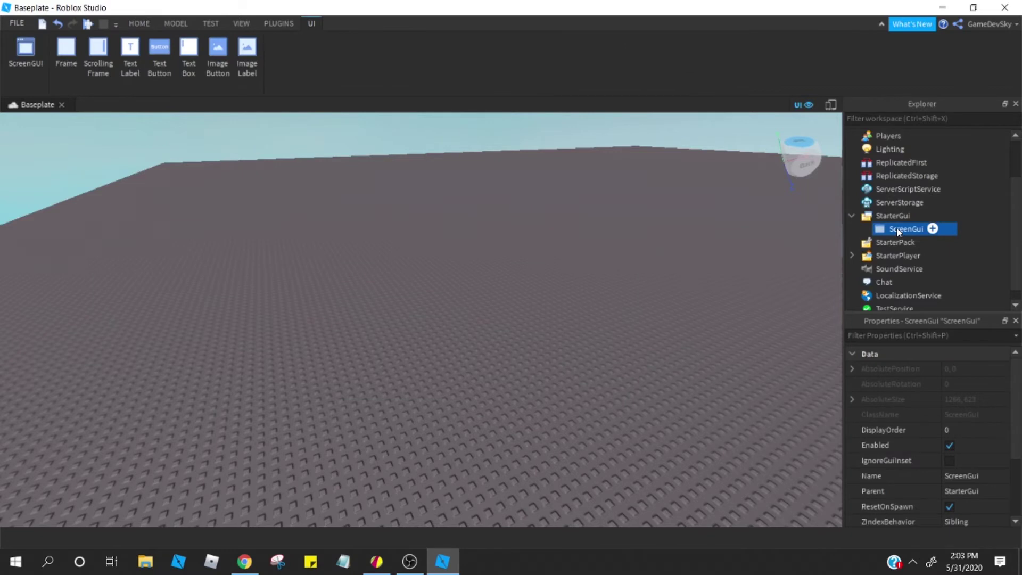
left_click(917, 336)
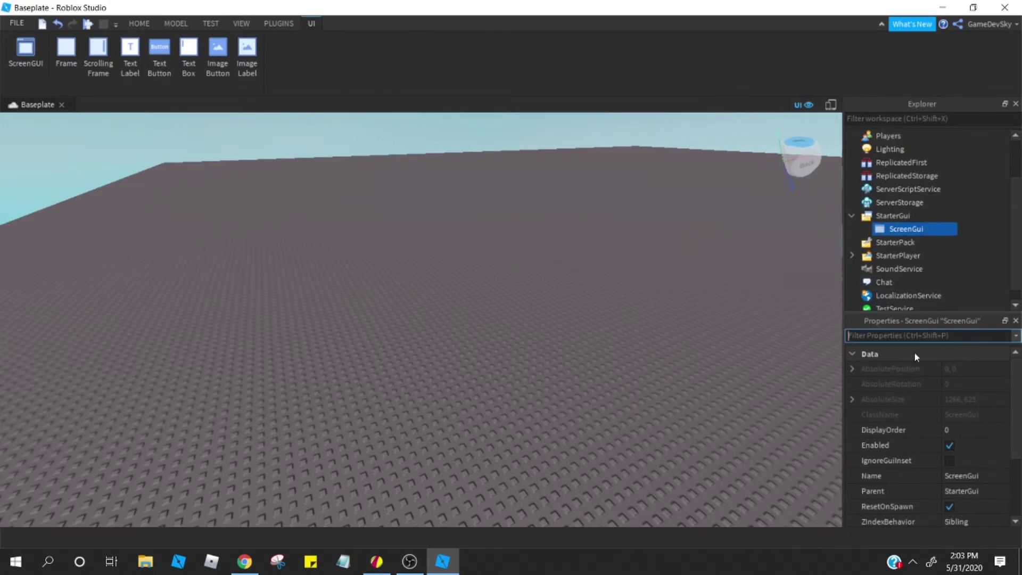
mouse_move(896, 400)
type("na")
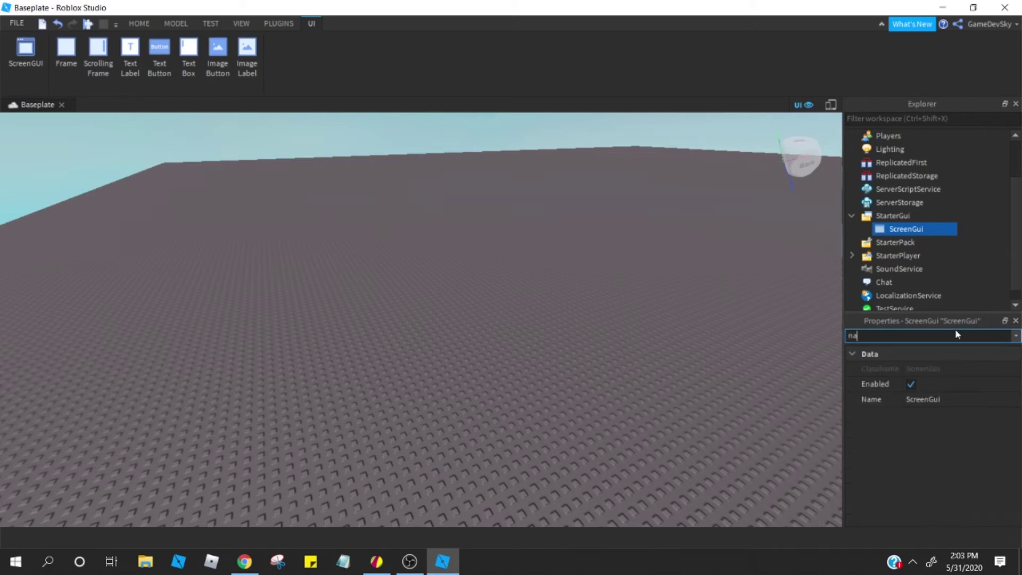
left_click(963, 399)
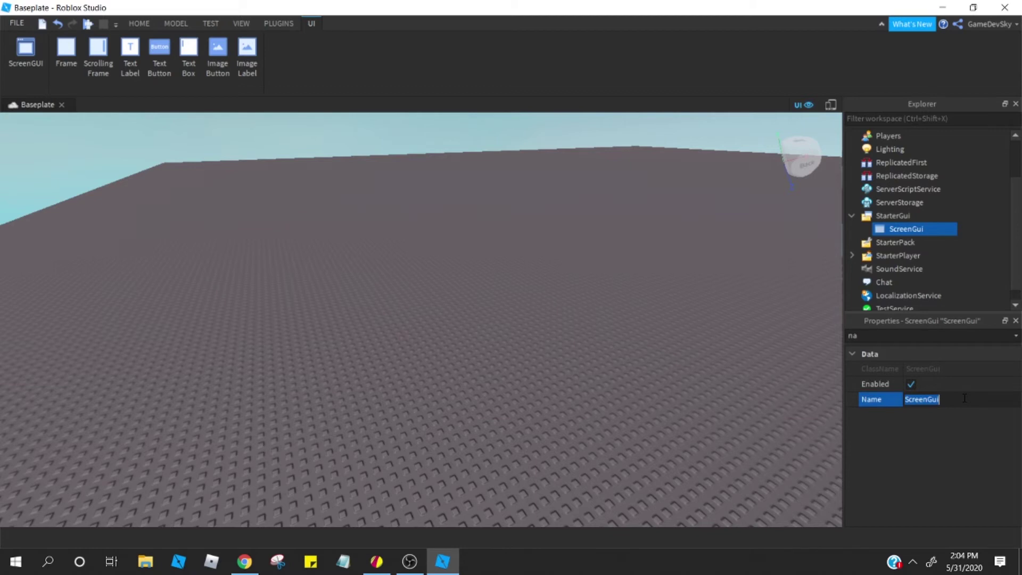
key("BackSpace")
type("FirstGUI")
key("Return")
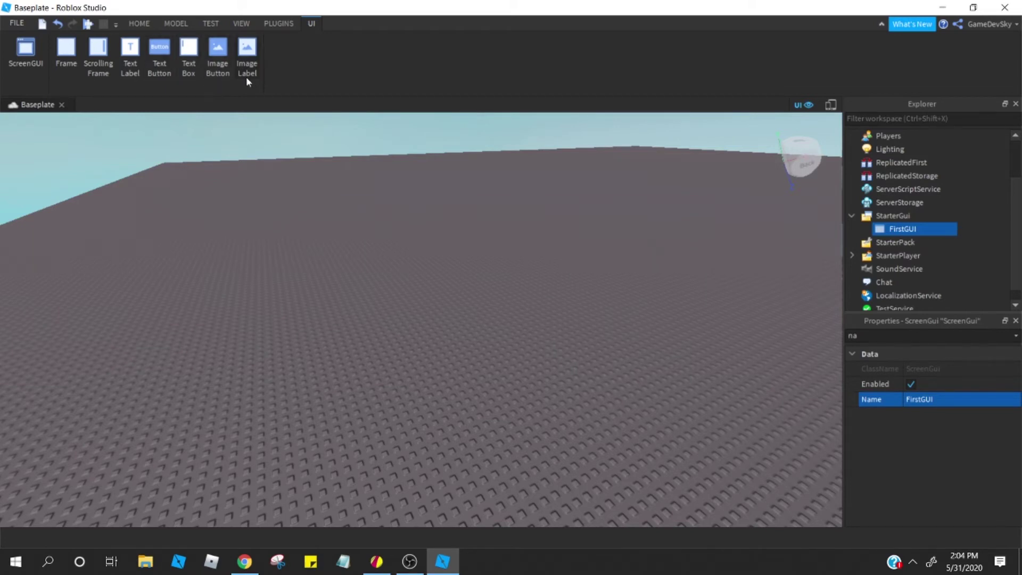
Step: Insert a Frame into FirstGUI, enlarged to about 705 x 519 px, and delete it
left_click(67, 78)
left_click_drag(51, 168, 626, 498)
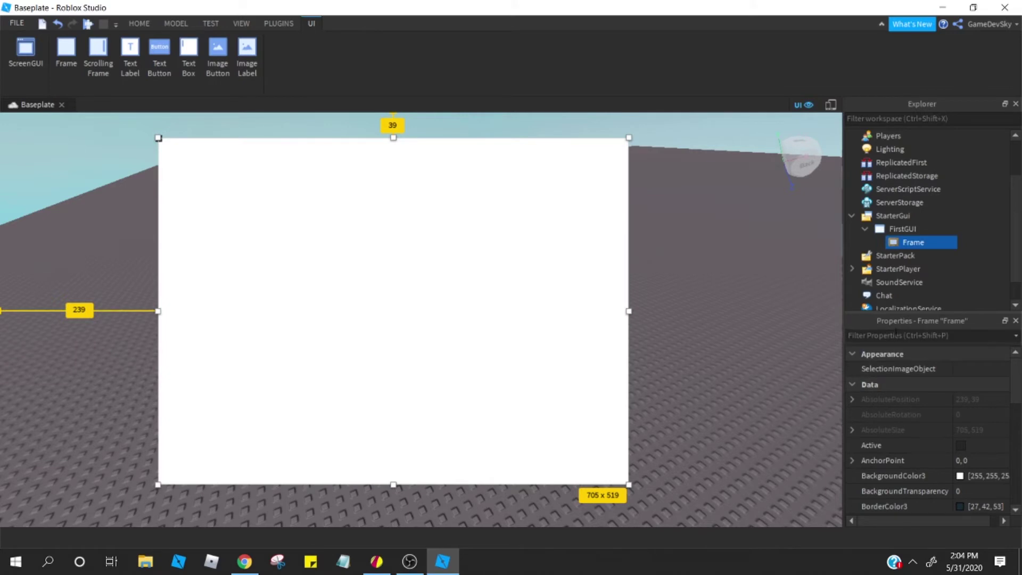
key("Delete")
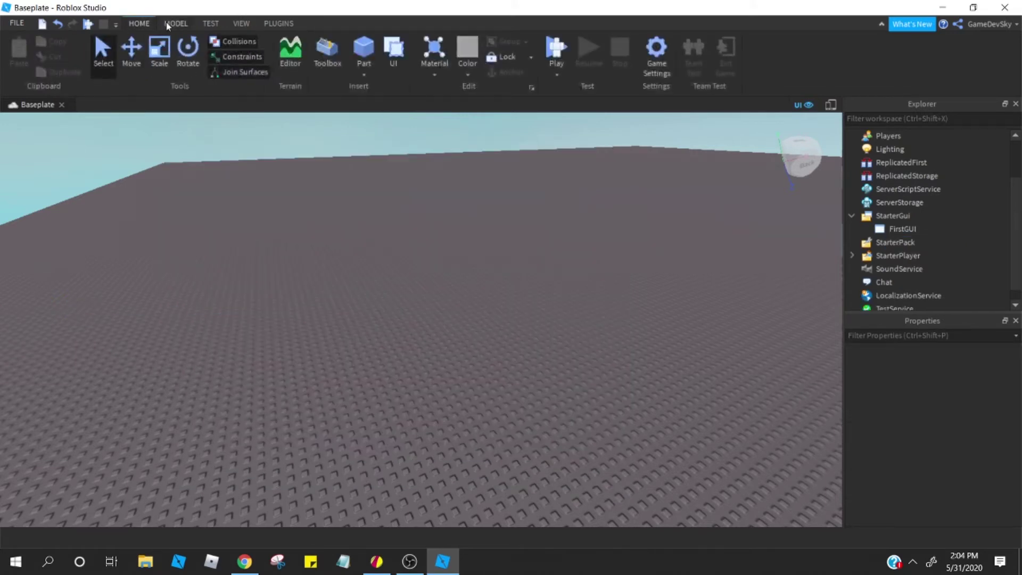
Step: Insert a ScrollingFrame into FirstGUI and enlarge it to about 467 x 527 px
left_click(277, 24)
left_click(242, 24)
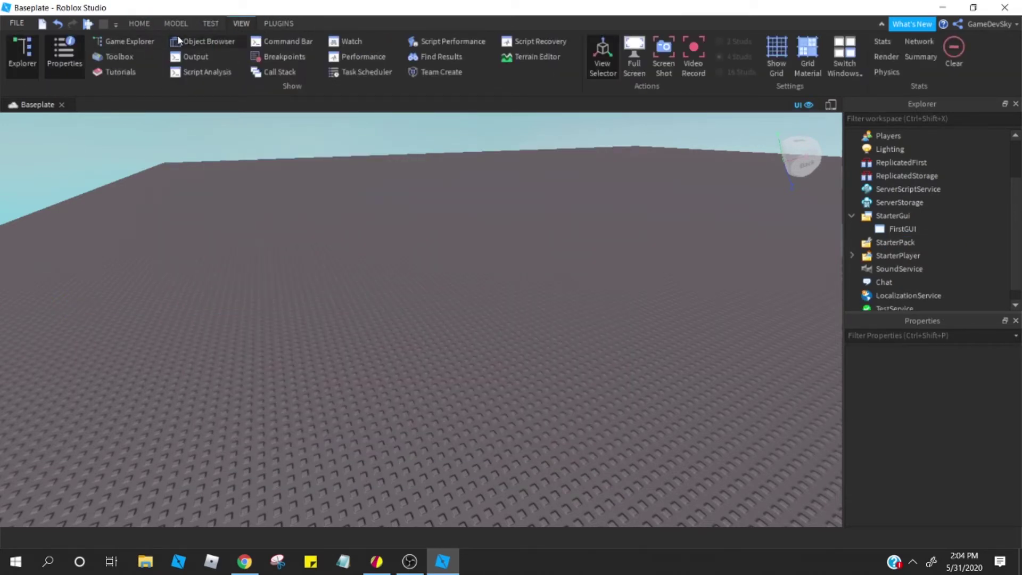
left_click(140, 25)
left_click(392, 53)
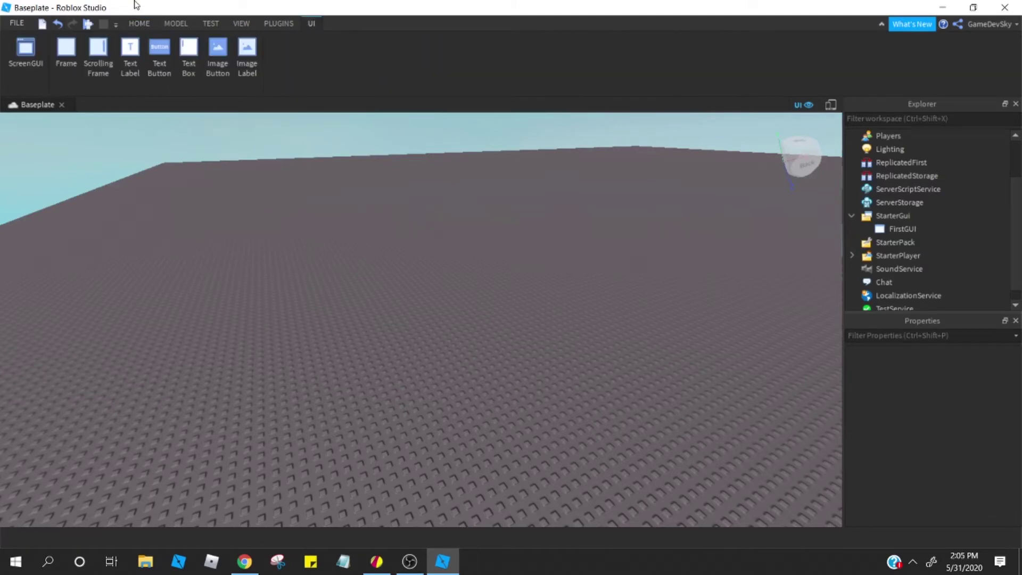
left_click(100, 53)
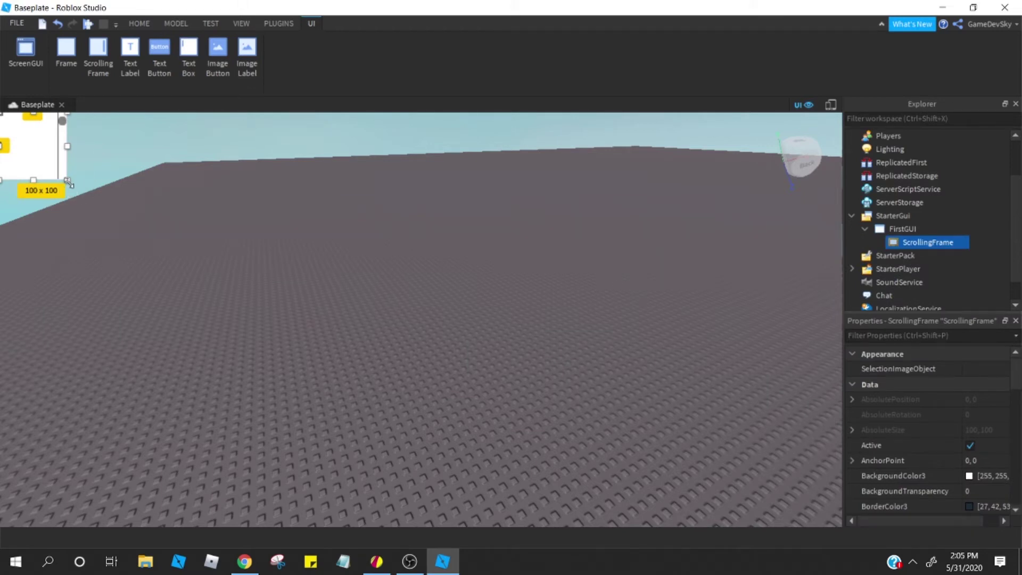
left_click_drag(67, 181, 312, 463)
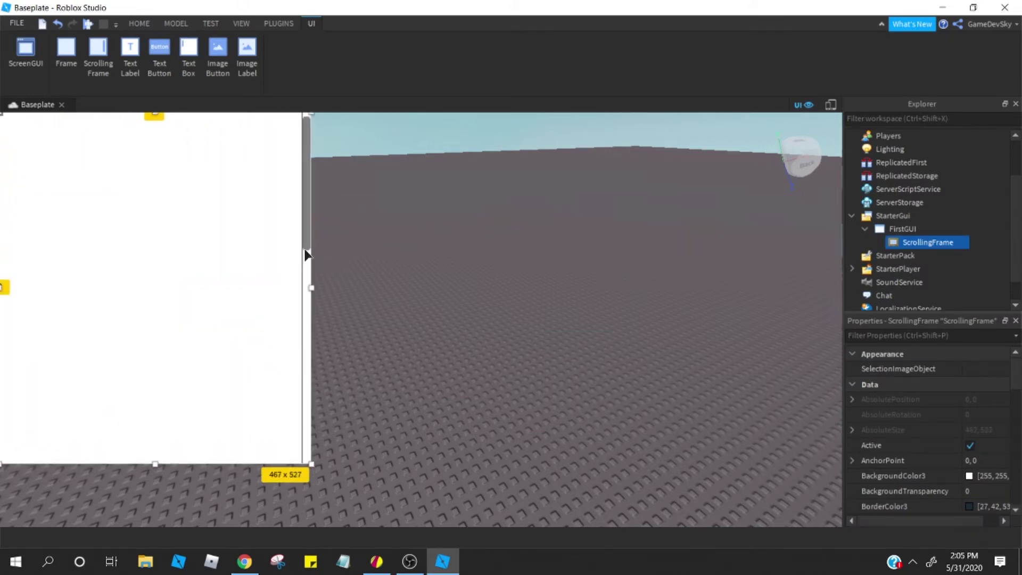
Step: Move the ScrollingFrame down about 58 px and scroll through its canvas and back
left_click_drag(308, 249, 307, 286)
scroll(277, 252, "down", 6)
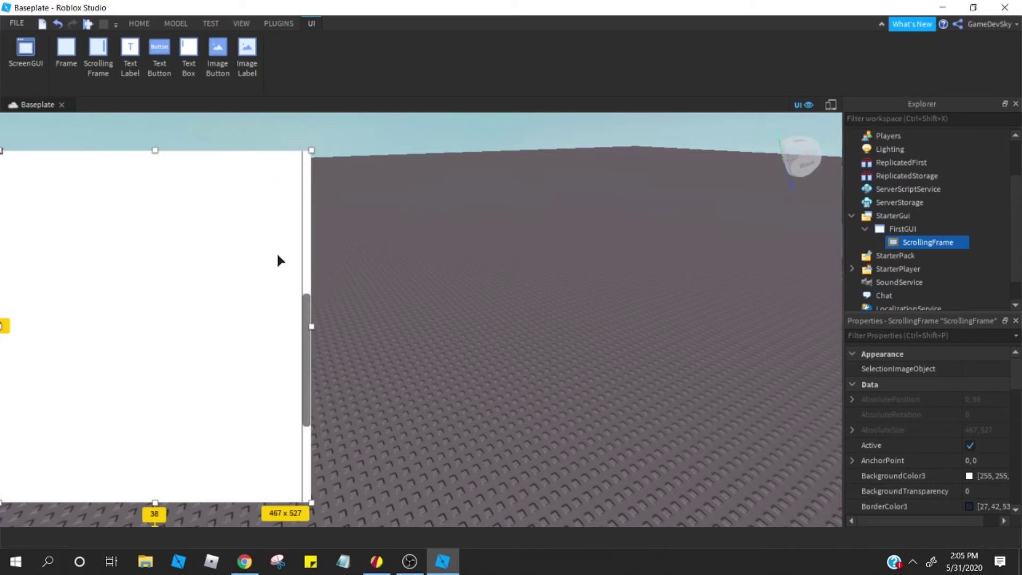
scroll(269, 326, "up", 6)
scroll(269, 331, "up", 2)
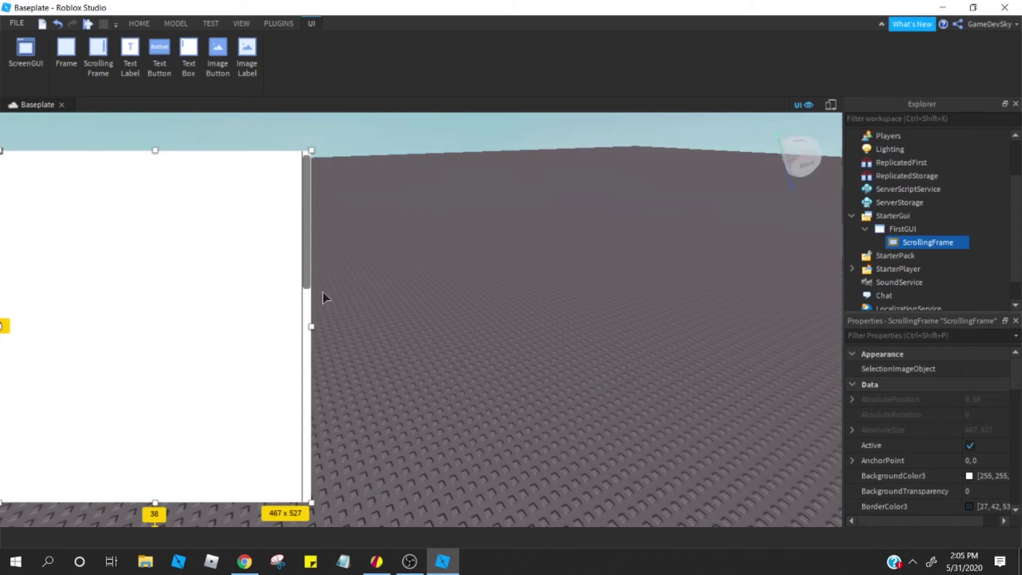
Step: Move the ScrollingFrame to the middle of the viewport, try its scrolling again, and delete it from FirstGUI
left_click_drag(309, 261, 571, 258)
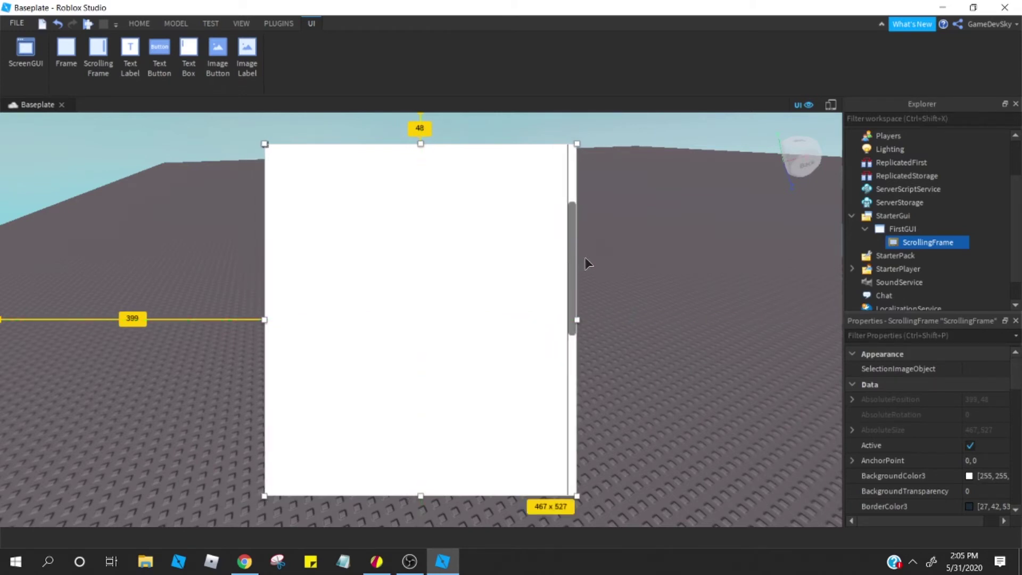
scroll(570, 286, "down", 5)
scroll(570, 292, "up", 2)
scroll(570, 291, "up", 3)
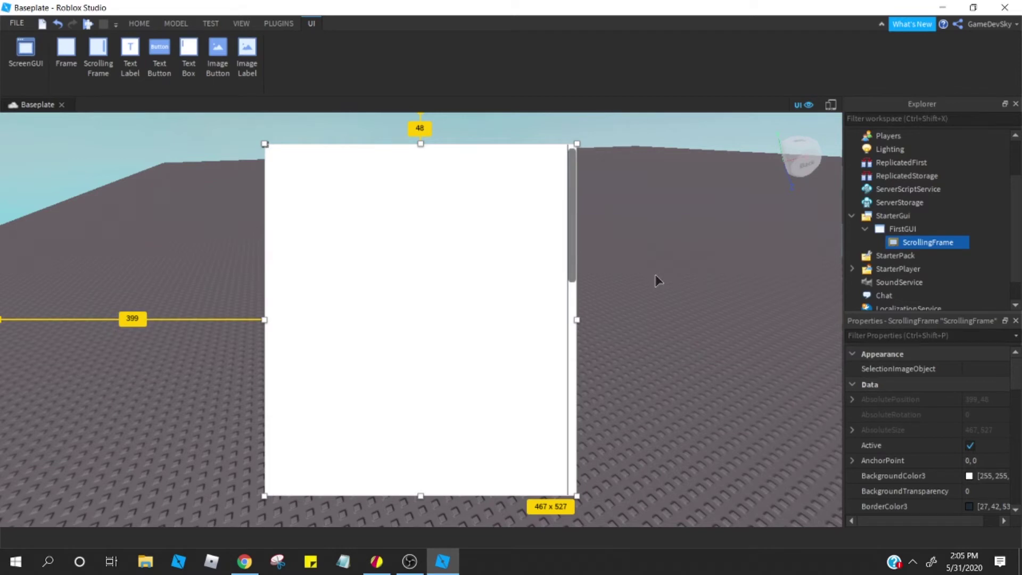
key("Delete")
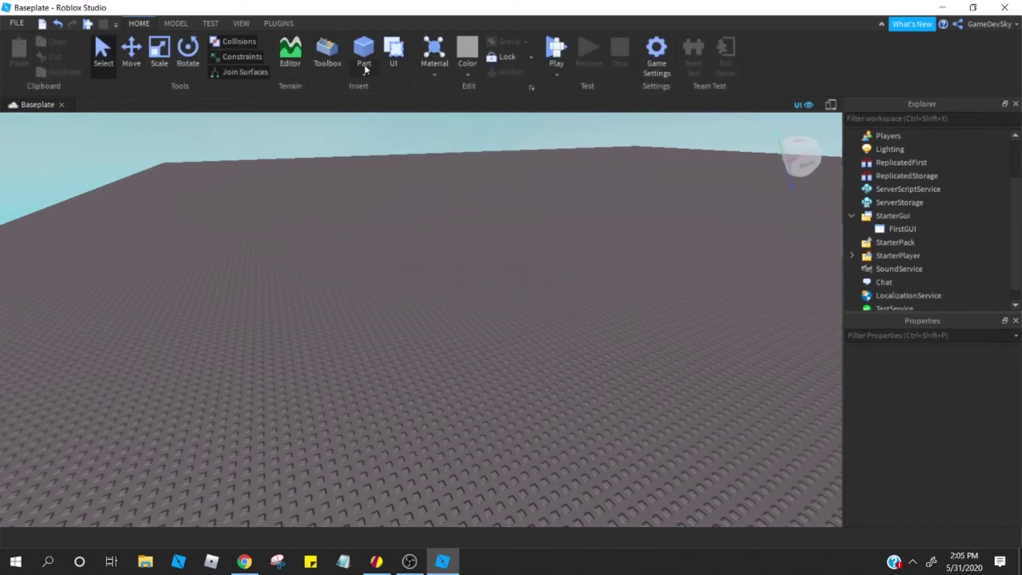
Step: Insert a TextLabel into FirstGUI and place it in the lower-right corner of the viewport
left_click(393, 56)
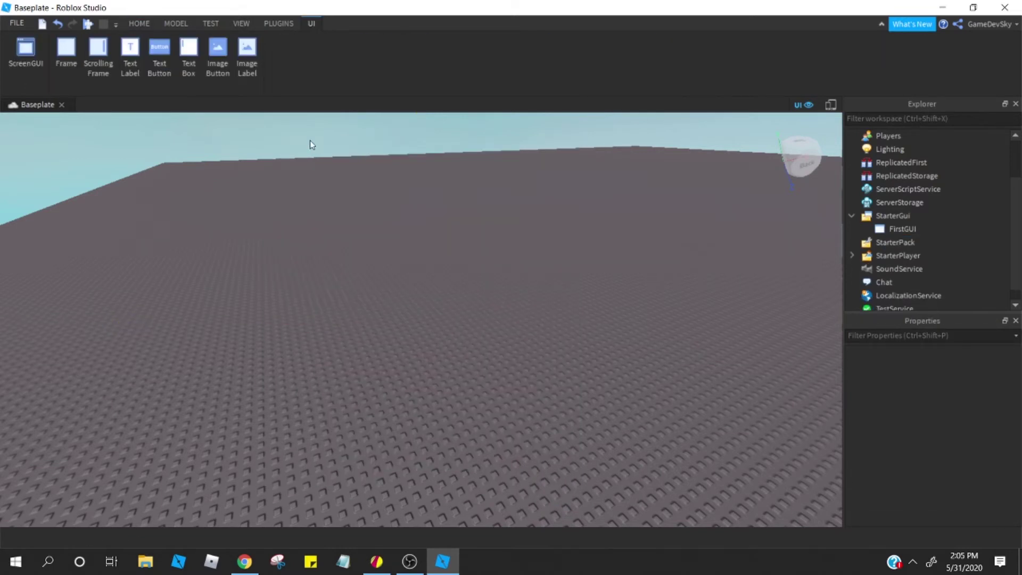
left_click(139, 66)
left_click_drag(98, 124, 810, 505)
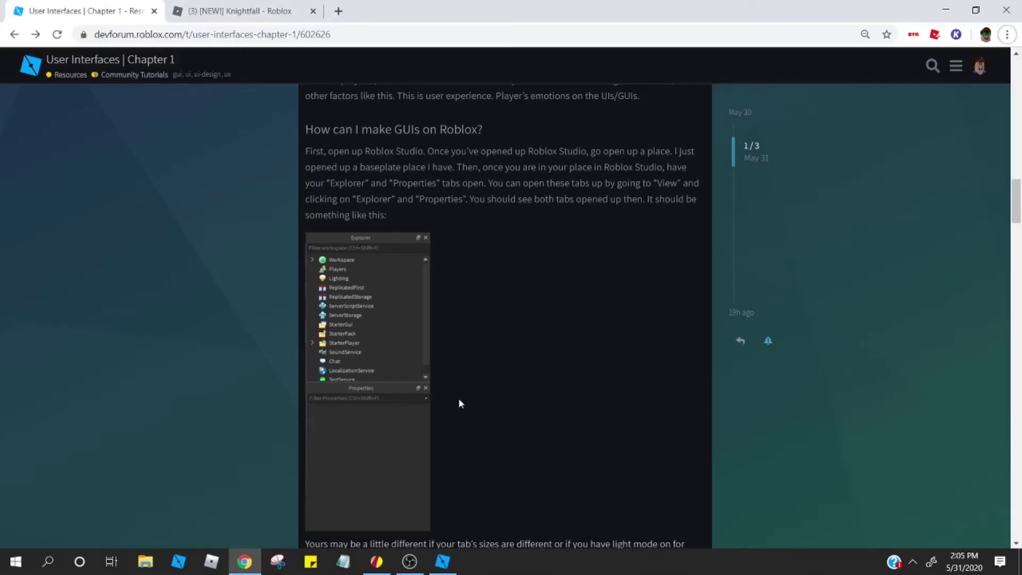
Step: Examine the highlighted Knightfall screenshot in the "User Interfaces | Chapter 1" forum post, enlarged, and return to Roblox Studio
scroll(458, 406, "up", 10)
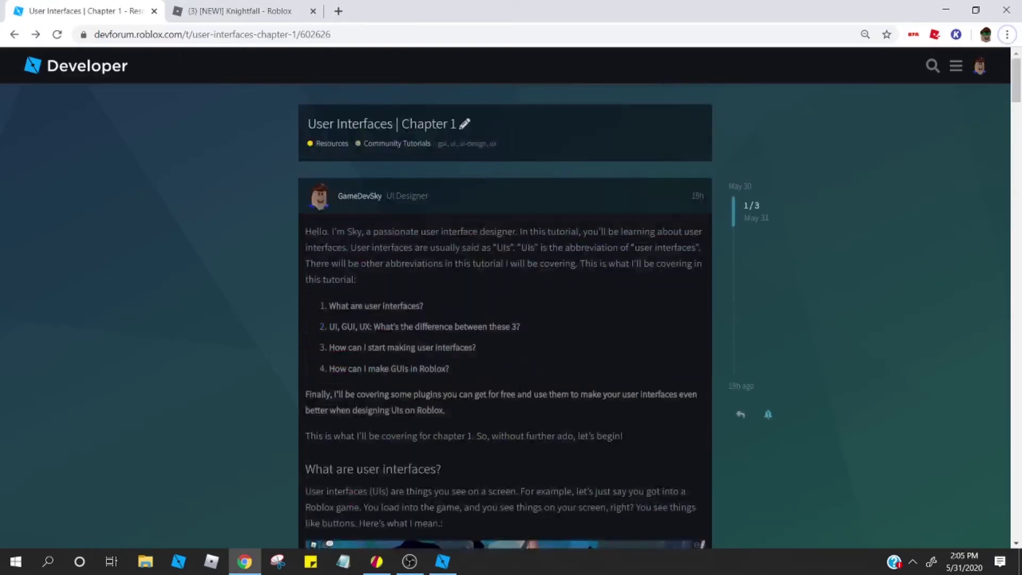
scroll(695, 351, "down", 10)
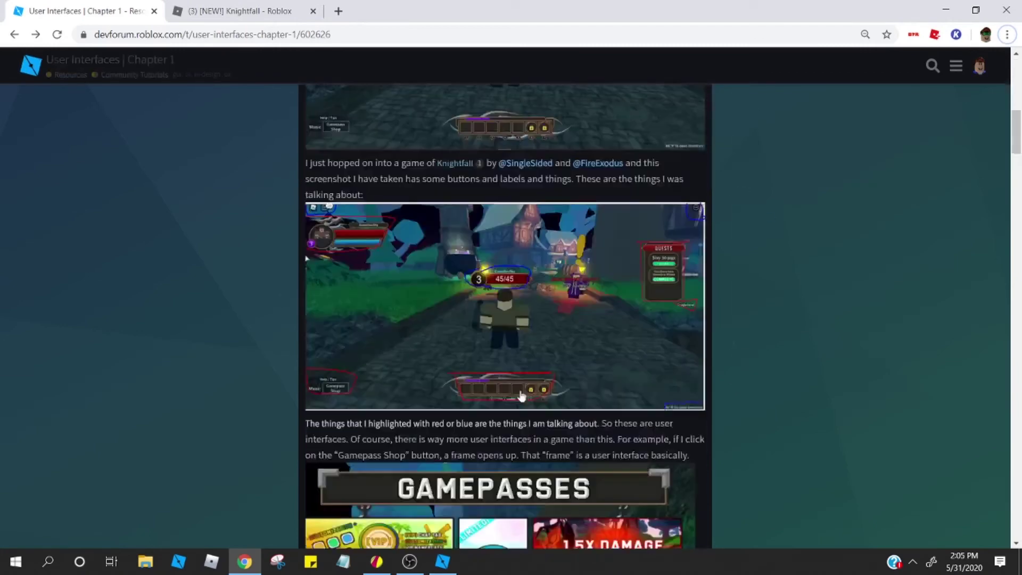
left_click(693, 351)
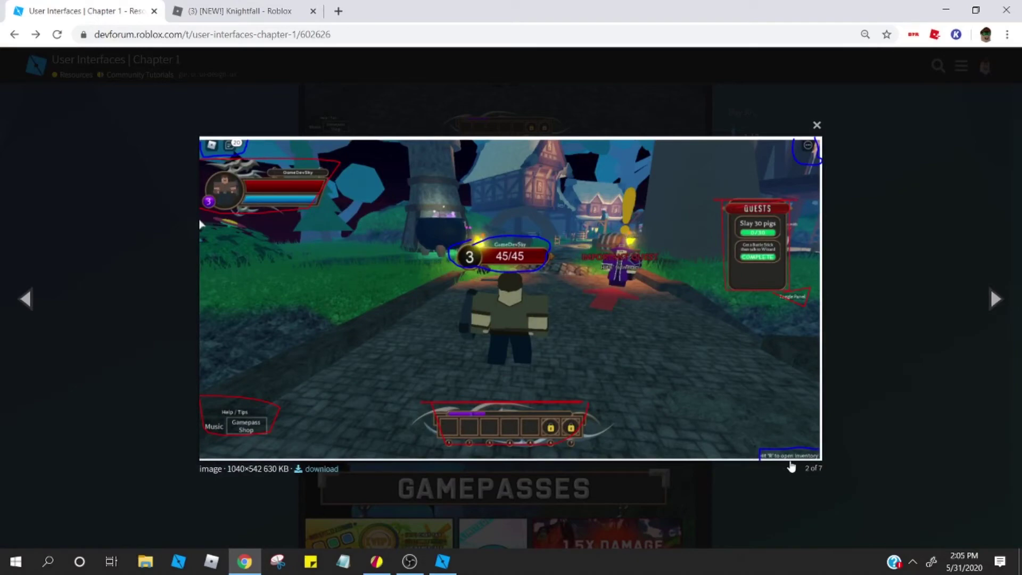
key("alt+Tab")
key("alt+Tab")
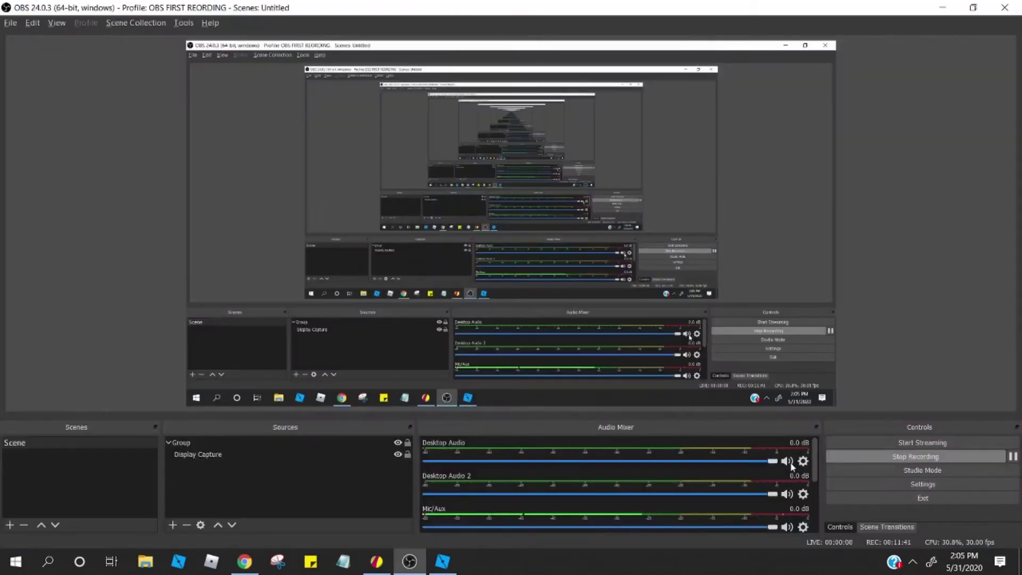
key("alt+Tab")
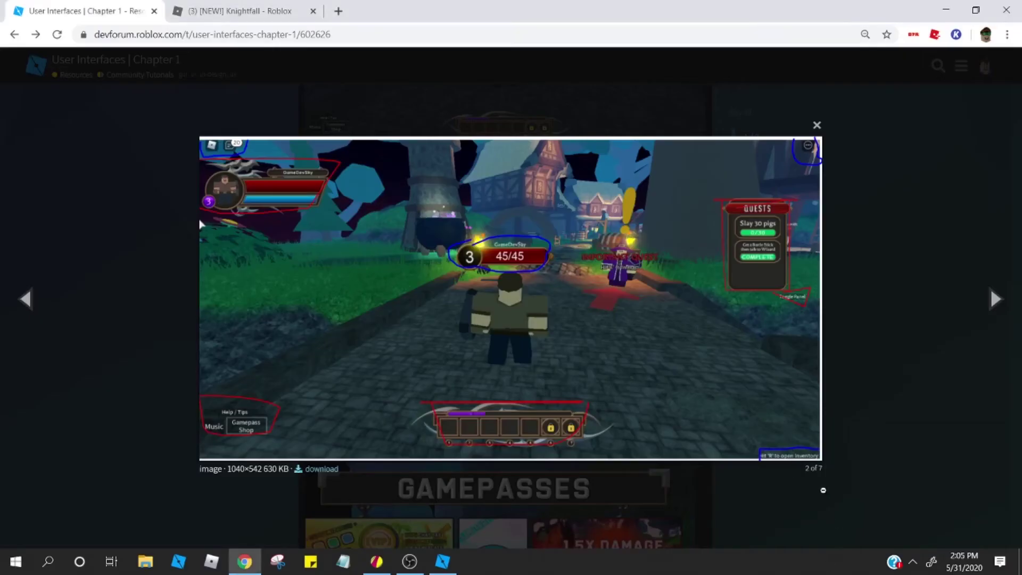
left_click(943, 379)
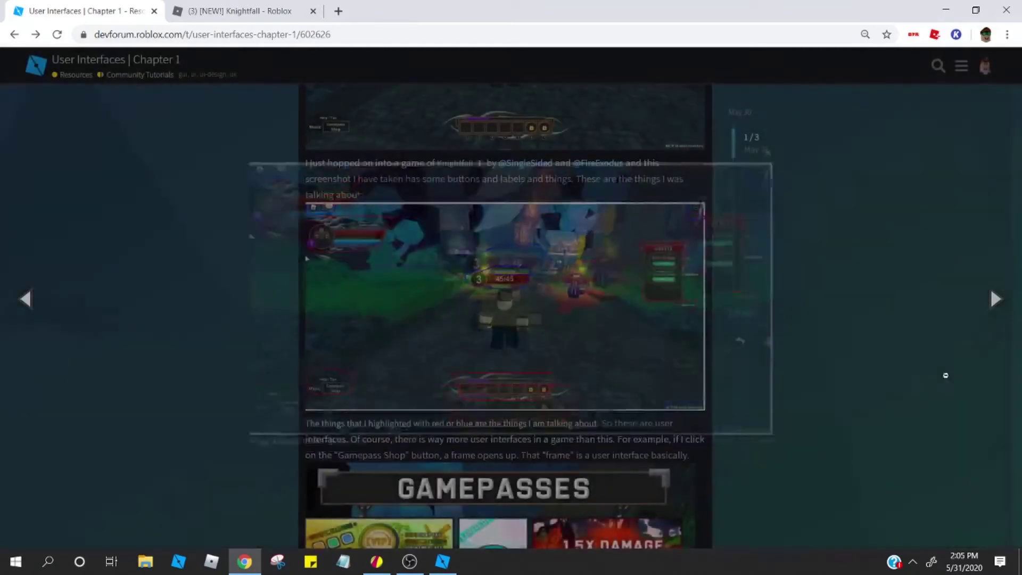
key("alt+Tab")
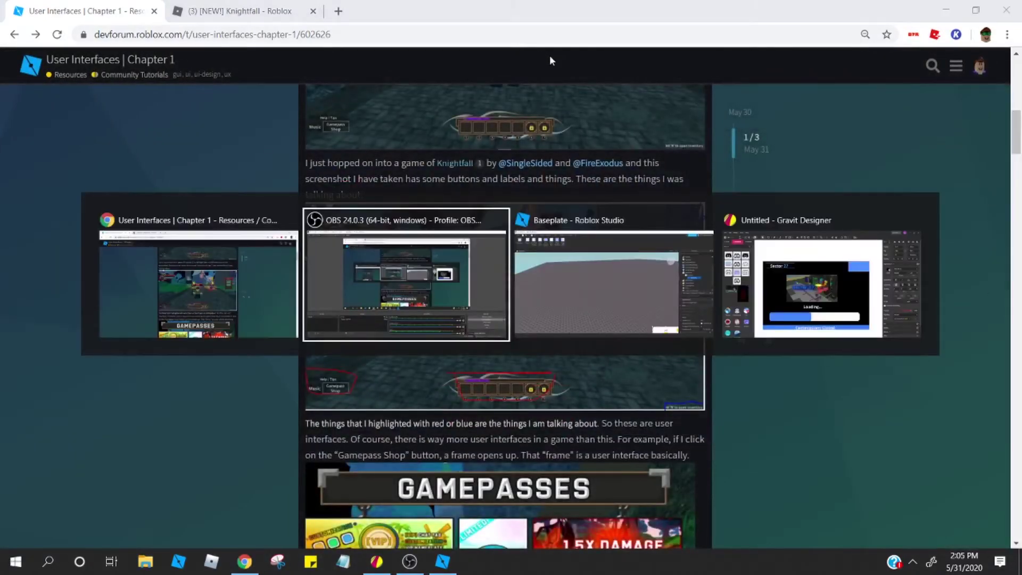
key("alt+Tab")
Step: Replace the TextLabel's text with "Hit R to open inventory"
double_click(797, 523)
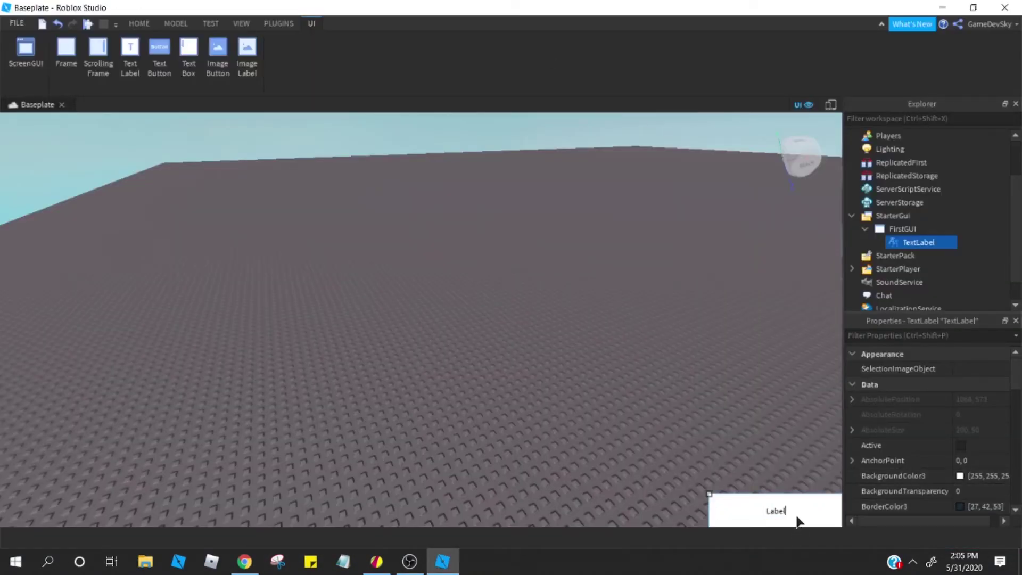
key("BackSpace")
key("BackSpace")
key("BackSpace")
type("Hit R to open inventory")
key("Return")
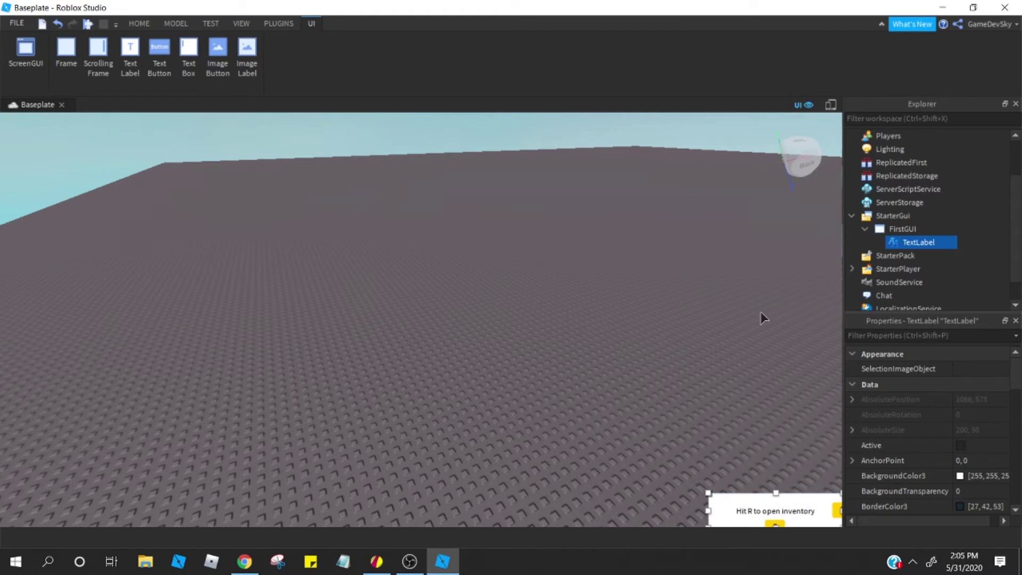
Step: Set the TextLabel's BackgroundTransparency to 1 and move it about 443 px from the right and 200 px from the bottom edge
left_click(956, 337)
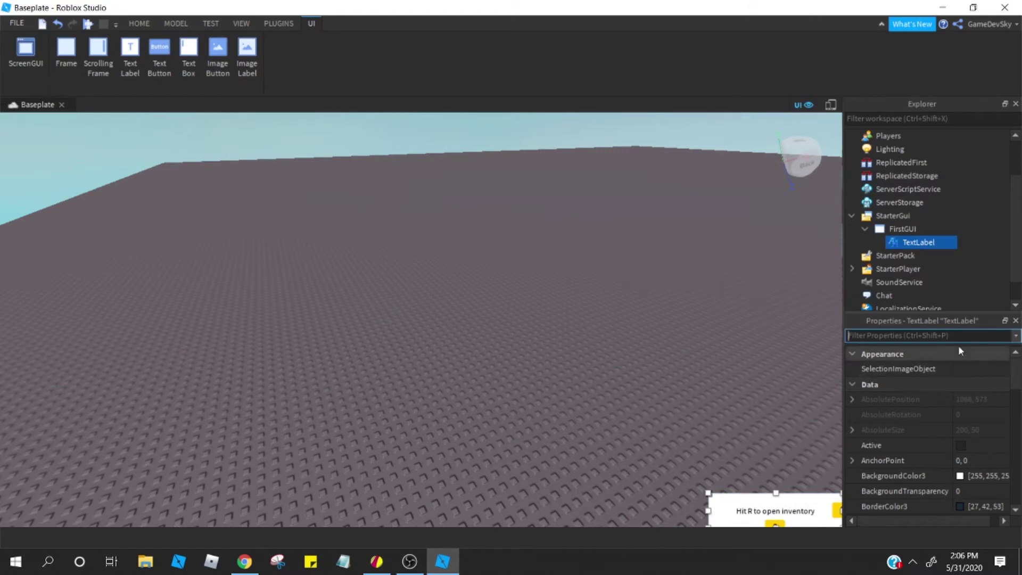
type("bac")
left_click(965, 384)
type("1")
key("Return")
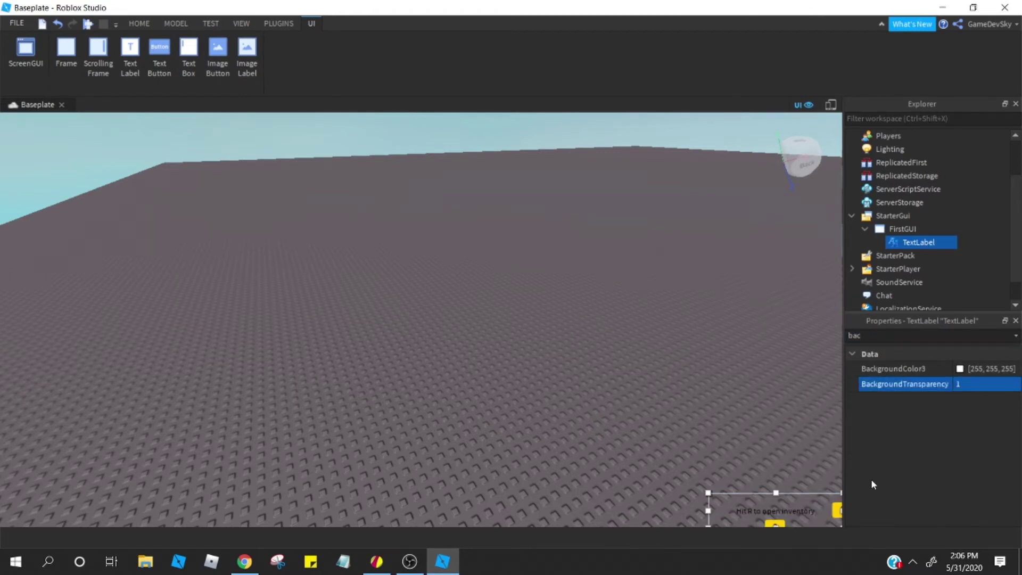
left_click_drag(772, 509, 478, 376)
Step: Filter the TextLabel's properties by "textc" and set TextColor3 to 255, 255, 255
left_click(968, 334)
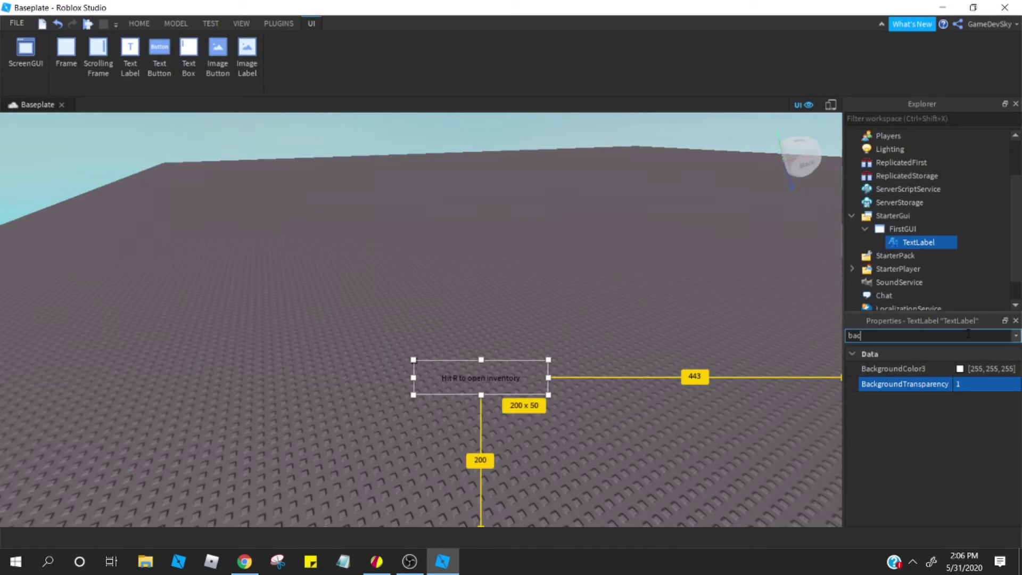
key("BackSpace")
key("BackSpace")
key("BackSpace")
type("textc")
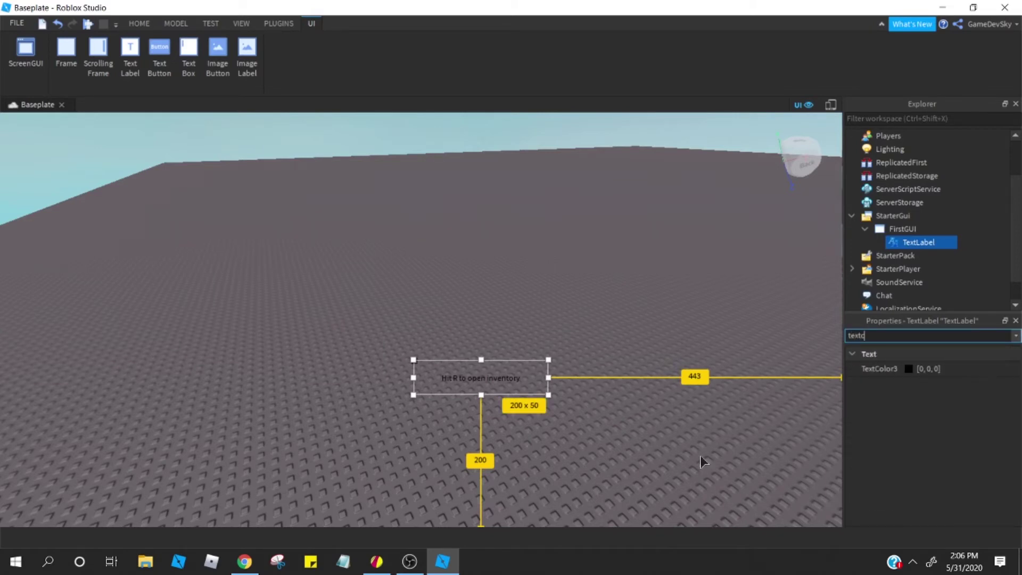
left_click(972, 370)
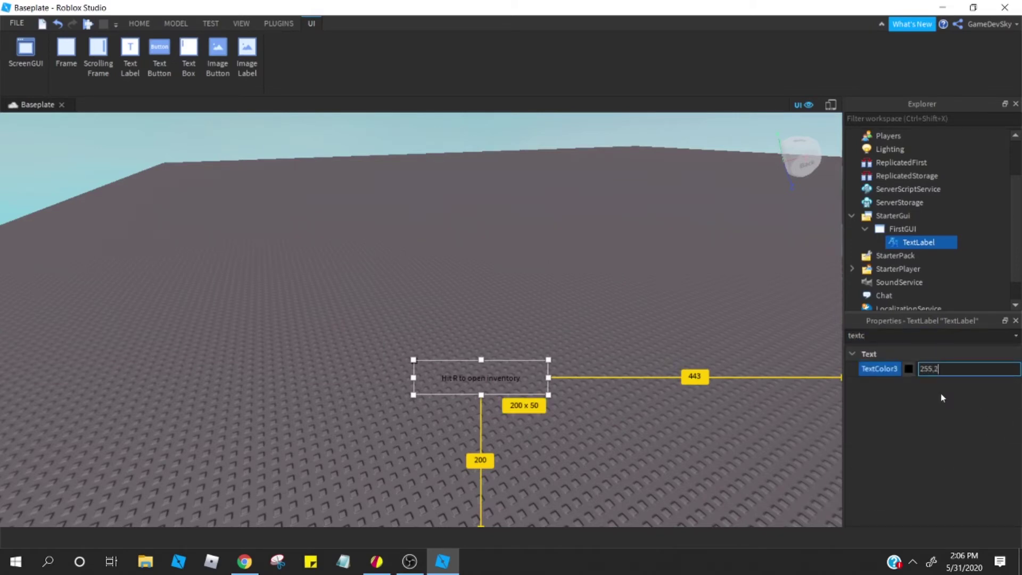
type("255, 255, 255")
key("Return")
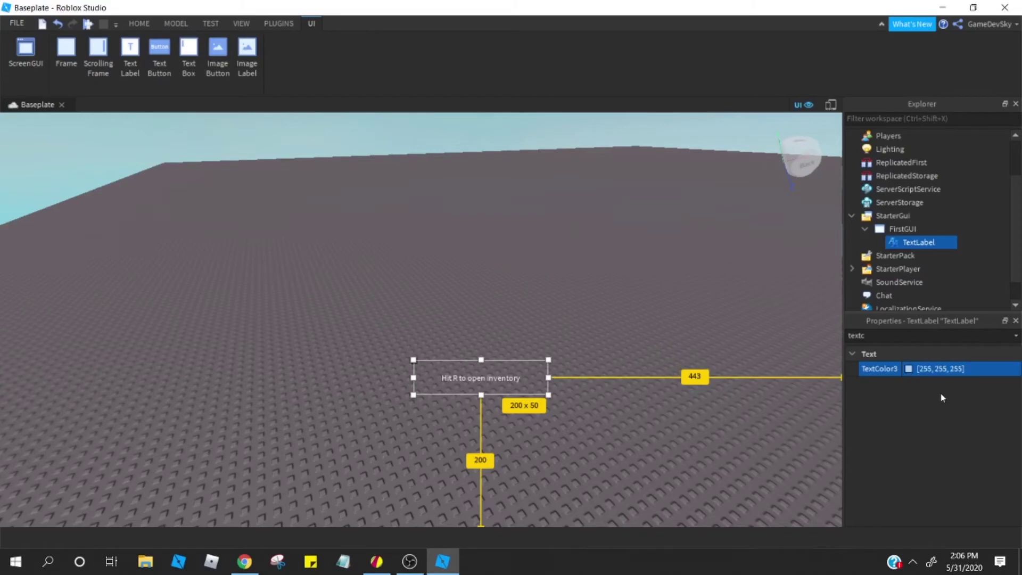
Step: Filter the TextLabel's properties by "textsc" and enable TextScaled
left_click(912, 336)
type("textsc")
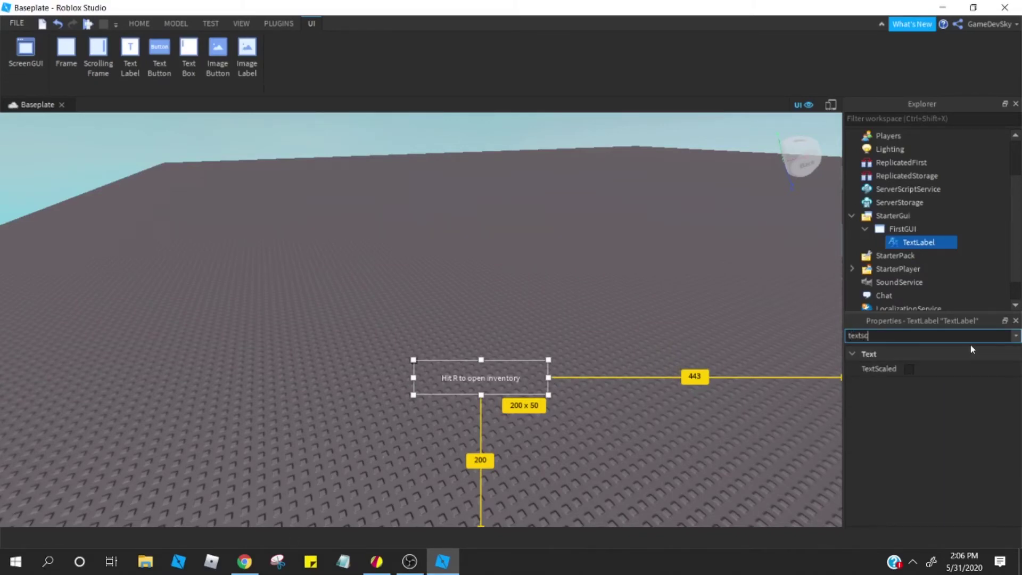
left_click(908, 368)
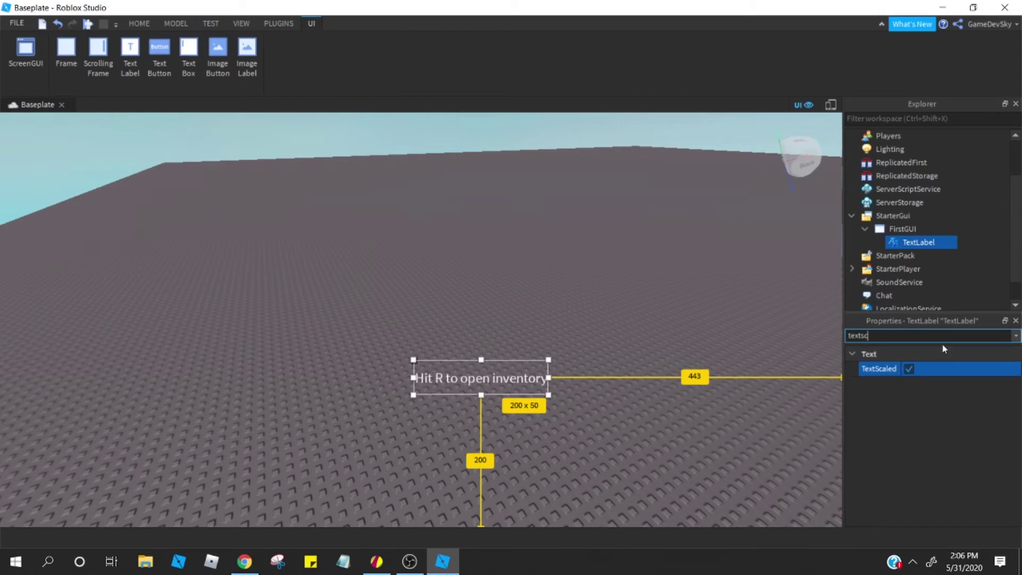
Step: Filter the TextLabel's properties by "fo" and set its font to GothamBold
key("BackSpace")
key("BackSpace")
key("BackSpace")
key("BackSpace")
key("BackSpace")
key("BackSpace")
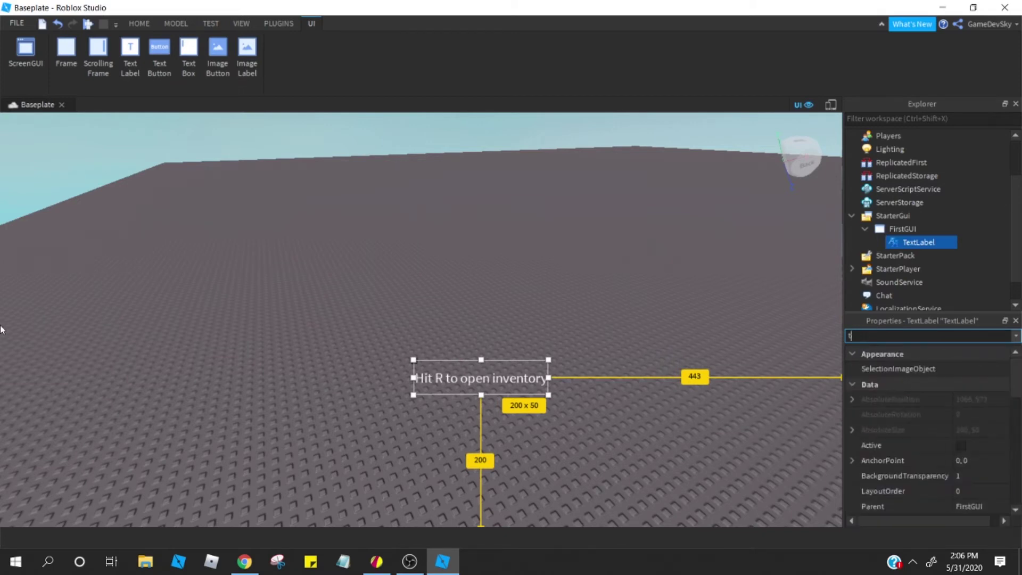
type("fo")
left_click(871, 368)
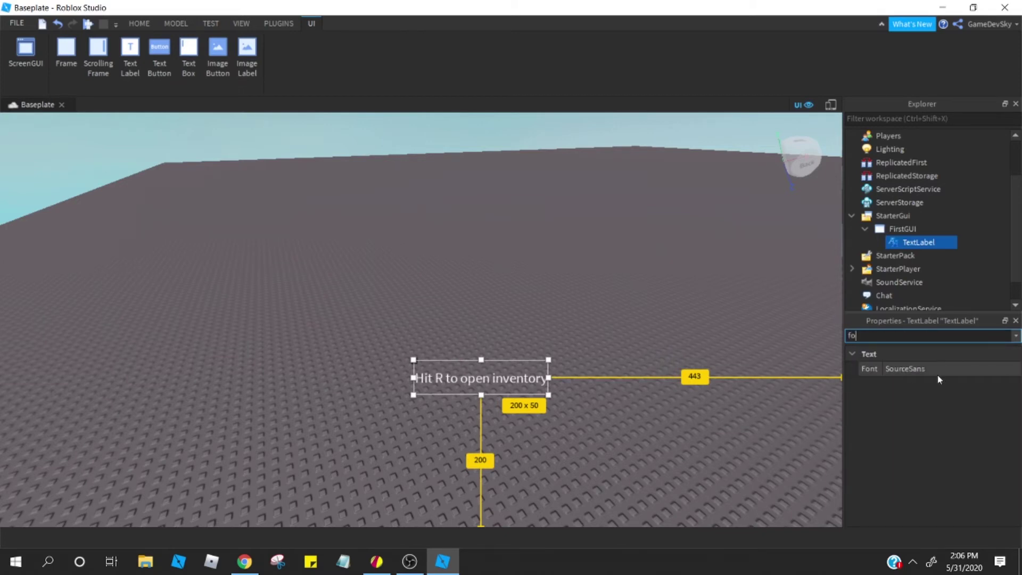
left_click(942, 369)
left_click(907, 421)
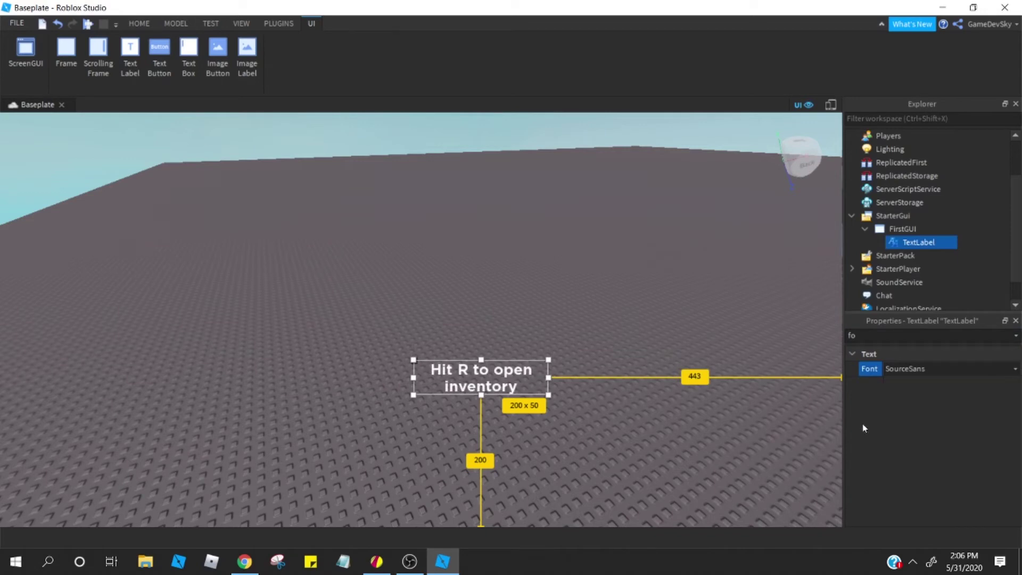
Step: Move the TextLabel to the lower-right corner of the viewport and set its font to SourceSansLight
left_click_drag(553, 402, 839, 530)
left_click(944, 368)
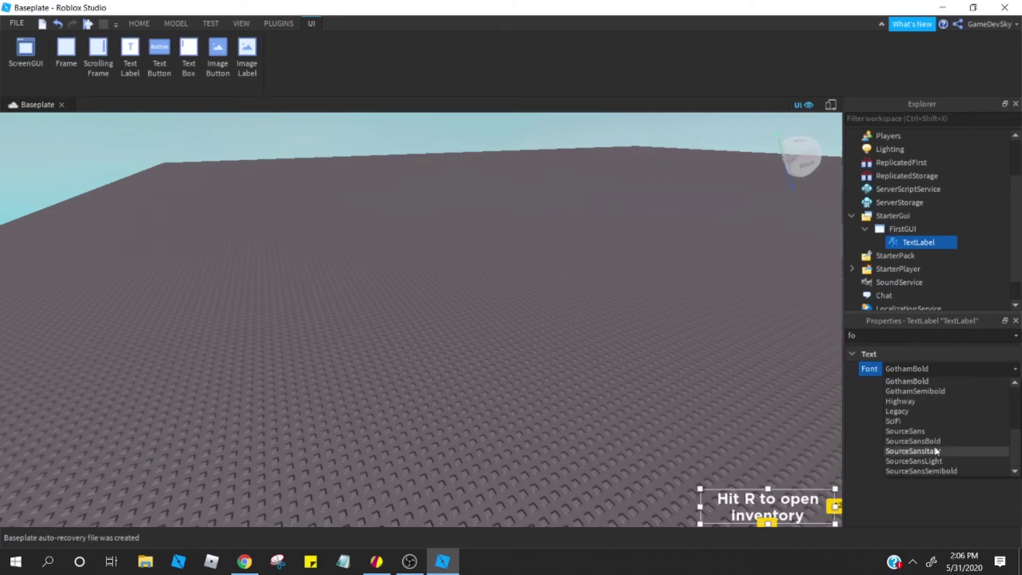
left_click(934, 461)
left_click(777, 448)
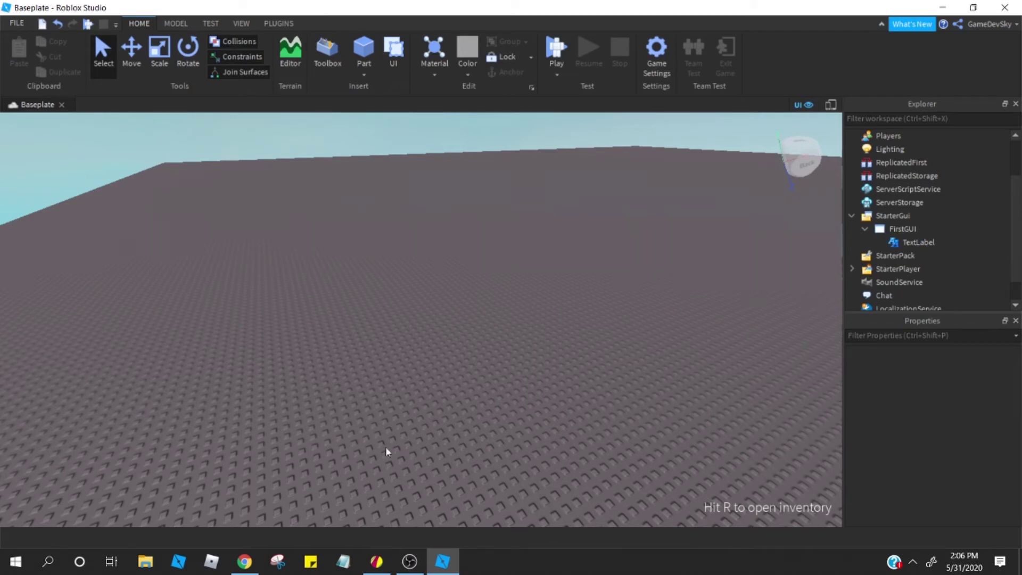
Step: Delete the TextLabel and insert a TextButton about 313 px from the right and 55 px from the bottom edge
left_click(912, 242)
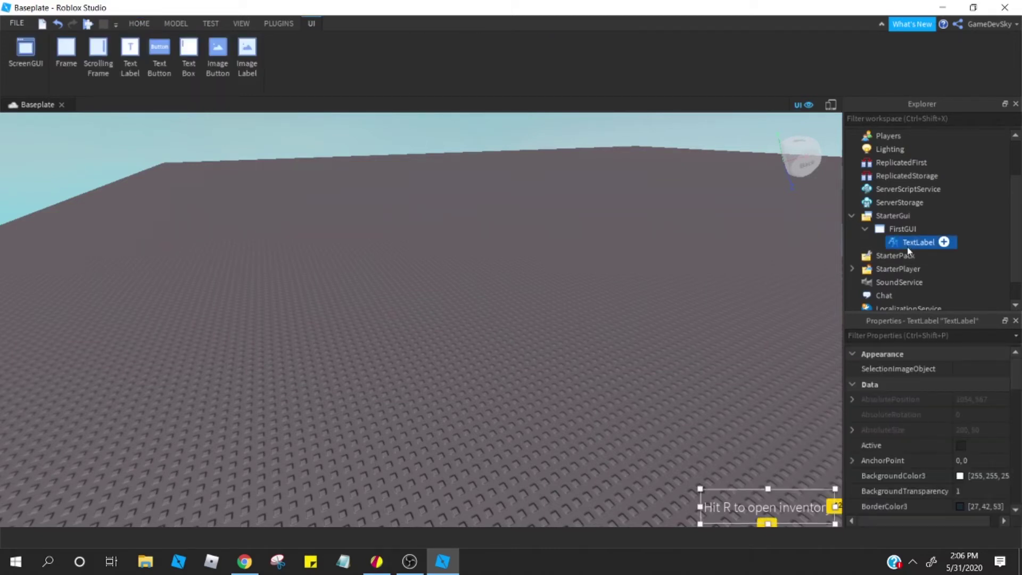
key("Delete")
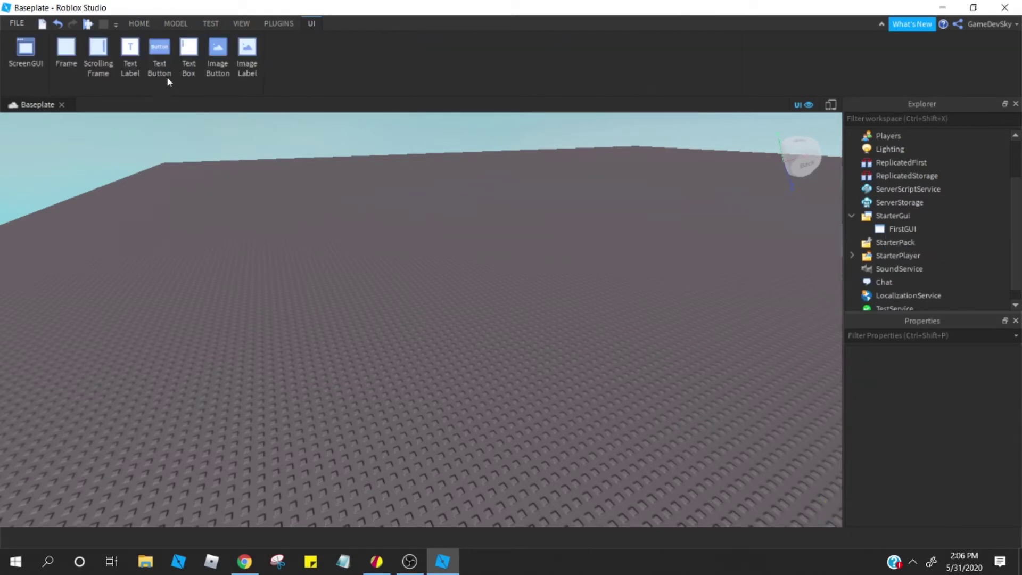
left_click(168, 76)
left_click_drag(109, 129, 600, 467)
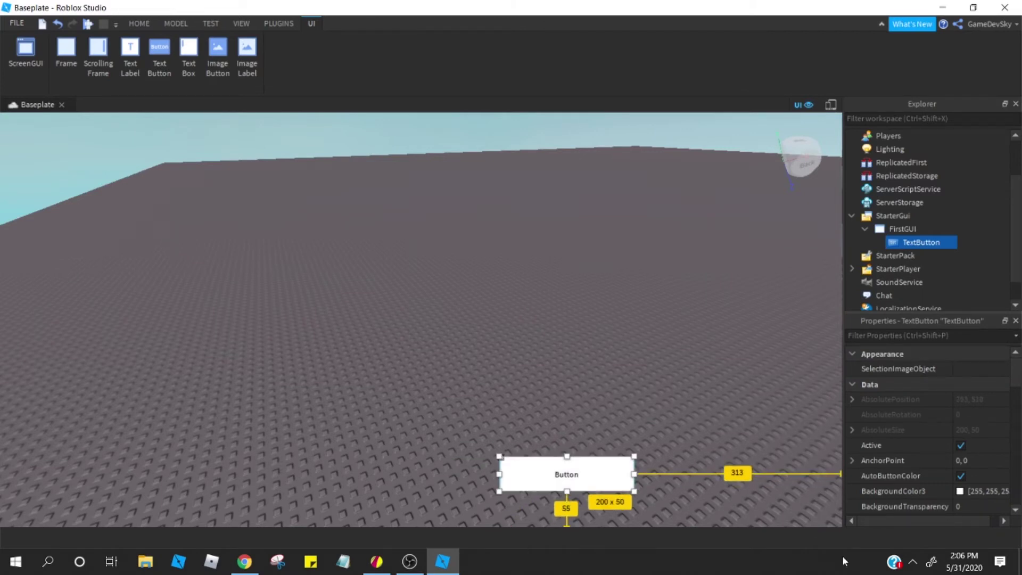
Step: Replace the TextButton's text with "Inventory"
double_click(607, 471)
key("BackSpace")
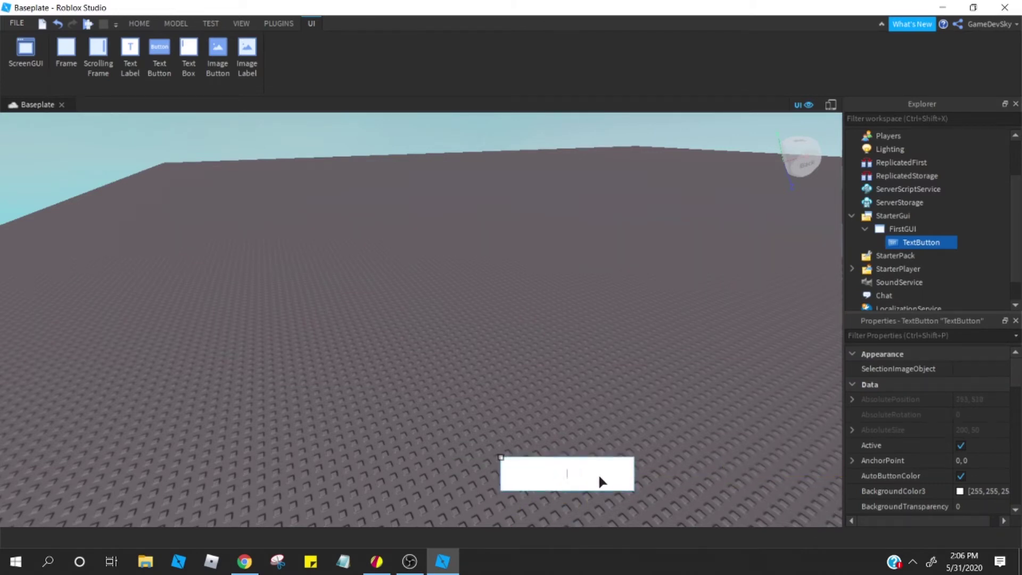
type("Read")
key("BackSpace")
key("BackSpace")
key("BackSpace")
key("BackSpace")
type("Hit R")
key("BackSpace")
key("BackSpace")
type("Inventory")
key("Return")
Step: Set the Inventory TextButton's BackgroundColor3 to the custom pink, 255, 131, 131
left_click(906, 336)
type("bac")
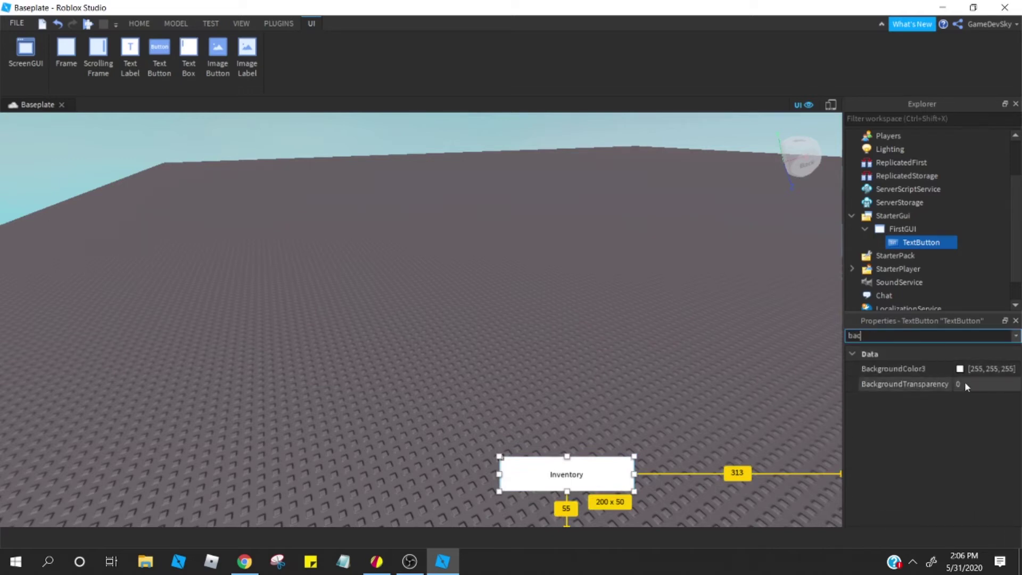
left_click(965, 384)
left_click(962, 369)
left_click(598, 178)
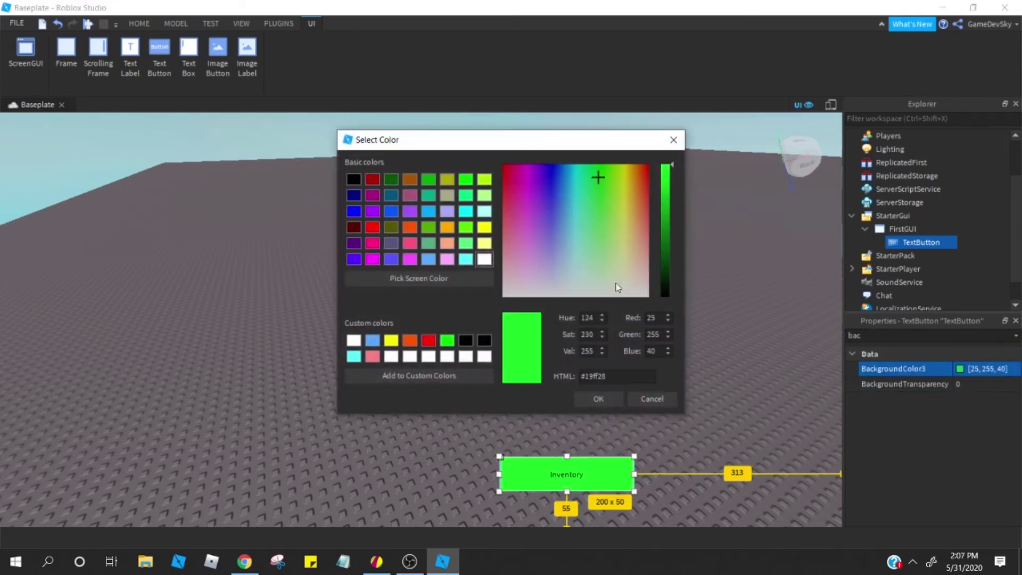
left_click(372, 357)
left_click(596, 398)
Step: Filter the TextButton's properties by "textc" and set its TextColor3 to 255, 255, 255
left_click(1008, 335)
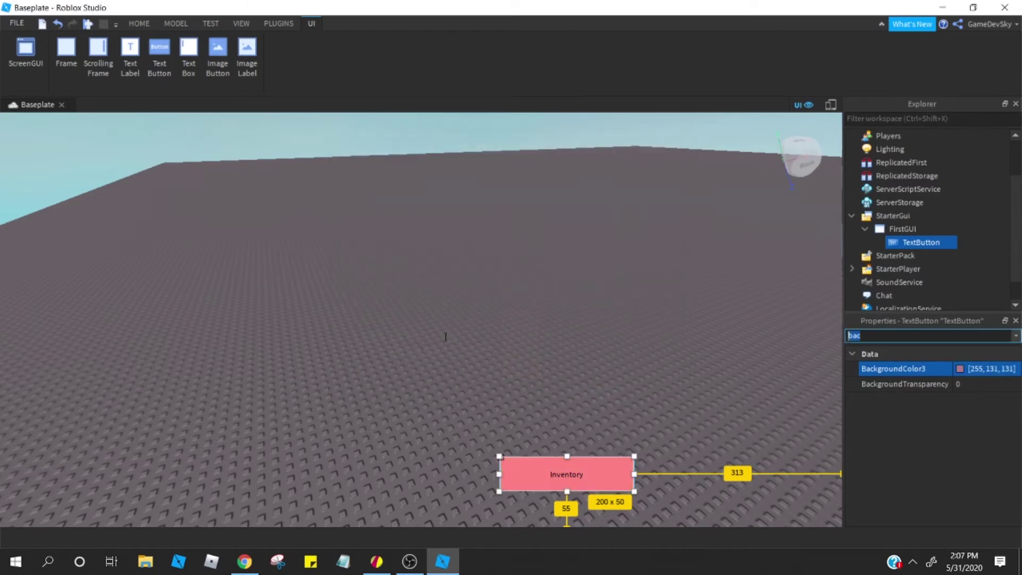
type("textc")
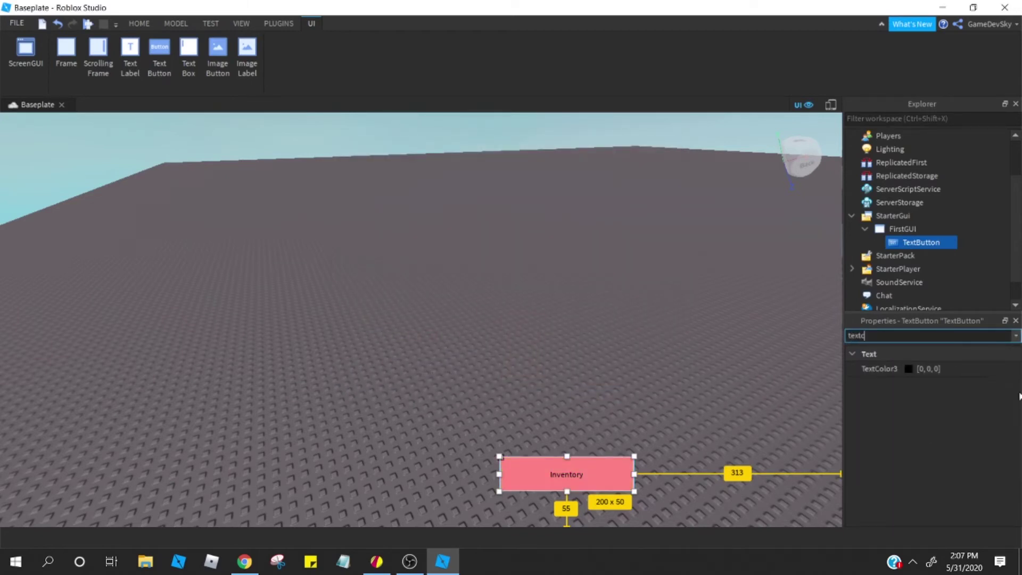
left_click(970, 368)
type("255, 255, 255")
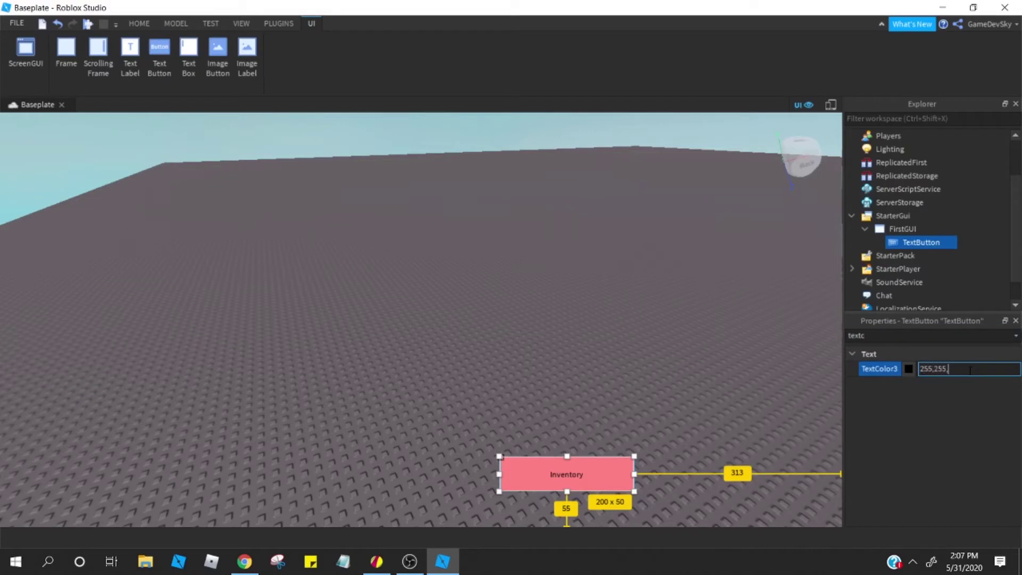
key("Return")
Step: Filter the TextButton's properties by "textsc" and enable TextScaled
left_click(940, 335)
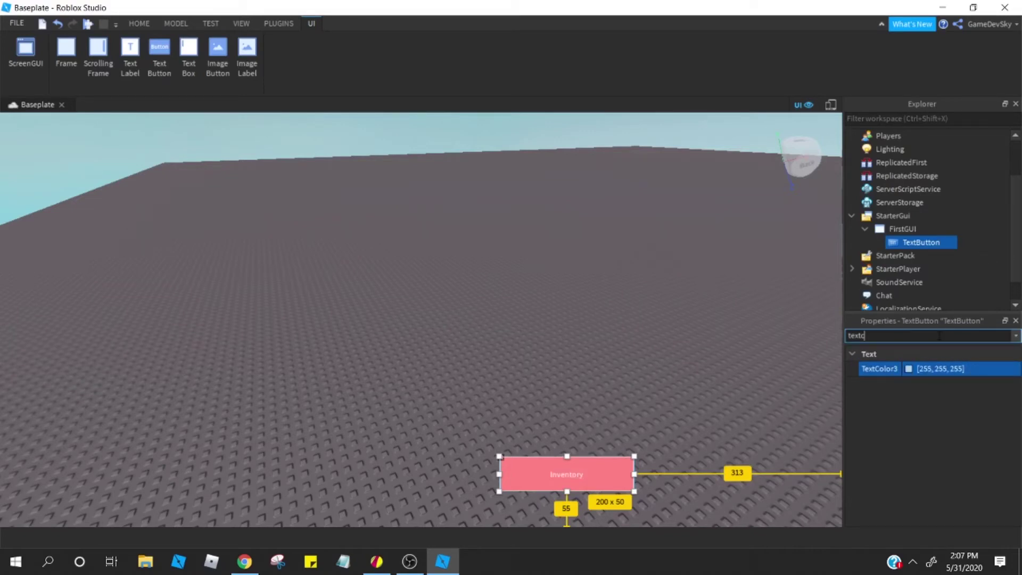
key("BackSpace")
type("sc")
left_click(953, 372)
left_click(909, 368)
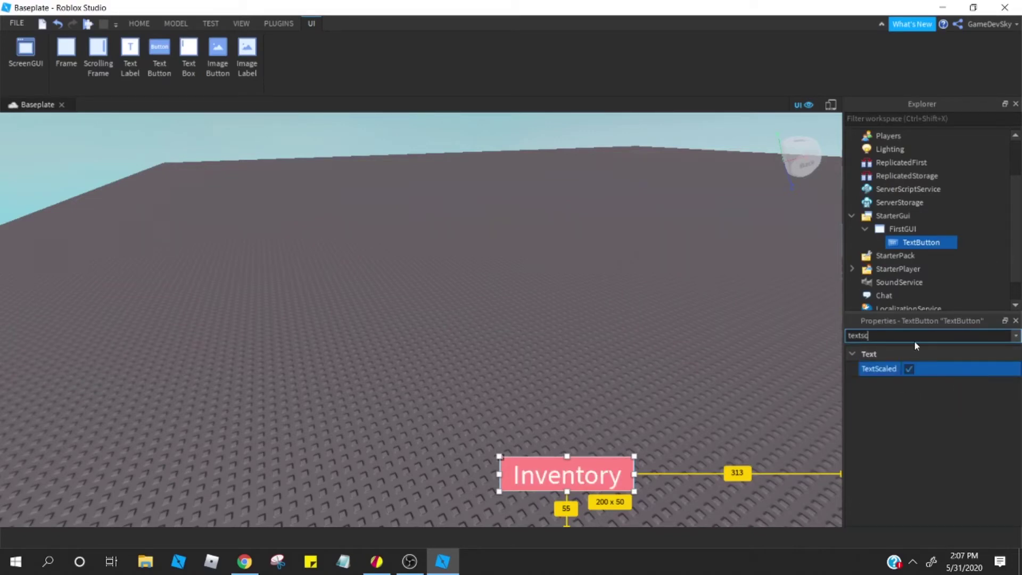
Step: Turn the TextButton's TextScaled property off and on again to compare the text display
left_click_drag(900, 336, 534, 347)
left_click(909, 368)
left_click(908, 336)
key("BackSpace")
key("BackSpace")
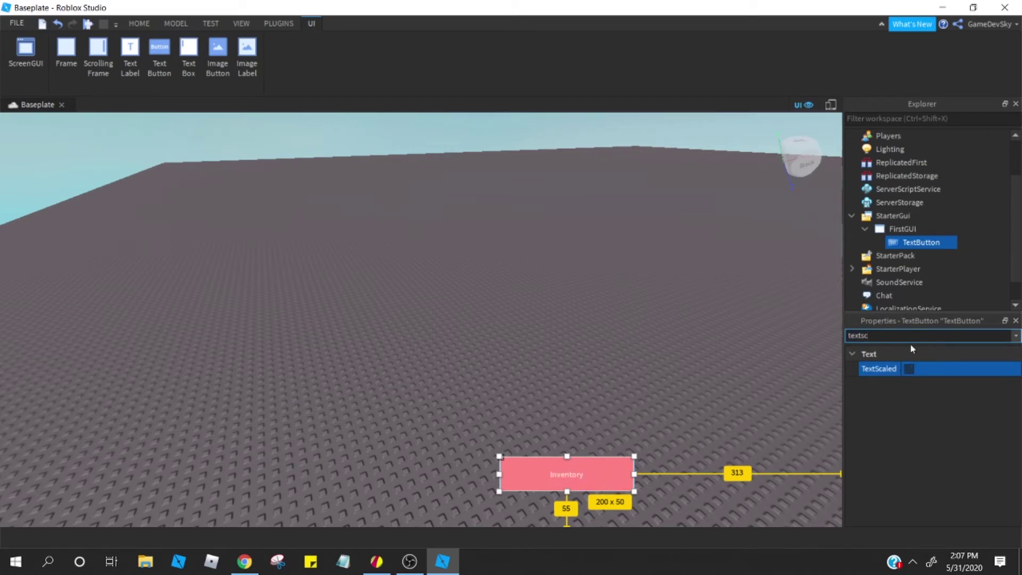
type("sc")
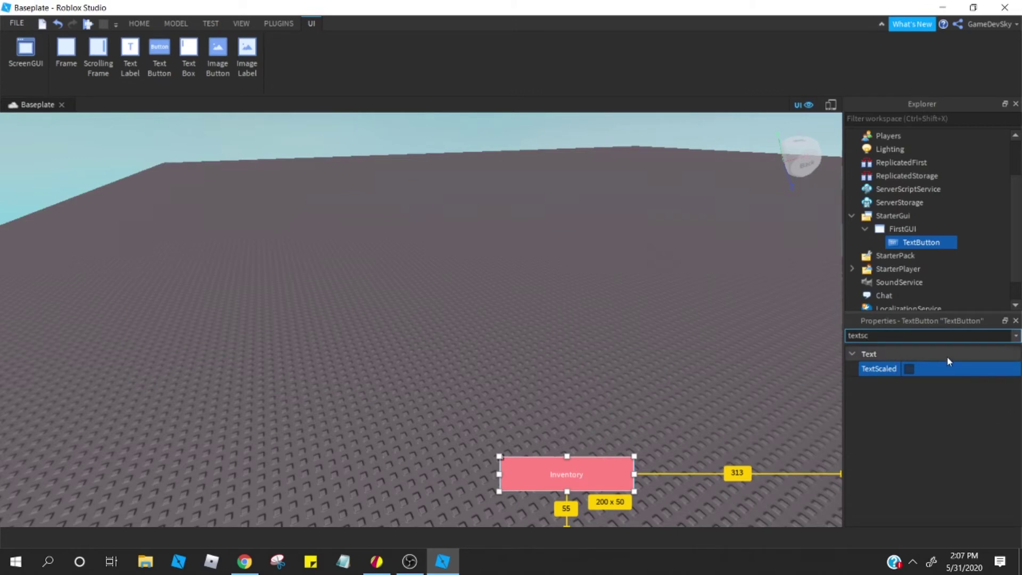
left_click(941, 372)
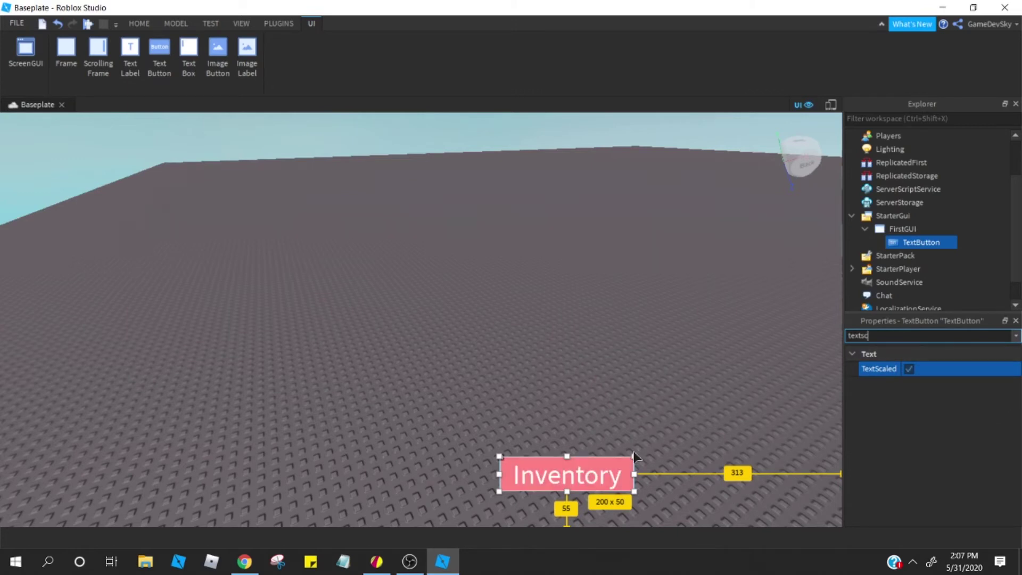
Step: Resize the TextButton through several small and large sizes, ending at about 441 x 94 px
left_click_drag(634, 456, 534, 463)
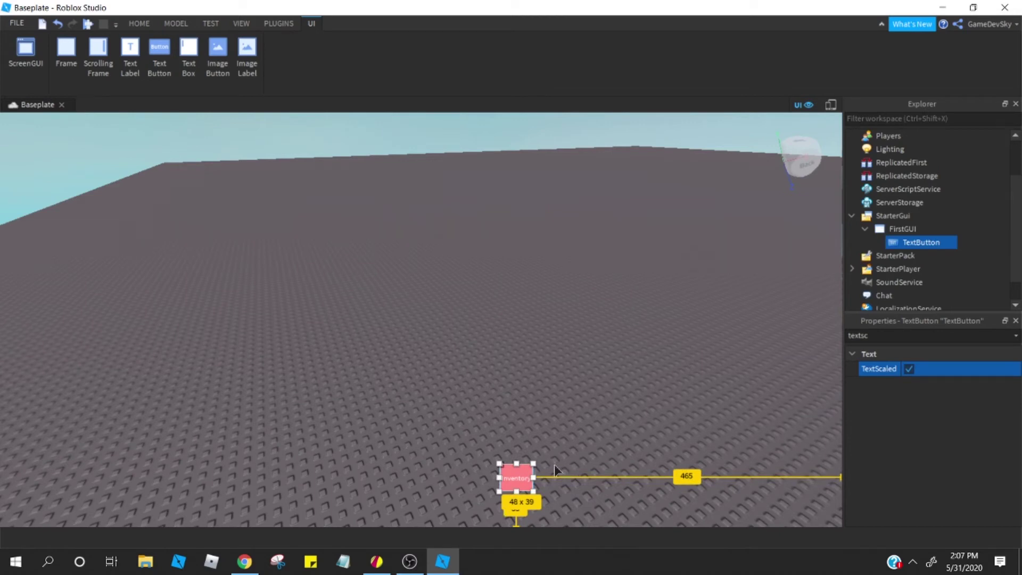
left_click_drag(534, 463, 717, 403)
left_click_drag(708, 454, 795, 187)
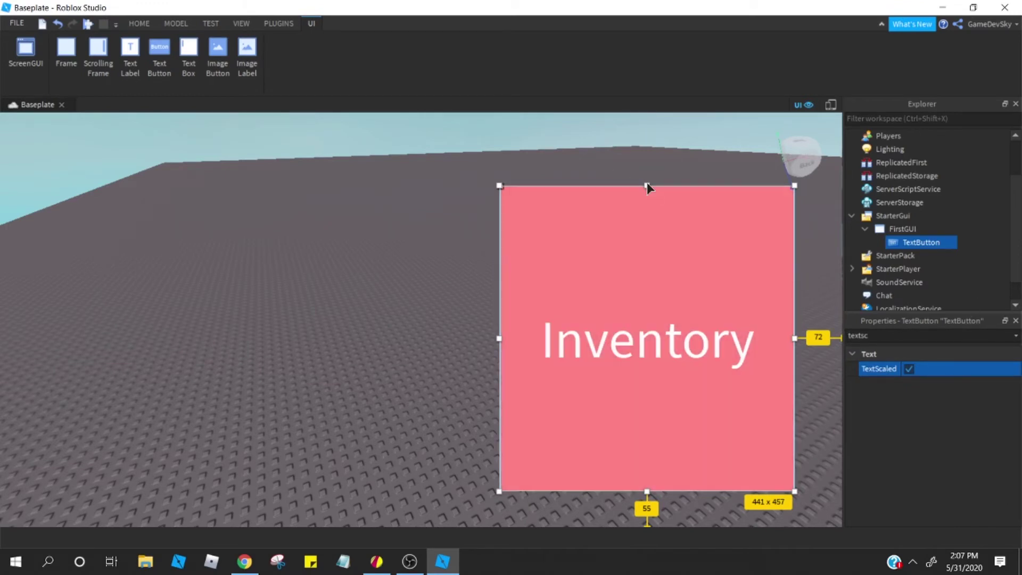
left_click_drag(647, 185, 635, 426)
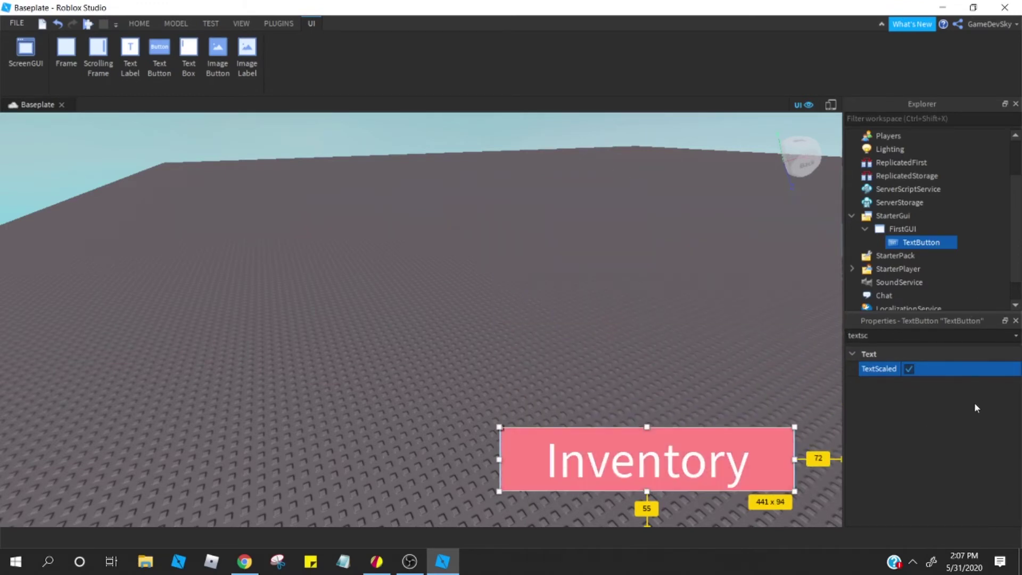
Step: Disable TextScaled on the TextButton and set its TextSize to 36
left_click(909, 369)
left_click(923, 336)
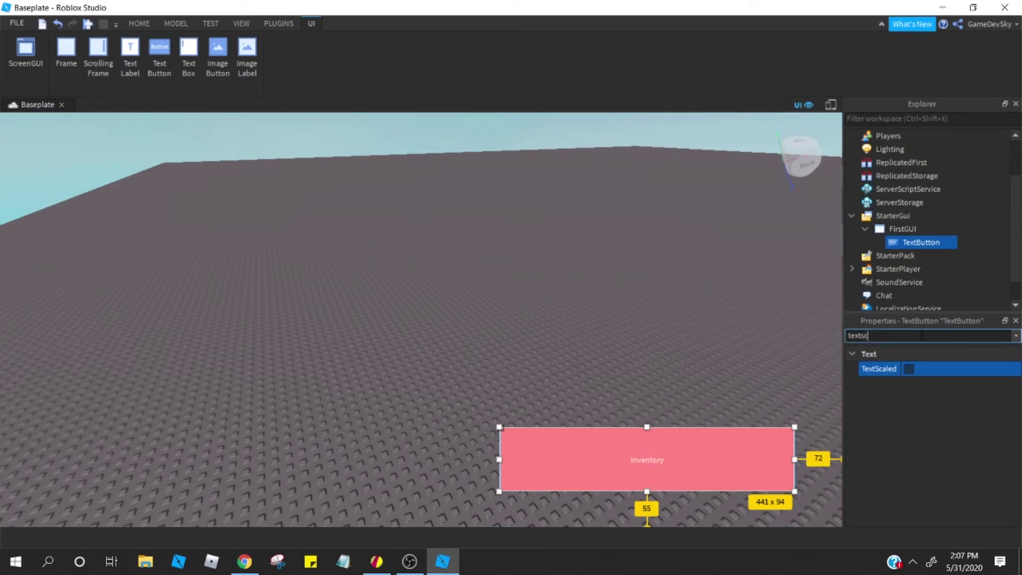
key("BackSpace")
type("iz")
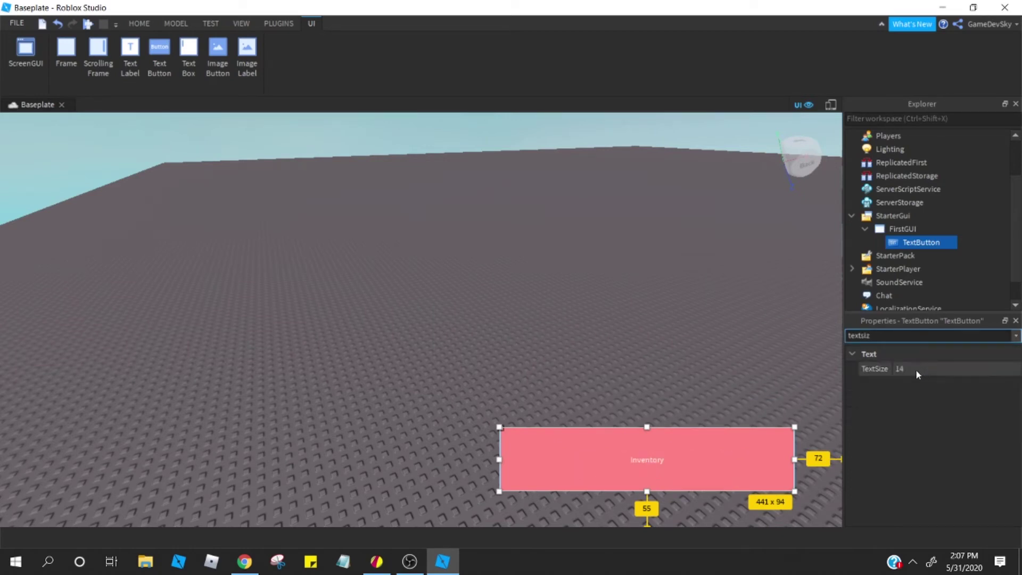
left_click(899, 368)
type("36")
key("Return")
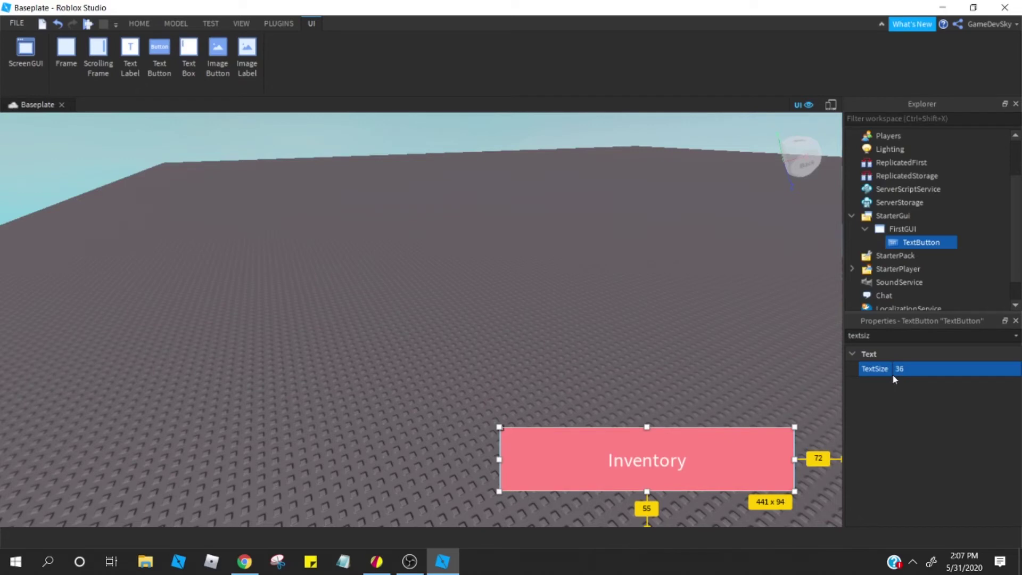
Step: Try the extreme TextSize values 1 and 100 on the TextButton, ending at 1
left_click(912, 373)
type("1")
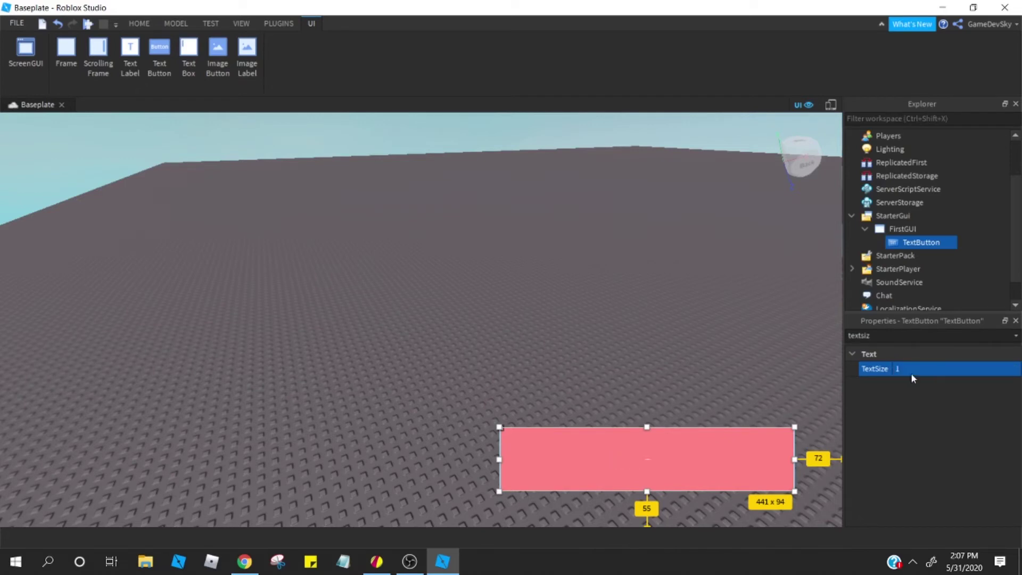
left_click(912, 372)
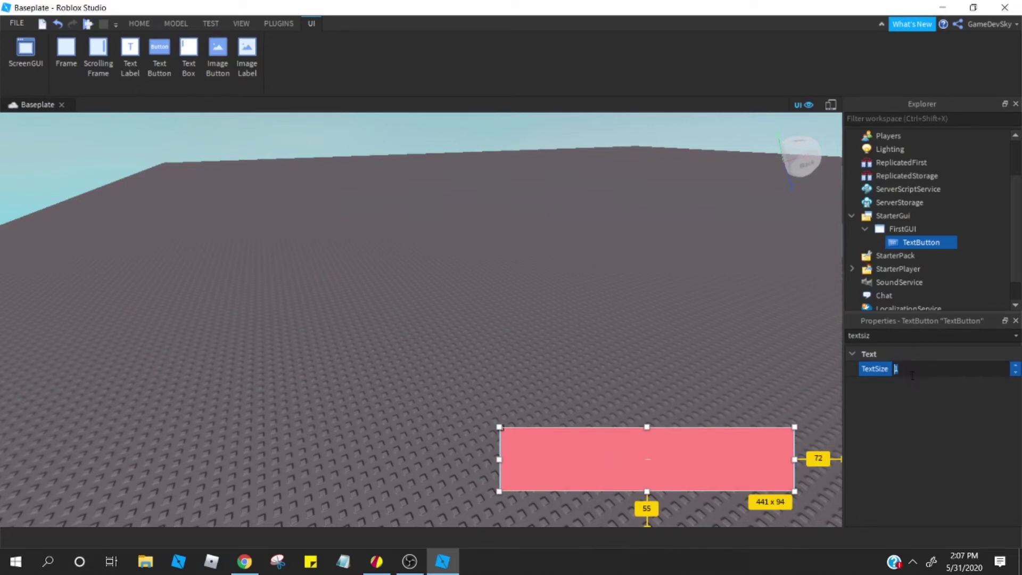
type("100")
key("Return")
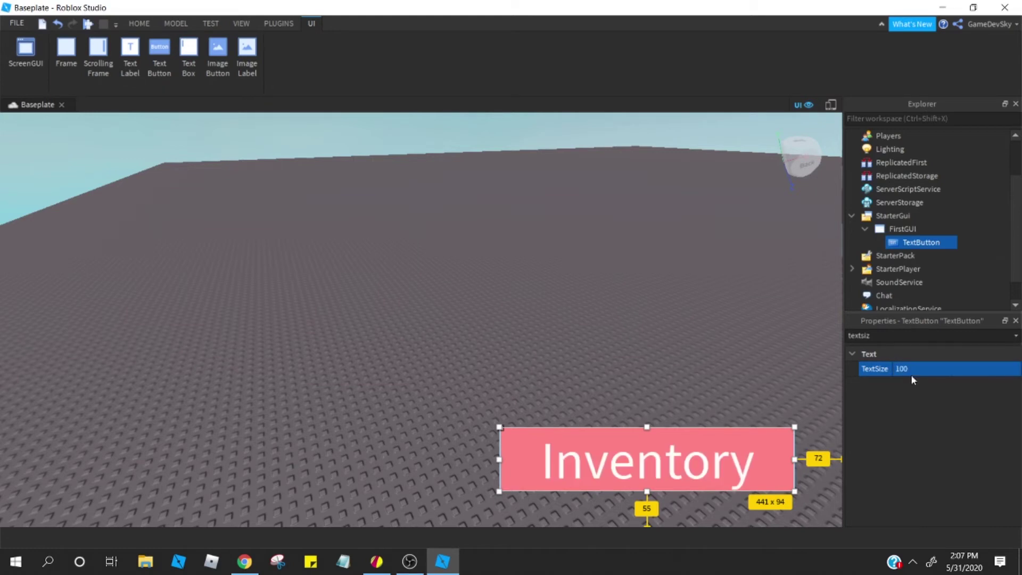
left_click(911, 375)
type("1")
key("Return")
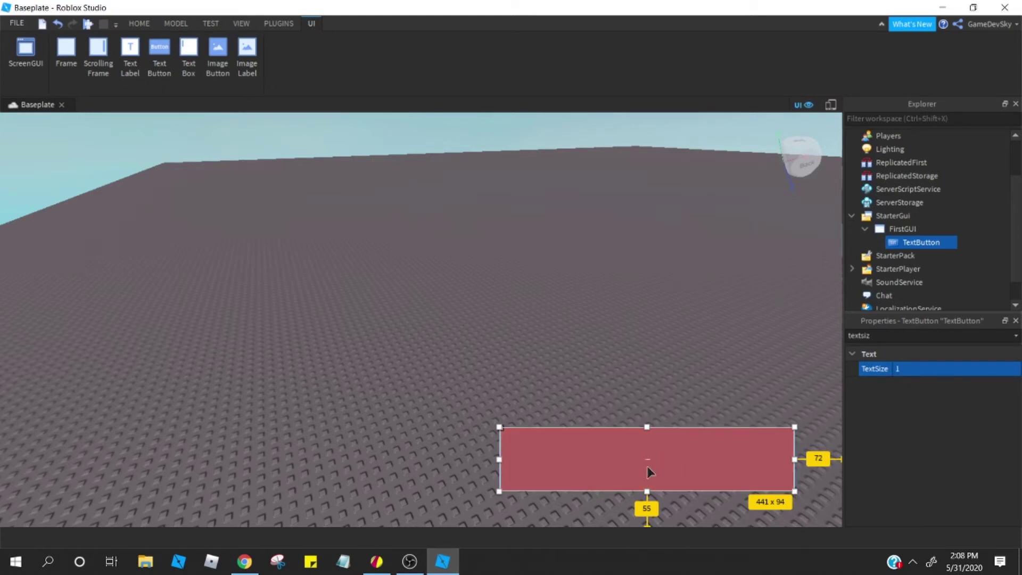
Step: Set the TextButton's TextSize to 24, and raise it to 48
left_click(958, 368)
type("2")
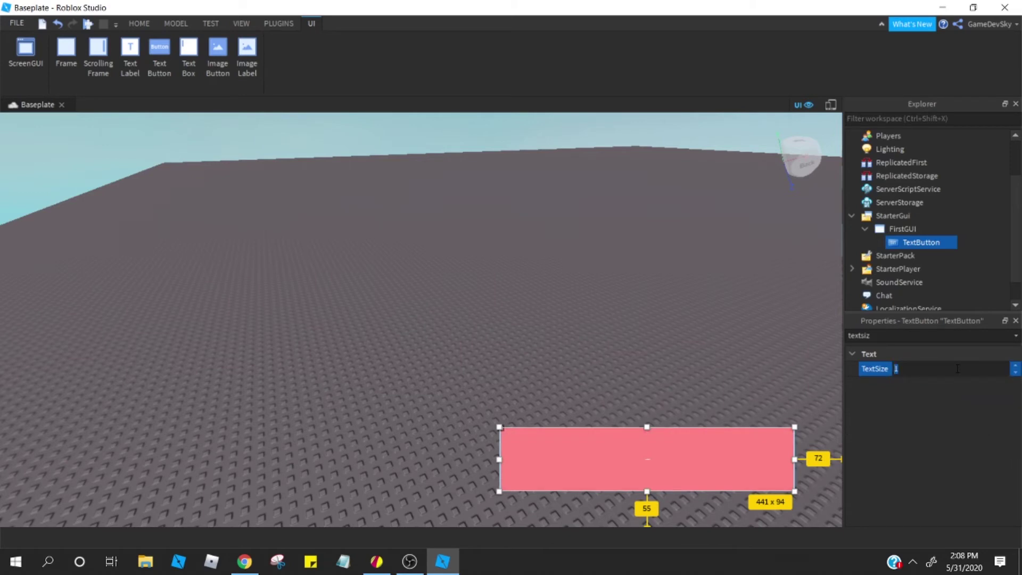
type("4")
key("Return")
left_click(957, 369)
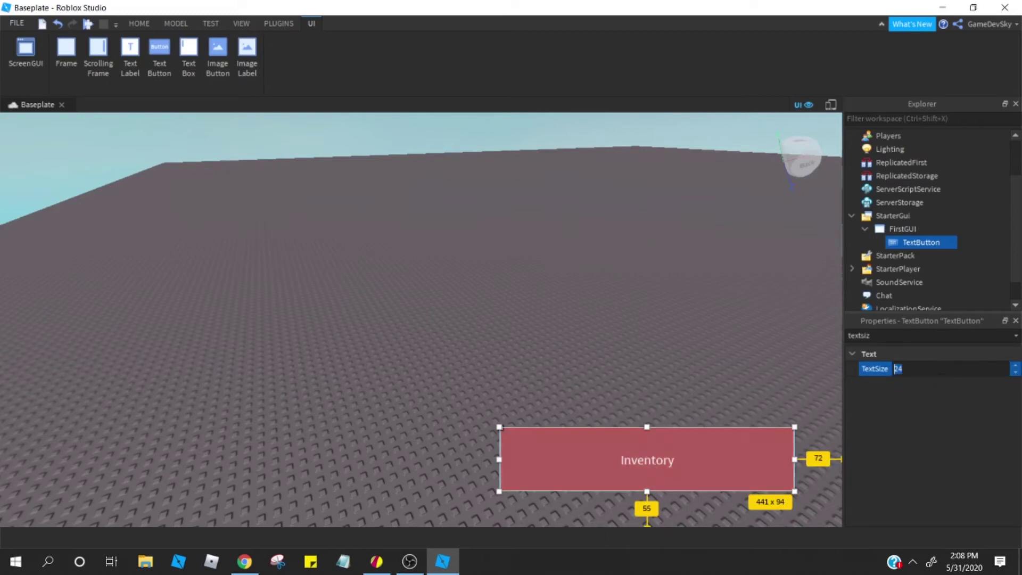
key("BackSpace")
type("8")
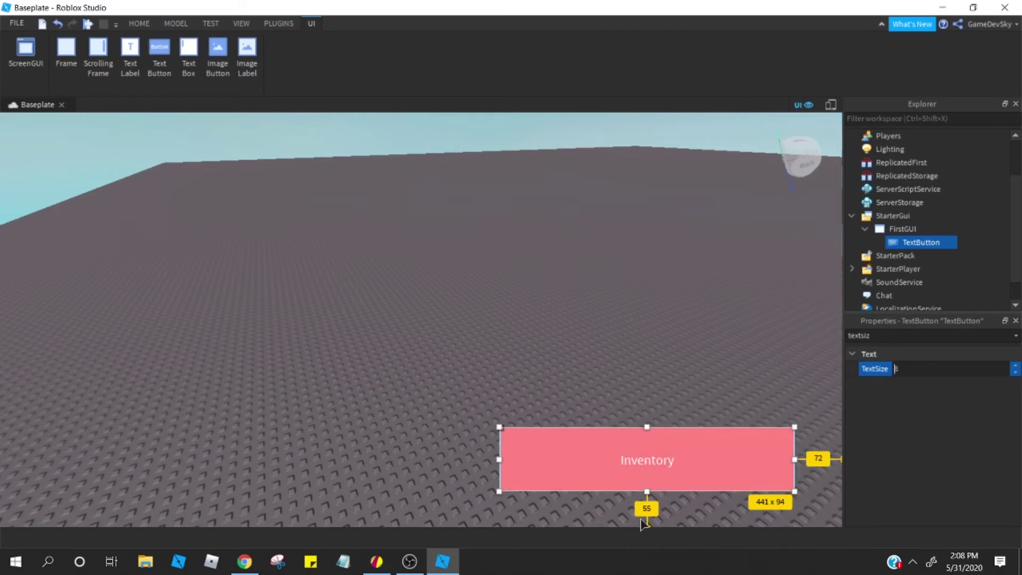
type("4")
key("Return")
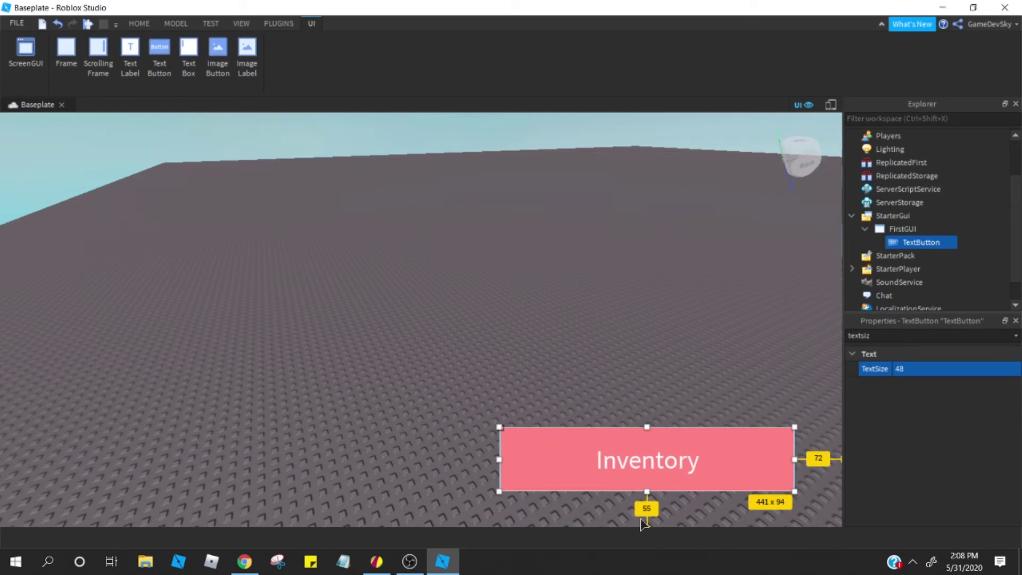
Step: Increase the TextButton's TextSize to 60 and finally to 72
left_click(919, 370)
type("60")
key("Return")
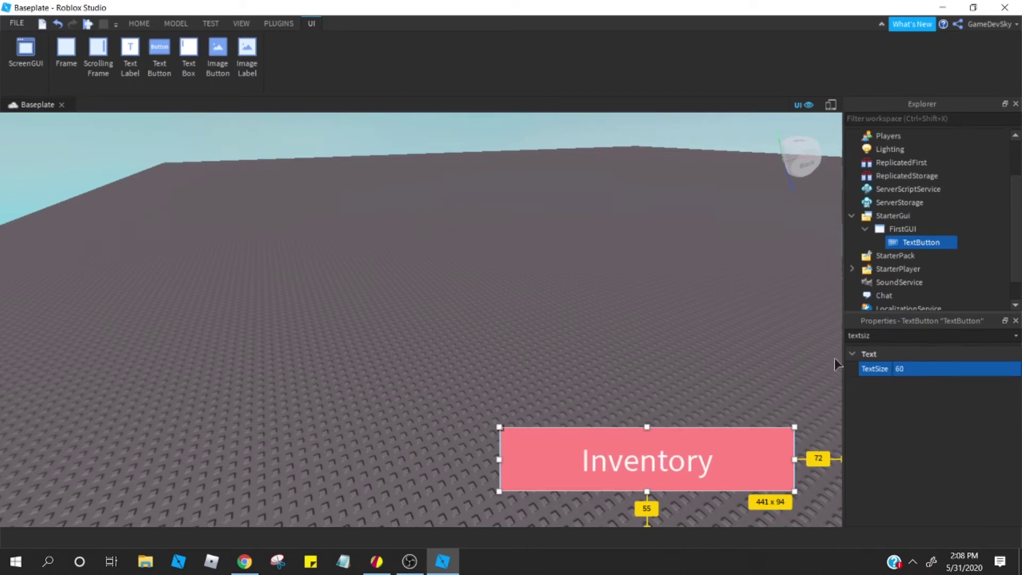
left_click(898, 368)
type("72")
key("Return")
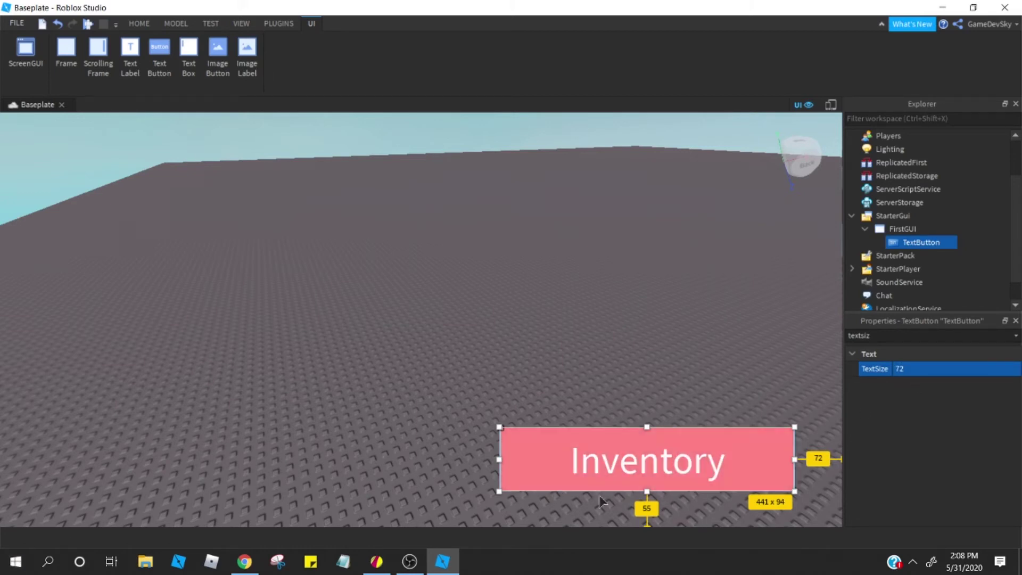
Step: Narrow the TextButton to about 246 x 94 px so it fits closely around the word "Inventory"
left_click_drag(795, 460, 667, 462)
left_click(712, 467)
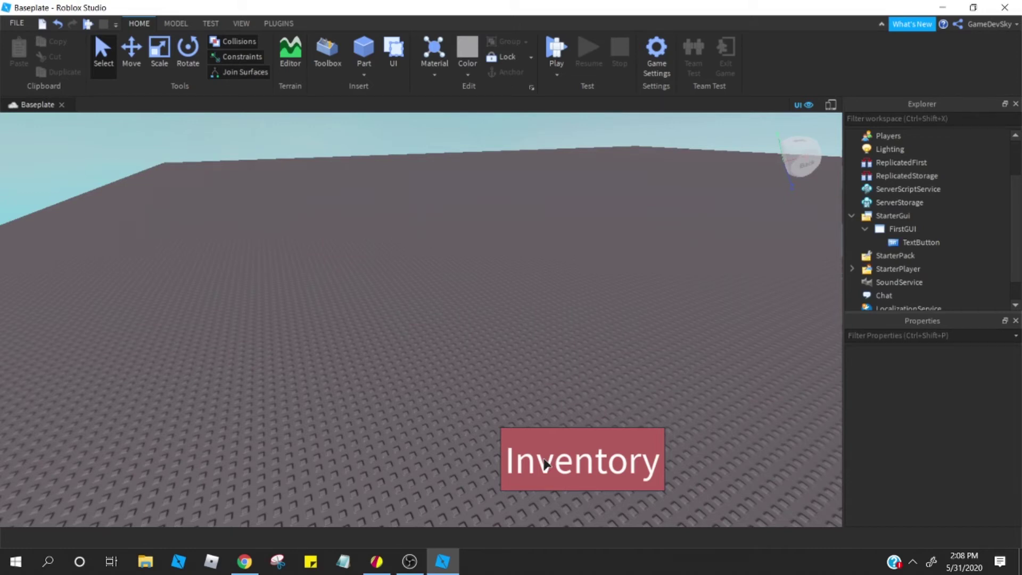
mouse_move(884, 244)
left_click(926, 242)
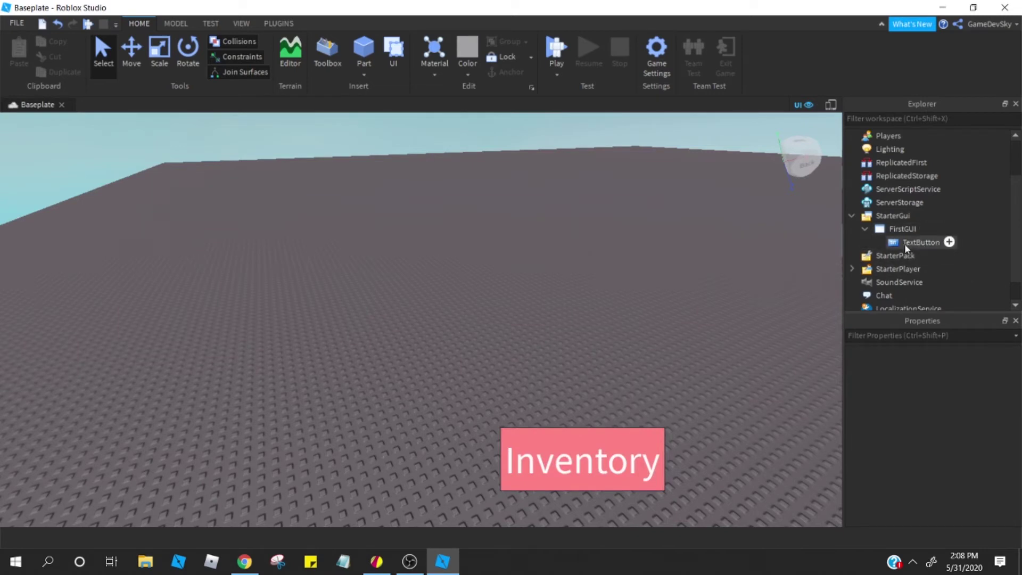
Step: Insert a Frame into FirstGUI and move it about 334 px from the left and 197 px from the top edge
left_click(918, 229)
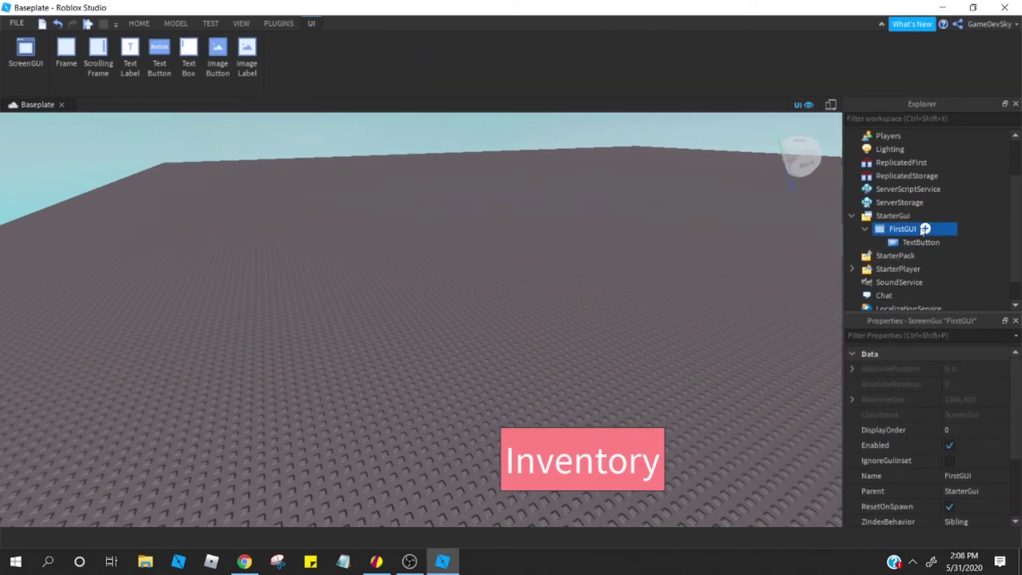
double_click(925, 232)
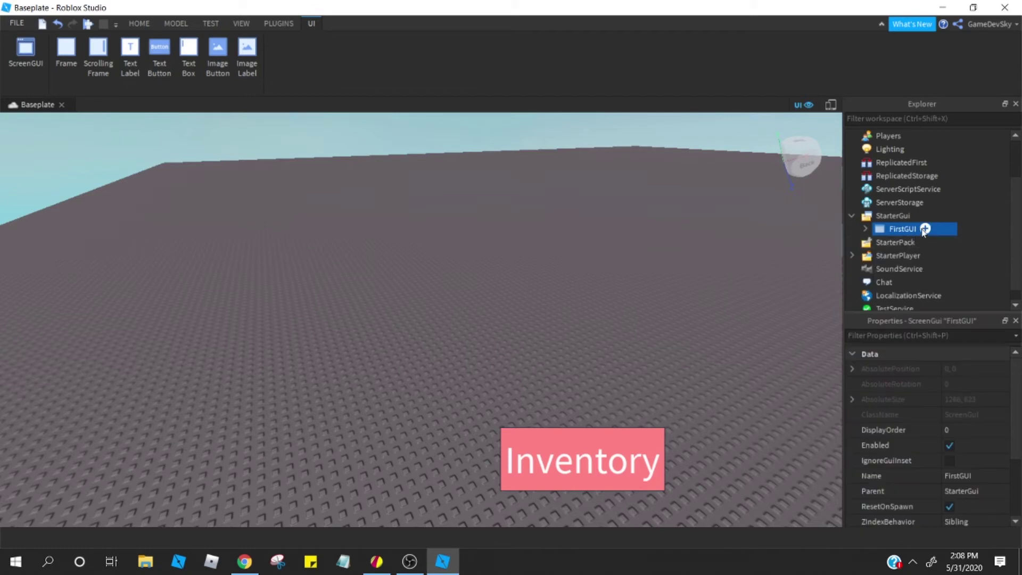
left_click(925, 229)
left_click(878, 290)
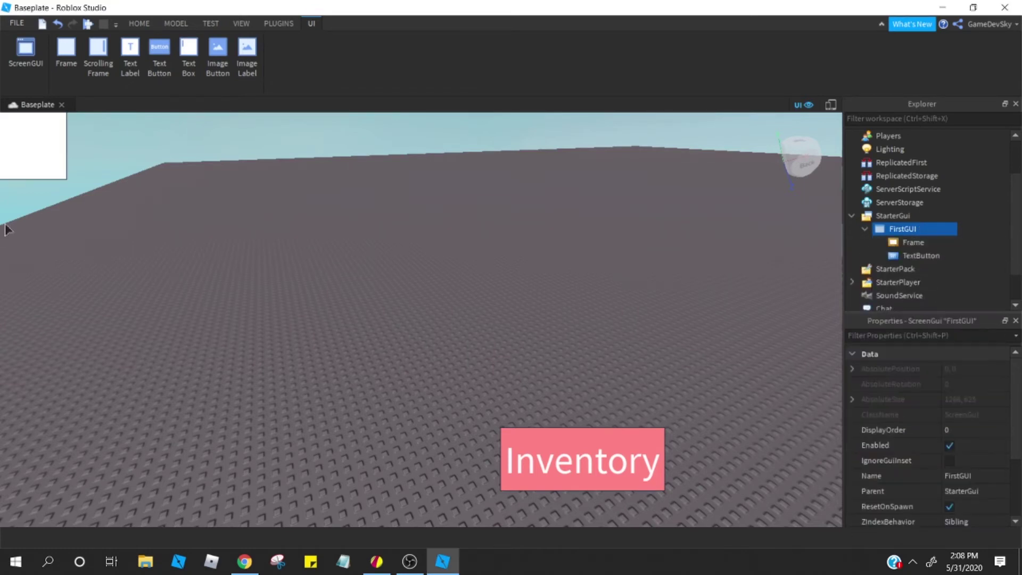
left_click_drag(30, 169, 232, 301)
left_click(291, 314)
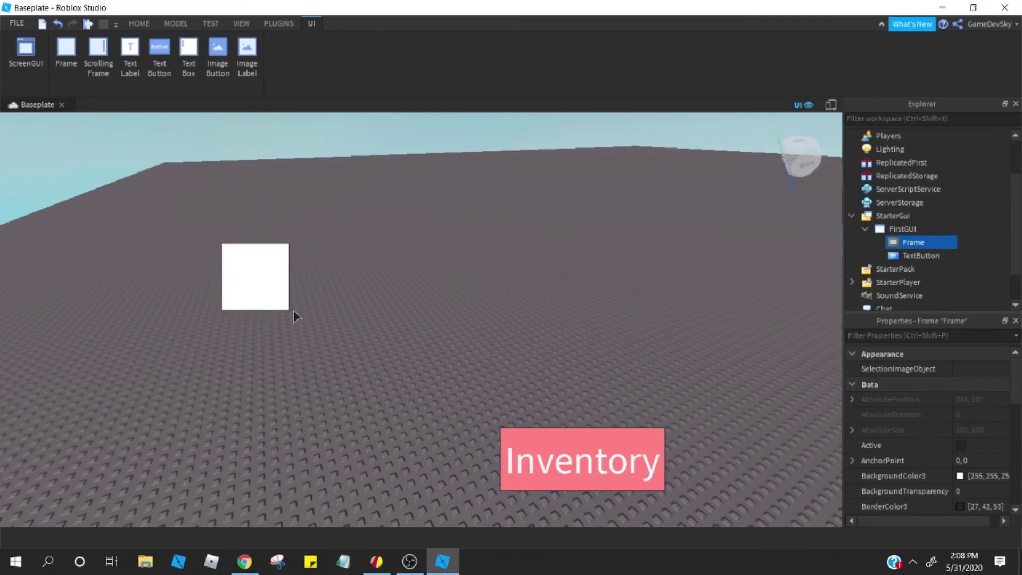
left_click(914, 242)
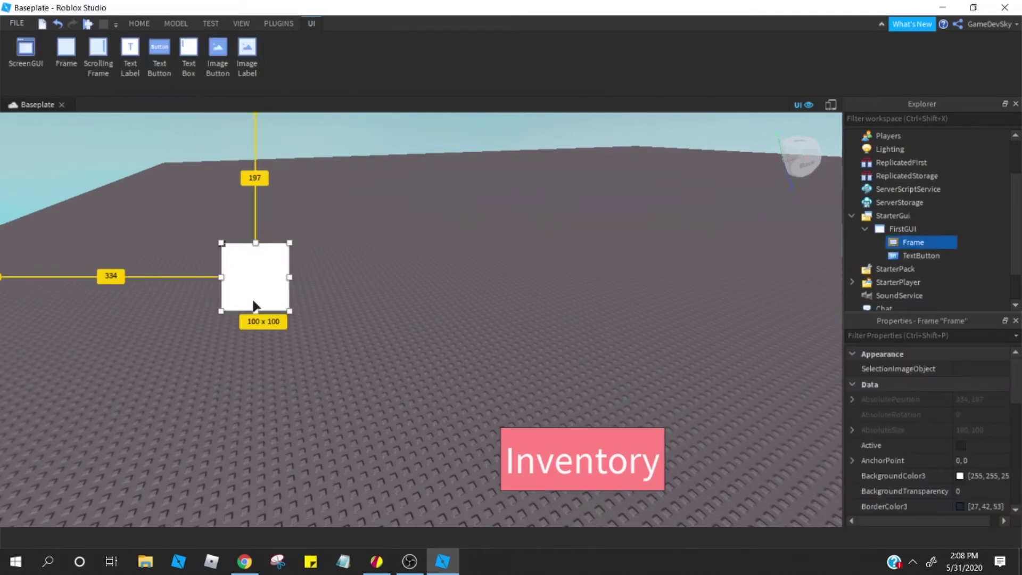
Step: Enlarge the Frame from its lower-right corner and select the TextButton in FirstGUI
left_click_drag(289, 312, 404, 442)
left_click(634, 465)
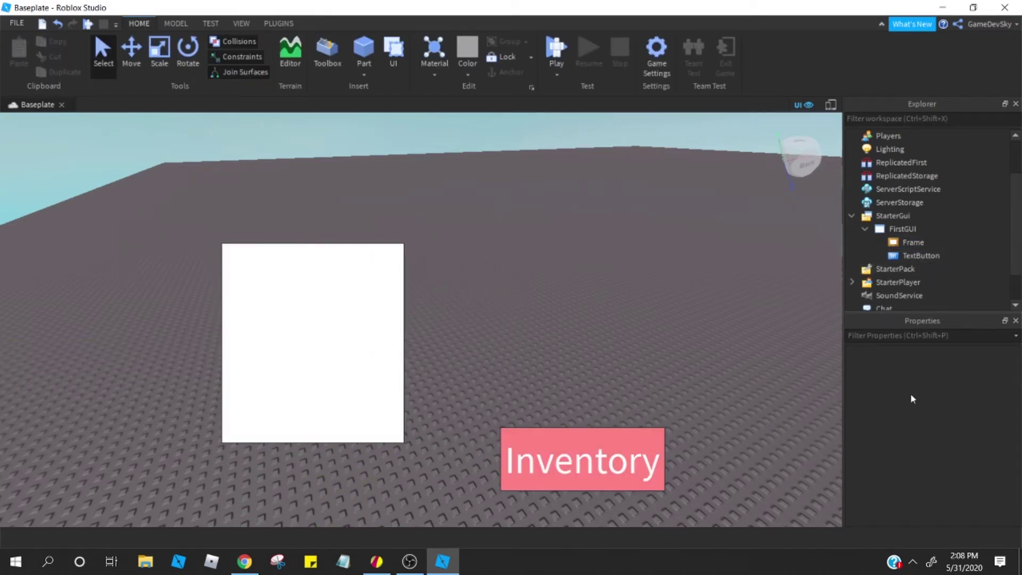
left_click(911, 255)
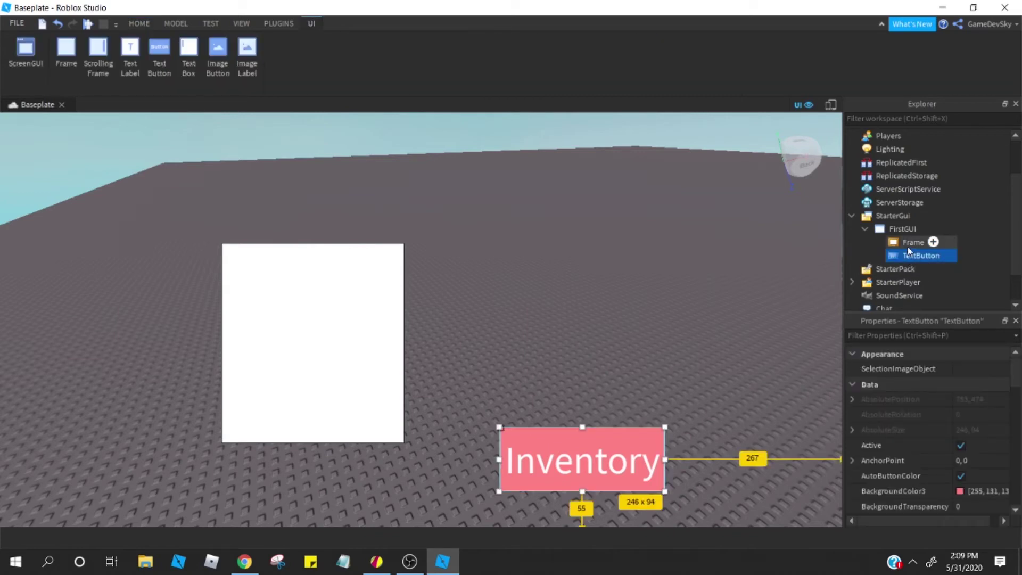
Step: Delete both the Frame and the TextButton from FirstGUI
left_click(912, 243, "ctrl")
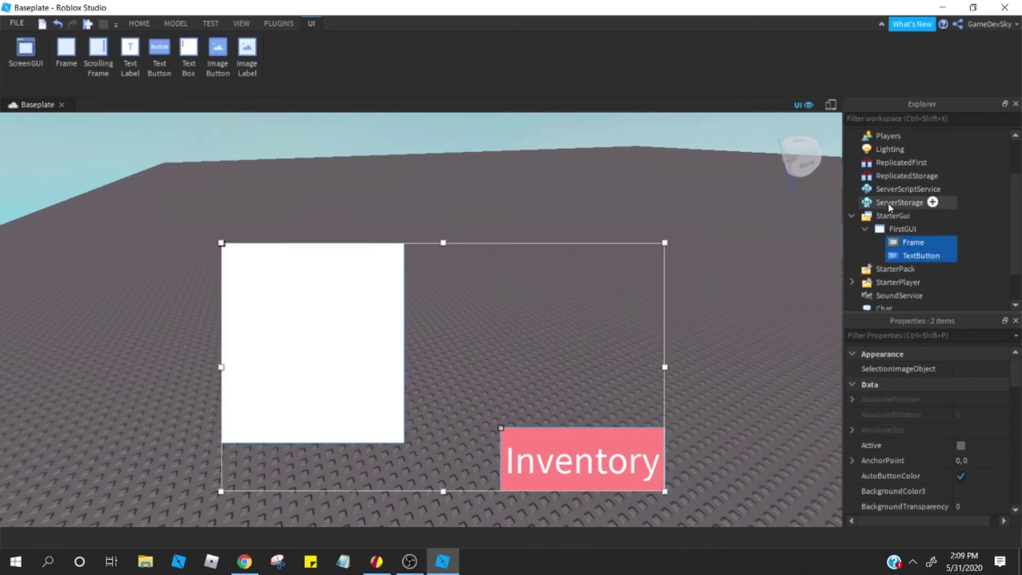
key("Delete")
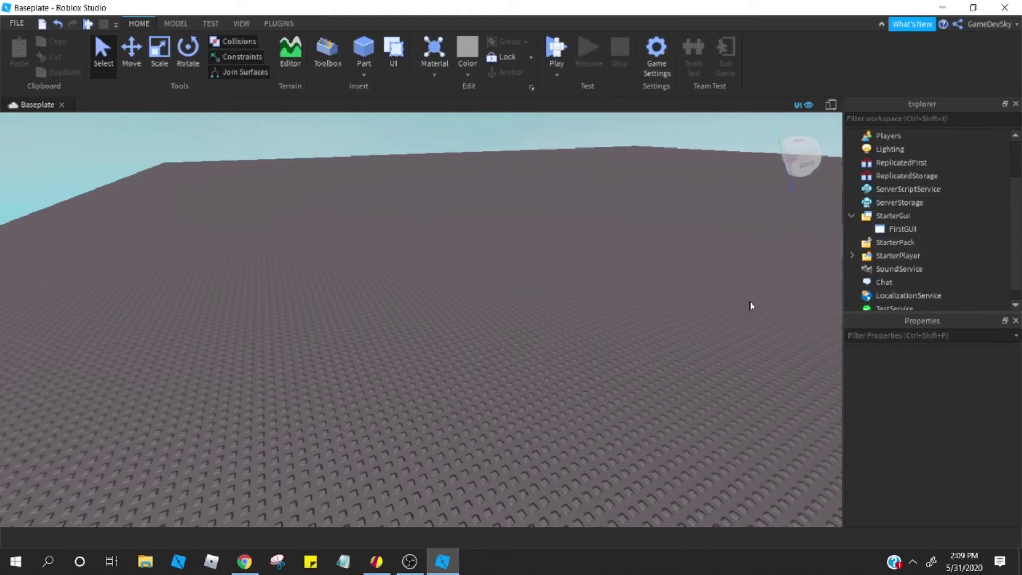
Step: Insert a TextBox into FirstGUI
left_click(241, 23)
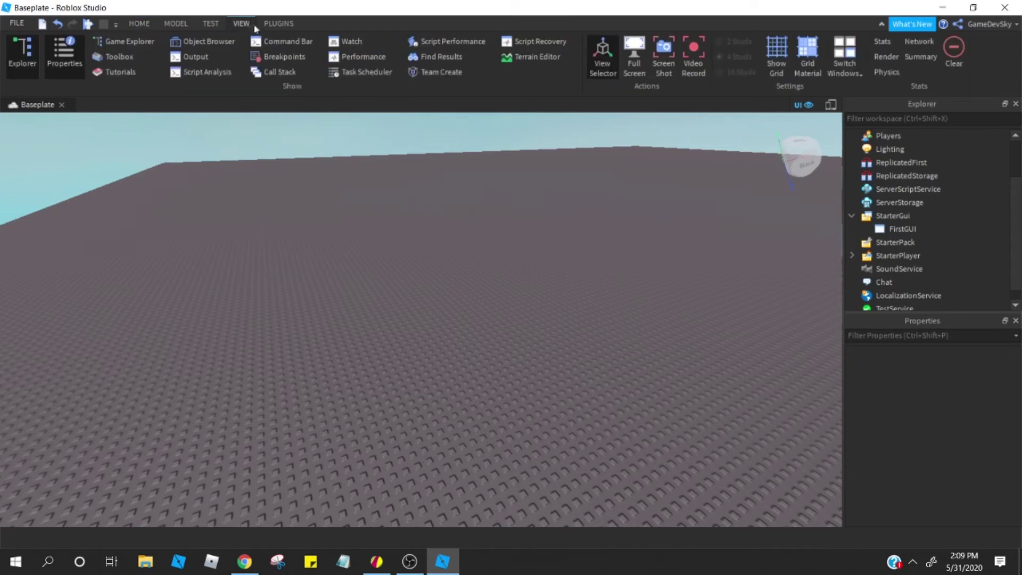
left_click(140, 23)
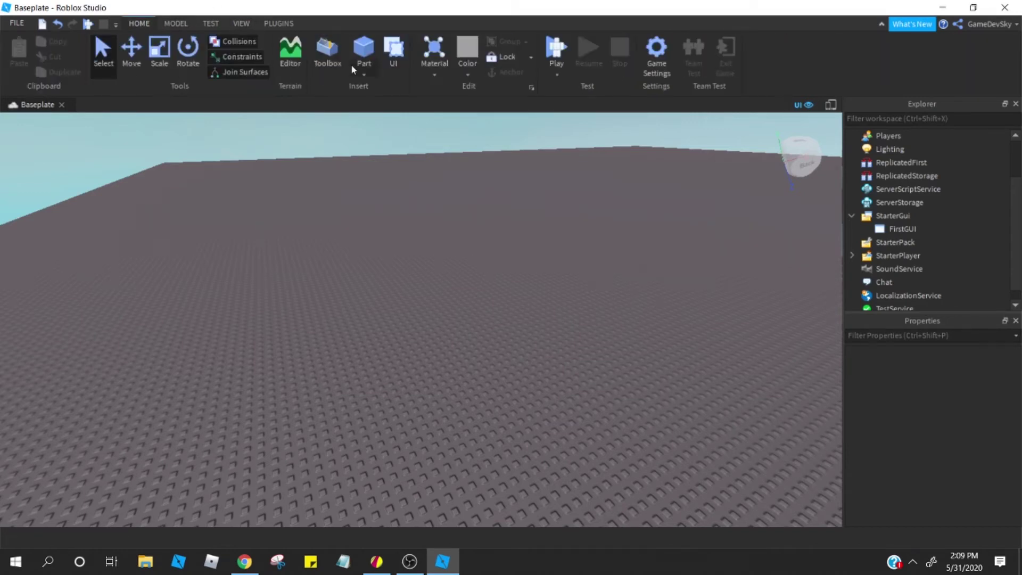
left_click(393, 54)
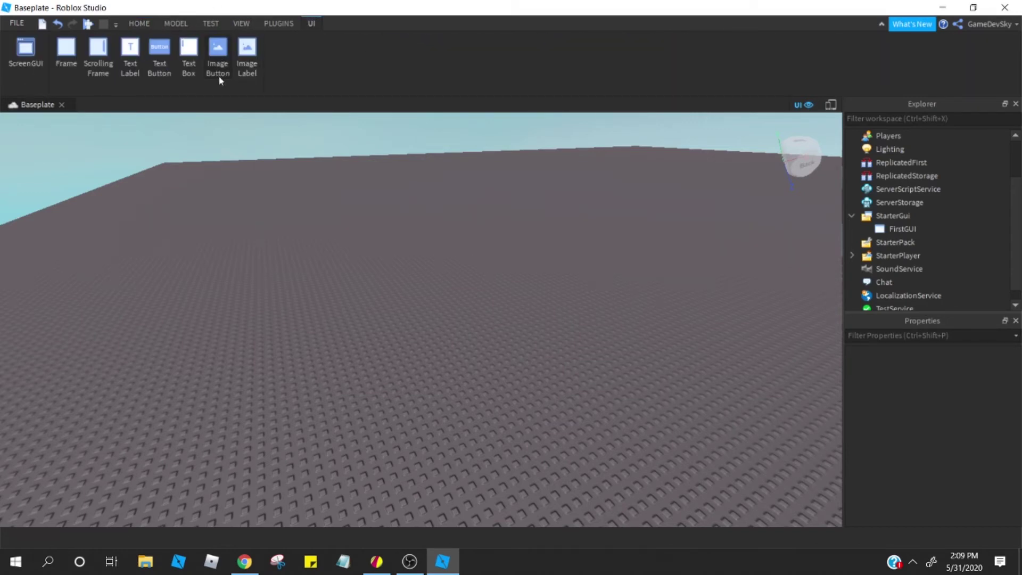
left_click(190, 67)
Step: Test typing in the TextBox with random text, replacing it with "jskddd" and with a longer random string
double_click(121, 123)
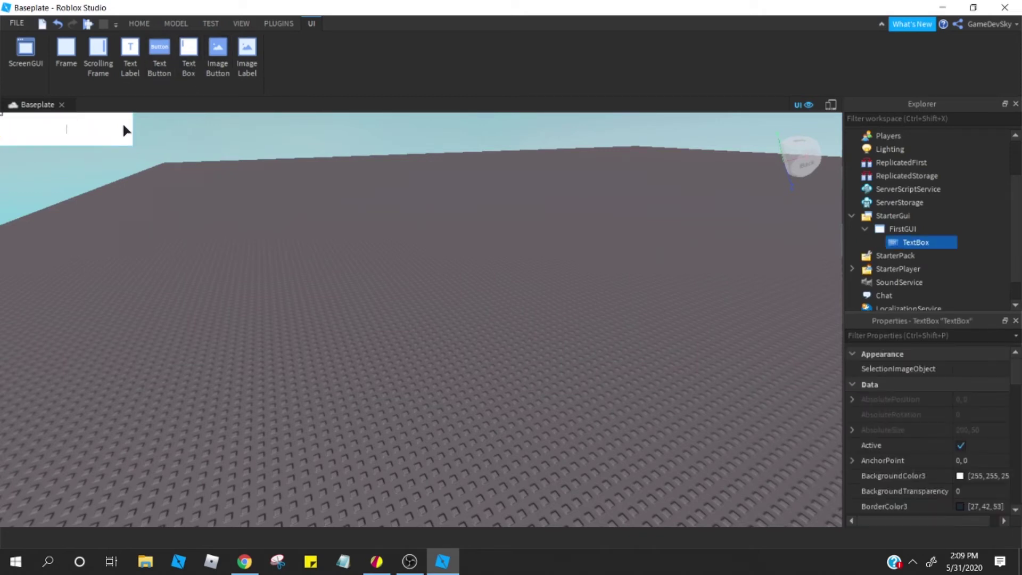
type("jdfskjdsfkljesdcf")
key("BackSpace")
key("BackSpace")
key("BackSpace")
key("BackSpace")
key("BackSpace")
key("BackSpace")
key("BackSpace")
key("BackSpace")
key("BackSpace")
key("BackSpace")
key("BackSpace")
key("BackSpace")
key("BackSpace")
key("BackSpace")
key("BackSpace")
key("BackSpace")
key("BackSpace")
type("jskddd")
left_click(248, 204)
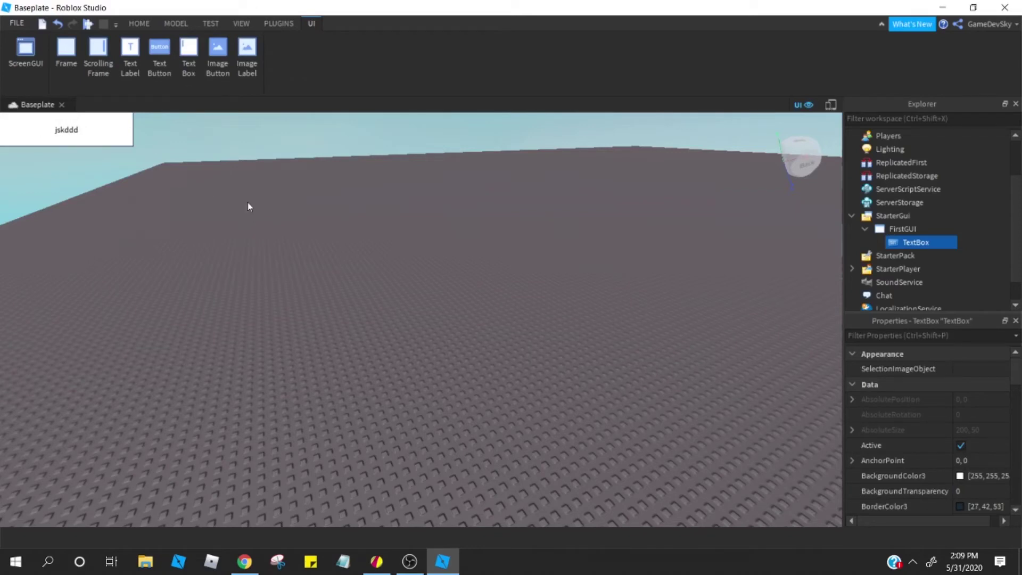
left_click(96, 123)
type("fsnldkjawfedkglarwjQKOGKHRSTJGKROE")
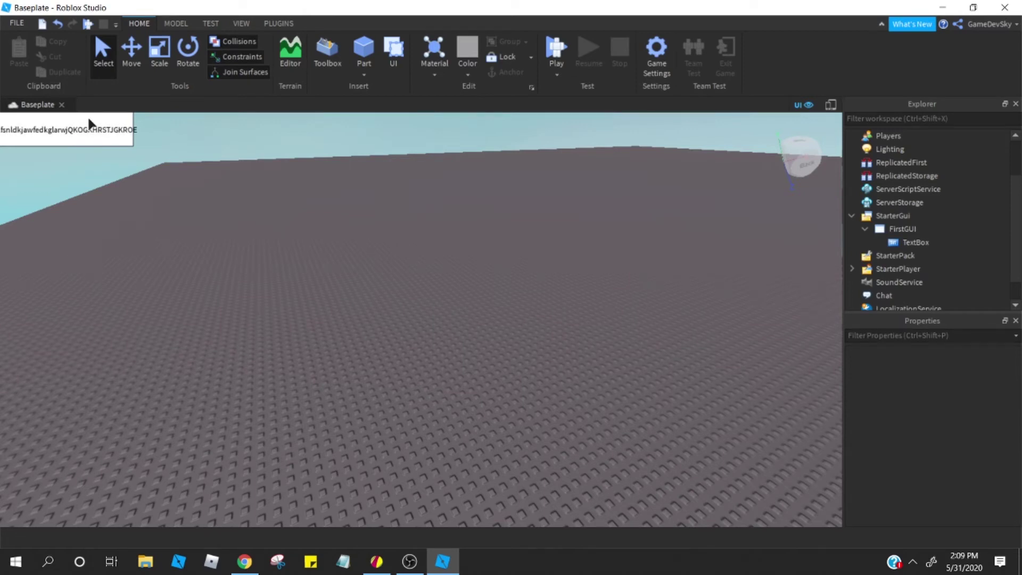
Step: Try "your code here" and "irstgameeverforourteam" as sample code entries in the TextBox, clearing the text after each
left_click(89, 136)
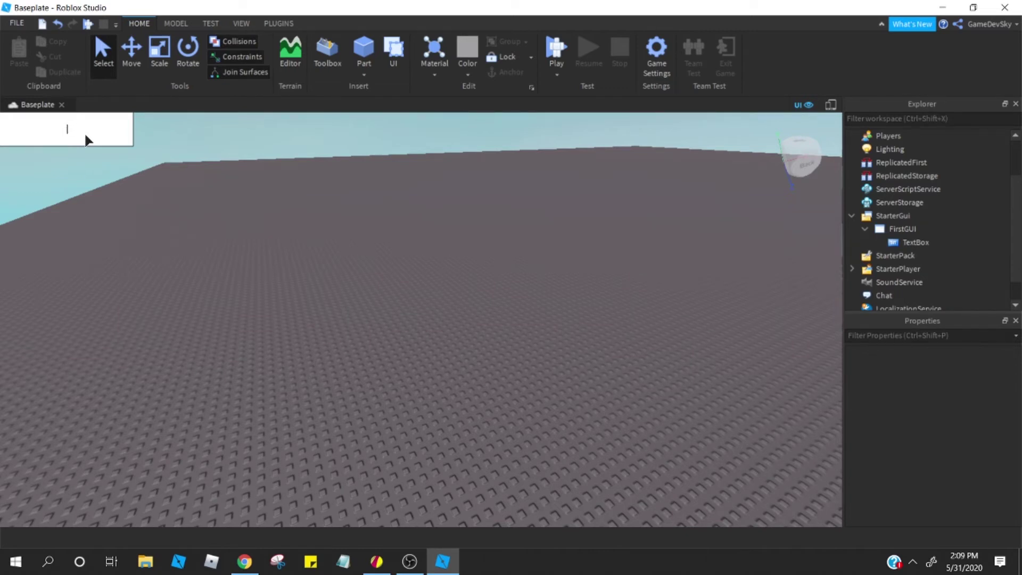
type("your code hwerehere")
key("BackSpace")
key("BackSpace")
key("BackSpace")
key("BackSpace")
key("BackSpace")
key("BackSpace")
key("BackSpace")
key("BackSpace")
key("BackSpace")
key("BackSpace")
key("BackSpace")
key("BackSpace")
key("BackSpace")
key("BackSpace")
key("BackSpace")
key("BackSpace")
key("BackSpace")
key("BackSpace")
key("BackSpace")
type("irstgameeverforourteam")
key("BackSpace")
key("ctrl+a")
key("BackSpace")
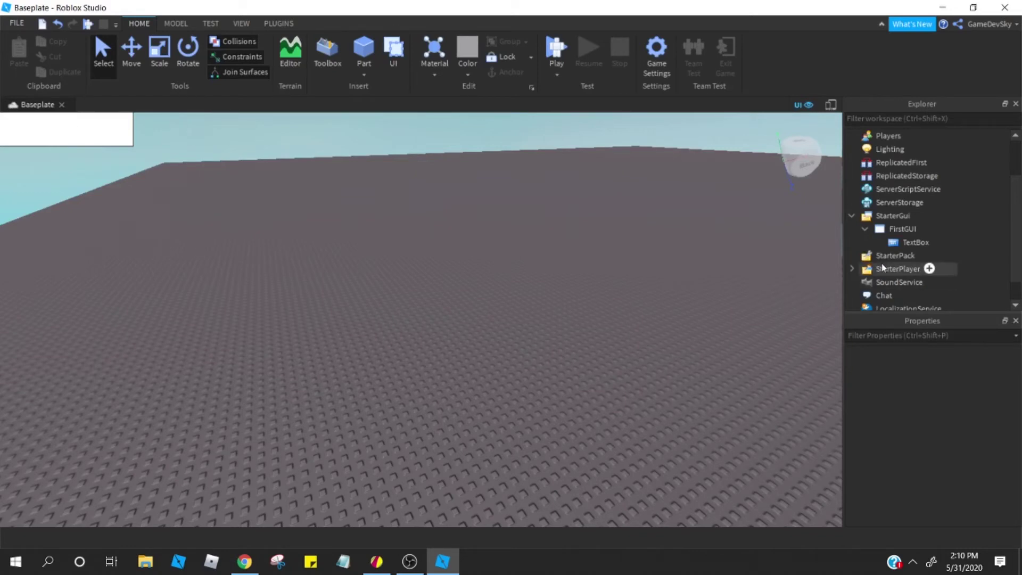
Step: Delete the TextBox from FirstGUI
left_click(899, 241)
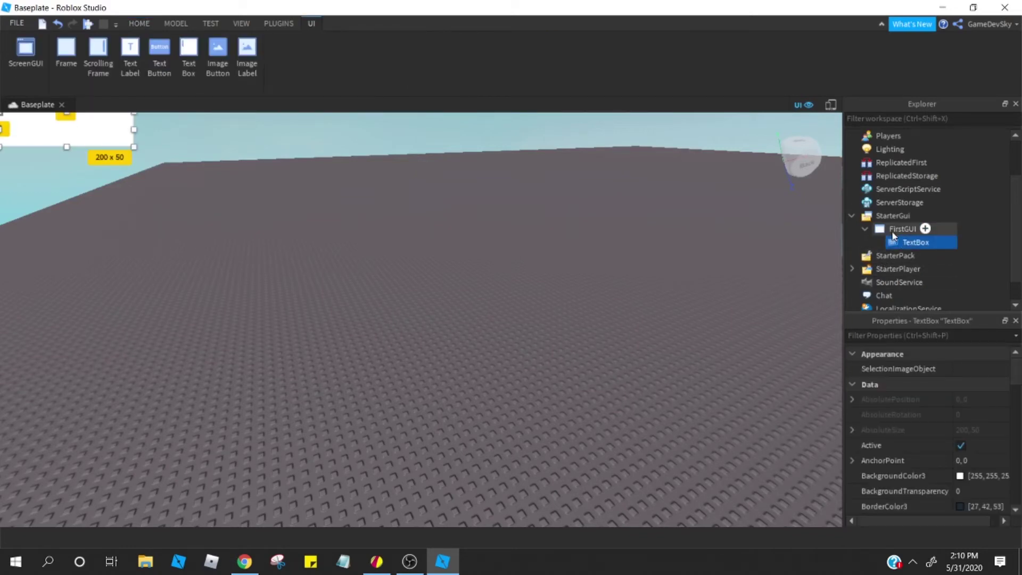
key("Delete")
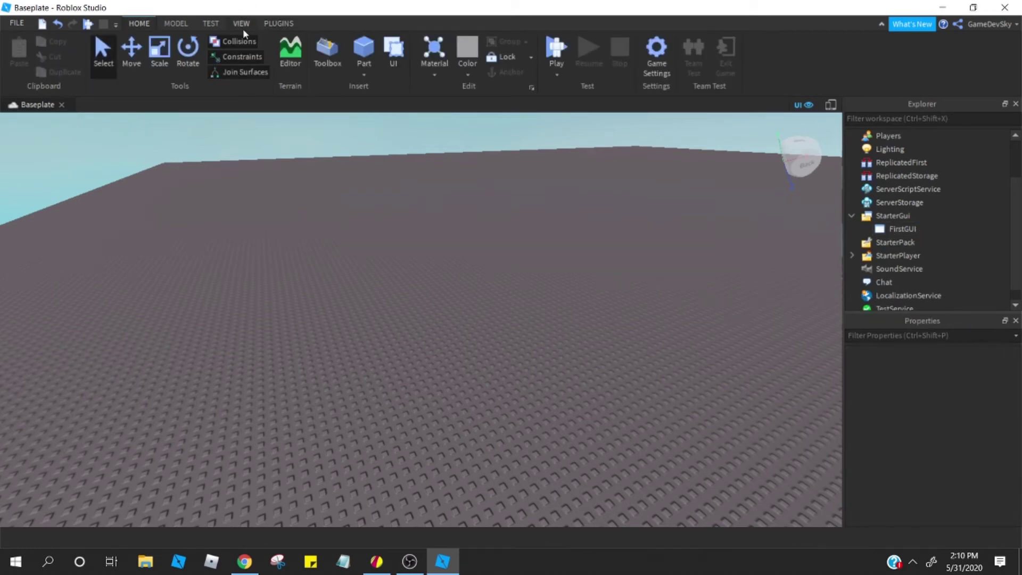
Step: Insert an ImageButton into FirstGUI and move it about 259 px from the left and 161 px from the top edge
left_click(393, 56)
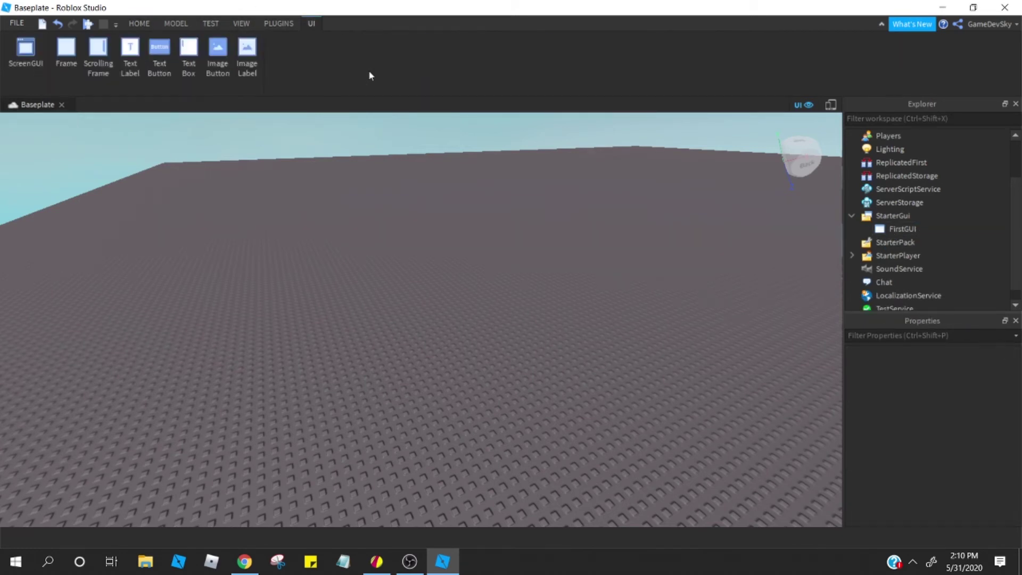
left_click(218, 59)
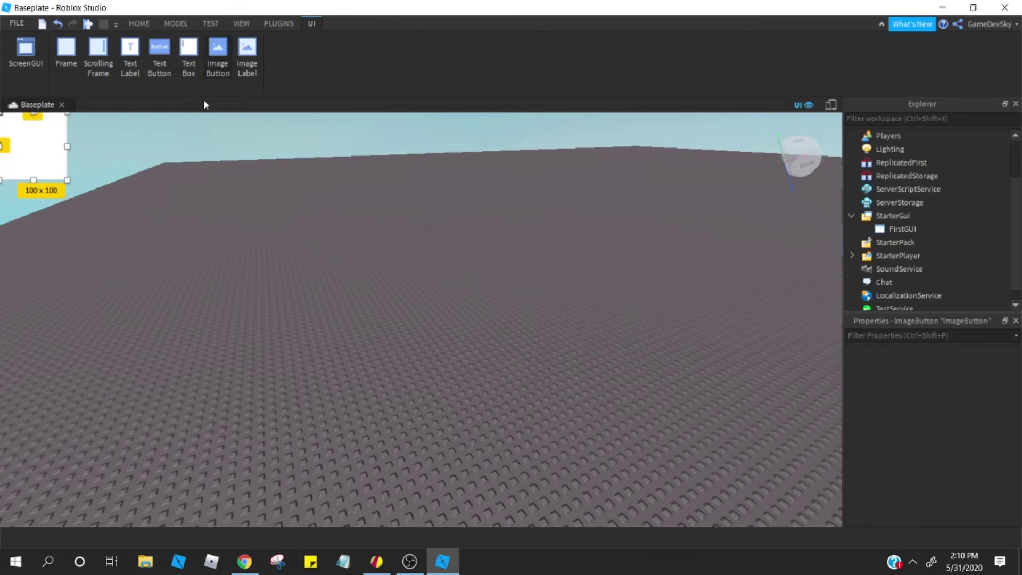
left_click_drag(25, 153, 224, 269)
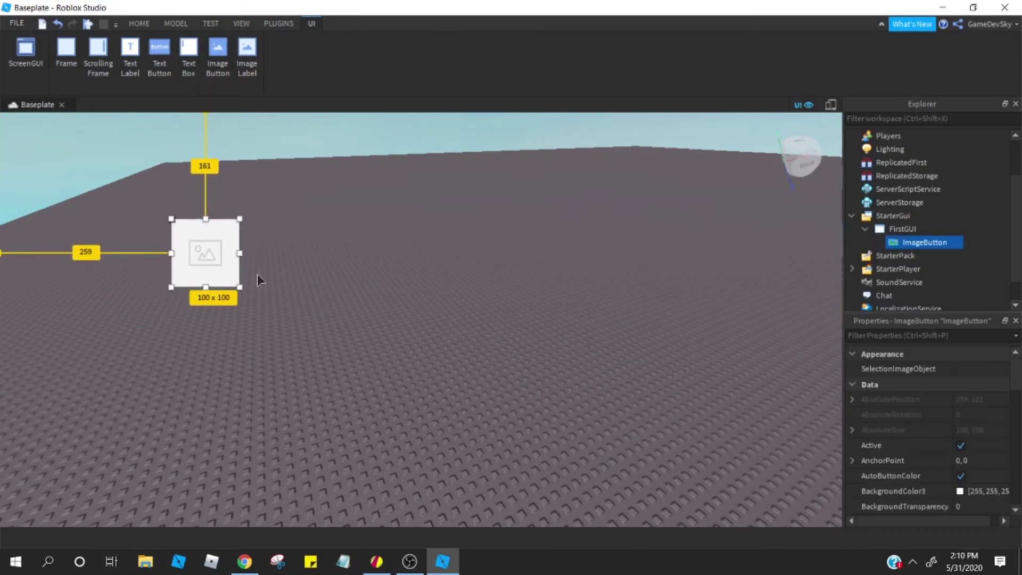
Step: Filter the ImageButton's properties by "image" to examine its image settings
left_click(964, 334)
type("image")
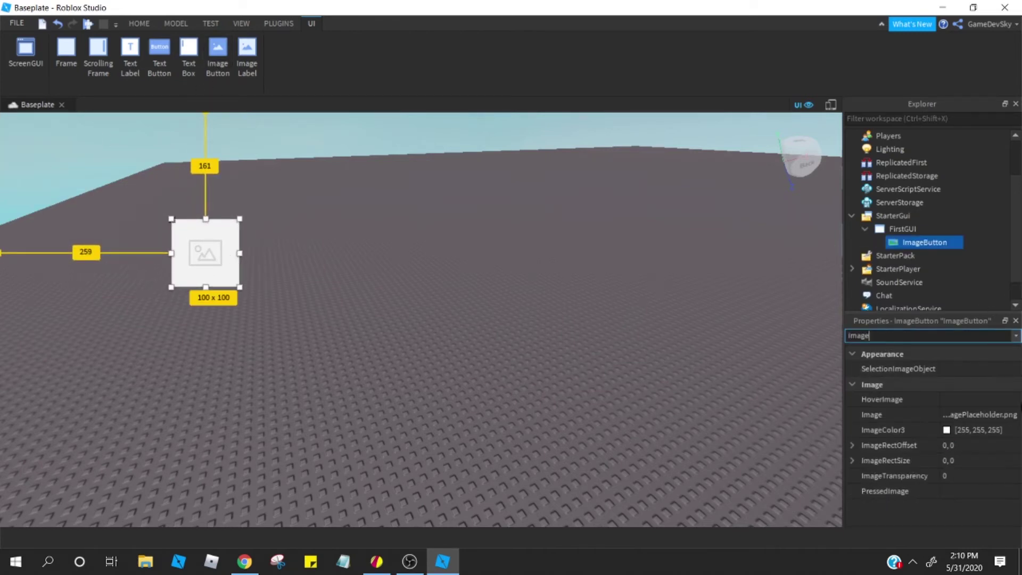
left_click(27, 228)
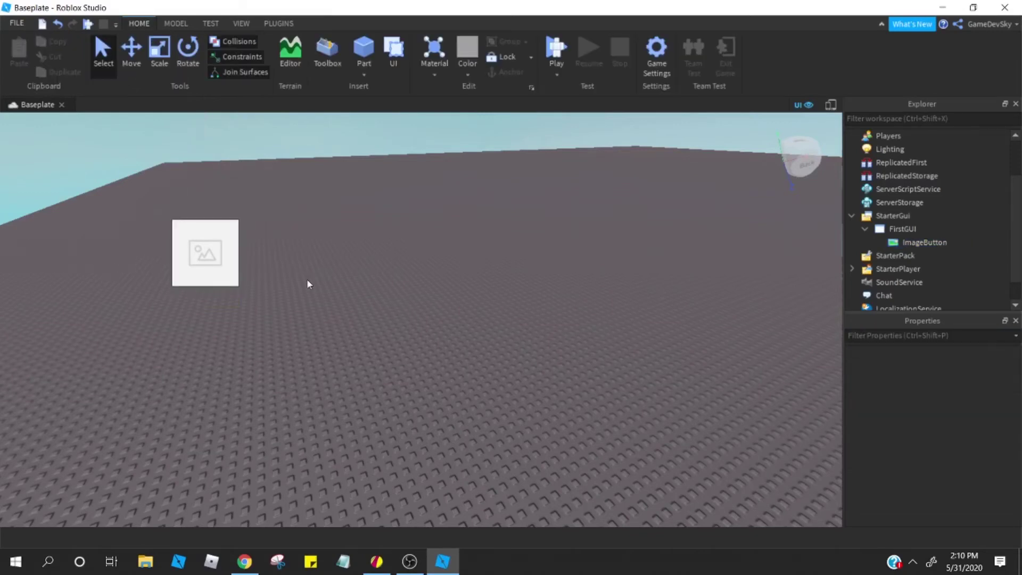
left_click(242, 23)
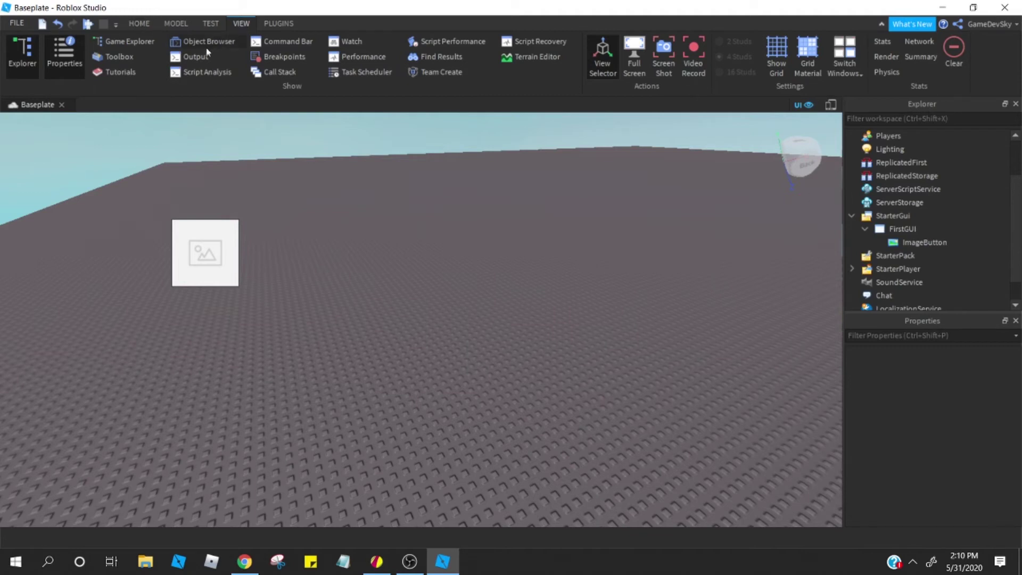
left_click(140, 23)
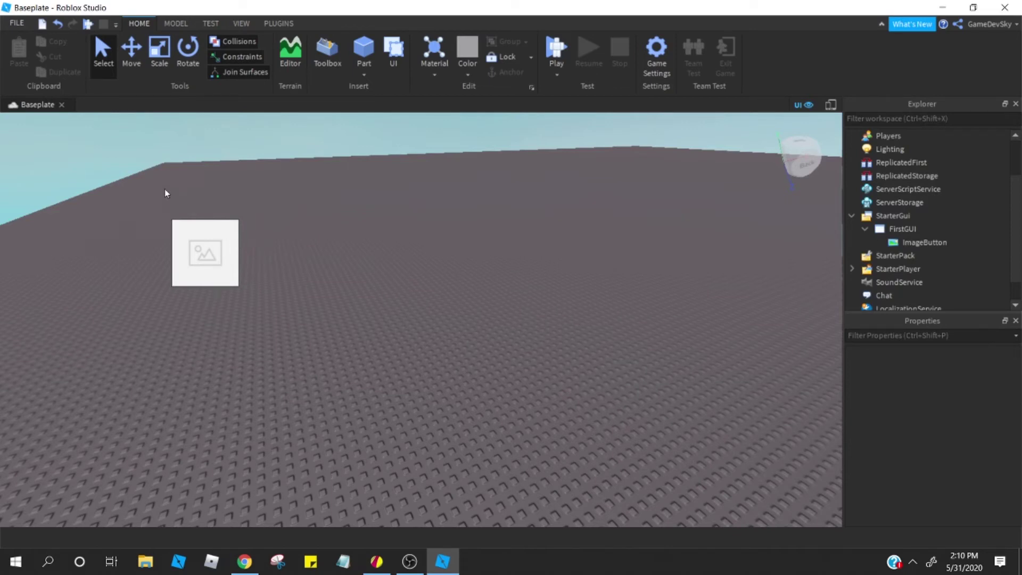
left_click(394, 58)
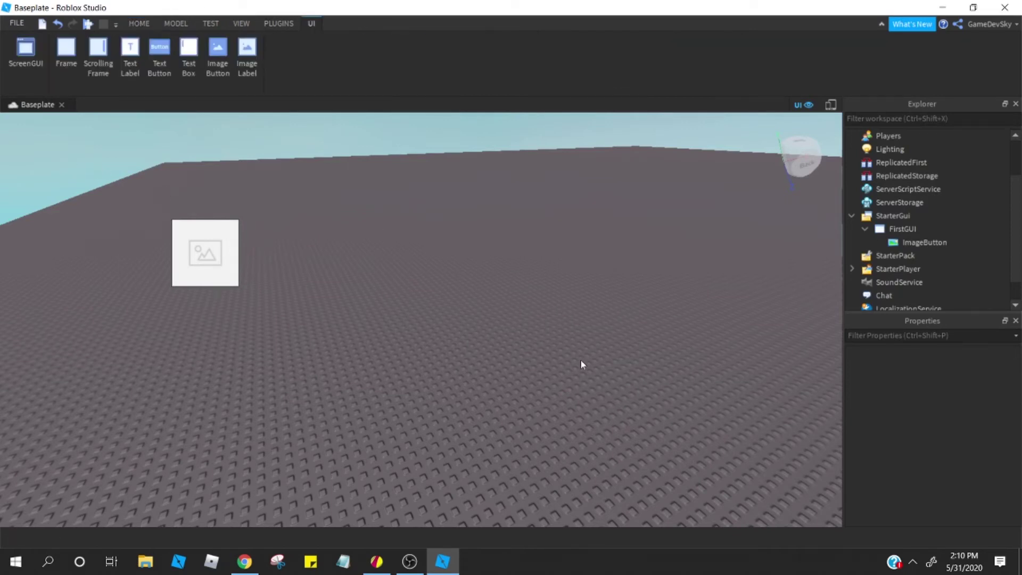
Step: Delete the ImageButton from FirstGUI
left_click(921, 241)
key("Delete")
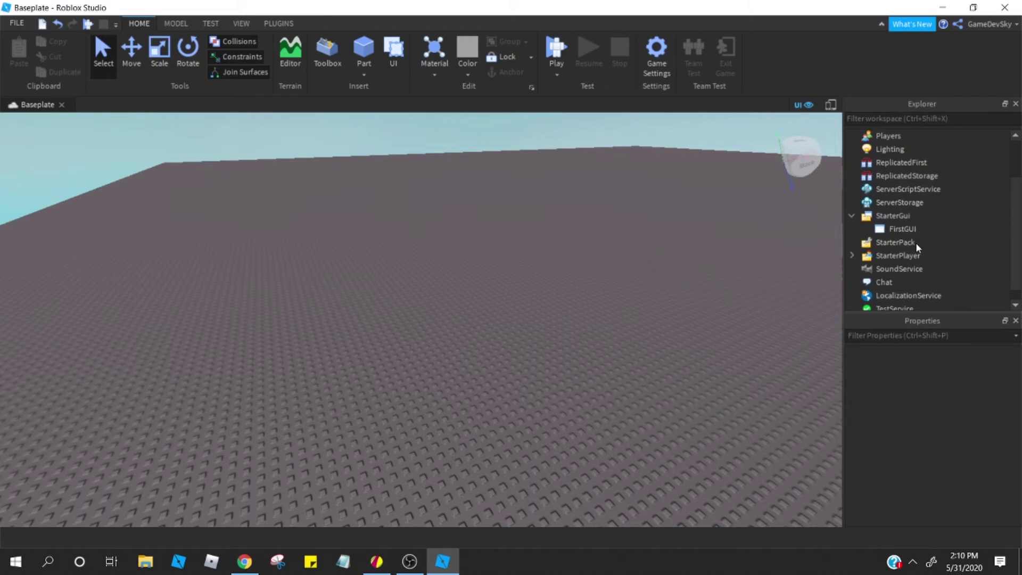
Step: Insert a new Frame into FirstGUI from its list of insertable objects
left_click(924, 228)
left_click(924, 229)
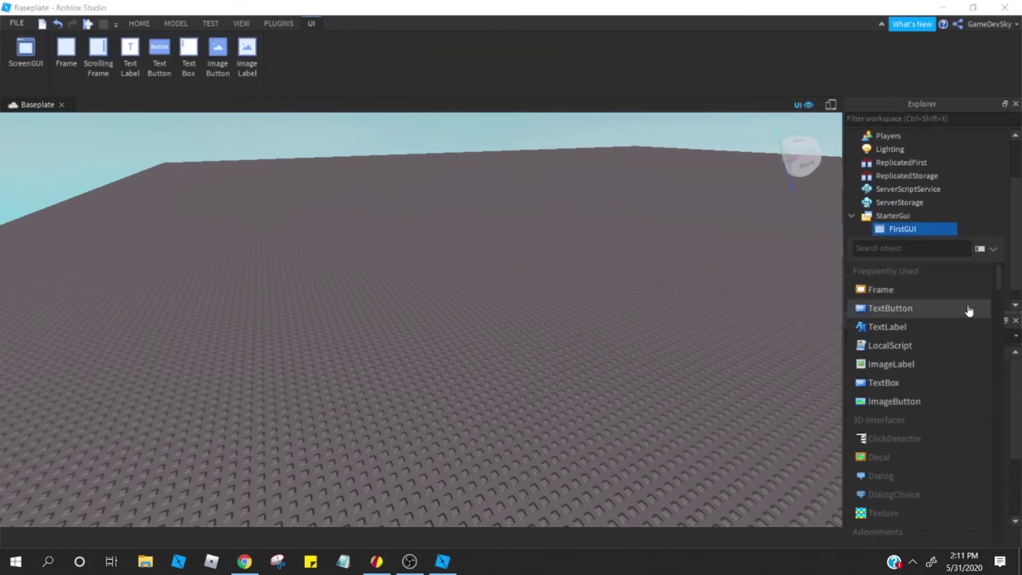
left_click(943, 297)
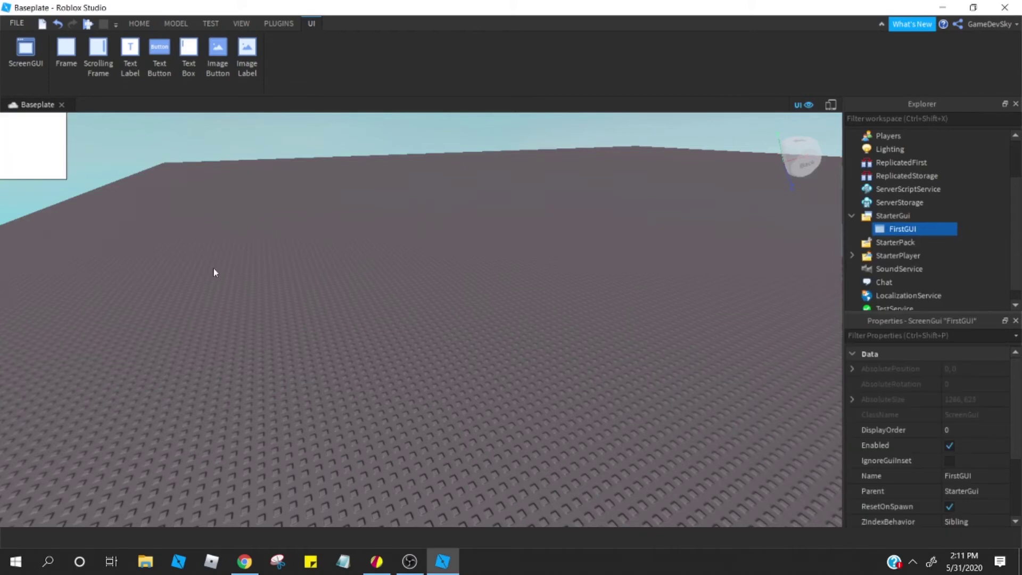
Step: Find the Frame's Position property with the filter "pos" and set it to {0.5, 0},{0.5, 0}
left_click(970, 334)
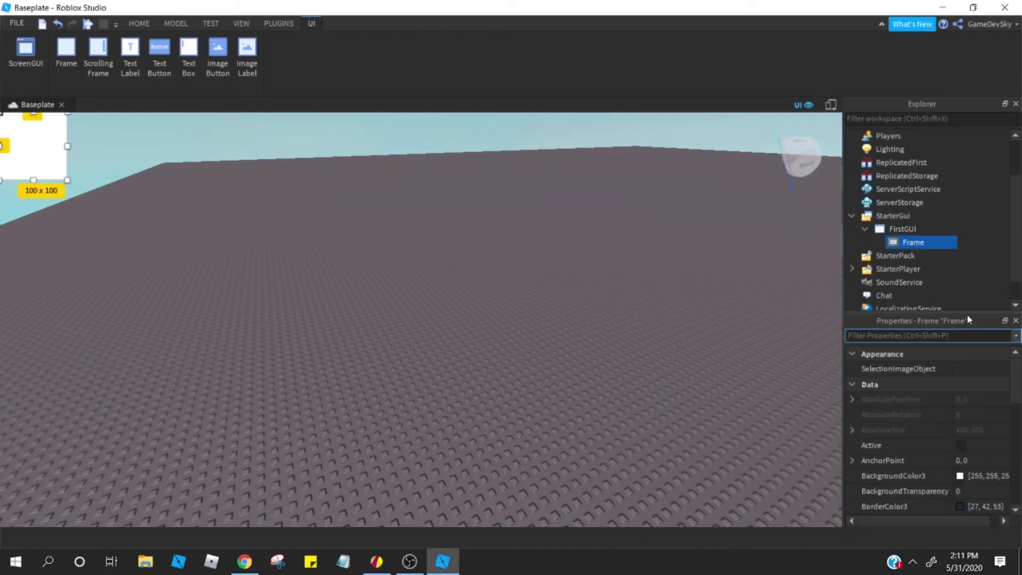
type("pos")
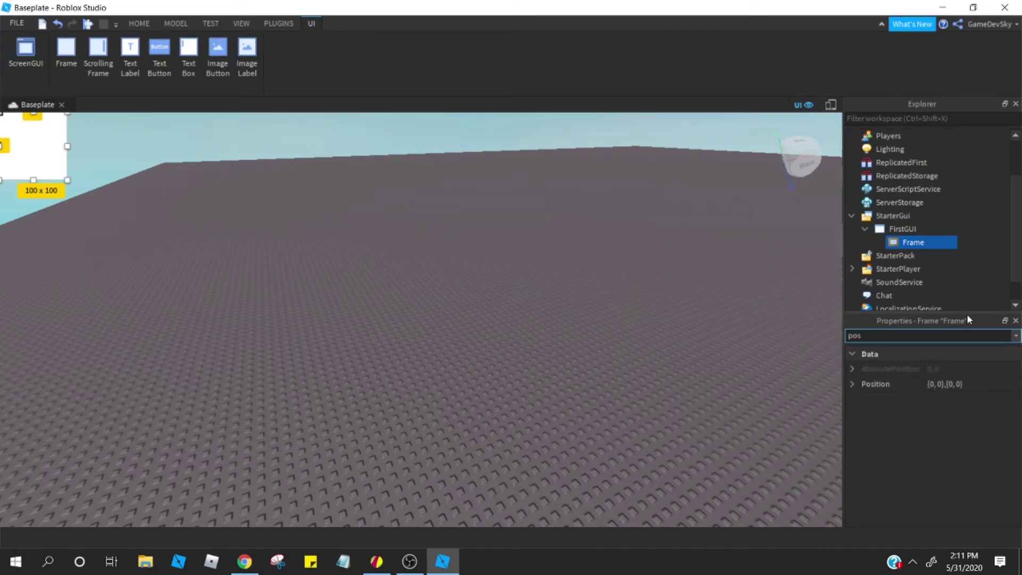
left_click(1010, 384)
key("BackSpace")
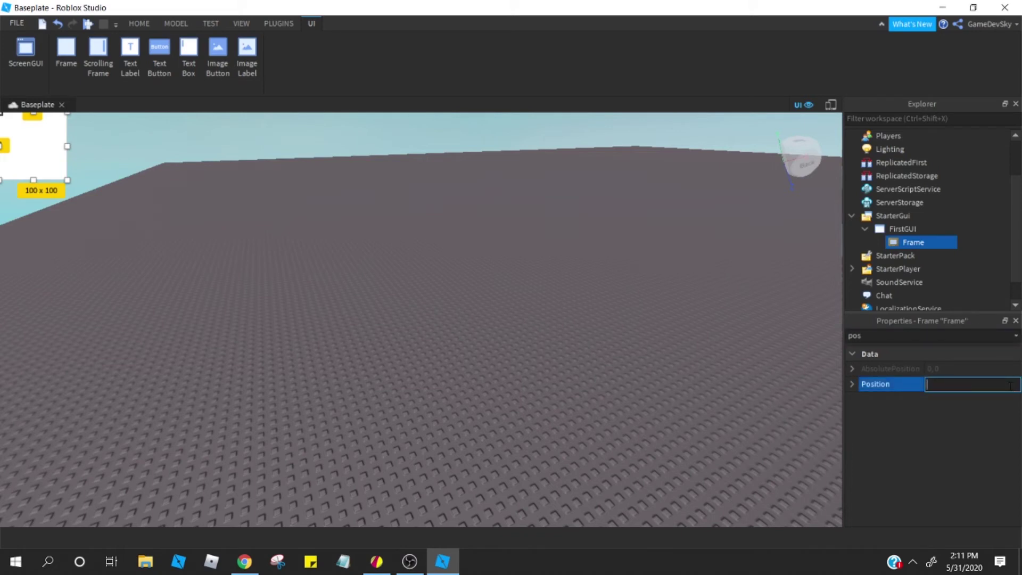
type("0.5")
key("BackSpace")
key("BackSpace")
key("BackSpace")
type("{")
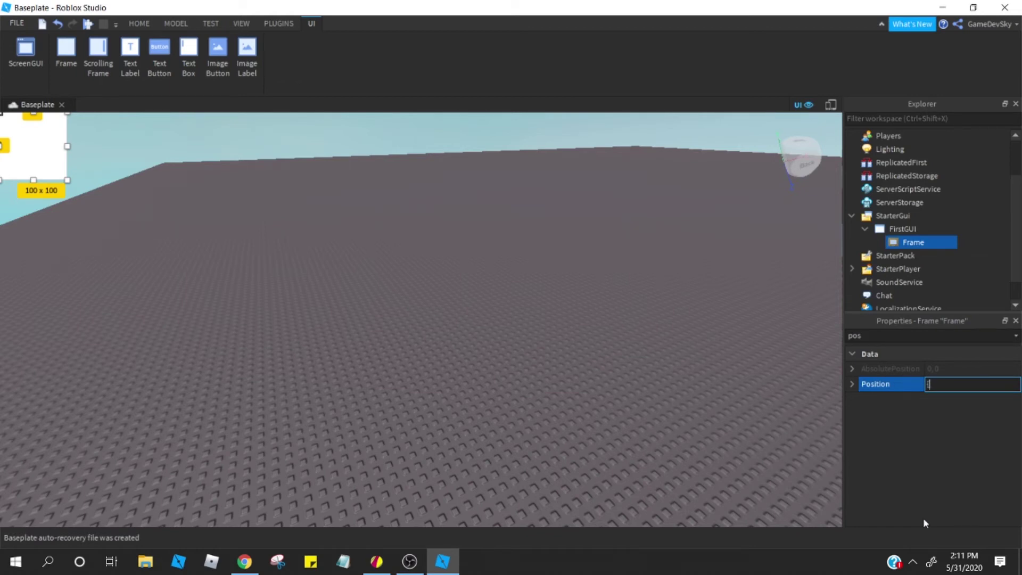
key("BackSpace")
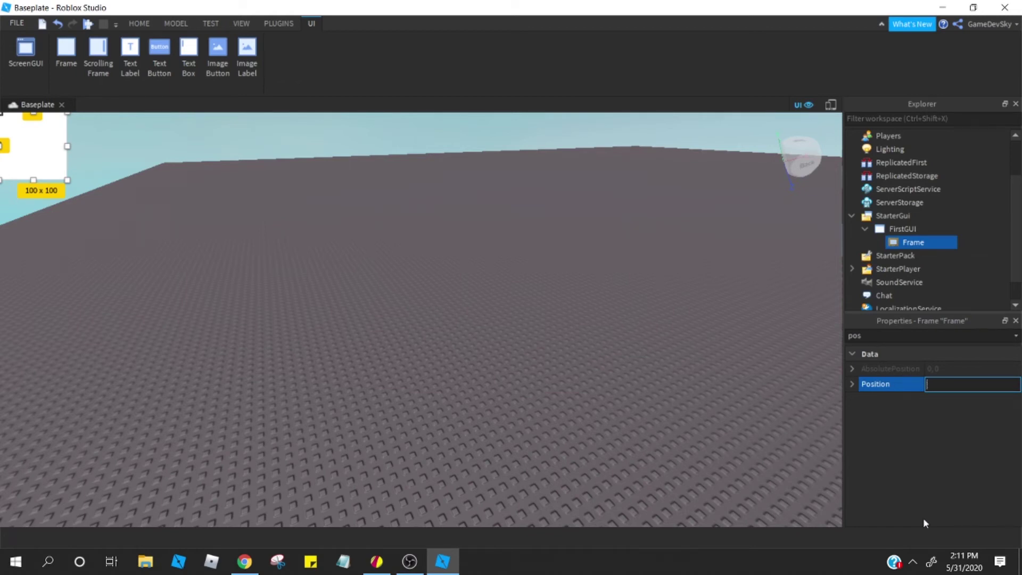
type("0.5")
type(", ")
type("0},{0.5, 0")
key("Return")
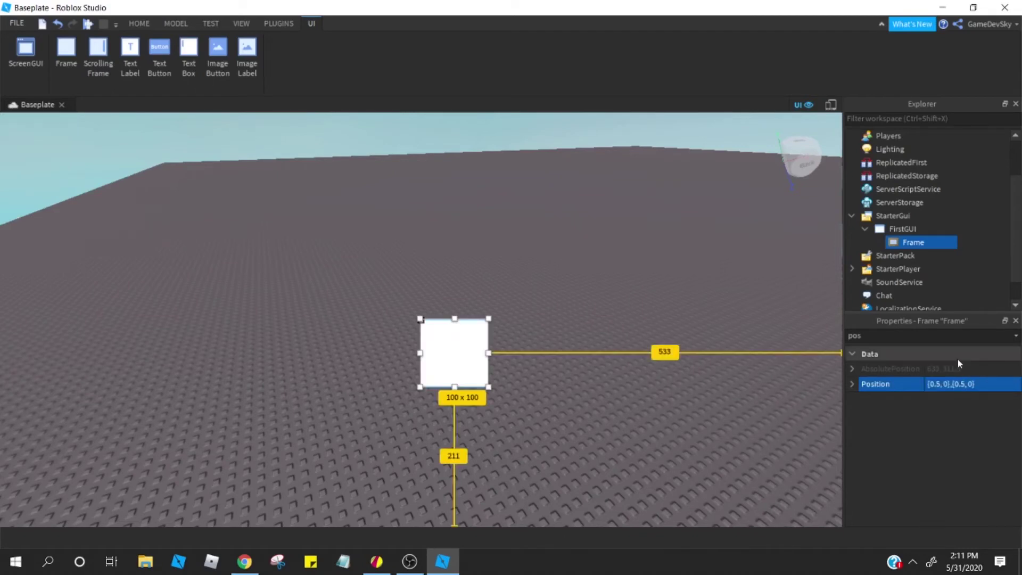
left_click(946, 339)
key("BackSpace")
key("BackSpace")
key("BackSpace")
type("anc")
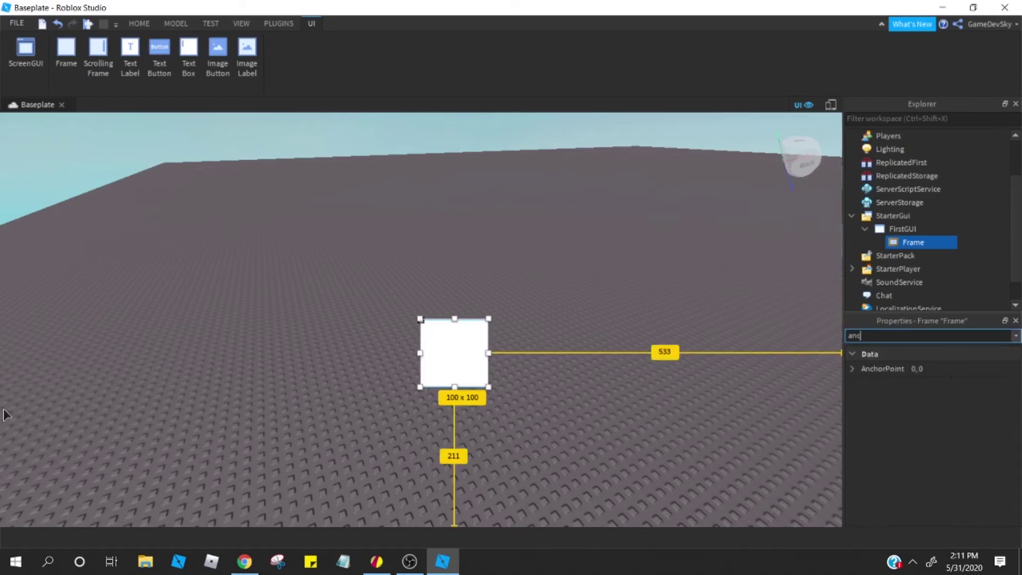
left_click(981, 369)
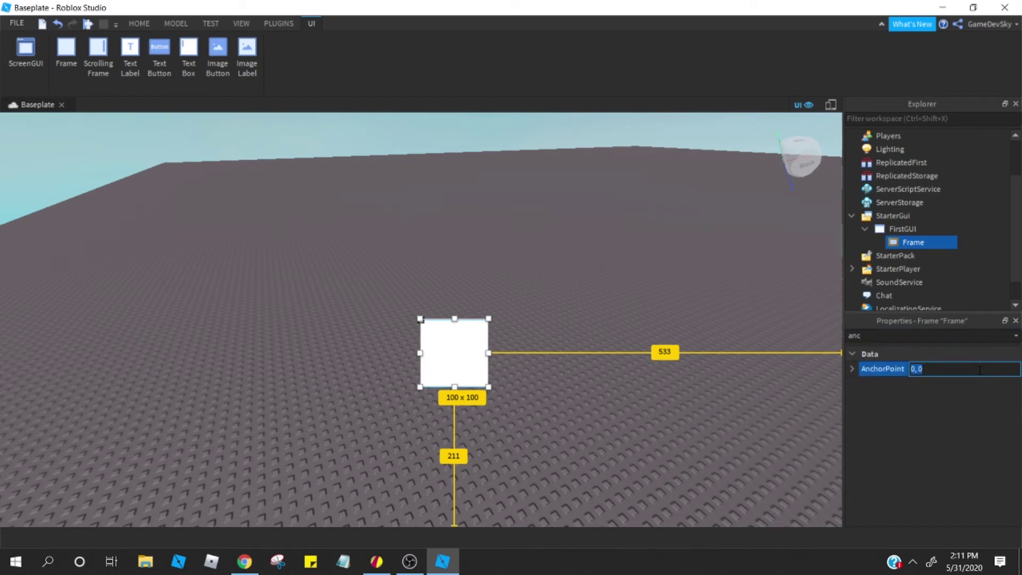
left_click(563, 384)
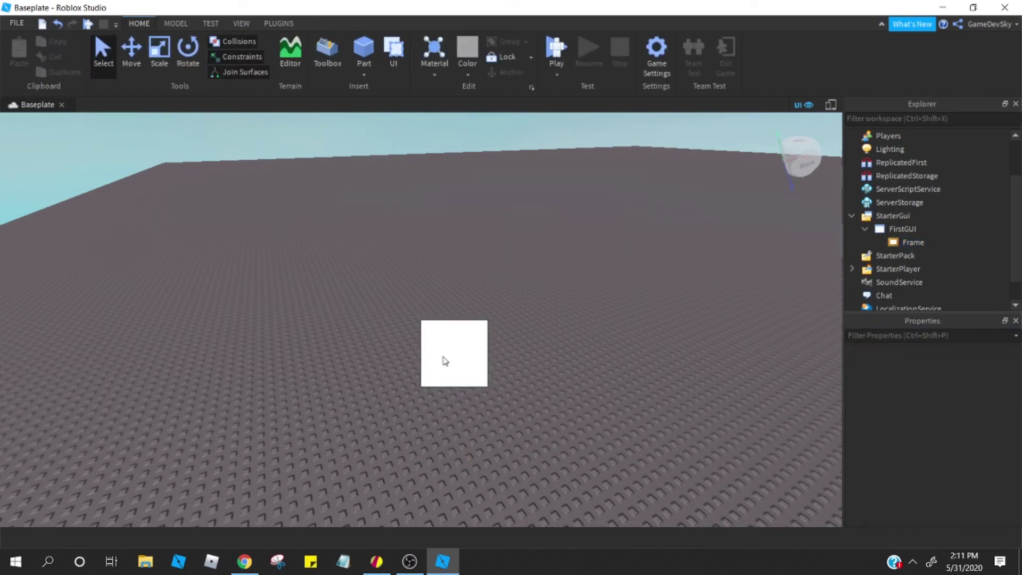
Step: Select the Frame, filter its properties by "anc" and open the AnchorPoint value for editing
left_click(913, 242)
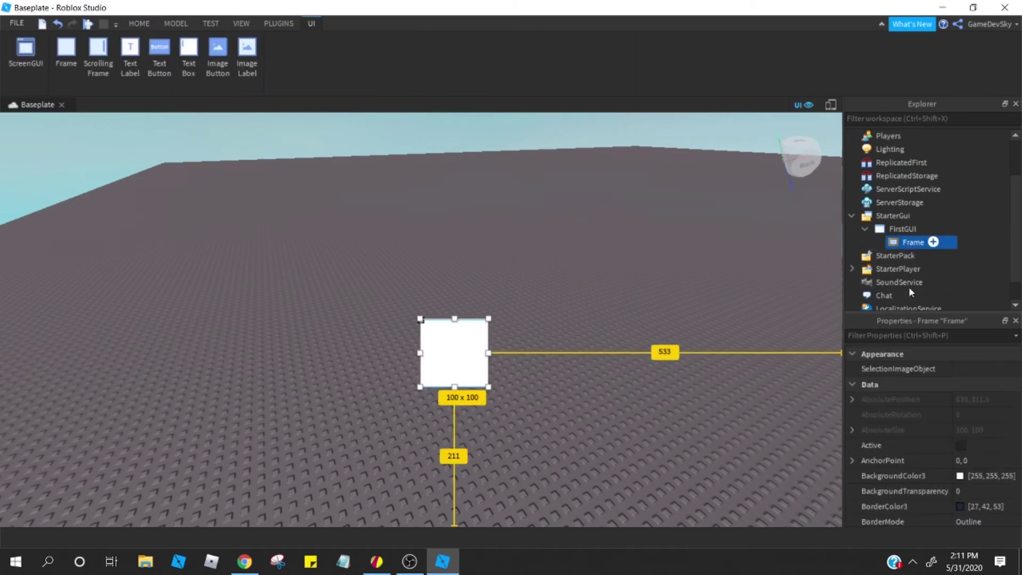
left_click(891, 336)
type("anc")
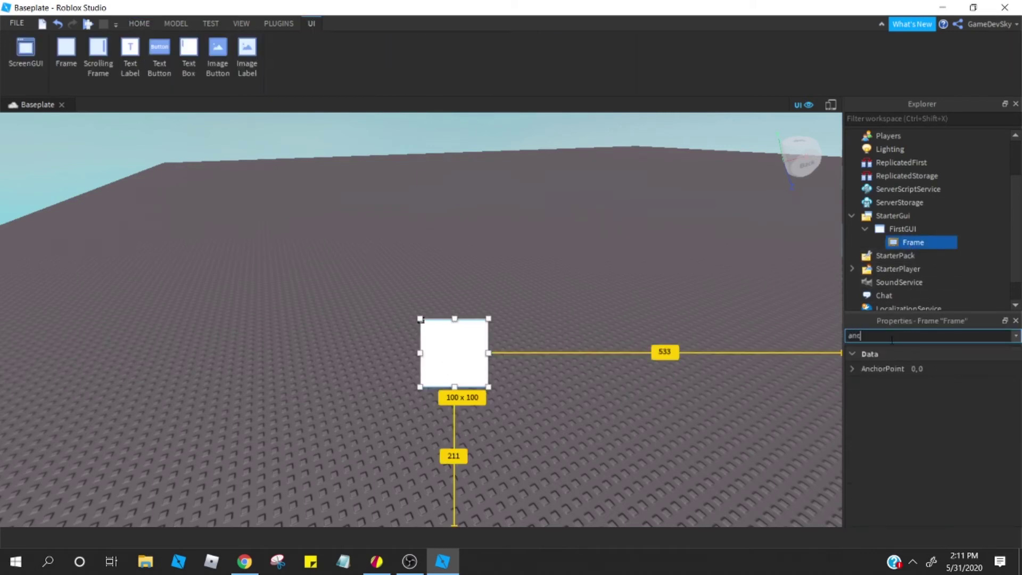
left_click(927, 370)
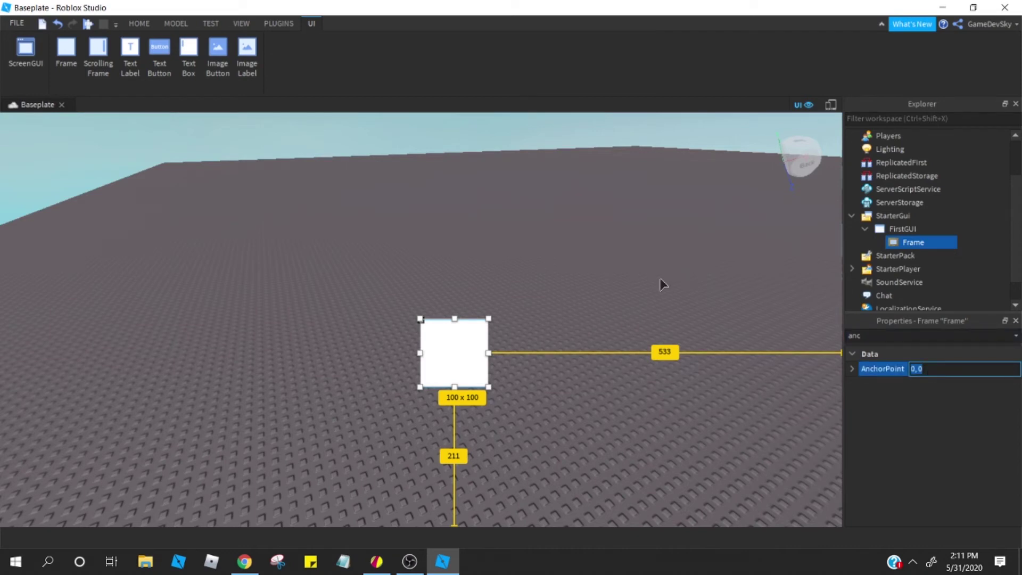
Step: Set the frame's AnchorPoint to 0.5, 0.5
type("0.5,0.54")
key("Return")
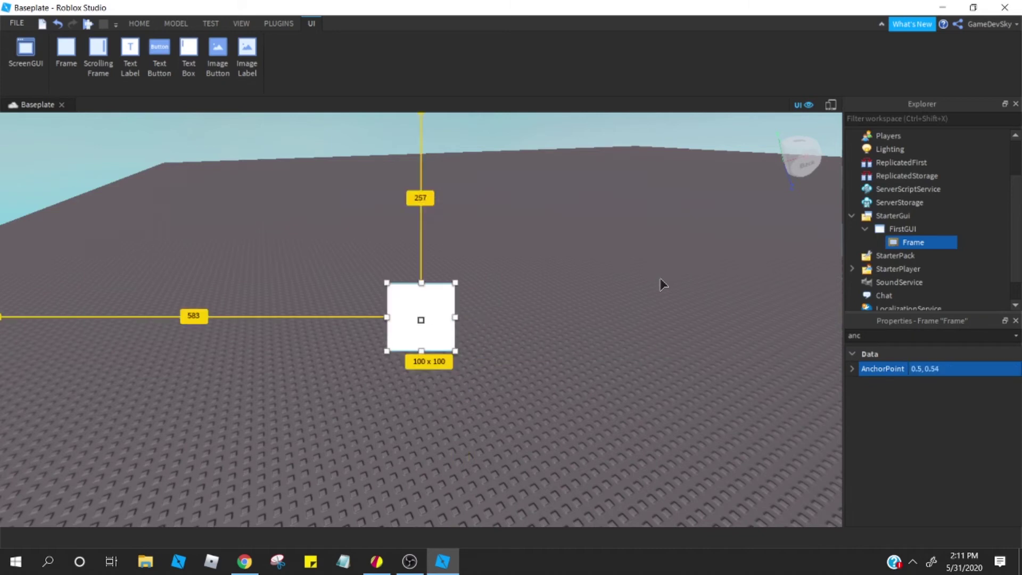
left_click(960, 368)
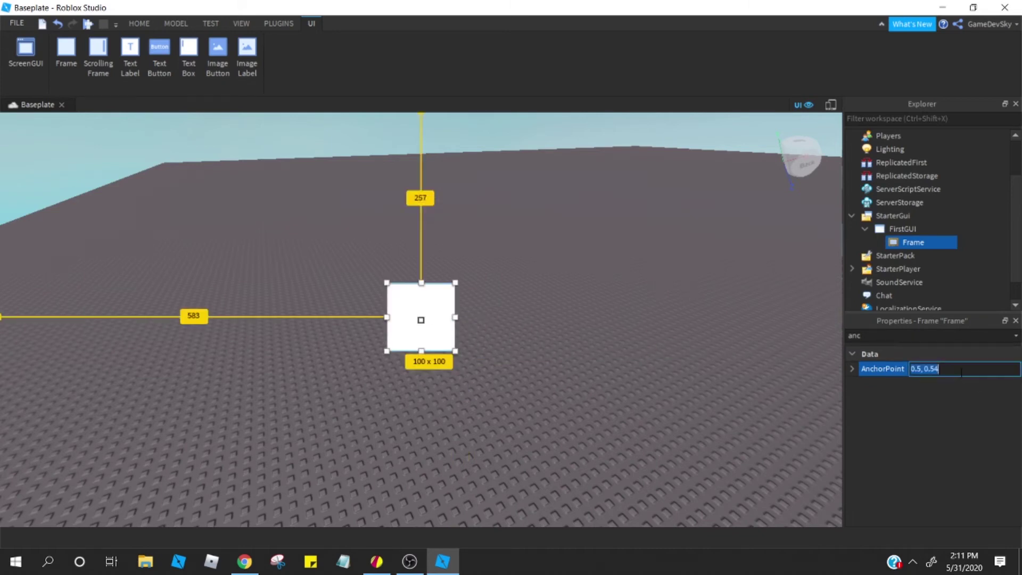
key("BackSpace")
type("0.5,0.5")
key("Return")
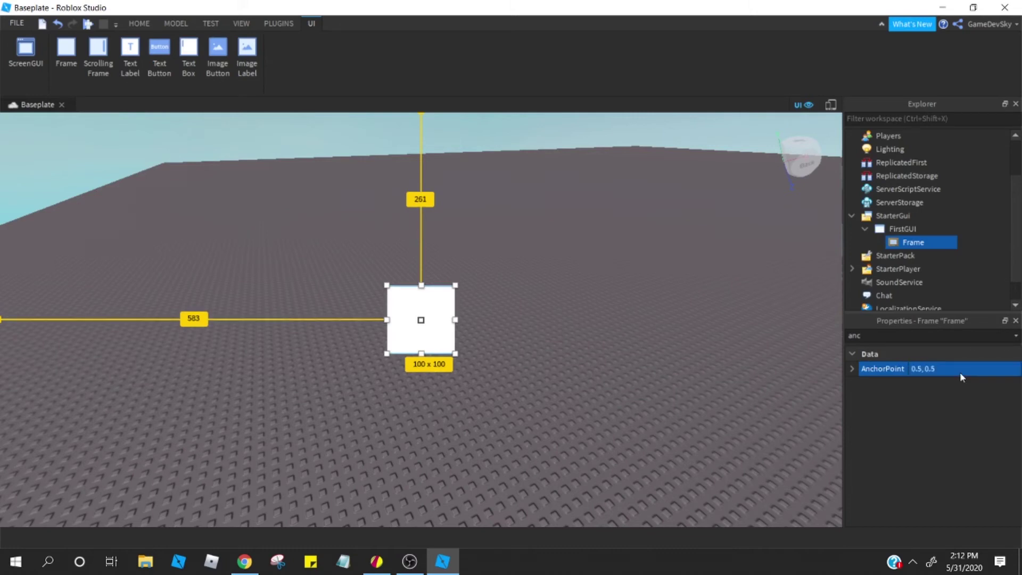
left_click(634, 367)
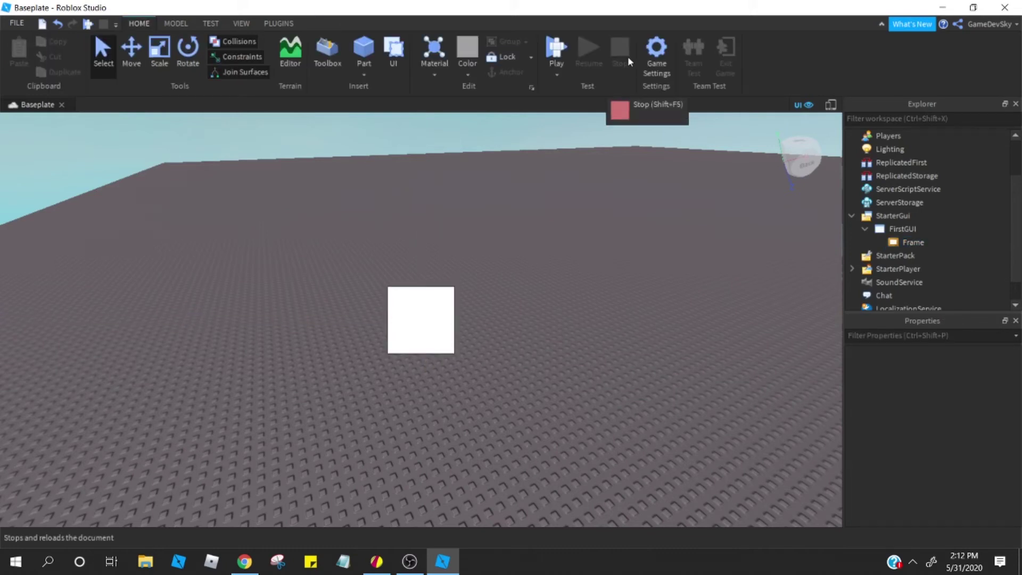
Step: Enlarge the frame to about 552 x 510 pixels and move it near the middle of the viewport
left_click(913, 243)
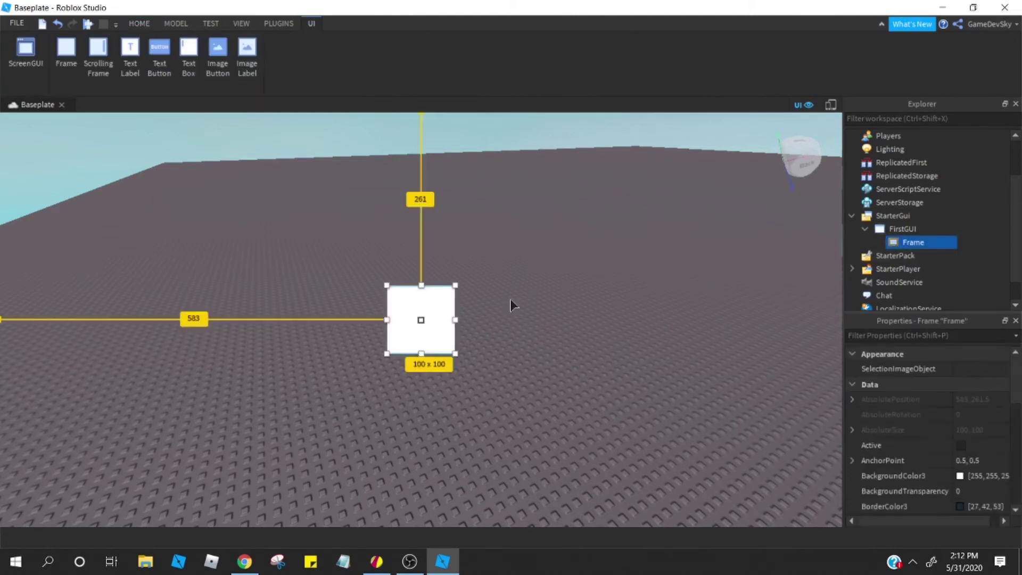
left_click_drag(456, 284, 623, 153)
left_click_drag(559, 232, 501, 276)
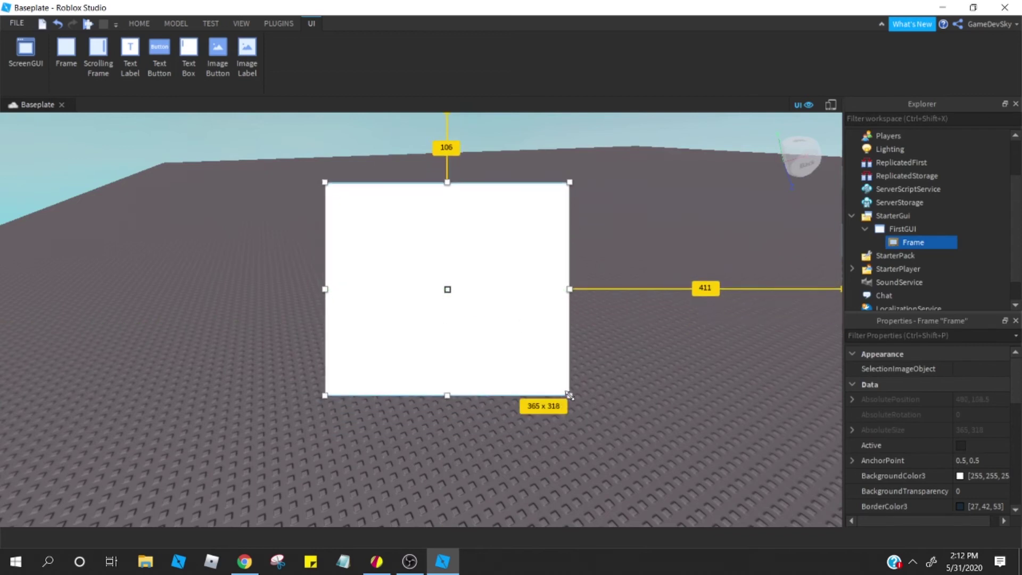
left_click(599, 456)
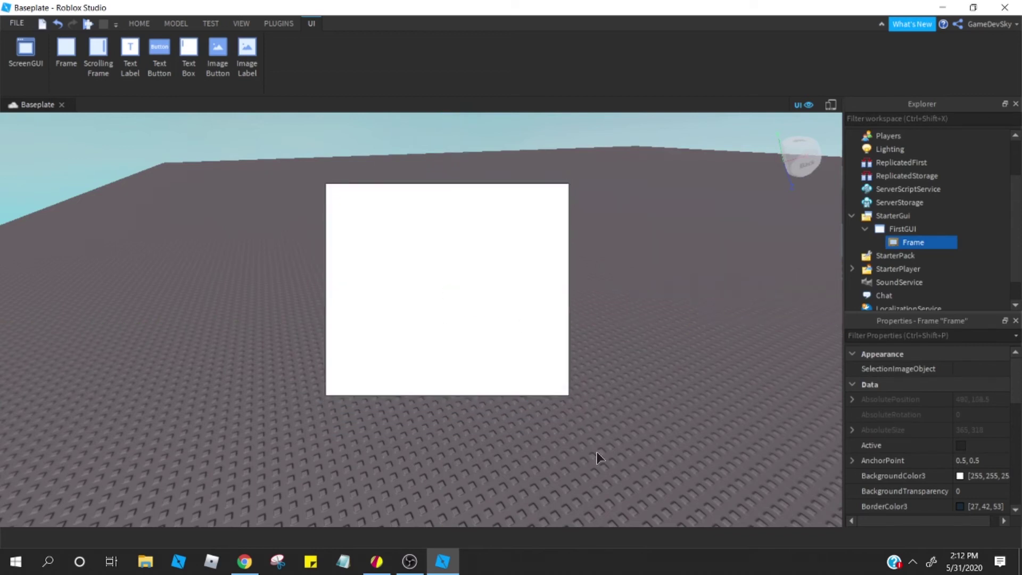
left_click(912, 242)
left_click_drag(570, 396, 694, 520)
left_click_drag(575, 351, 529, 324)
Step: Centre the frame on the screen by setting its Position to {0.5, 0},{0.5, 0}
left_click(925, 338)
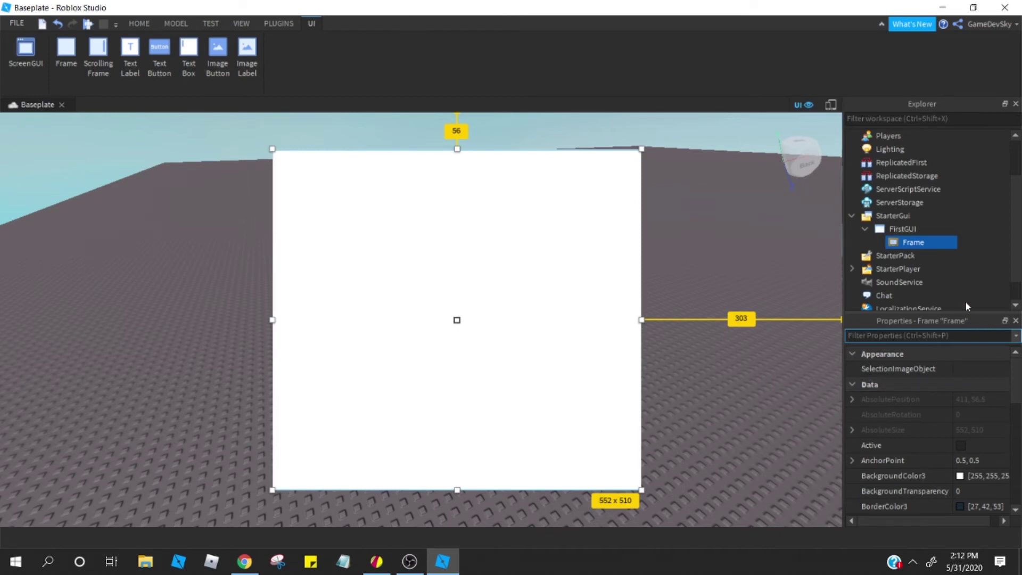
type("pos")
left_click(964, 384)
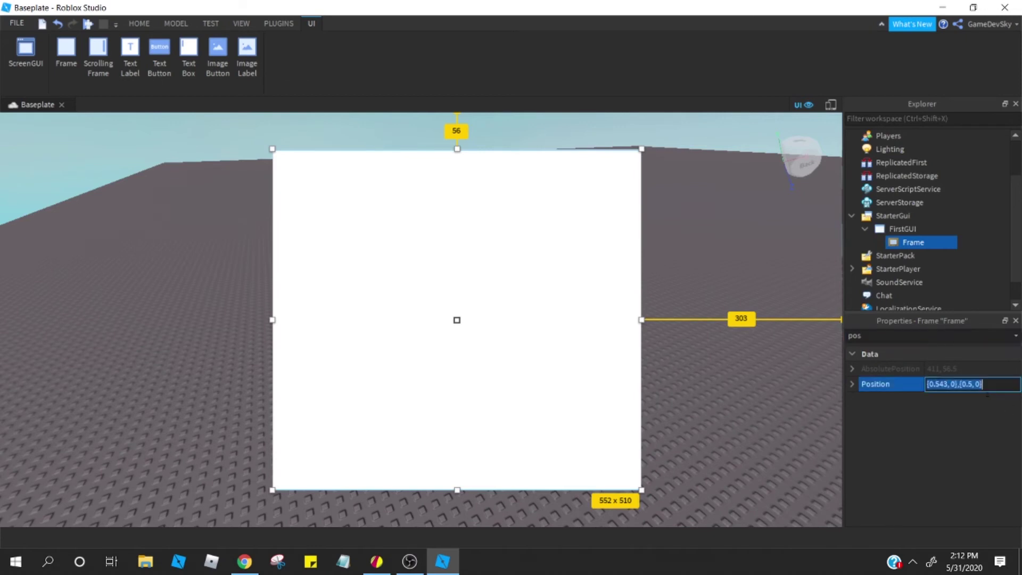
left_click(948, 384)
key("BackSpace")
key("BackSpace")
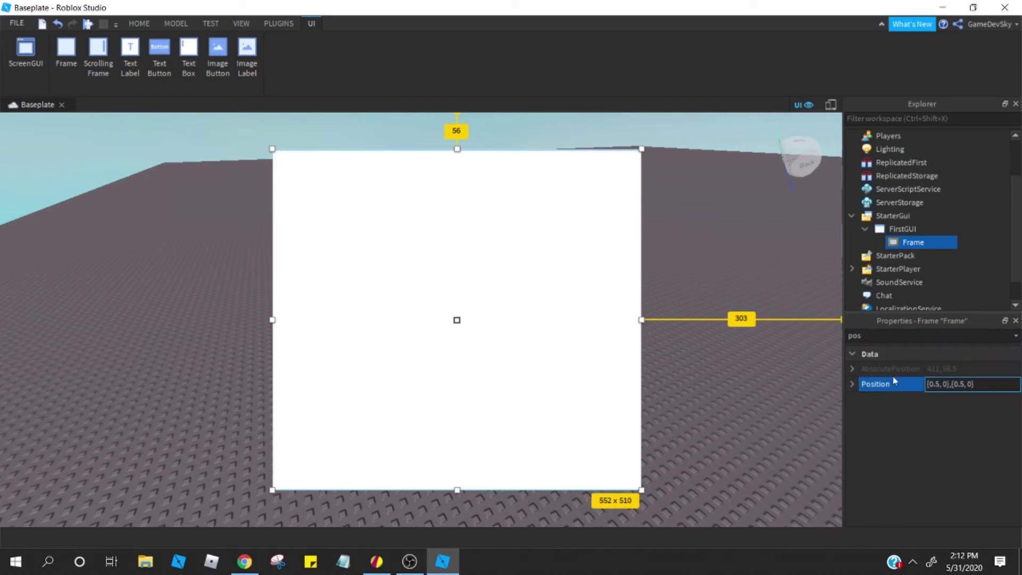
key("Return")
left_click(798, 294)
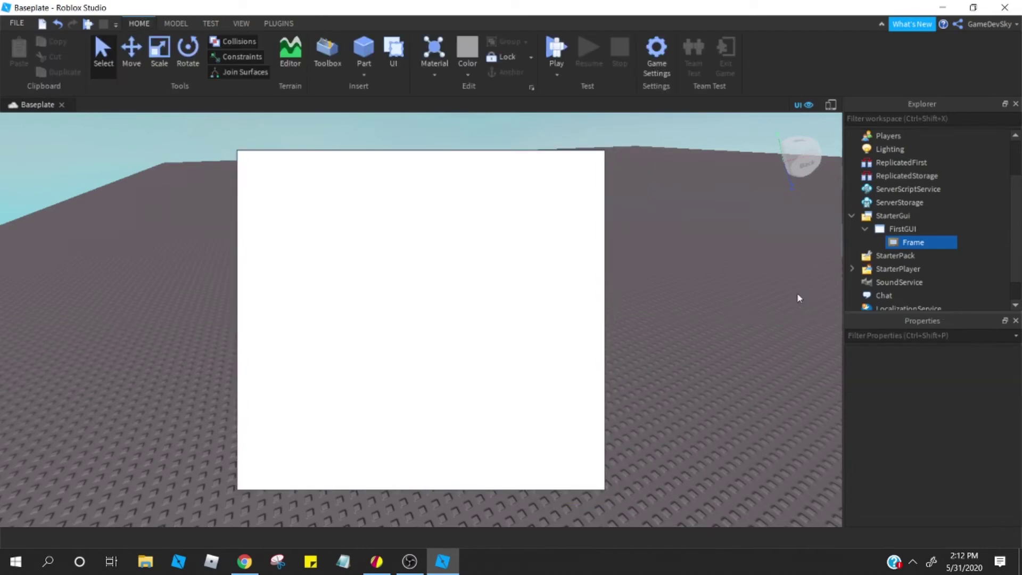
left_click(905, 243)
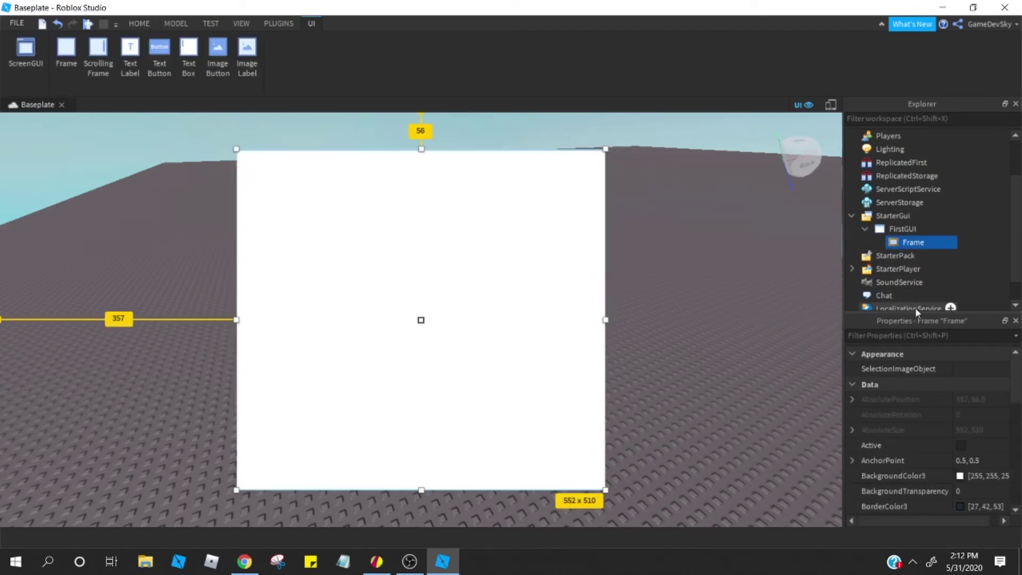
left_click(714, 347)
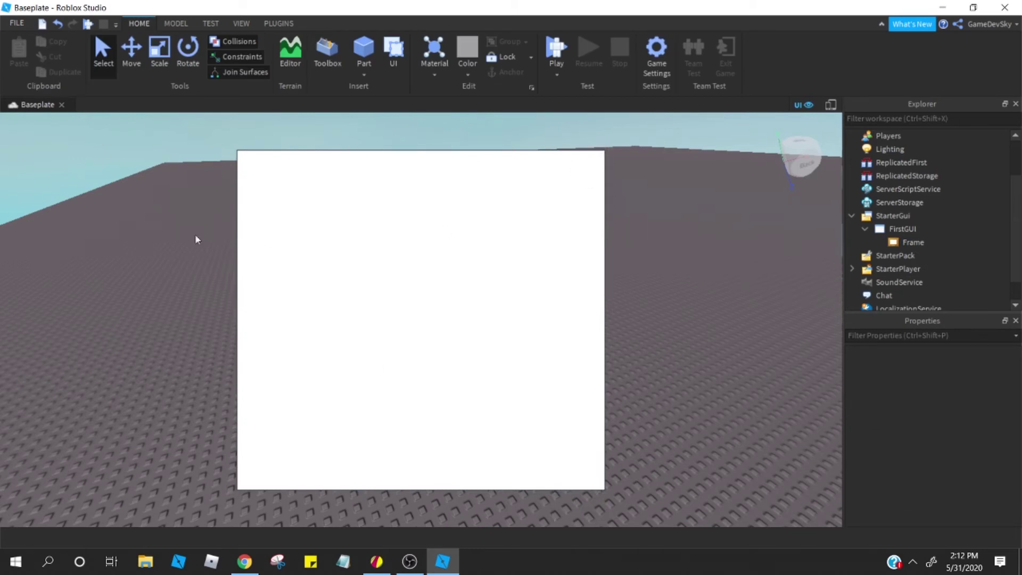
Step: Find the frame's BorderSizePixel property and set it to 100
left_click(924, 244)
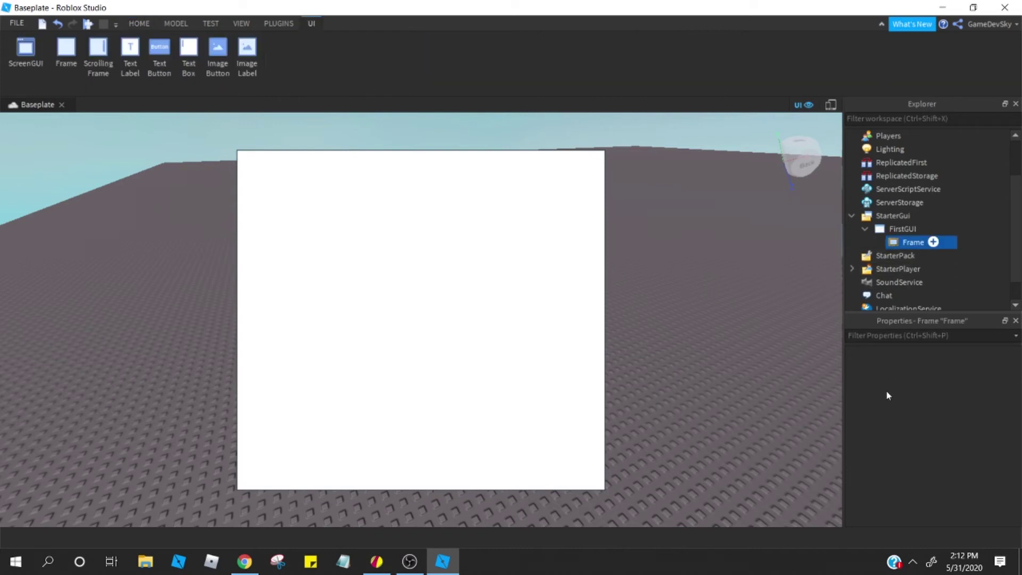
left_click(893, 336)
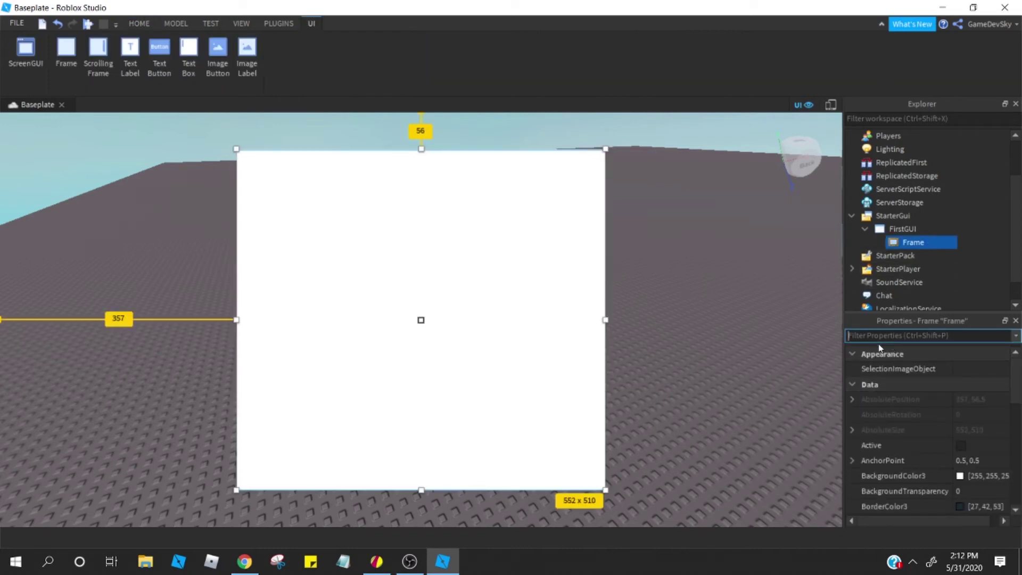
type("bor")
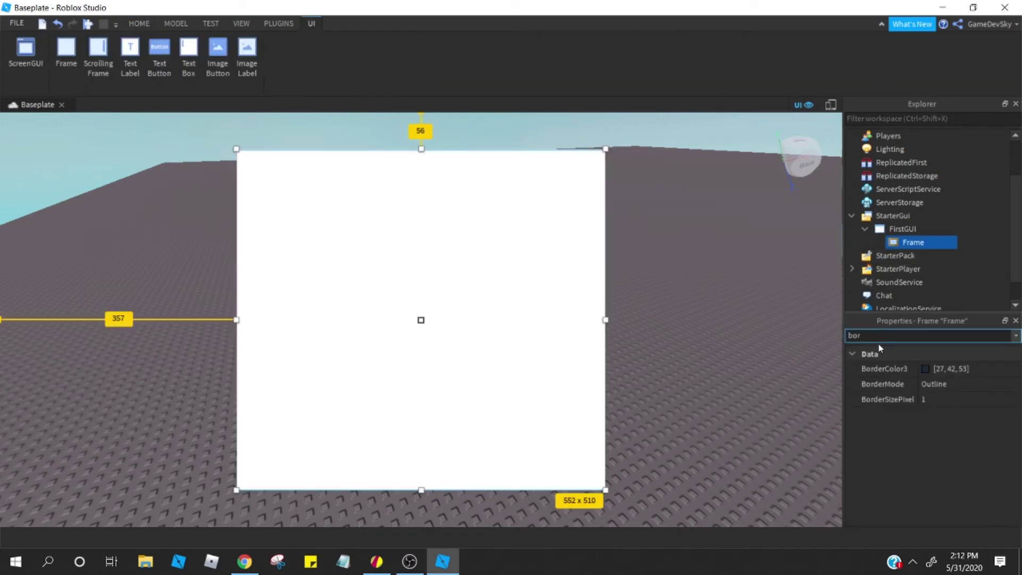
type("dersizepixel")
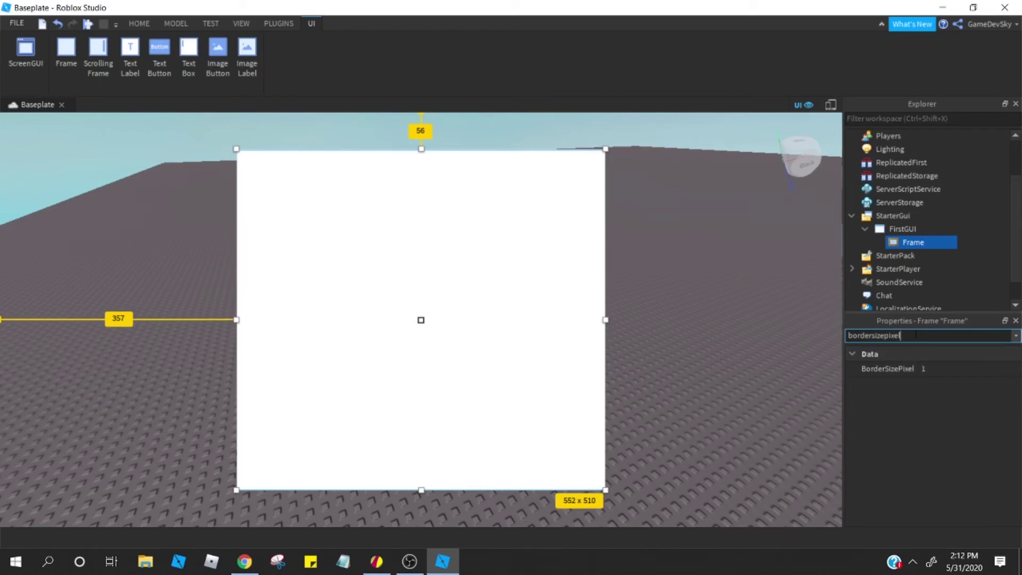
left_click(943, 363)
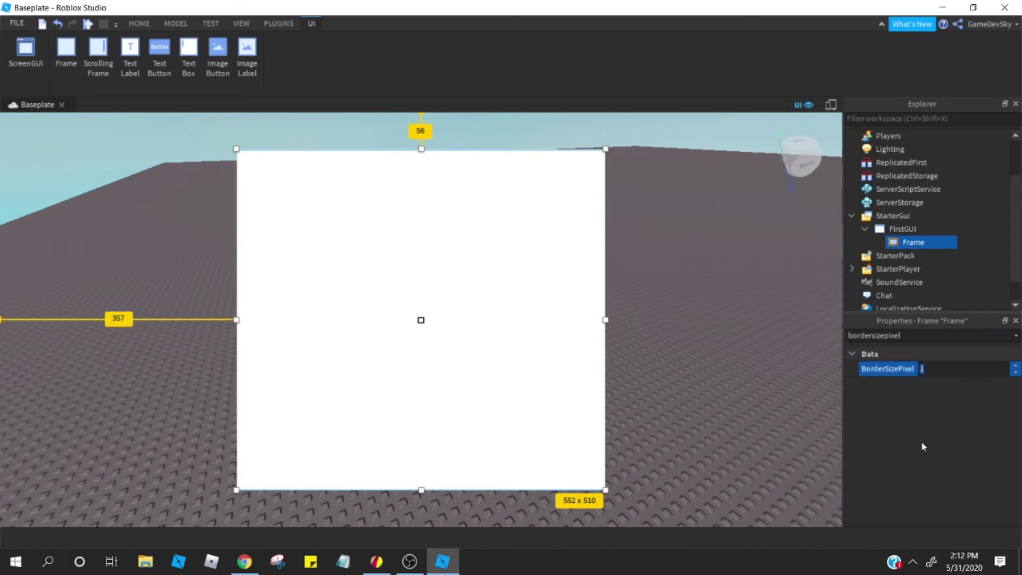
type("100")
key("Return")
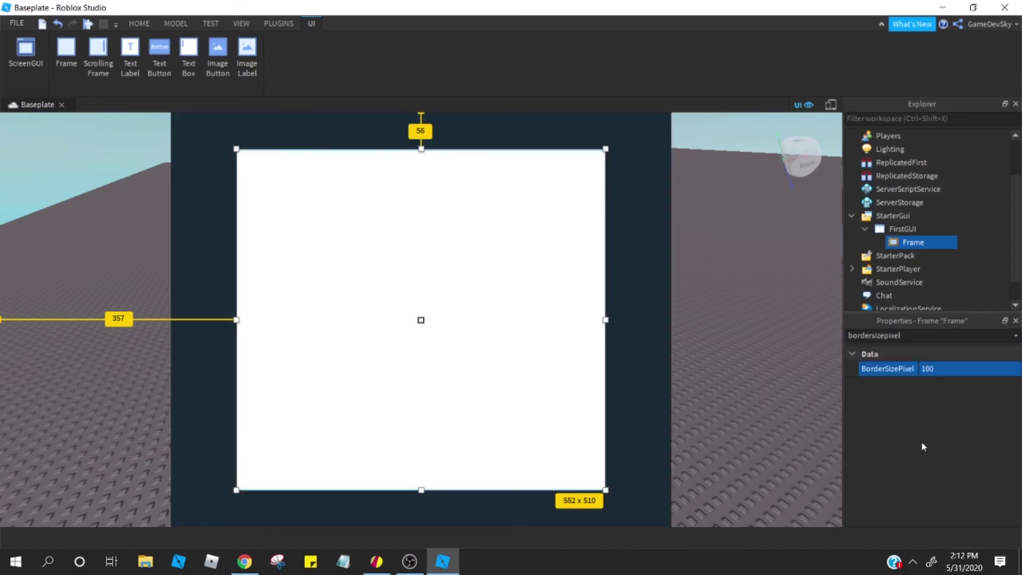
left_click(1008, 372)
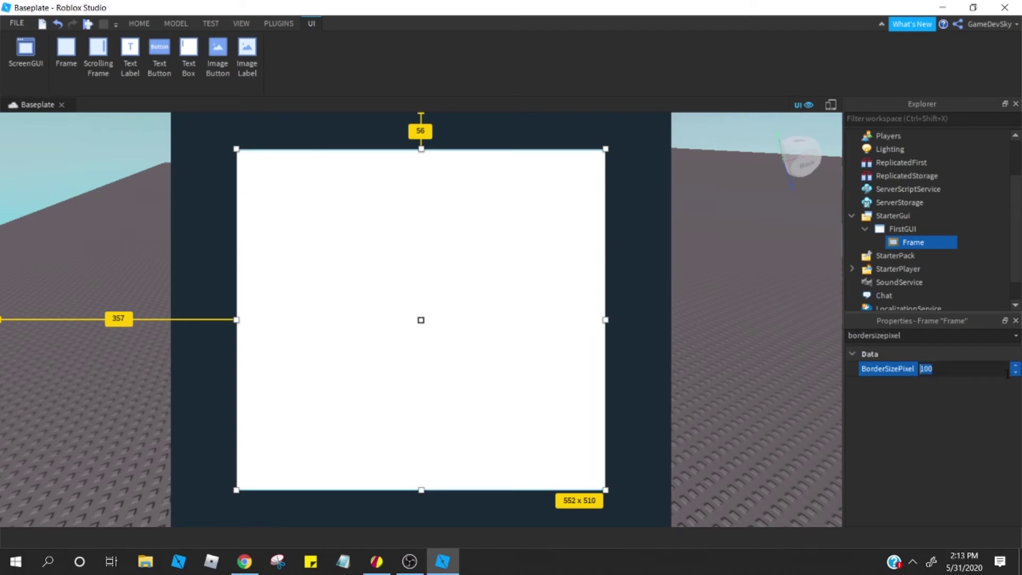
type("10000")
key("Escape")
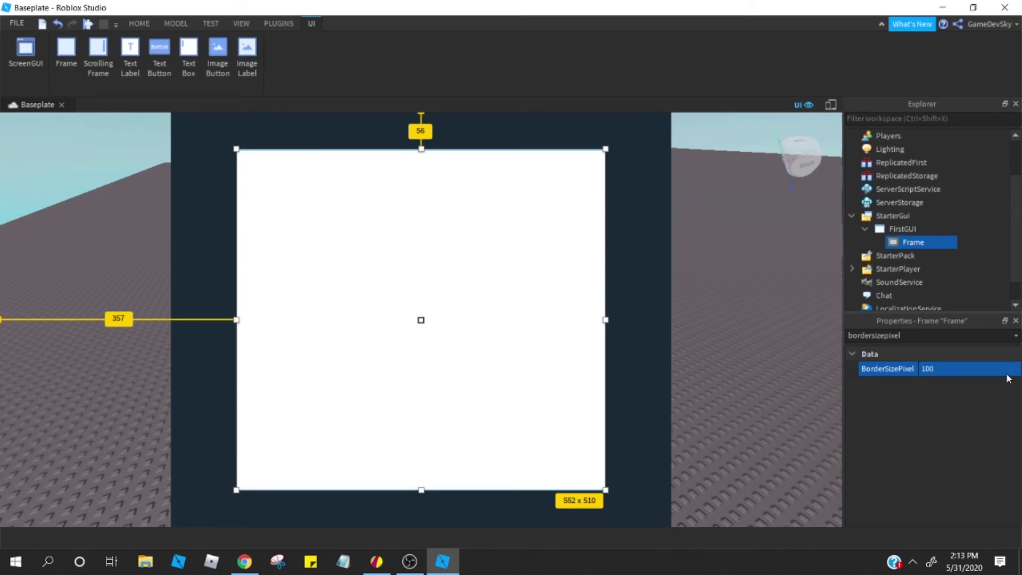
Step: Reduce the frame's BorderSizePixel to 1 and finally to 0 to remove the border
left_click(1008, 373)
key("BackSpace")
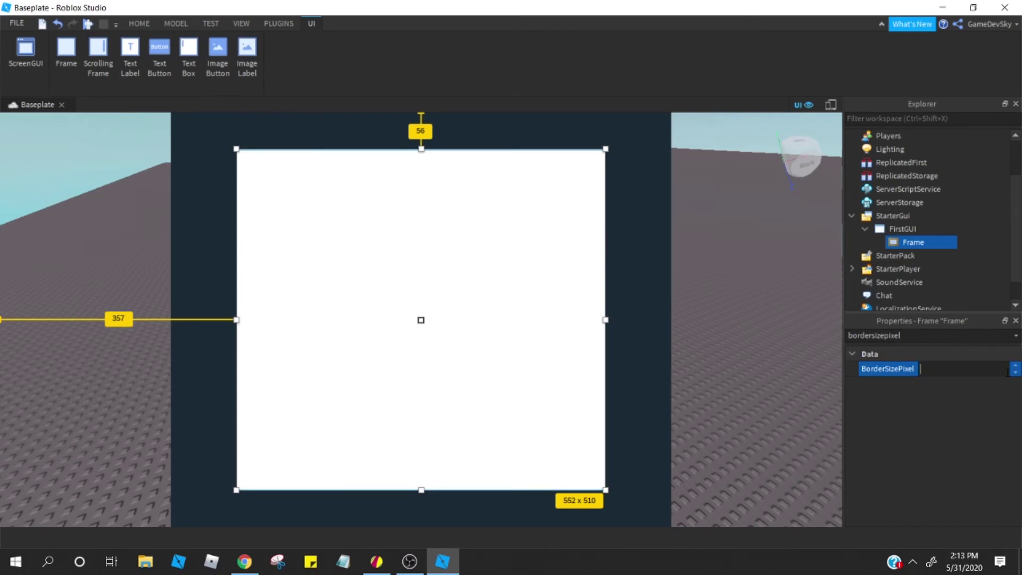
type("1")
key("Return")
left_click(1008, 376)
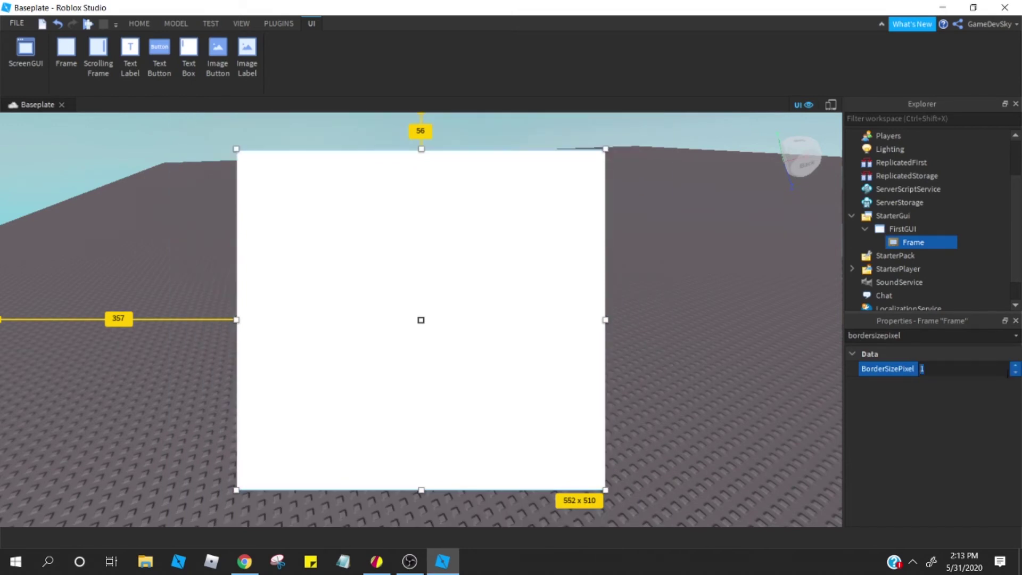
type("0")
key("Return")
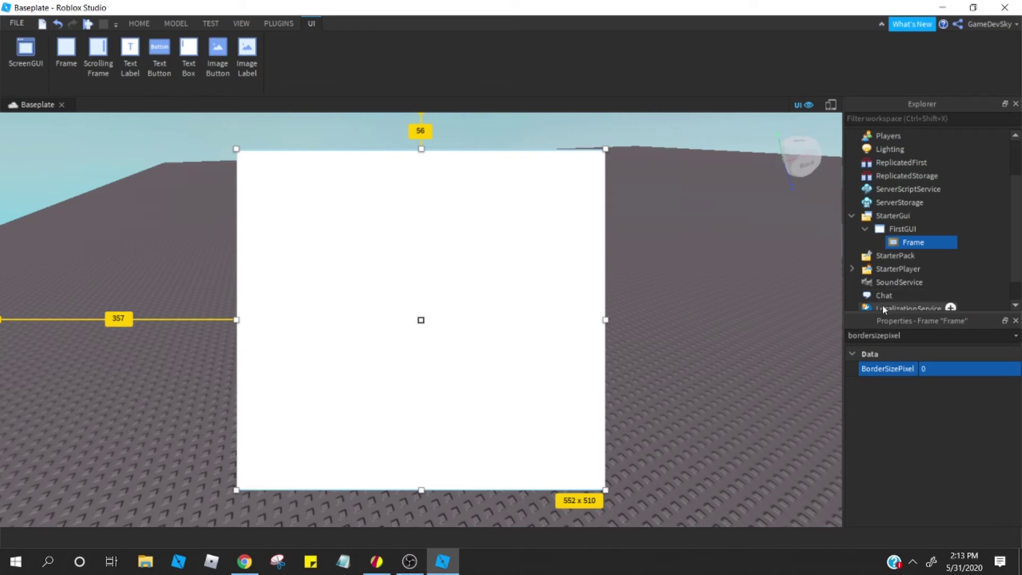
Step: Try BorderSizePixel values of 3 and 5 on the frame, and restore it to 0
left_click(958, 368)
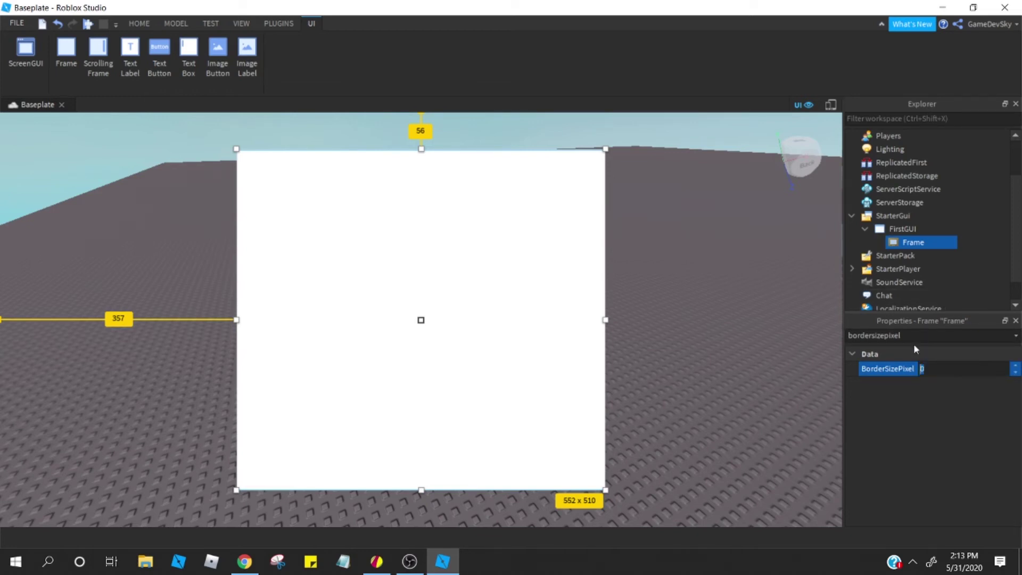
type("3")
key("Return")
left_click(939, 366)
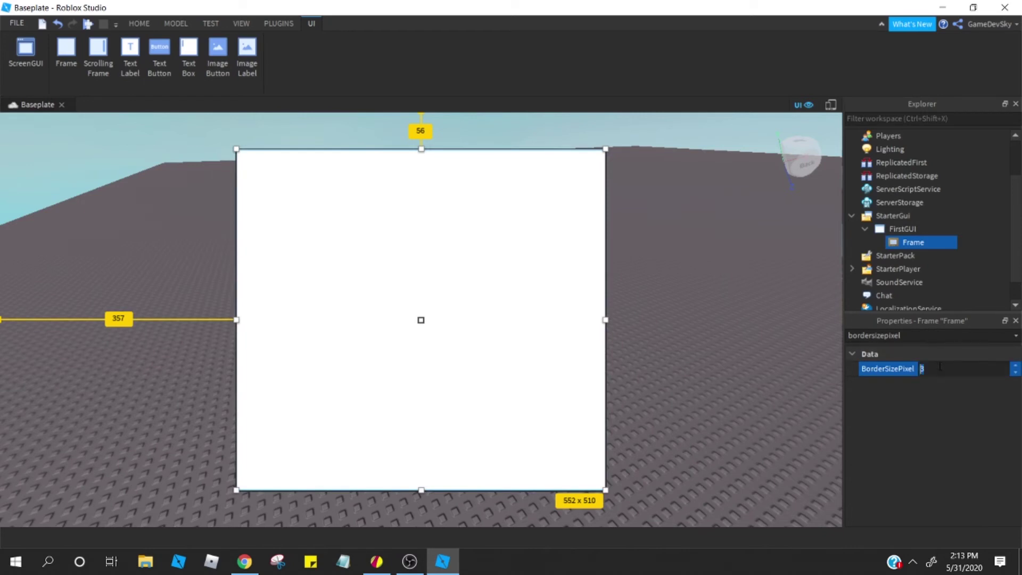
type("5")
key("Return")
left_click(939, 368)
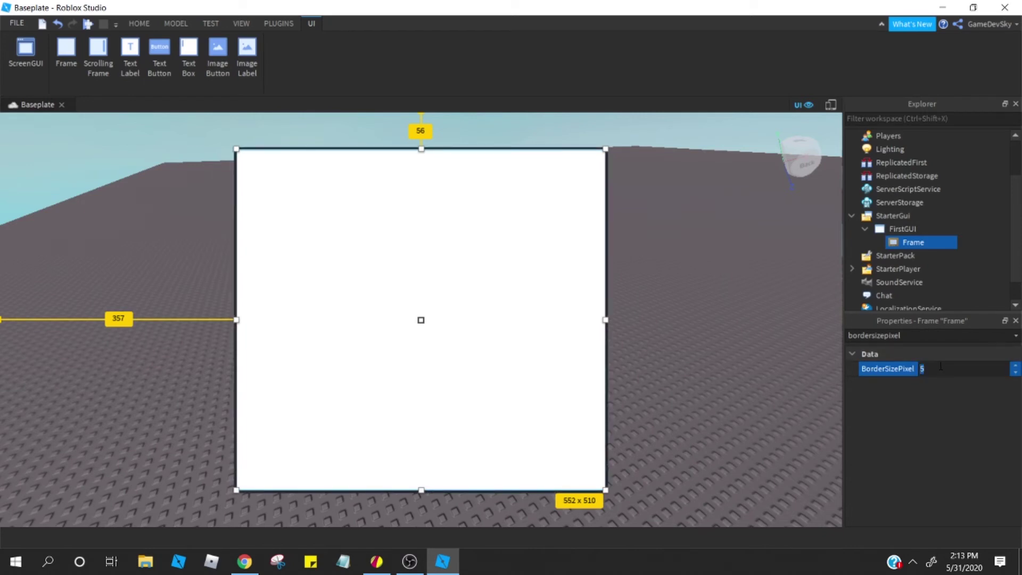
type("0")
key("Return")
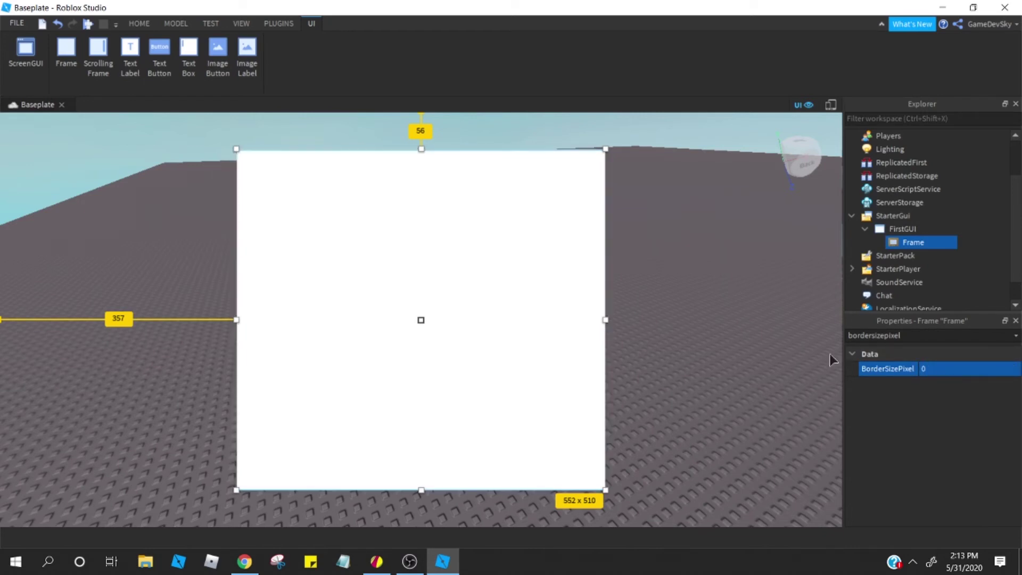
Step: Set the frame's BackgroundTransparency to 0.8 and view it against the scene
left_click(962, 336)
type("bac")
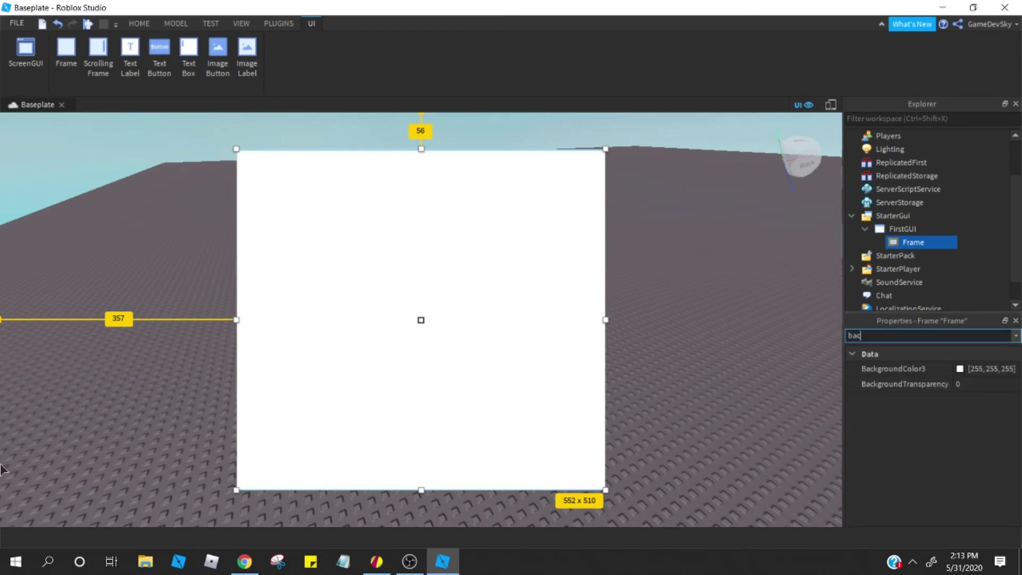
left_click(974, 388)
type("0.8")
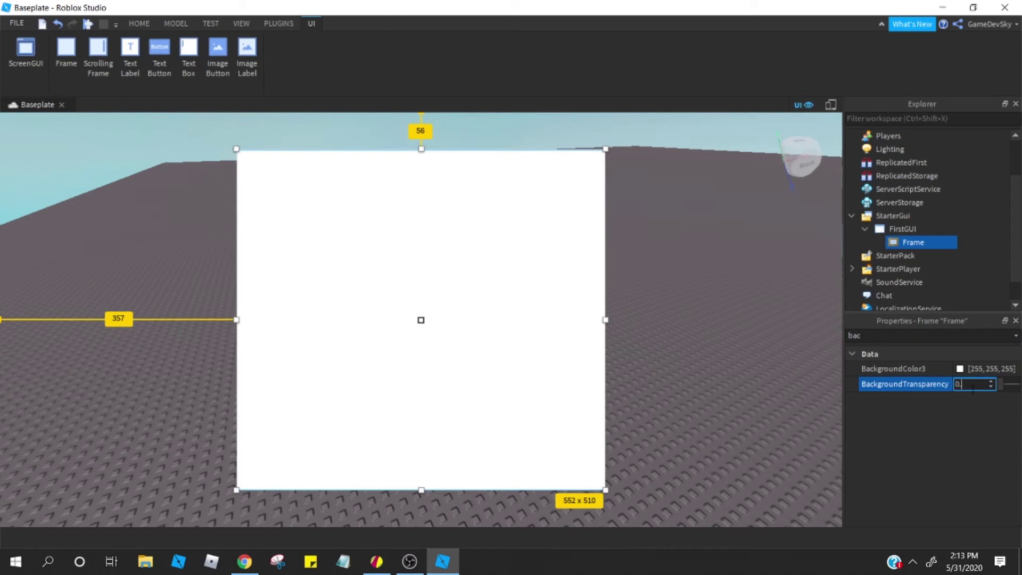
key("Return")
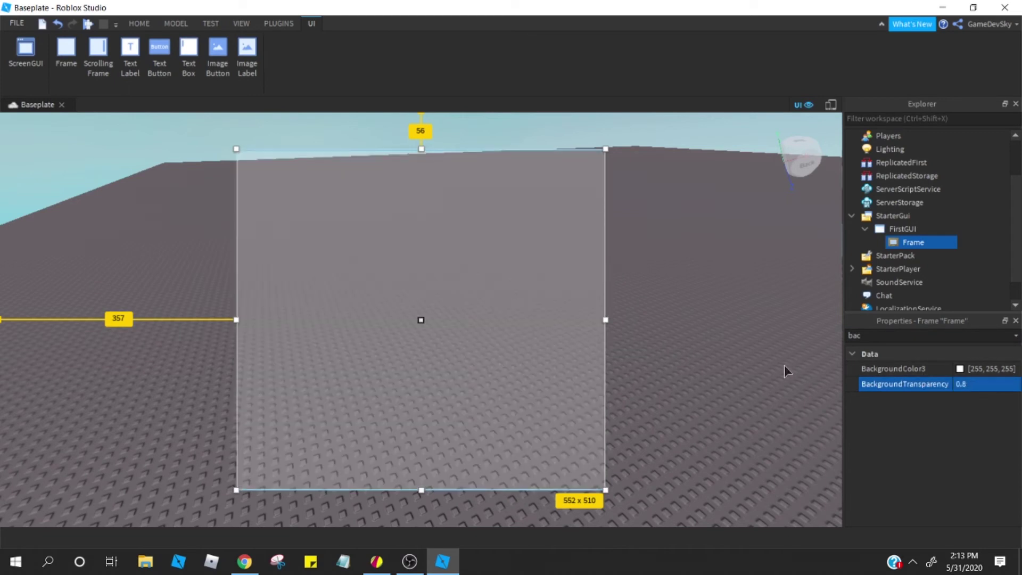
left_click(785, 365)
mouse_move(699, 468)
right_mouse_down()
mouse_move(704, 436)
mouse_move(699, 448)
right_mouse_up()
Step: Change the frame's BackgroundColor3 to turquoise, RGB 0, 255, 213
left_click(918, 242)
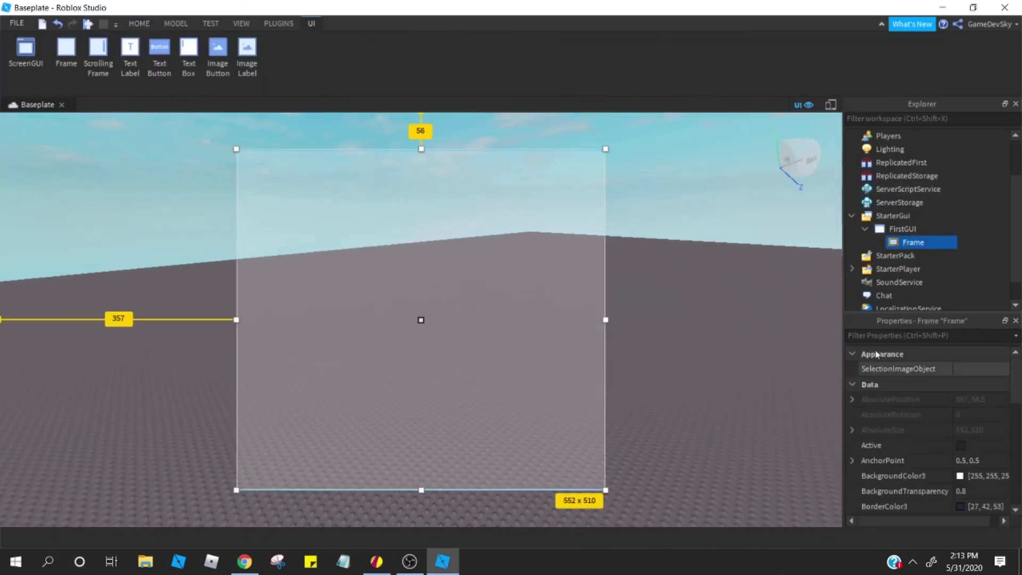
left_click(867, 336)
type("bac")
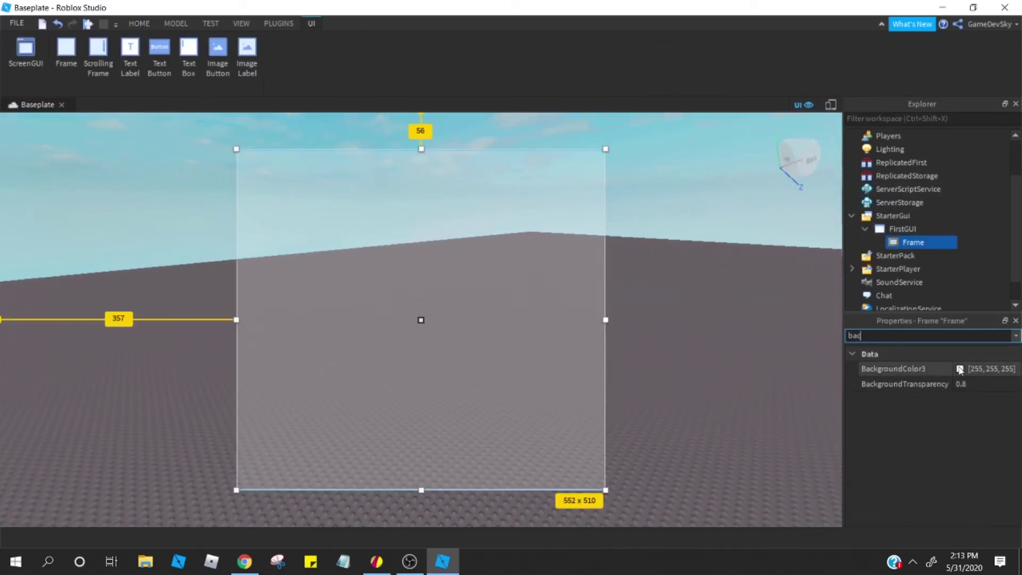
left_click(960, 369)
left_click_drag(606, 261, 580, 118)
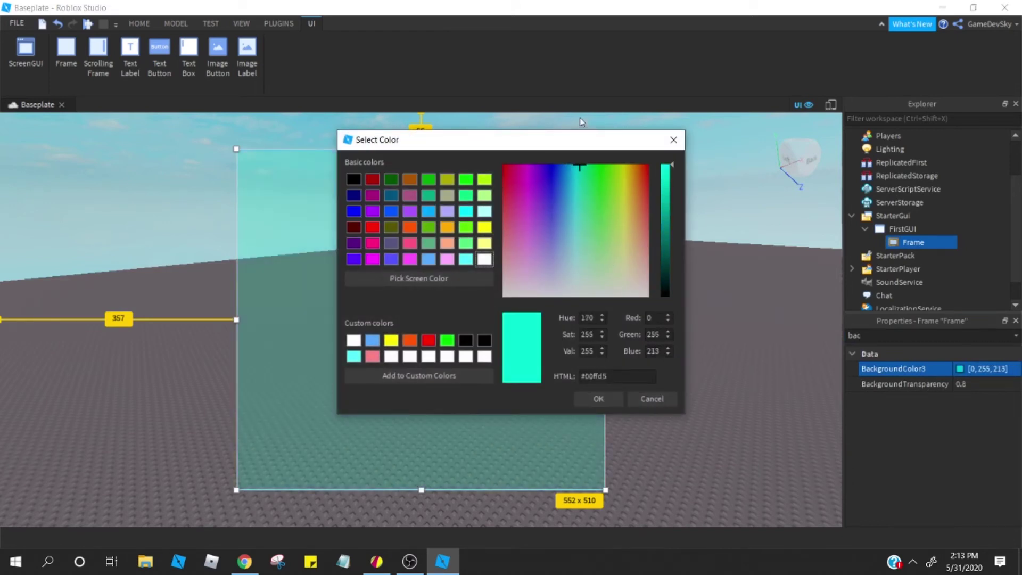
left_click(598, 399)
left_click(611, 396)
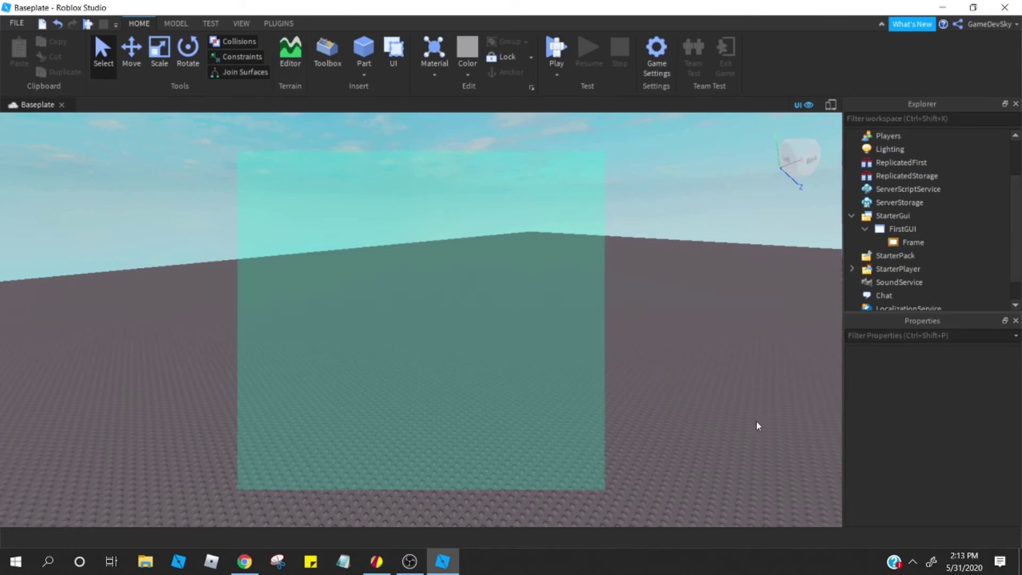
Step: Set the frame's BackgroundTransparency to 0 to make it fully opaque
right_click_drag(758, 426, 477, 304)
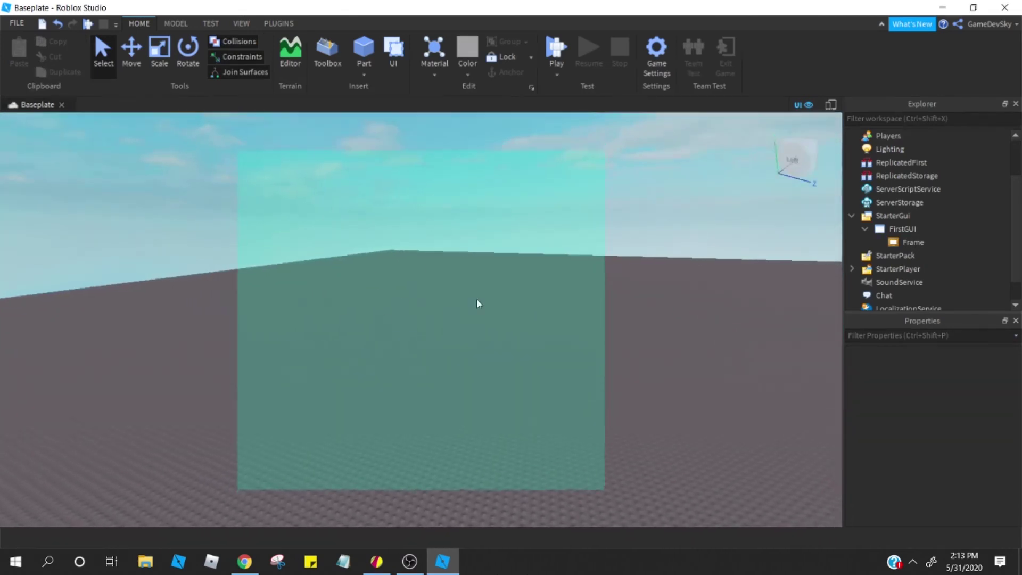
scroll(495, 305, "up", 3)
scroll(493, 325, "down", 4)
scroll(493, 324, "up", 1)
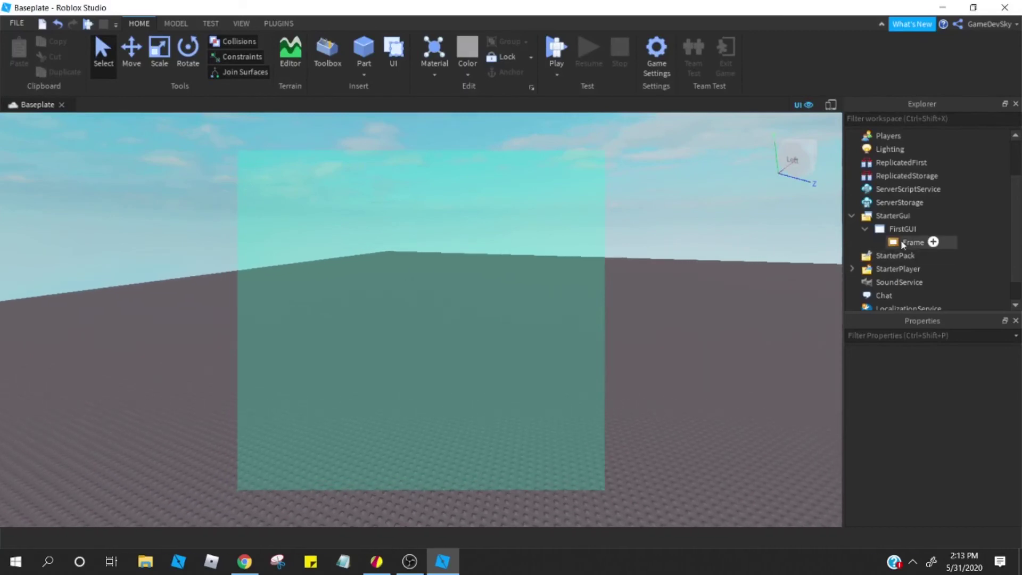
left_click(903, 246)
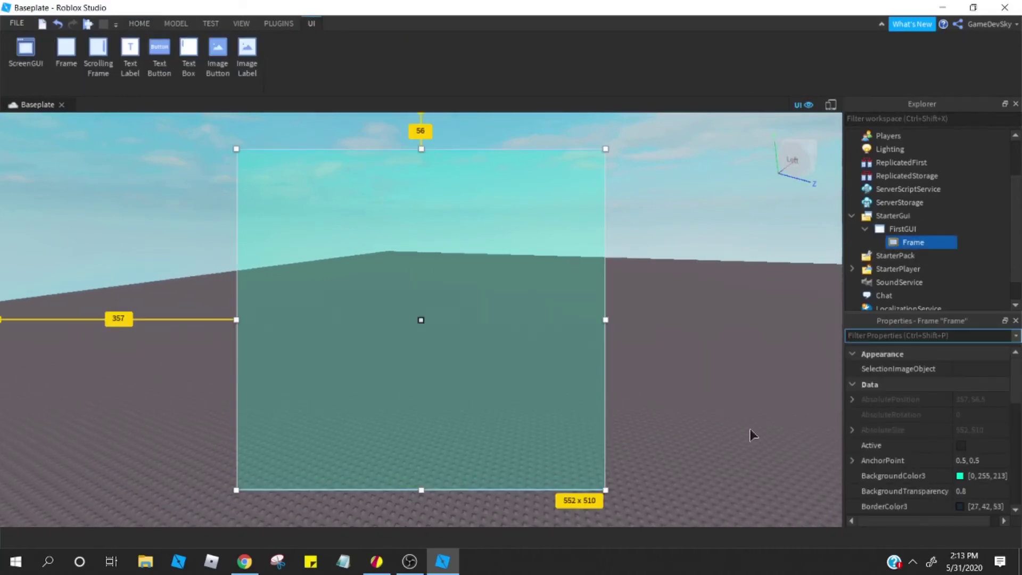
type("tra")
left_click(967, 369)
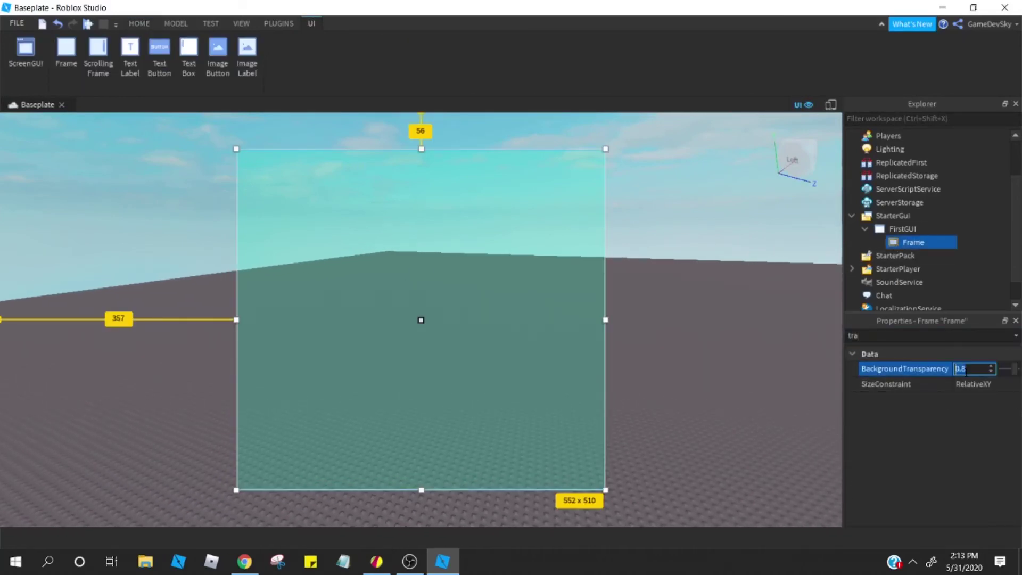
key("BackSpace")
type("0")
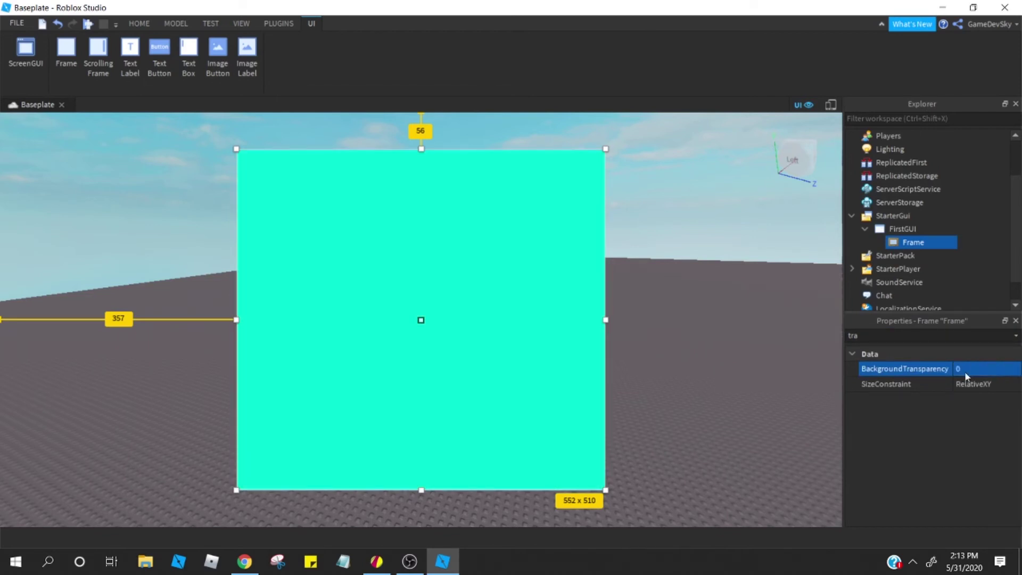
key("Return")
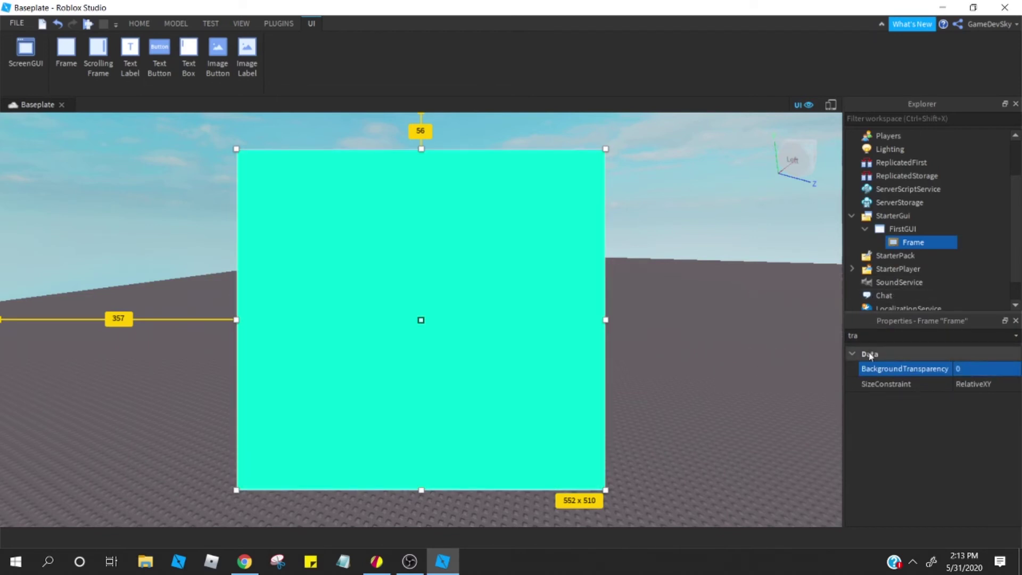
Step: Clear the property filter and view the opaque turquoise frame against the scene from another camera angle
left_click(870, 336)
key("BackSpace")
key("BackSpace")
key("BackSpace")
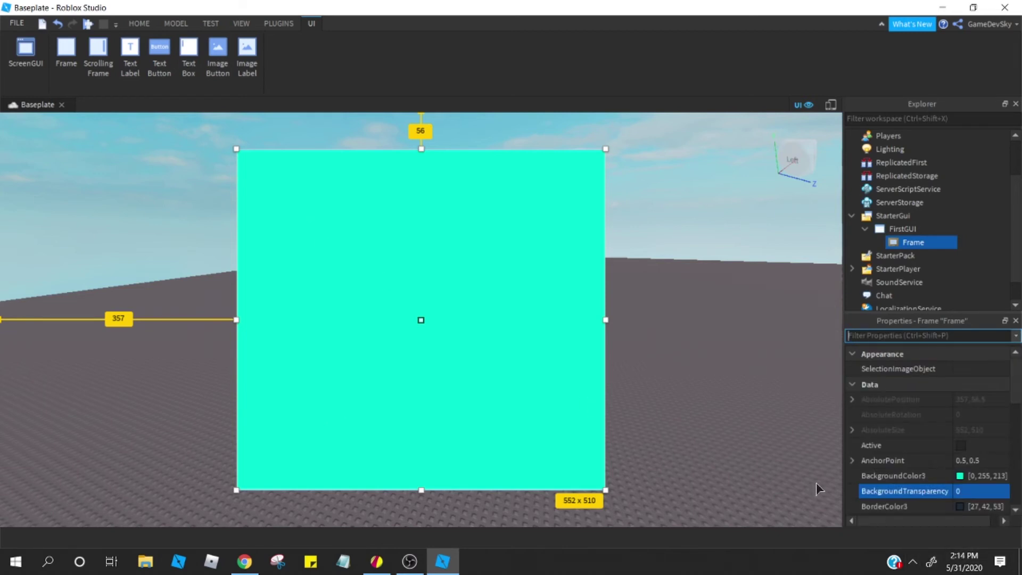
left_click(699, 461)
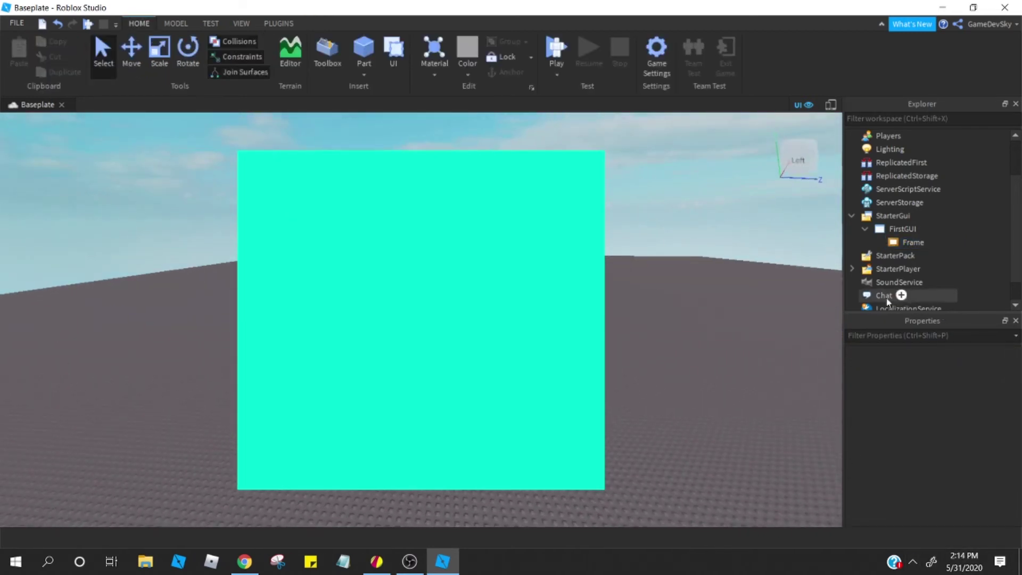
left_click(907, 245)
left_click(691, 264)
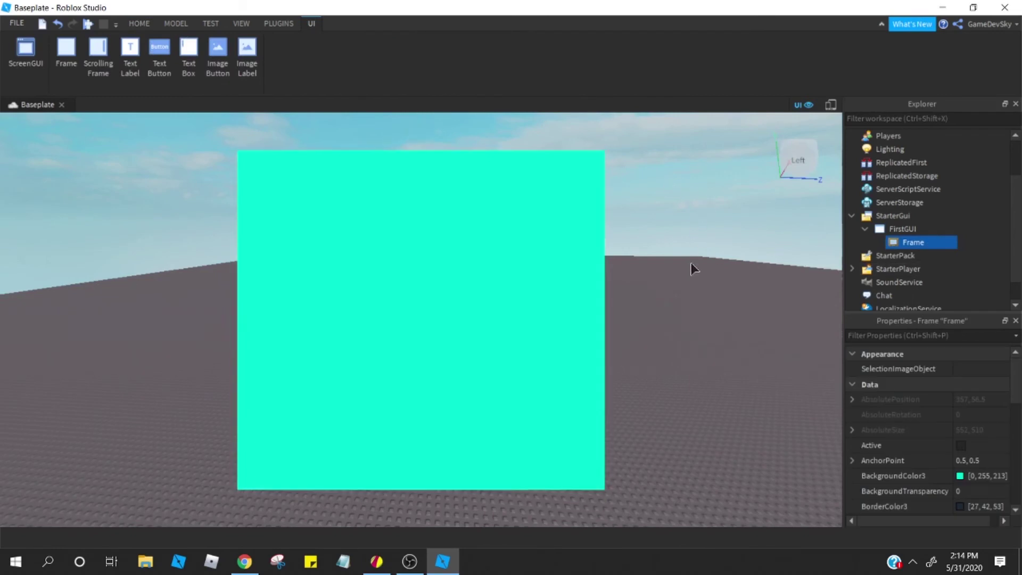
right_click_drag(675, 263, 745, 250)
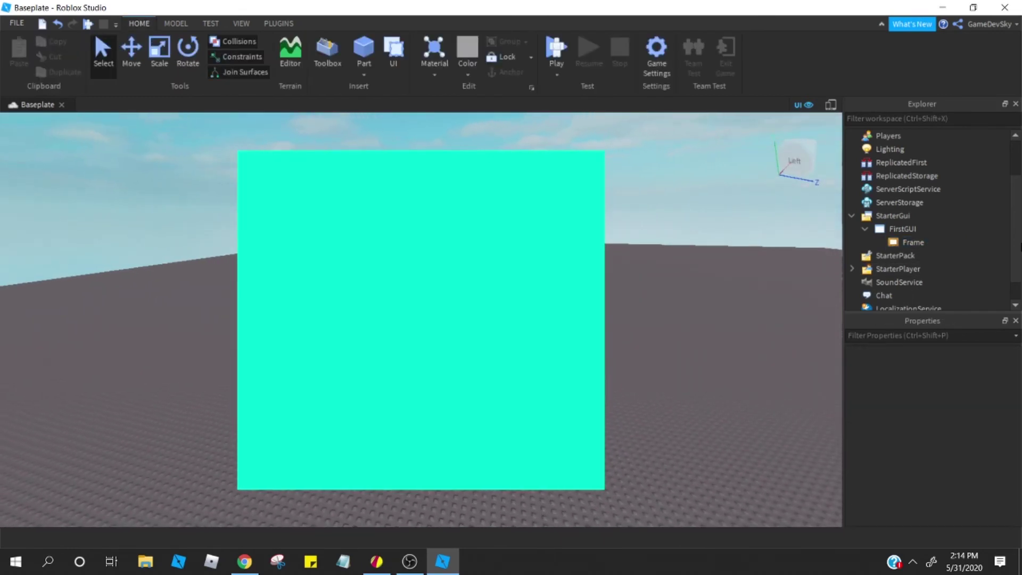
Step: Rename the frame inside FirstGUI as ShopBase
left_click(931, 242)
left_click(904, 333)
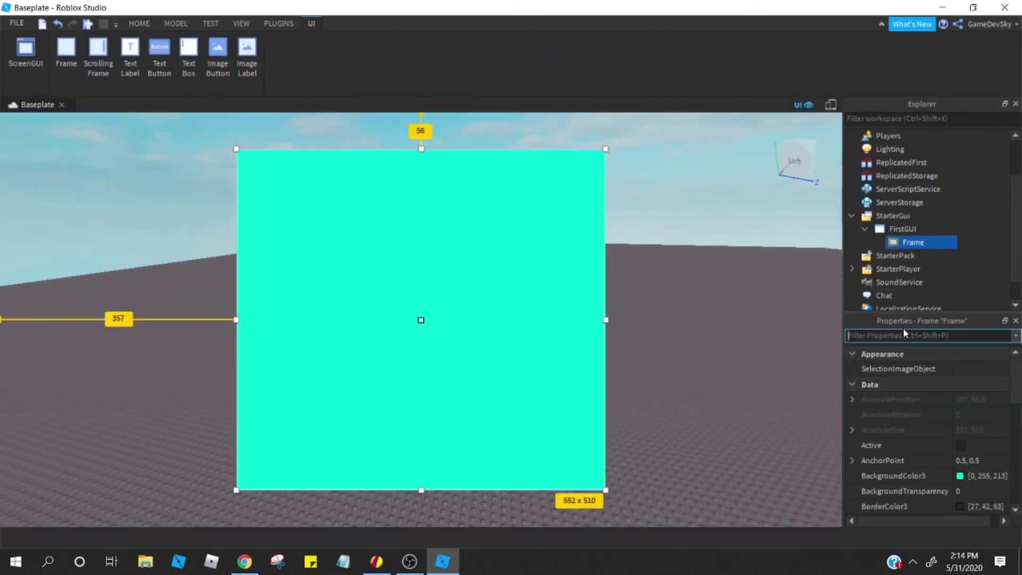
type("na")
left_click(915, 384)
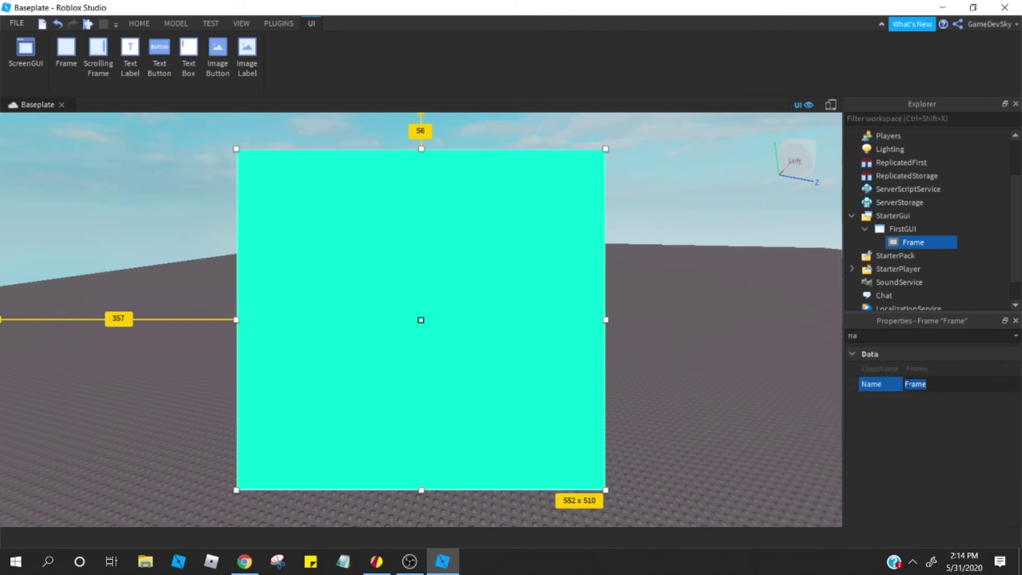
type("ShopBase")
key("Return")
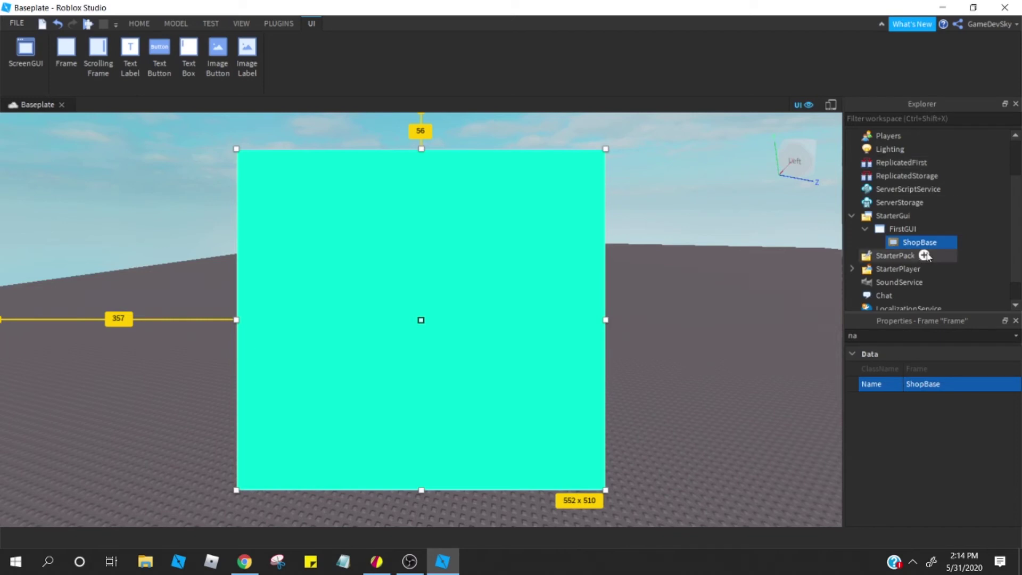
Step: Insert a TextLabel inside ShopBase and set its BackgroundTransparency to 1
left_click(945, 243)
left_click(923, 305)
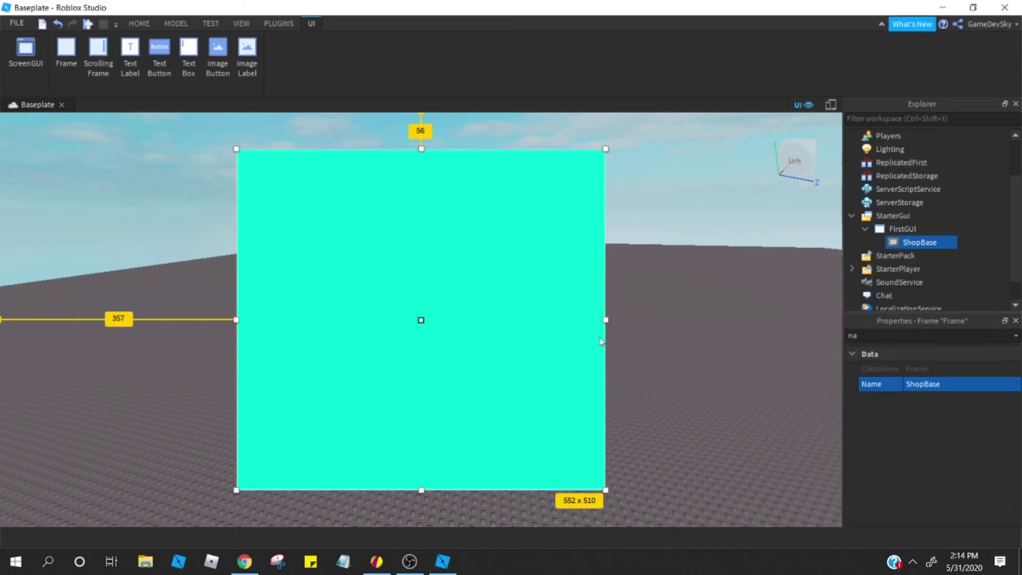
left_click(928, 335)
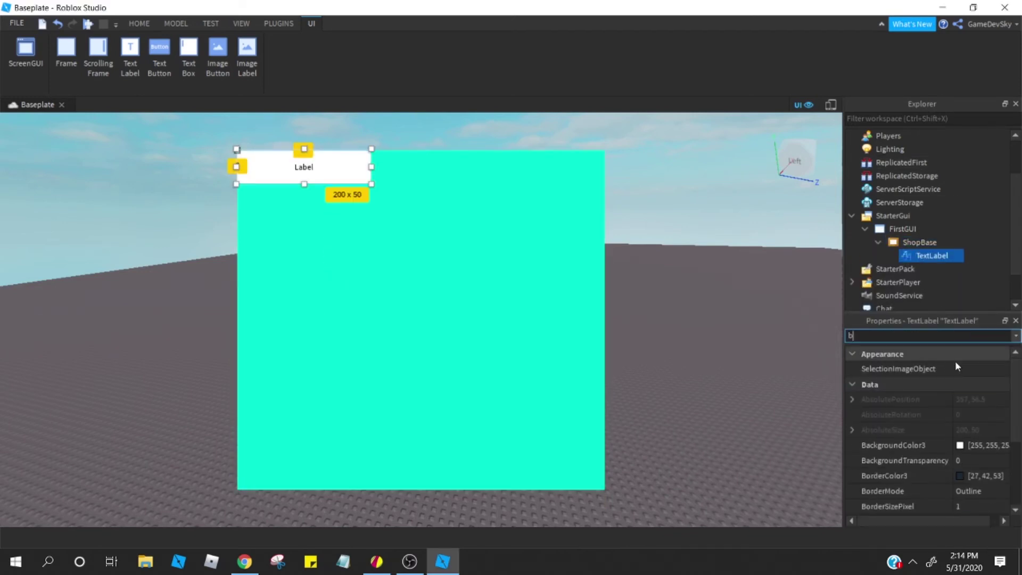
type("bac")
left_click(982, 386)
type("1")
key("Return")
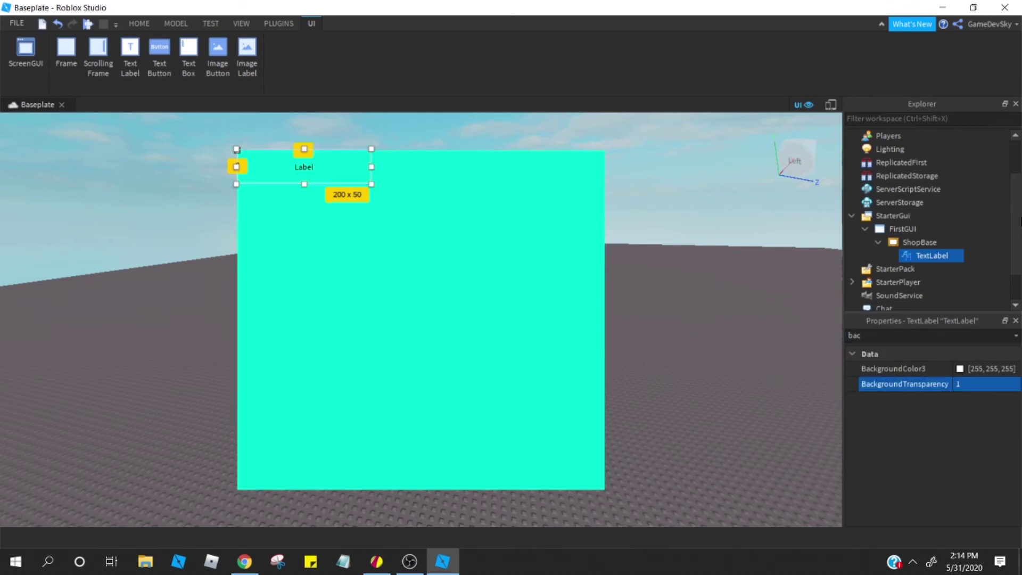
Step: Filter the text label's properties for textcolor3
left_click(913, 336)
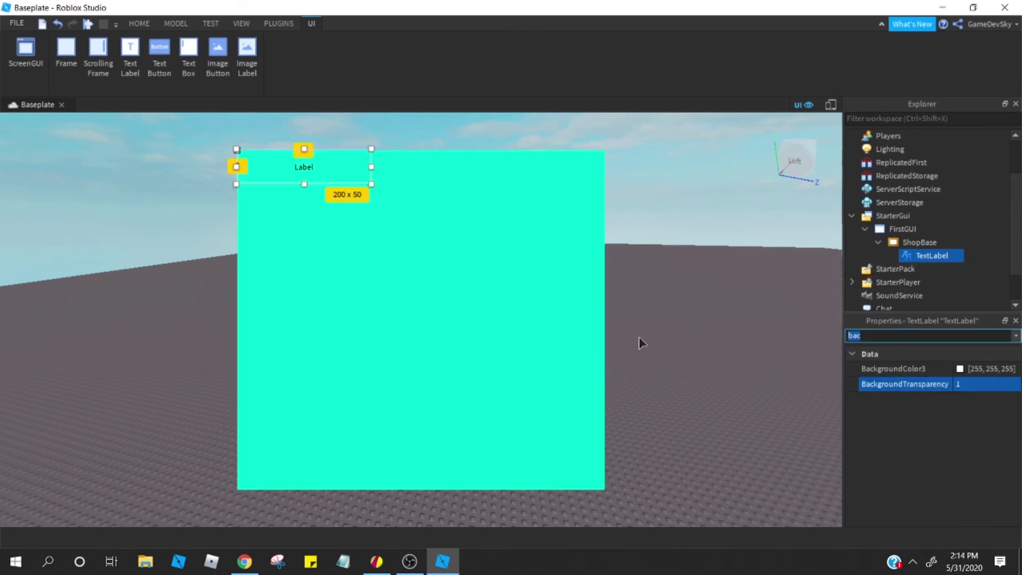
key("BackSpace")
type("bac")
left_click(940, 336)
key("BackSpace")
type("text")
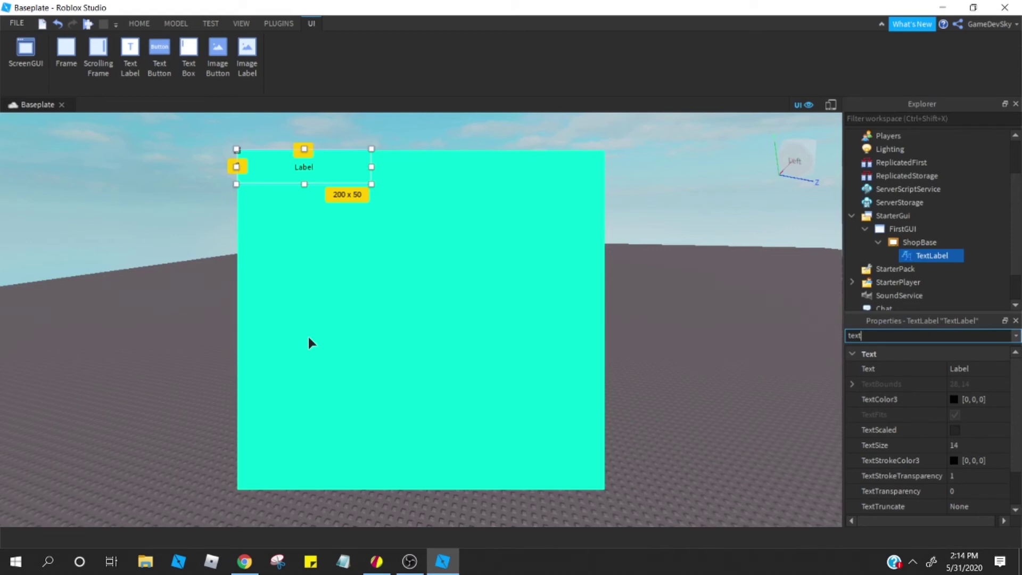
type("color3")
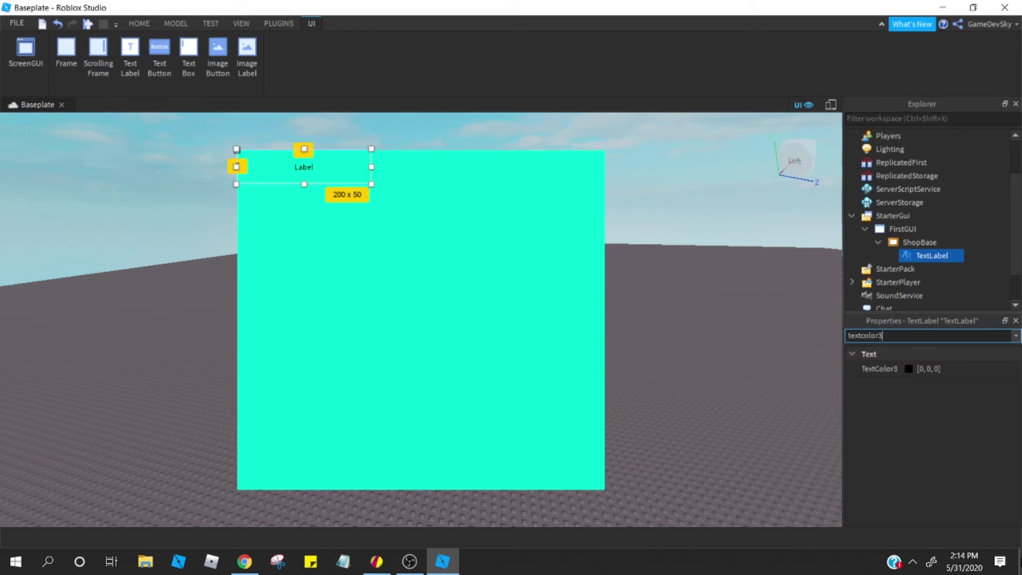
left_click(978, 370)
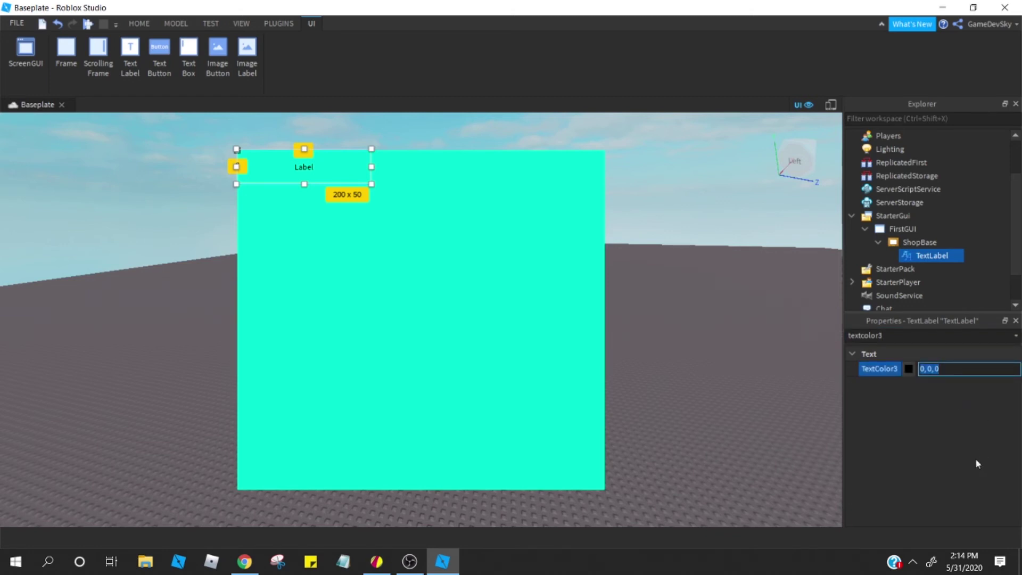
left_click(908, 371)
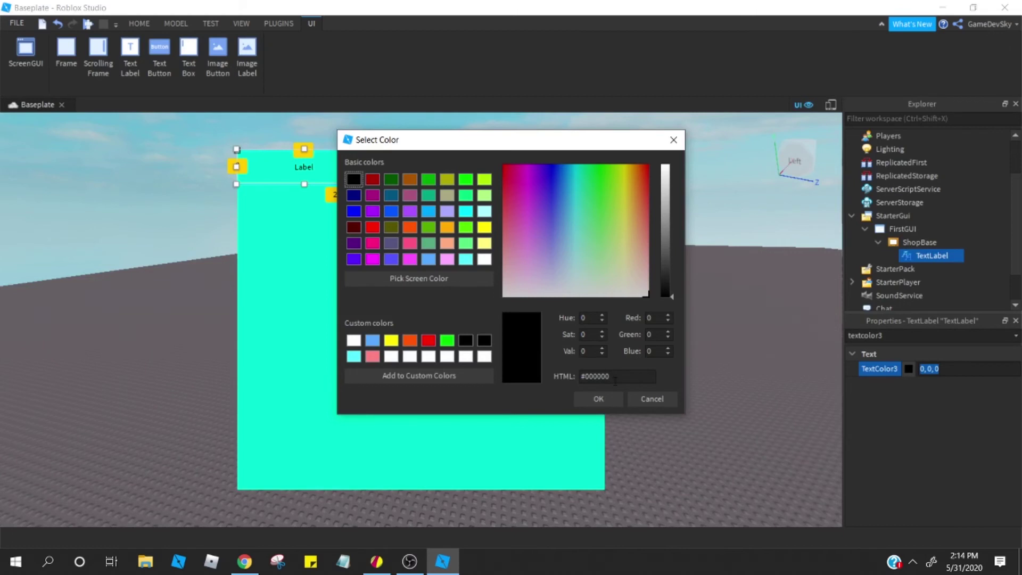
left_click(615, 377)
left_click_drag(615, 380, 576, 387)
left_click(620, 379)
left_click(657, 404)
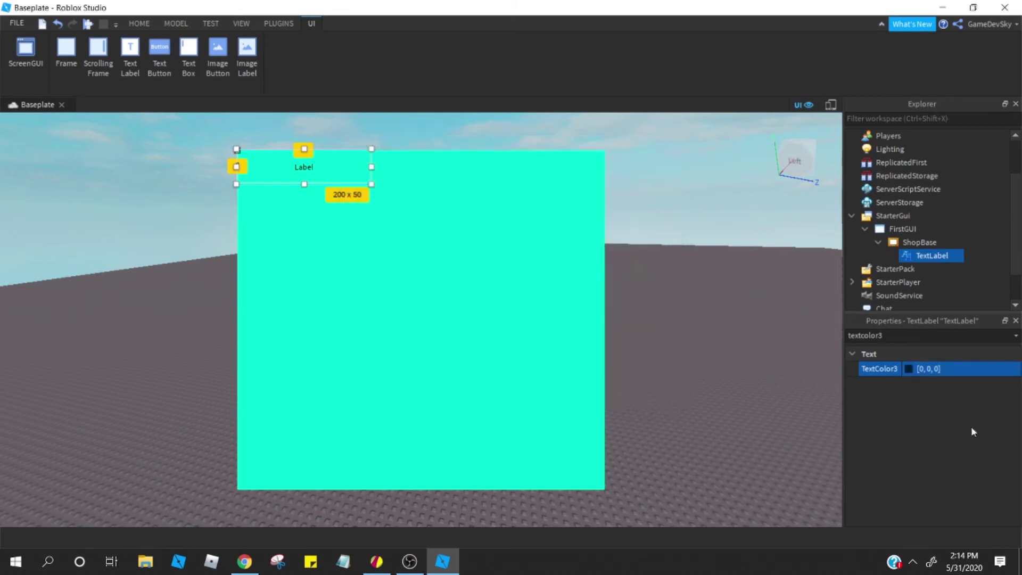
Step: Set the text label's TextColor3 to white, RGB 255, 255, 255
left_click(910, 372)
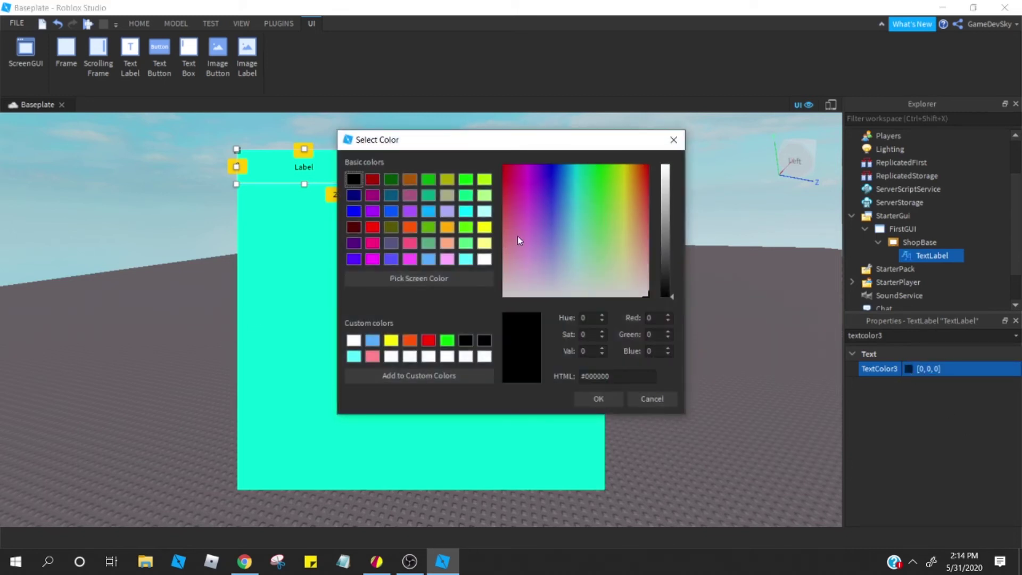
left_click_drag(517, 236, 802, 395)
left_click_drag(666, 250, 646, 7)
left_click(575, 403)
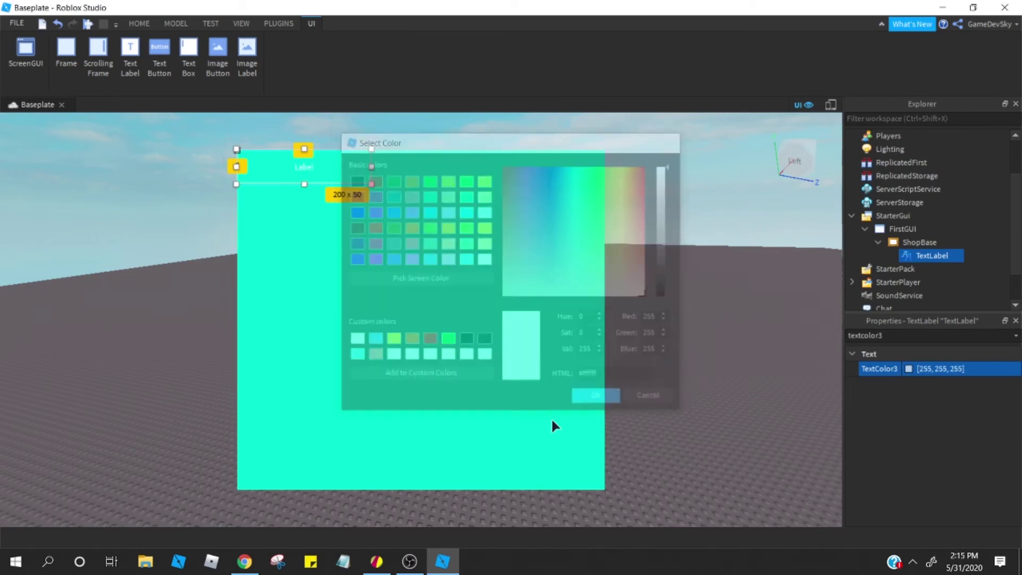
left_click(409, 562)
left_click(409, 562)
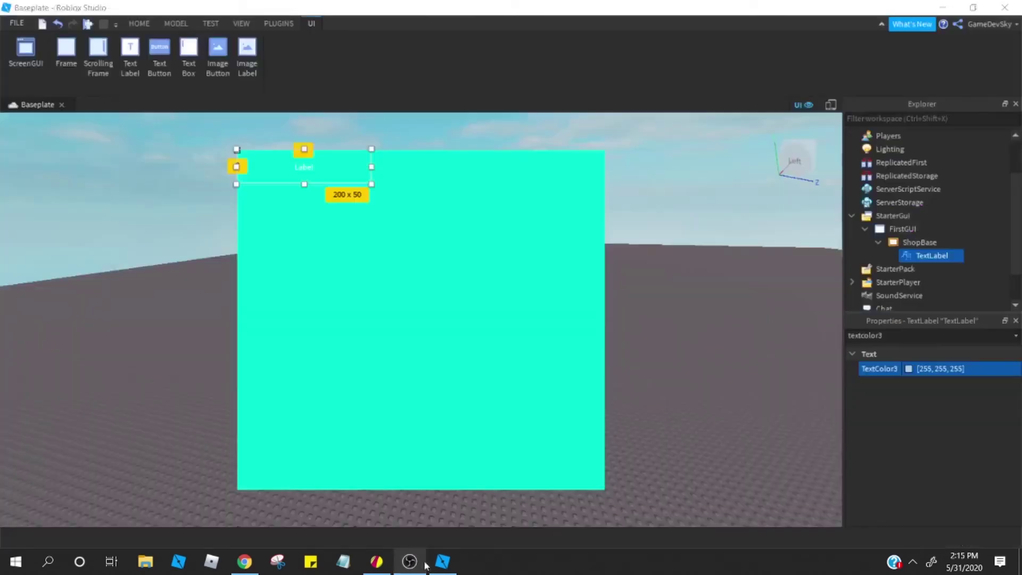
Step: Set the text label's TextSize to 20 and finally to 24, and enable TextScaled
left_click(931, 336)
type("texts")
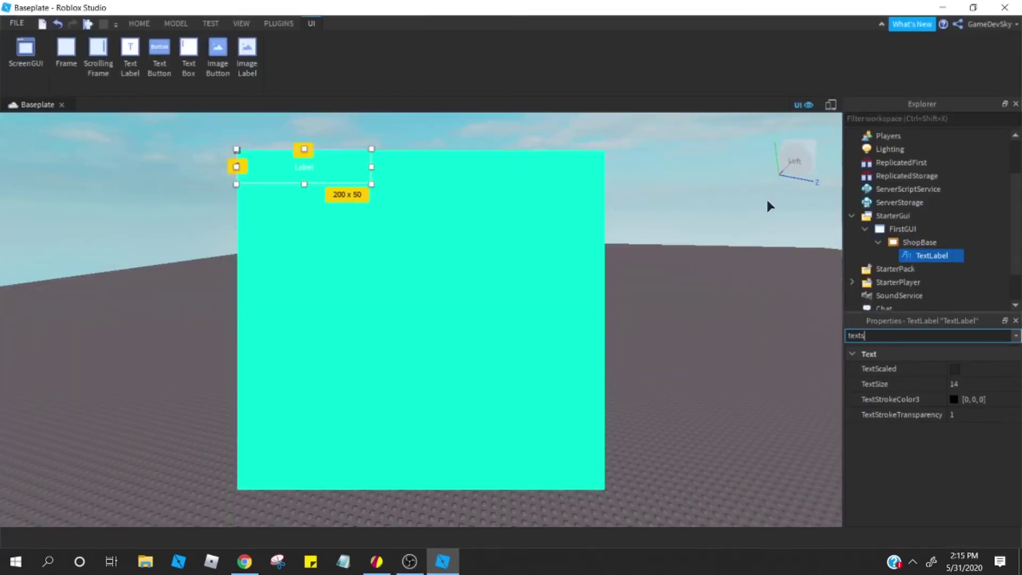
left_click(958, 384)
type("20")
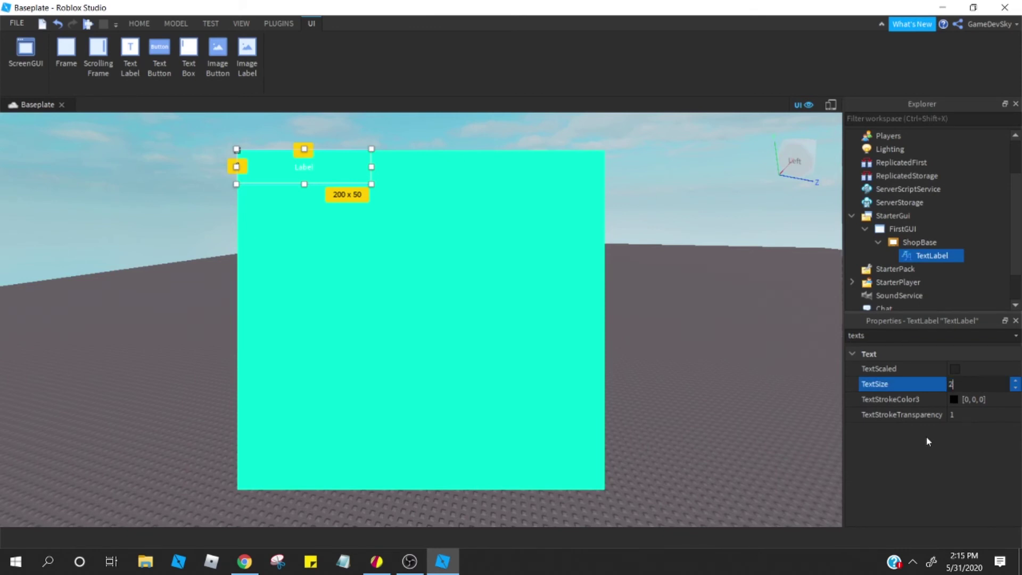
key("Return")
left_click(958, 383)
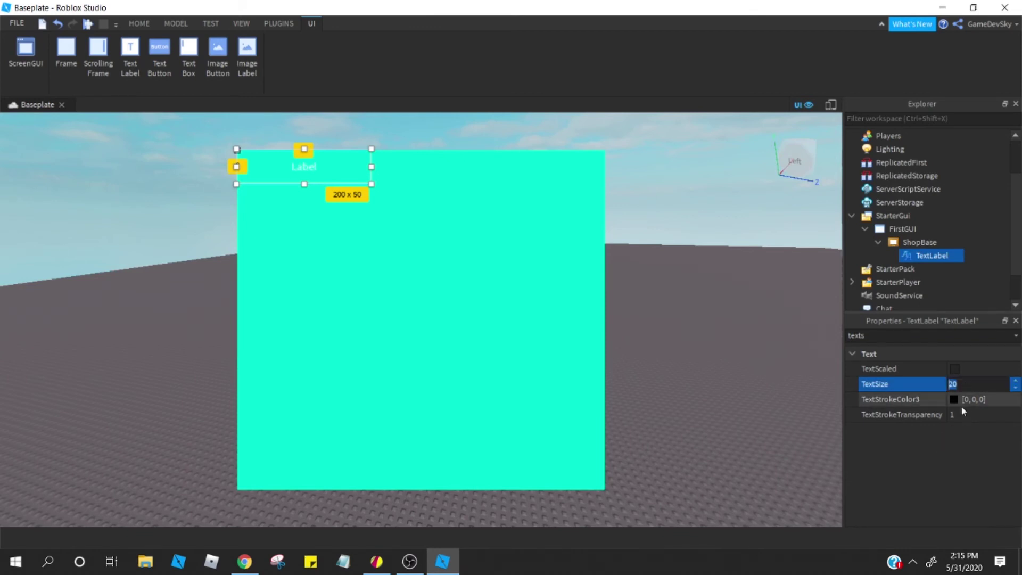
type("24")
key("Return")
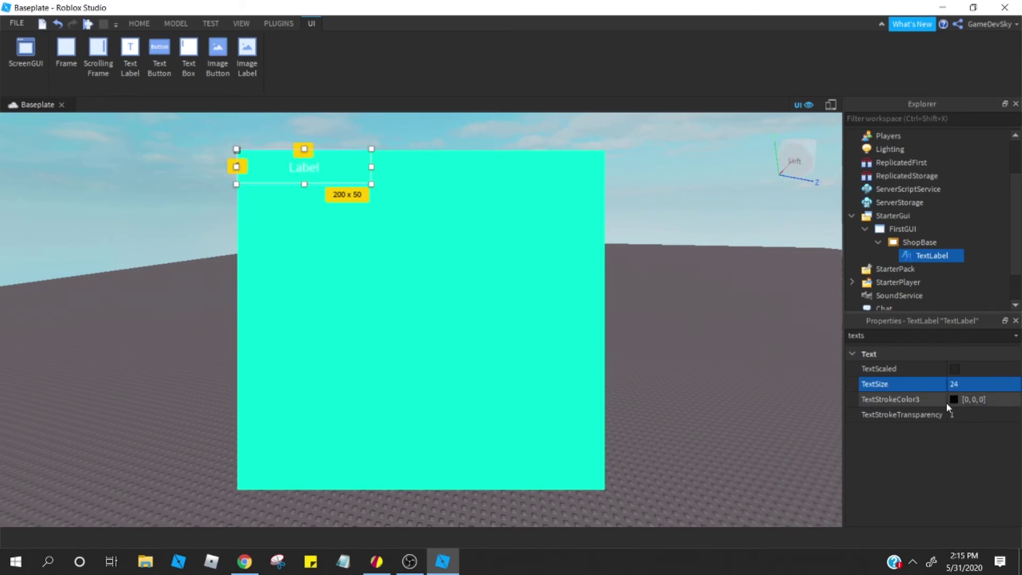
left_click(956, 369)
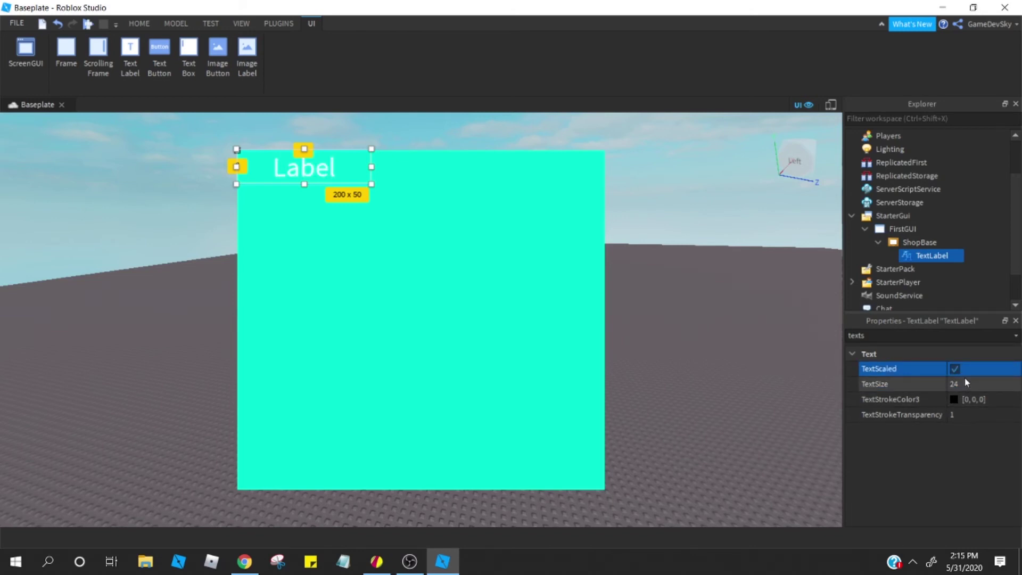
Step: Centre the text label along the frame's top edge, about 176 pixels from its left side, and change its text to Shop
left_click_drag(316, 170, 433, 170)
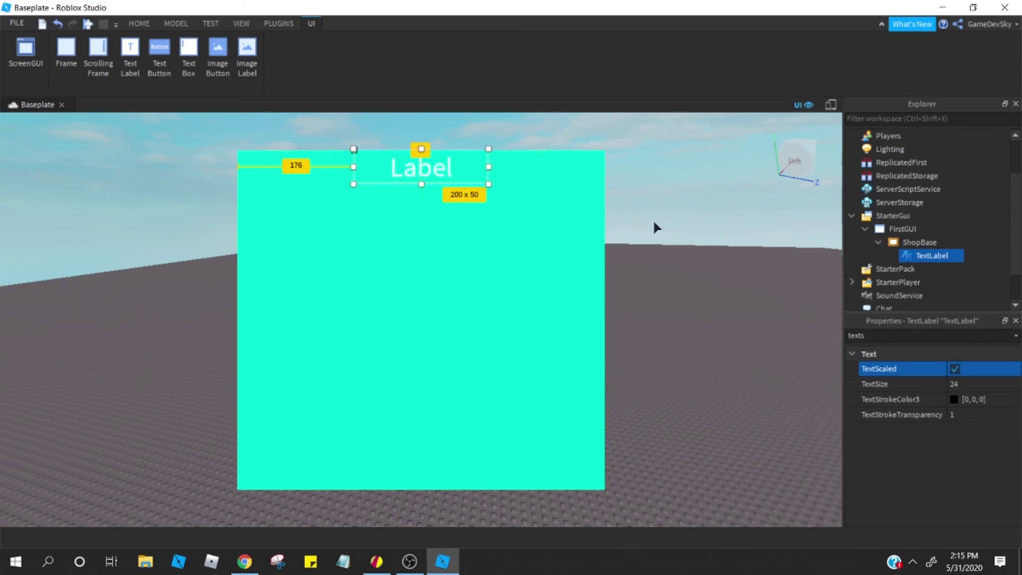
double_click(442, 169)
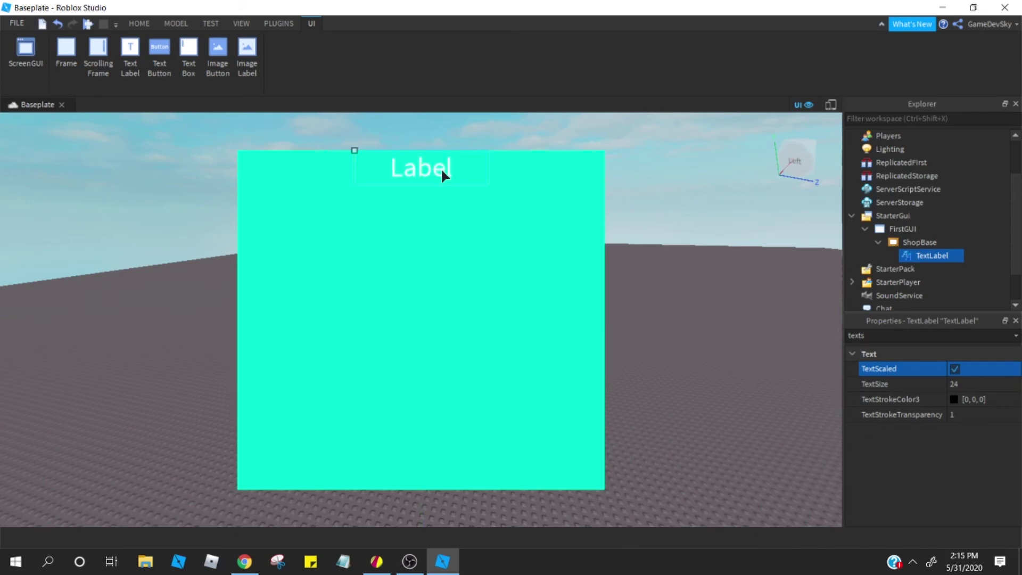
key("BackSpace")
key("BackSpace")
key("BackSpace")
key("BackSpace")
key("BackSpace")
type("Sn")
key("BackSpace")
type("hop")
left_click(719, 274)
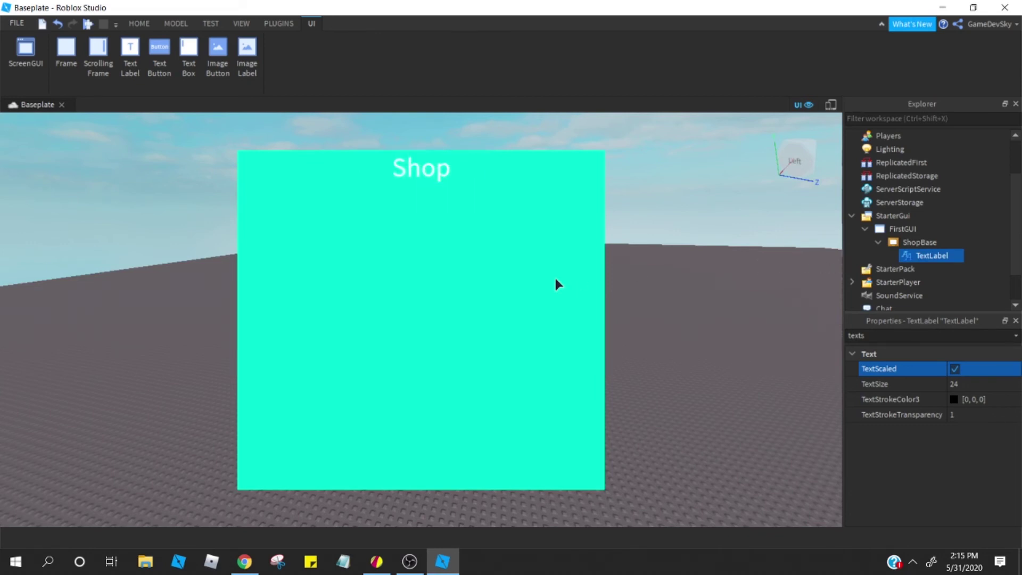
Step: Filter the text label's properties for its name and rename the label as Title
left_click(918, 253)
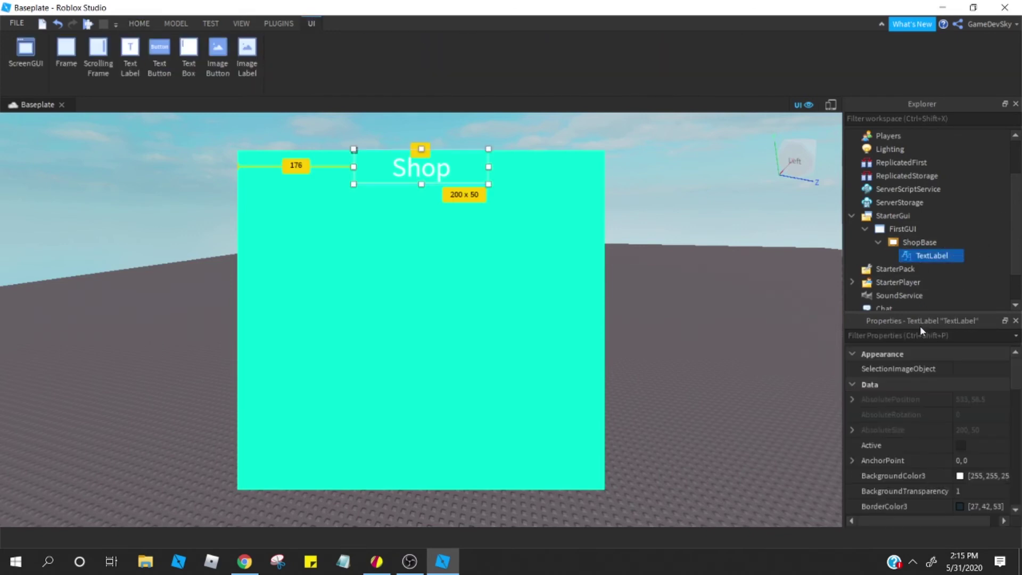
left_click(920, 335)
type("na")
left_click(935, 385)
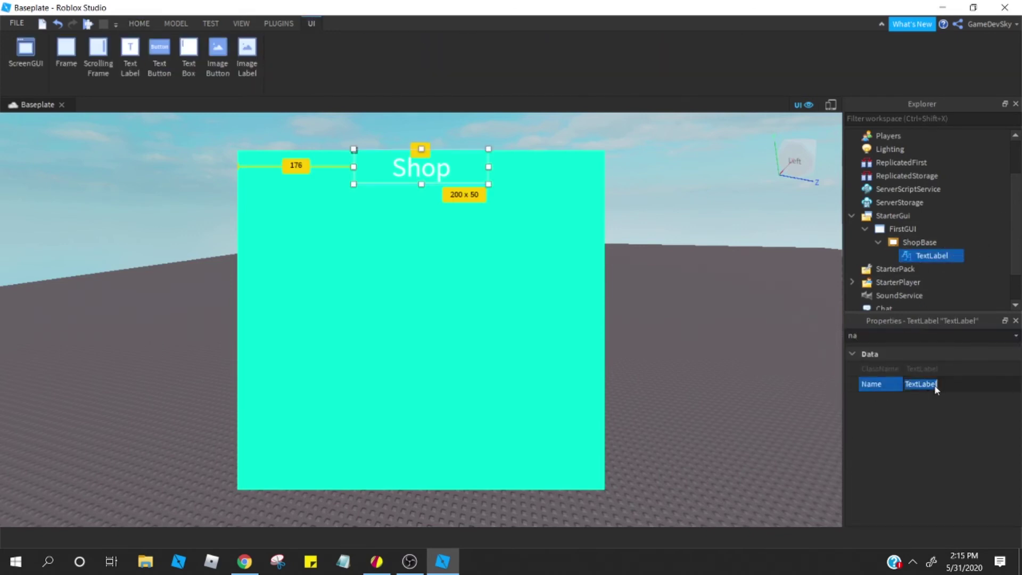
key("BackSpace")
type("Title")
key("Return")
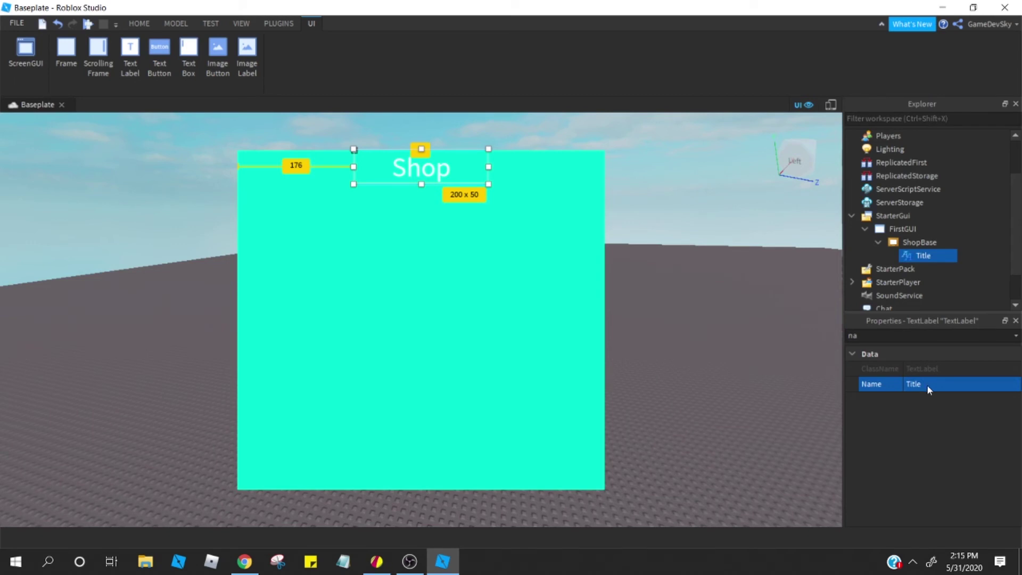
Step: Filter for the Title label's font, try GothamBold and GothamSemibold, and finally set it to SourceSansSemibold
key("ctrl+shift+p")
key("BackSpace")
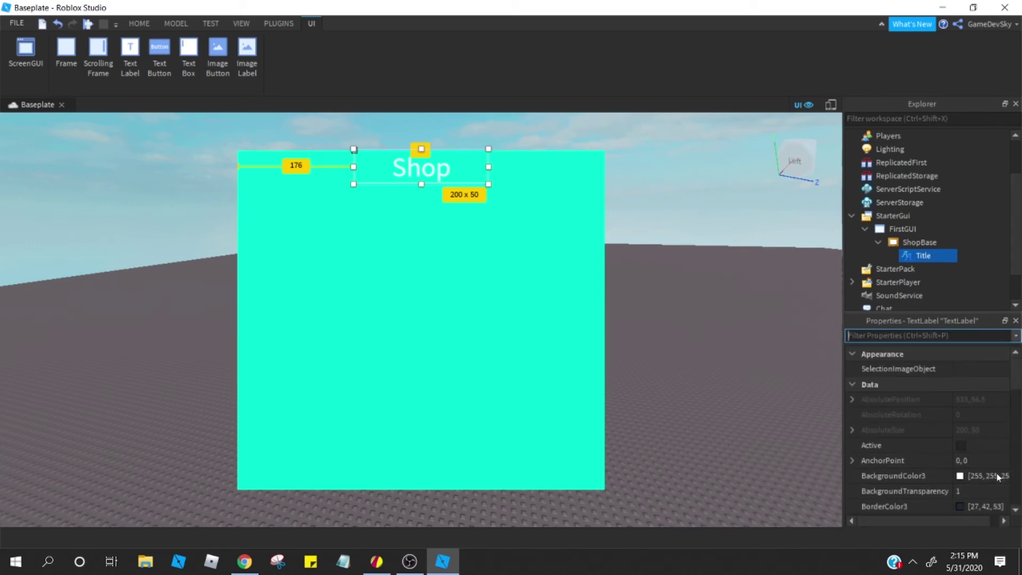
type("font")
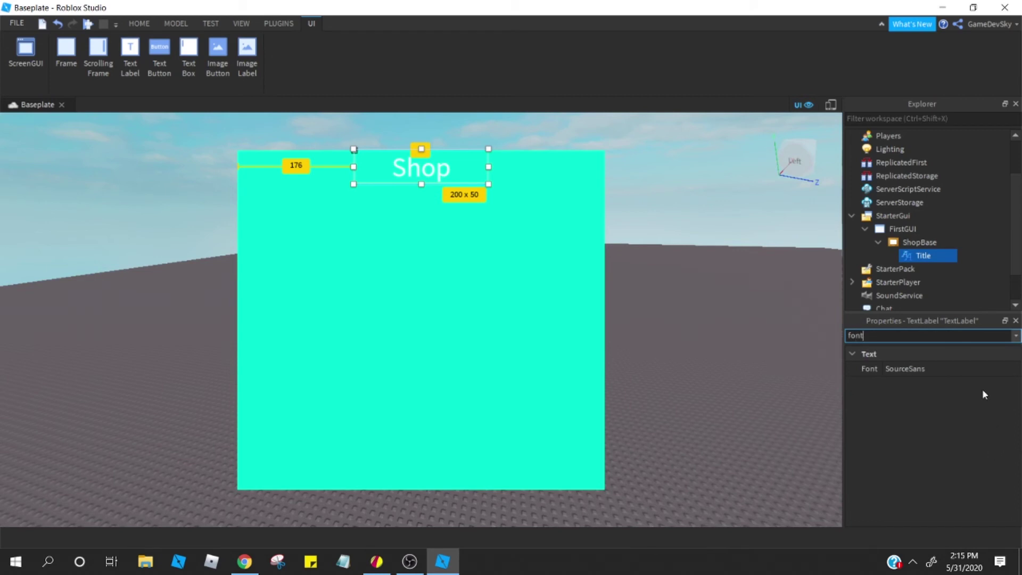
left_click(970, 373)
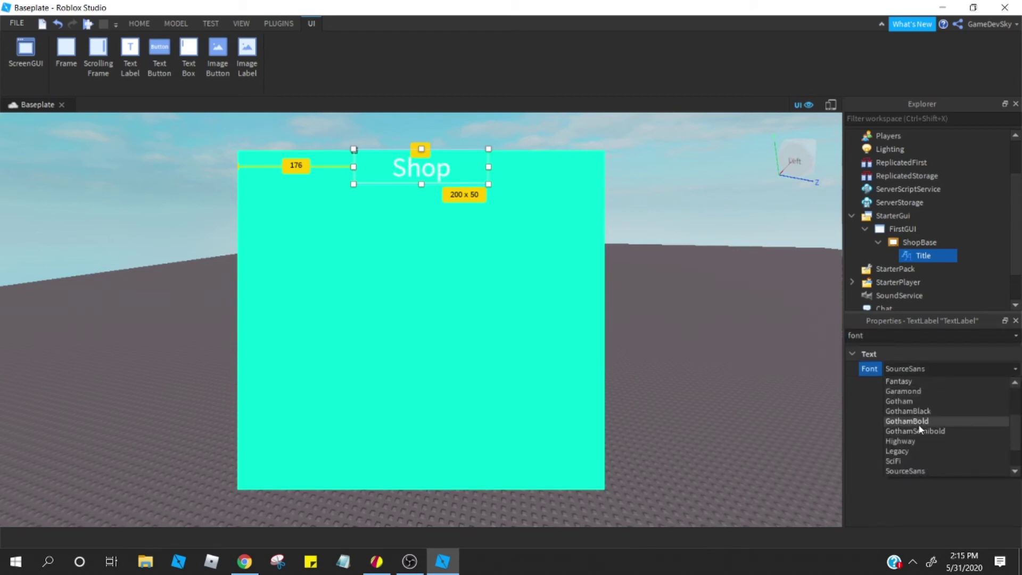
left_click(919, 423)
left_click(925, 366)
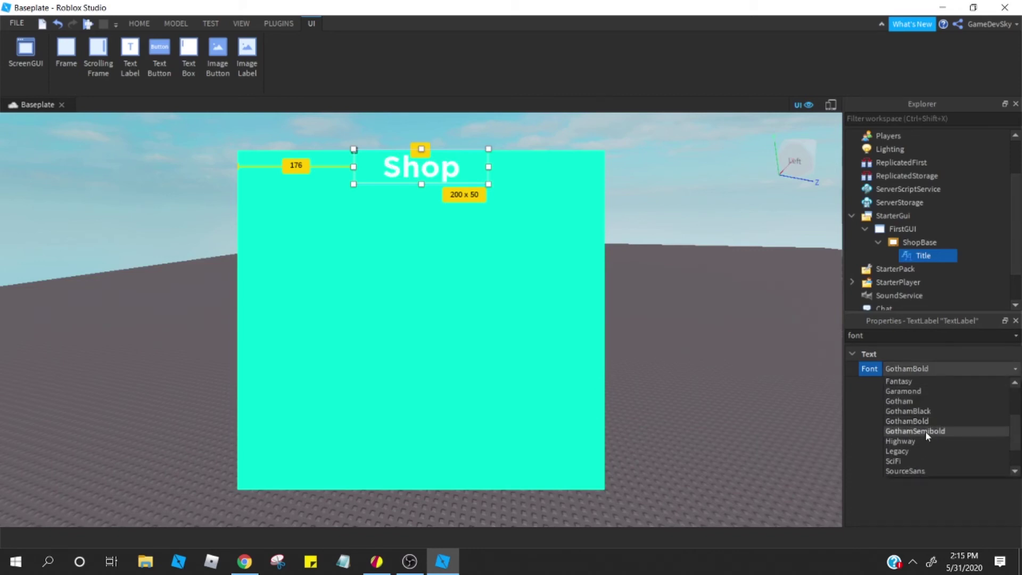
left_click(925, 429)
left_click(924, 368)
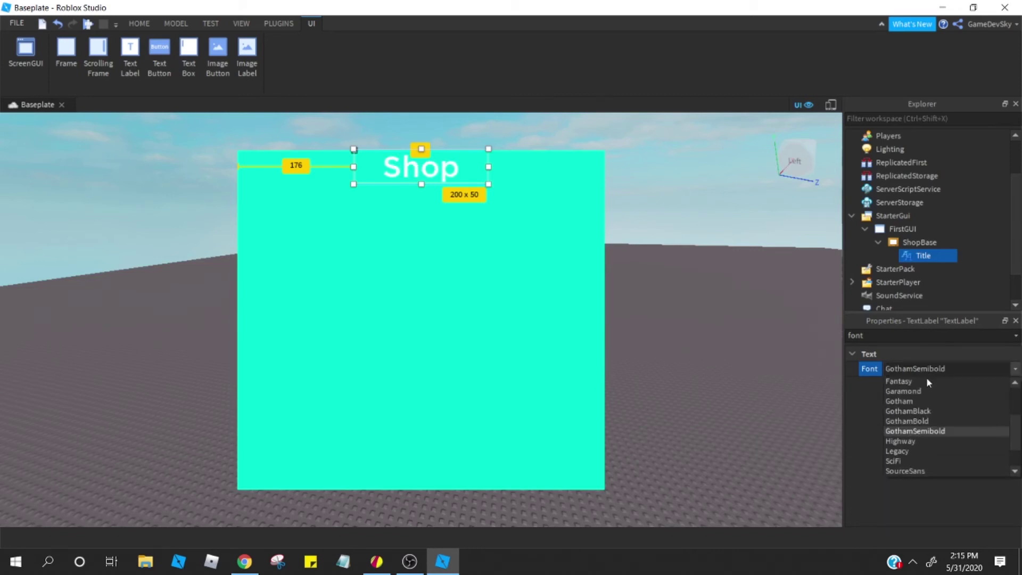
scroll(909, 460, "down", 1)
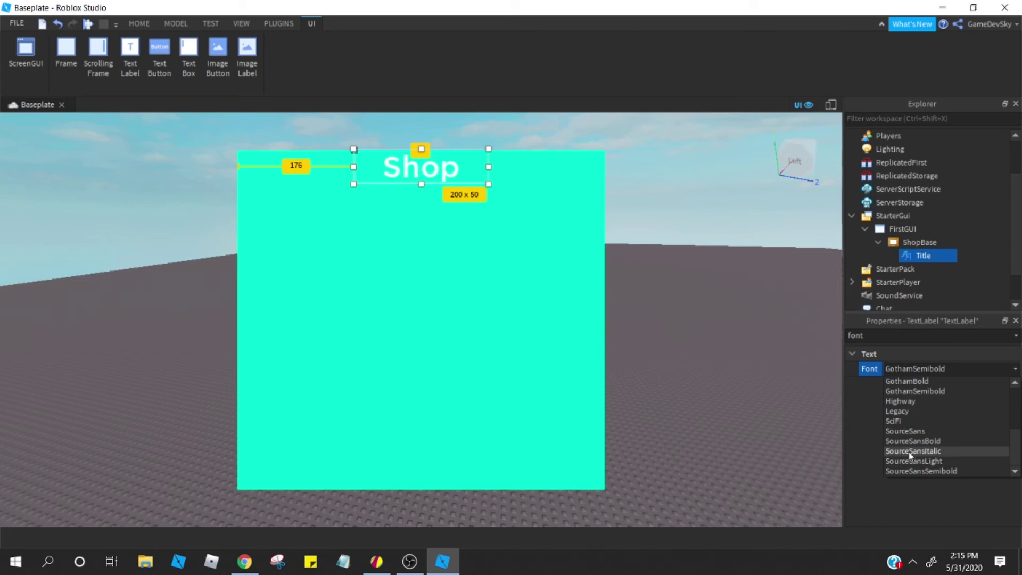
left_click(913, 471)
left_click(727, 413)
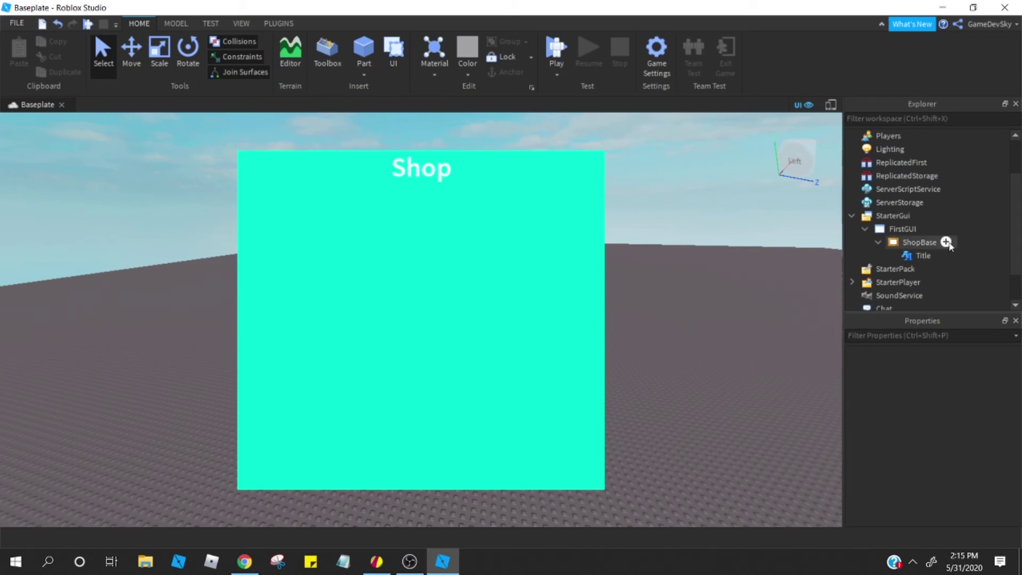
left_click(956, 242)
left_click(946, 242)
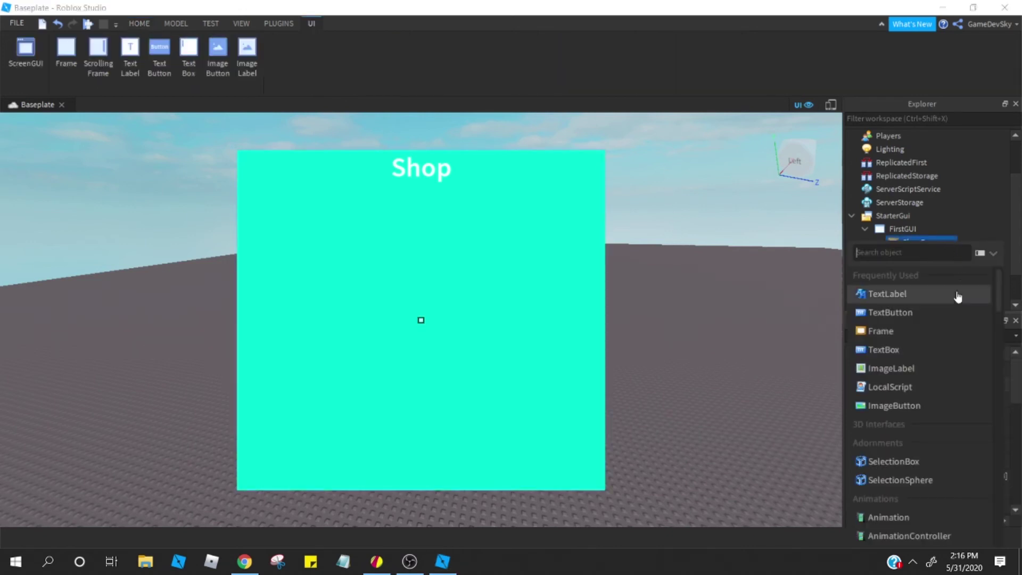
left_click(835, 281)
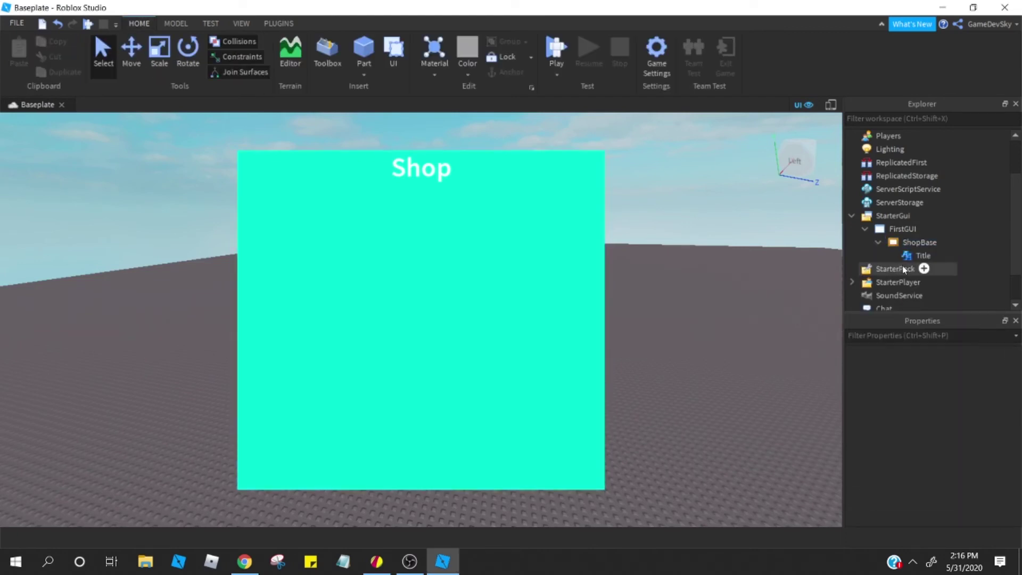
left_click(918, 256)
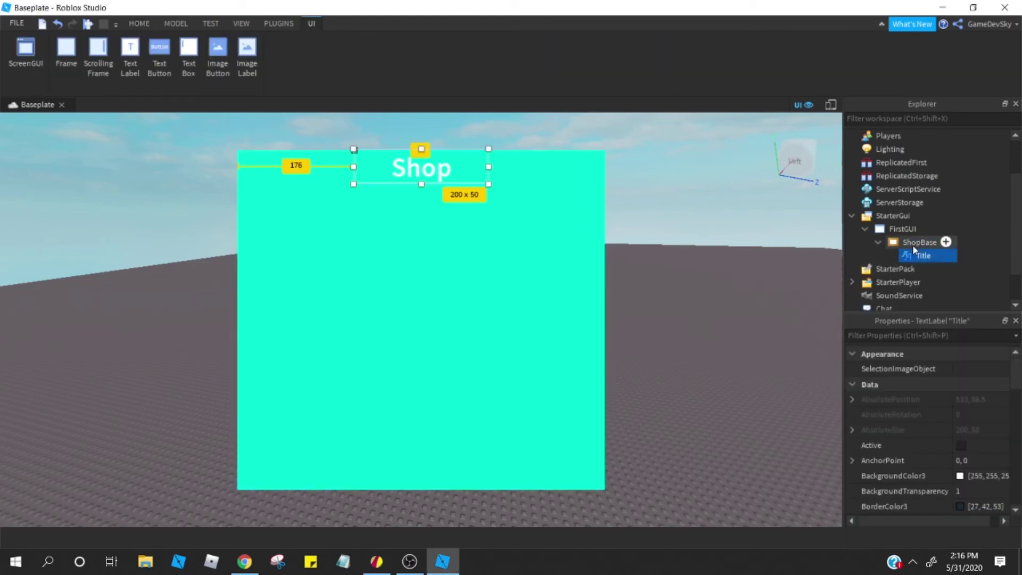
left_click(916, 244)
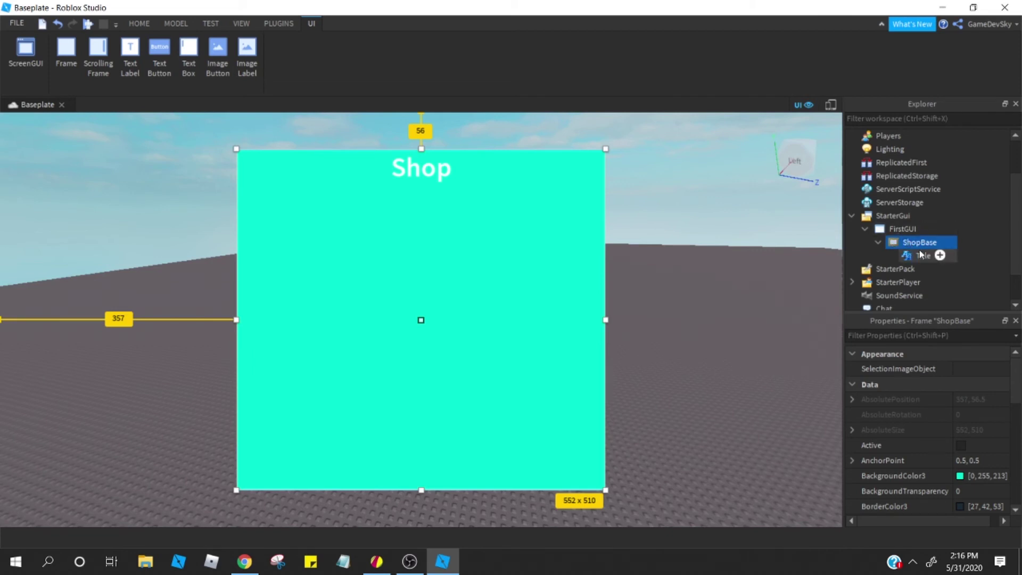
left_click(918, 255)
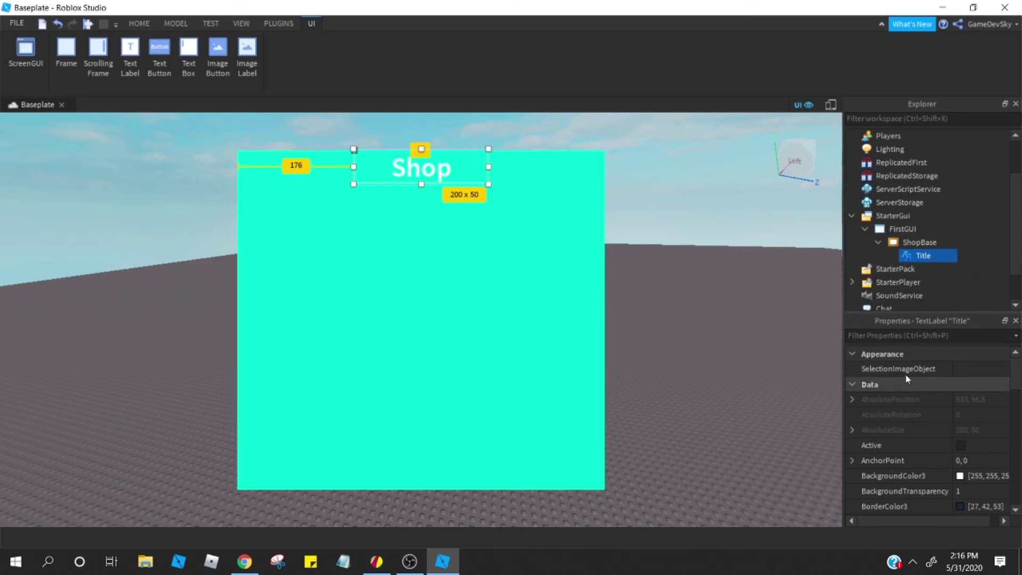
left_click(677, 290)
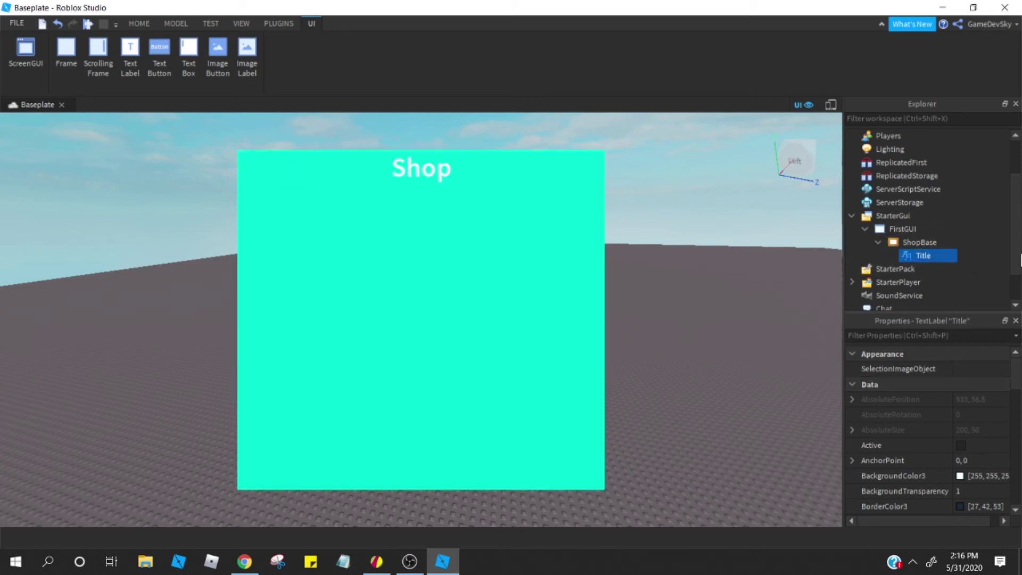
Step: Add a TextButton inside the ShopBase frame and change its text to X
left_click(974, 236)
left_click(959, 243)
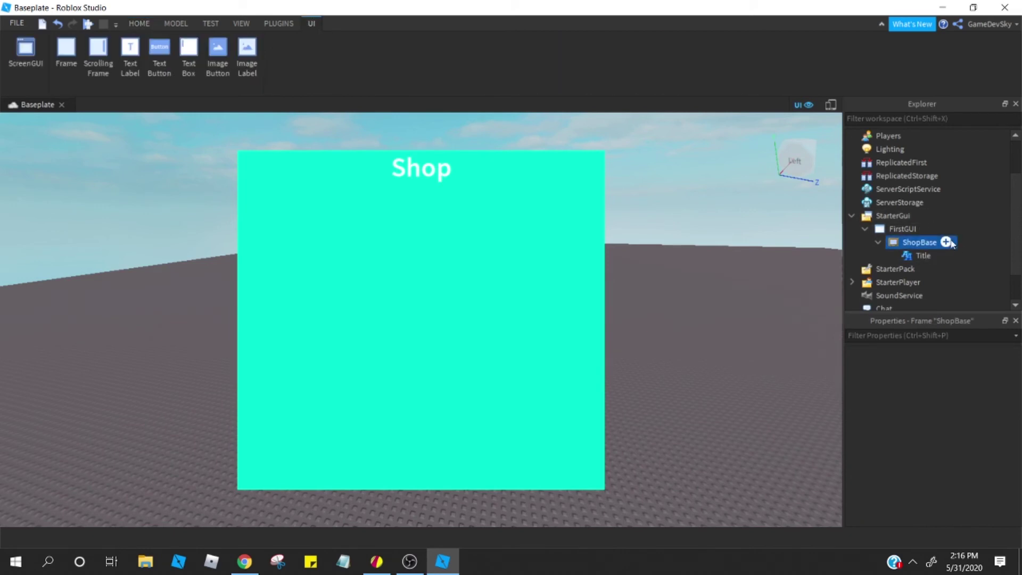
left_click(949, 242)
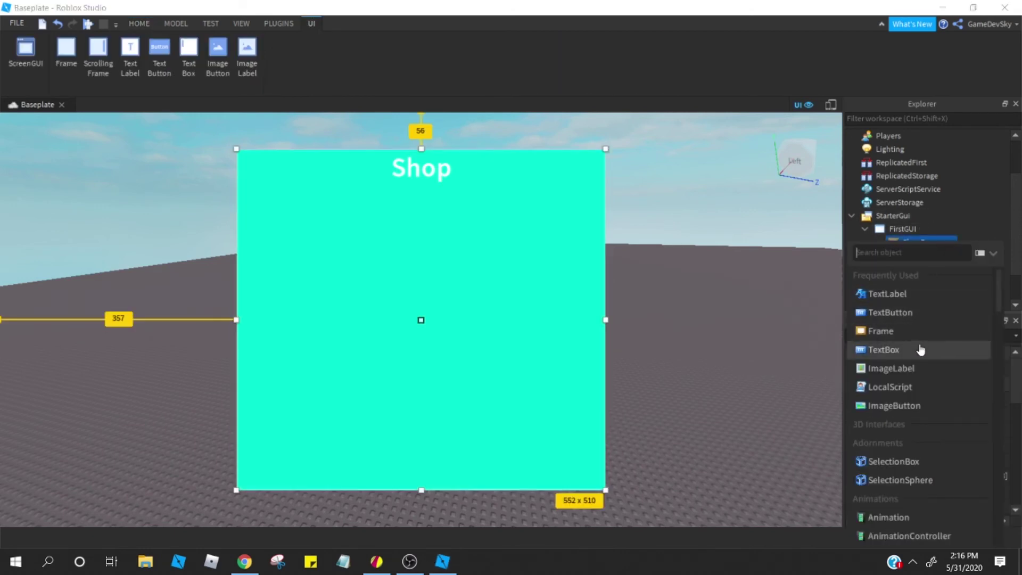
left_click(923, 315)
left_click(358, 169)
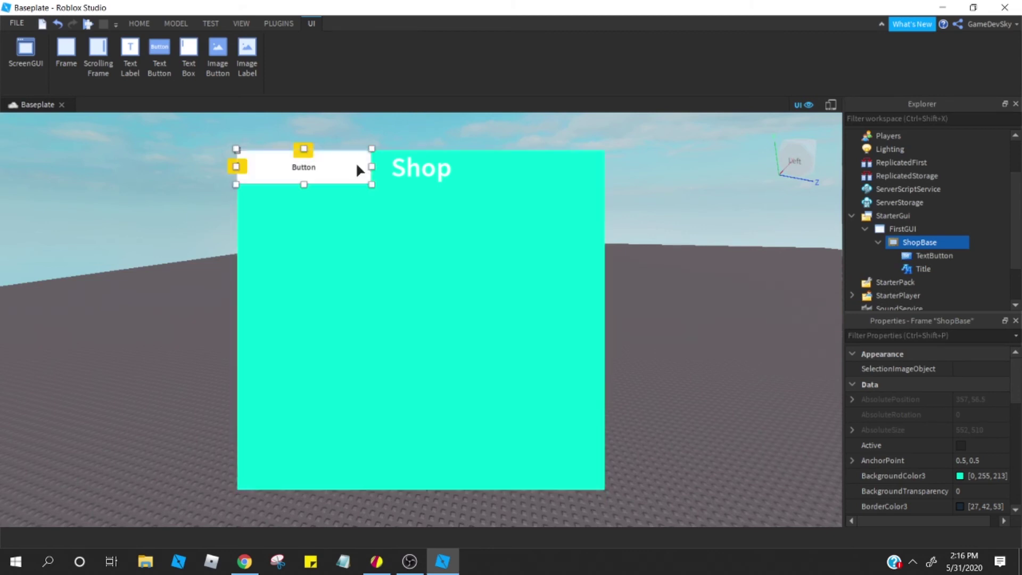
double_click(319, 166)
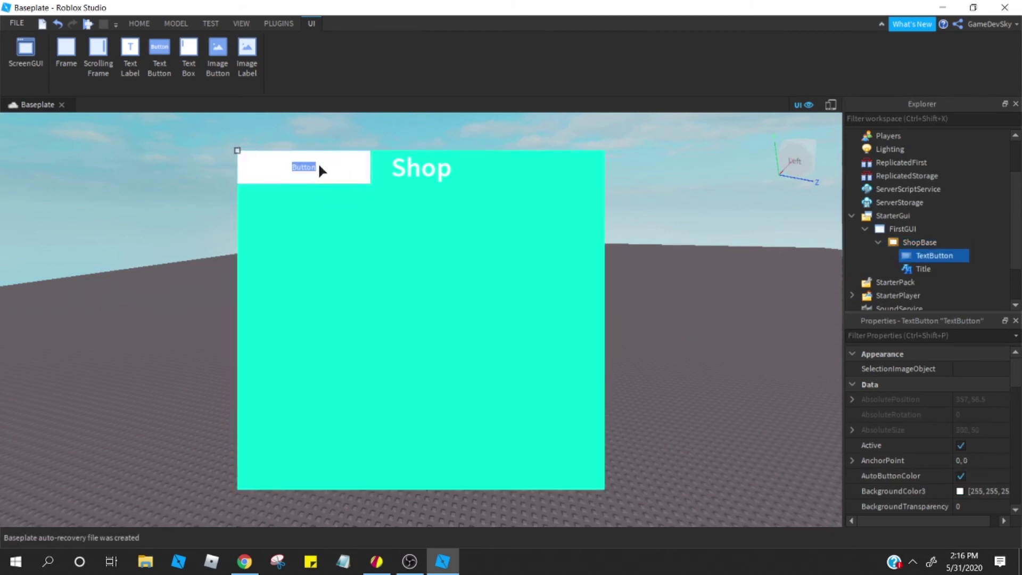
key("Return")
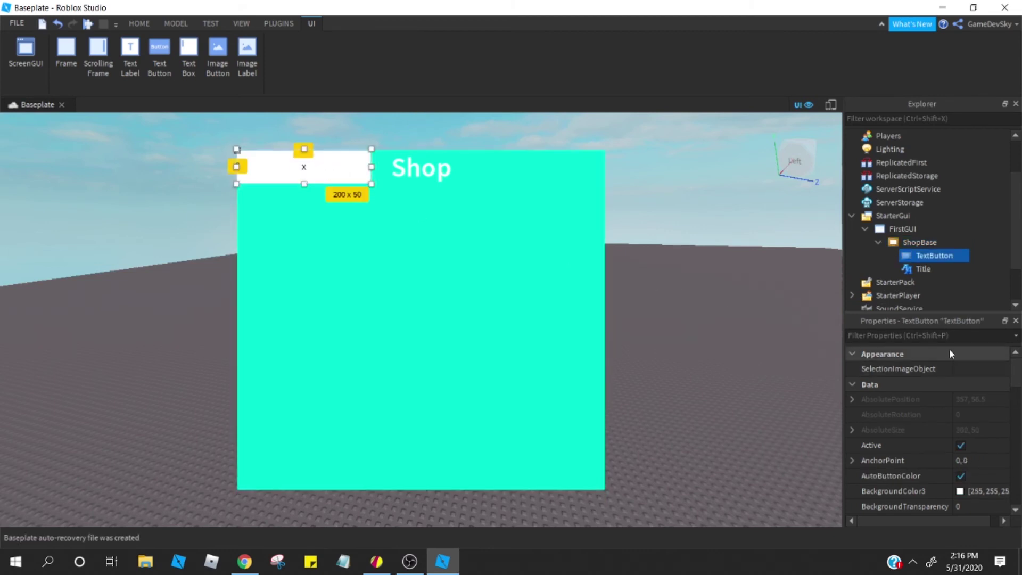
Step: Resize the X button to about 62 x 50 pixels and place it in the frame's upper-right corner
left_click(387, 244)
left_click(354, 160)
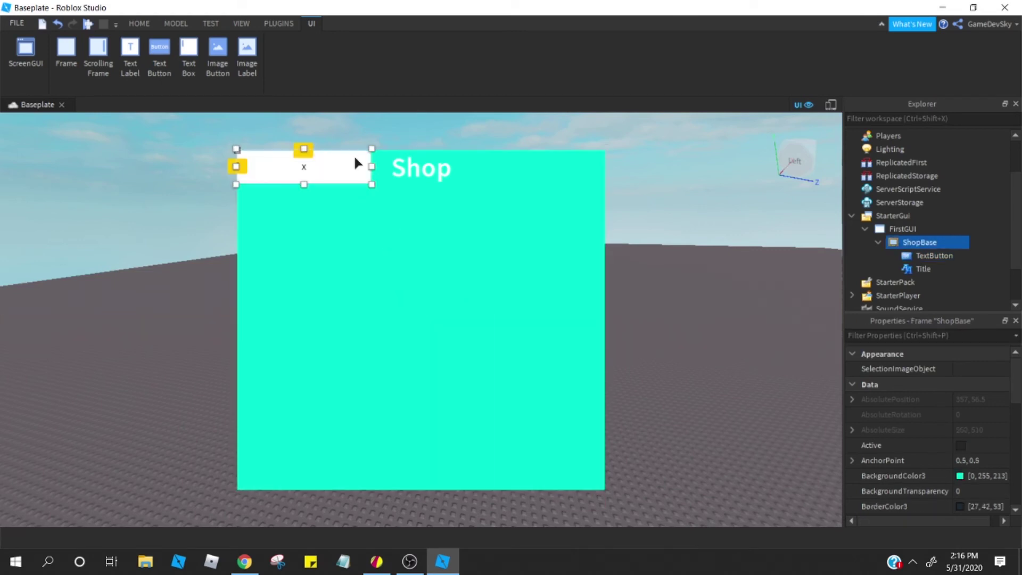
left_click(901, 335)
type("siz")
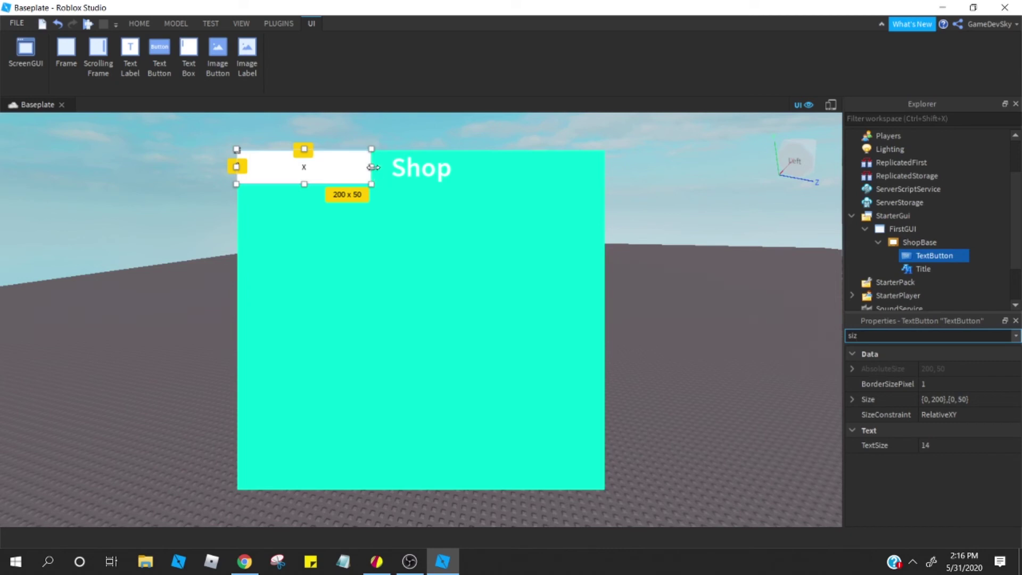
left_click_drag(371, 166, 593, 166)
Step: Filter the X button's properties for texts and set its TextSize to 22 and finally to 28
left_click_drag(893, 336, 717, 332)
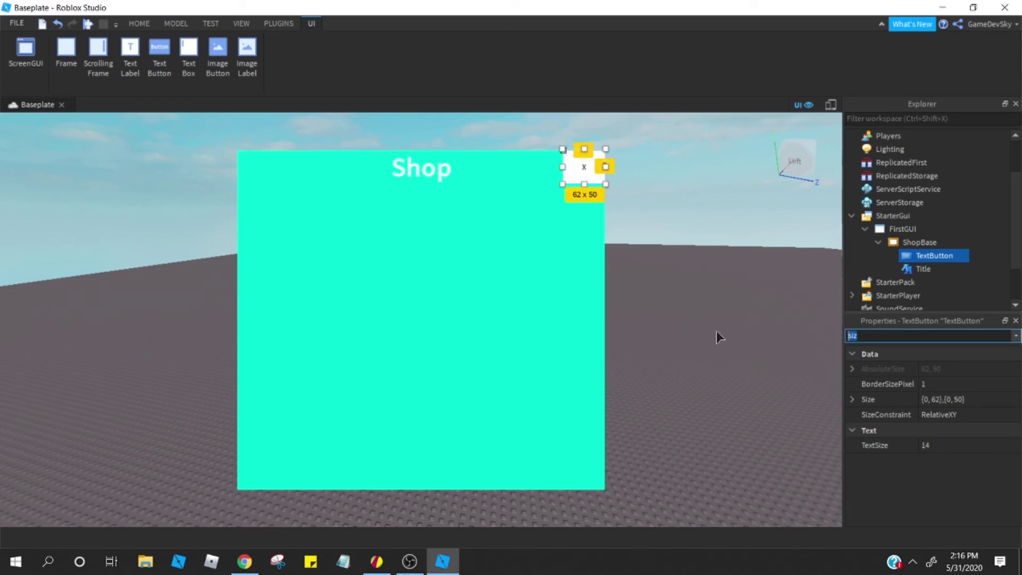
type("texts")
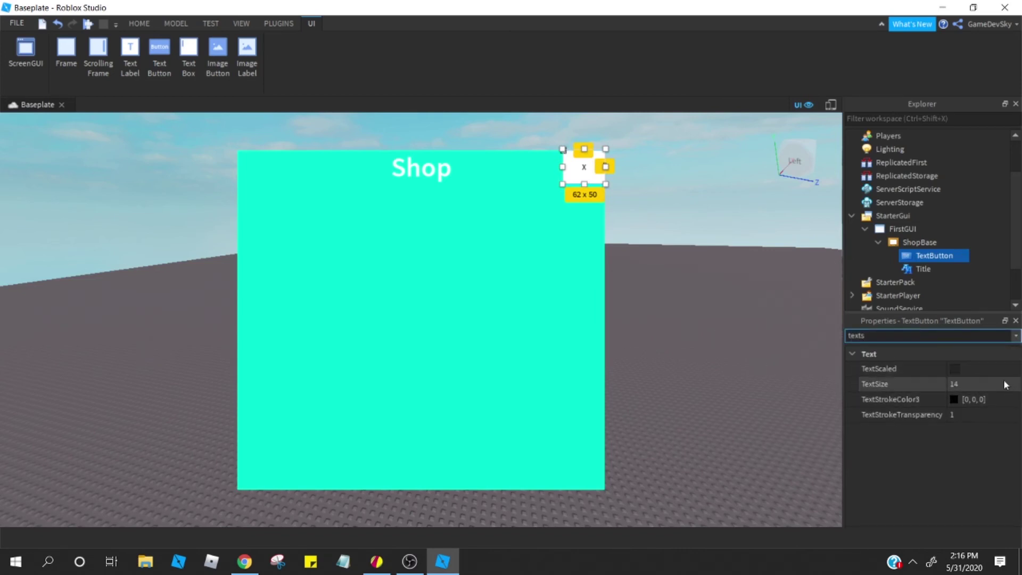
left_click(1001, 384)
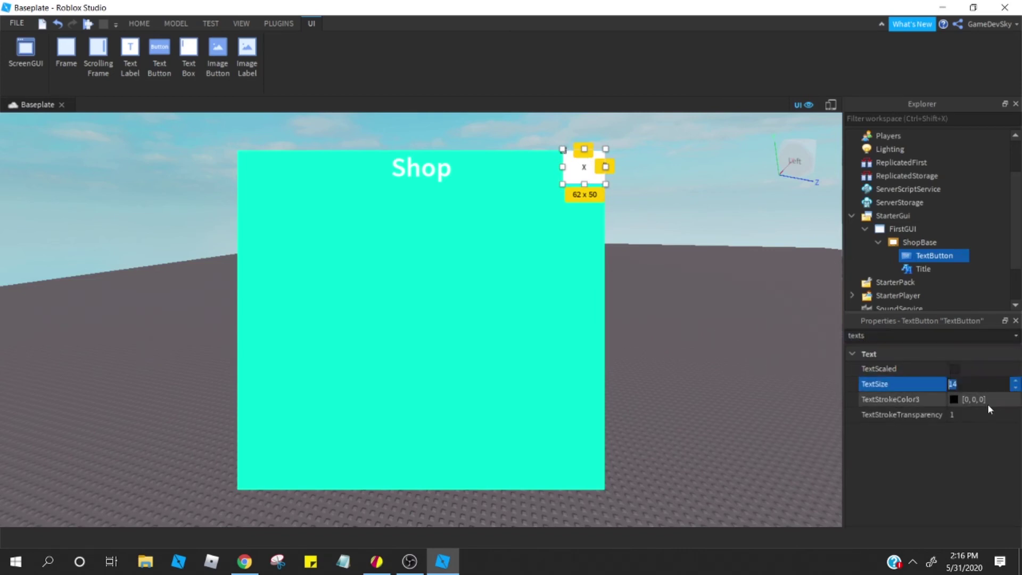
type("22")
key("Return")
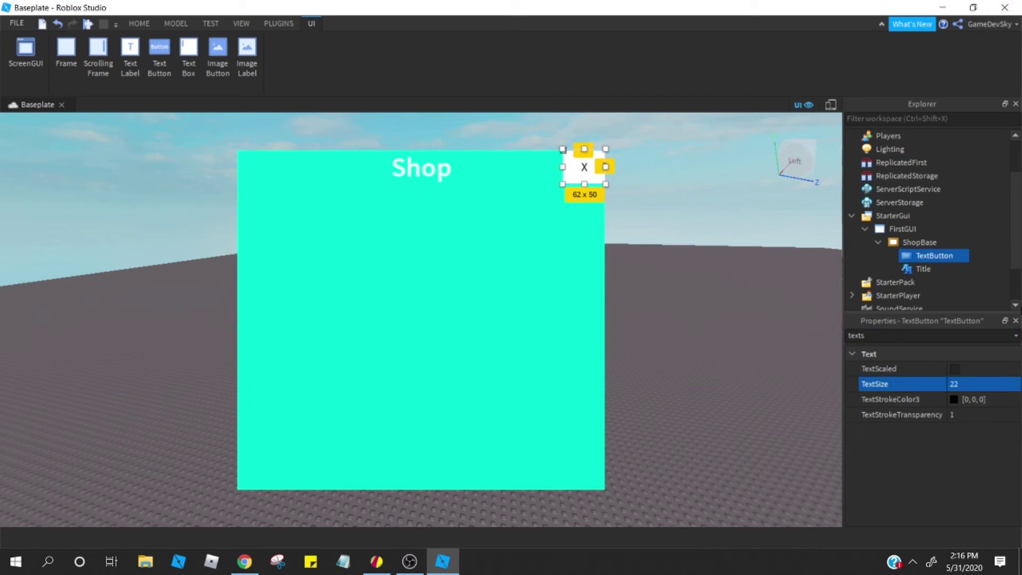
left_click(987, 385)
key("BackSpace")
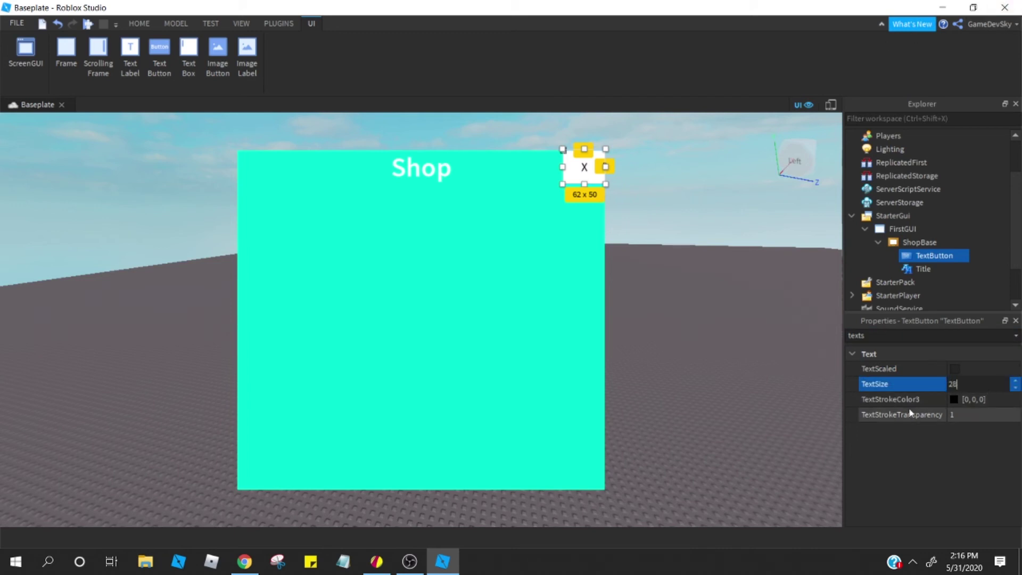
key("Return")
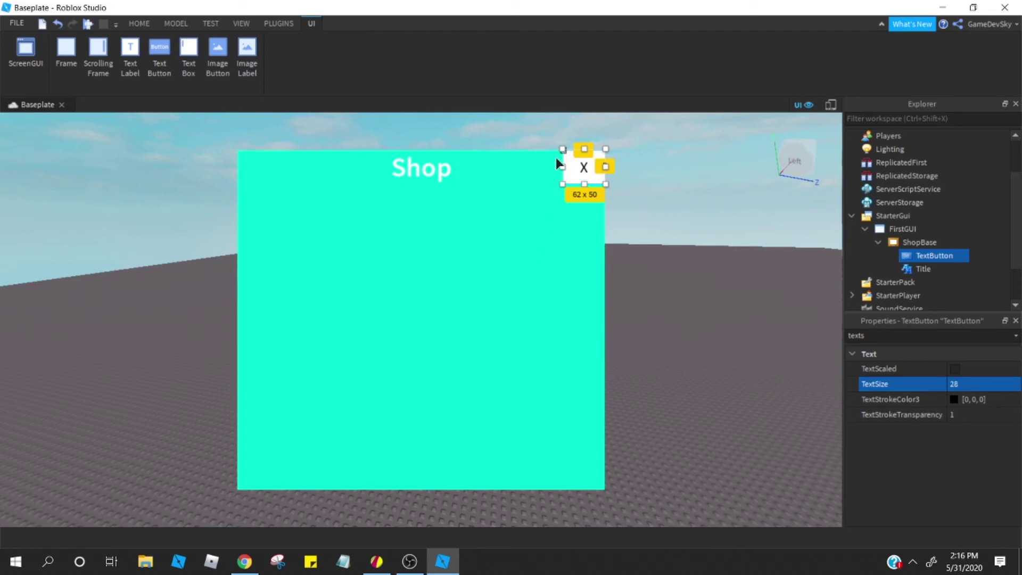
Step: Narrow the X button to about 44 x 50 pixels and set its BackgroundColor3 to the custom pink, RGB 255, 131, 131
left_click_drag(562, 149, 575, 150)
left_click(909, 340)
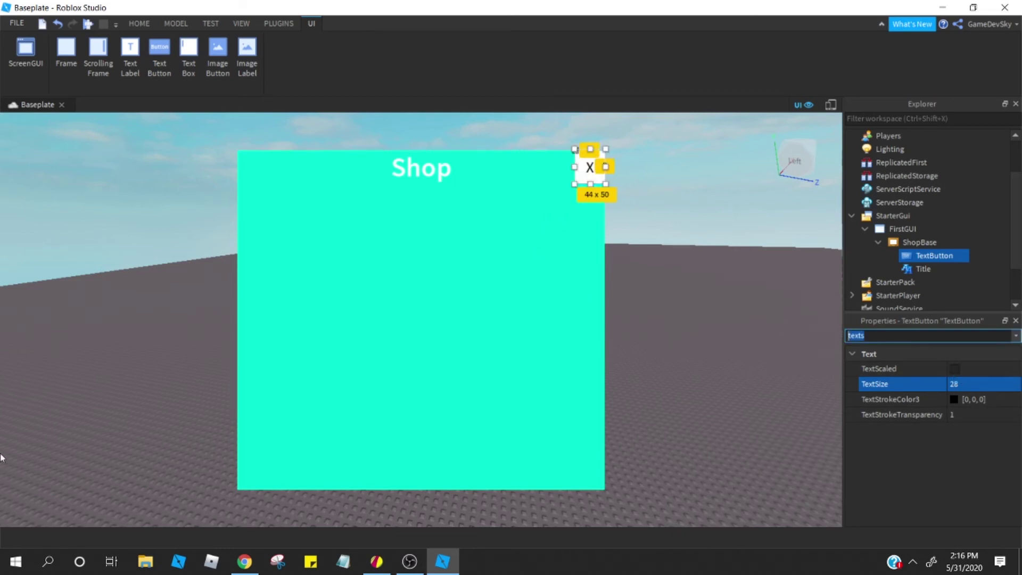
type("bac")
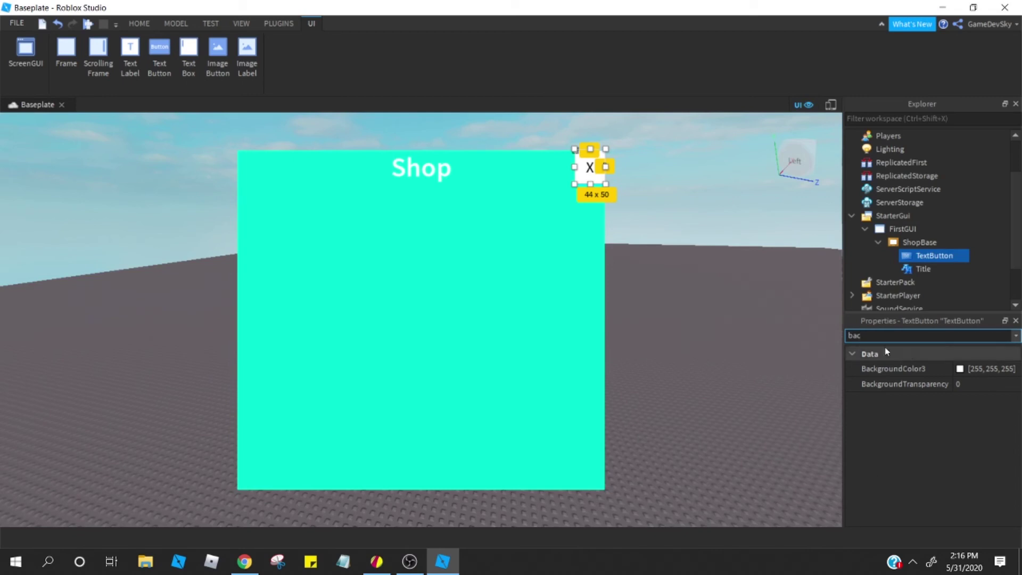
left_click(960, 368)
left_click(373, 357)
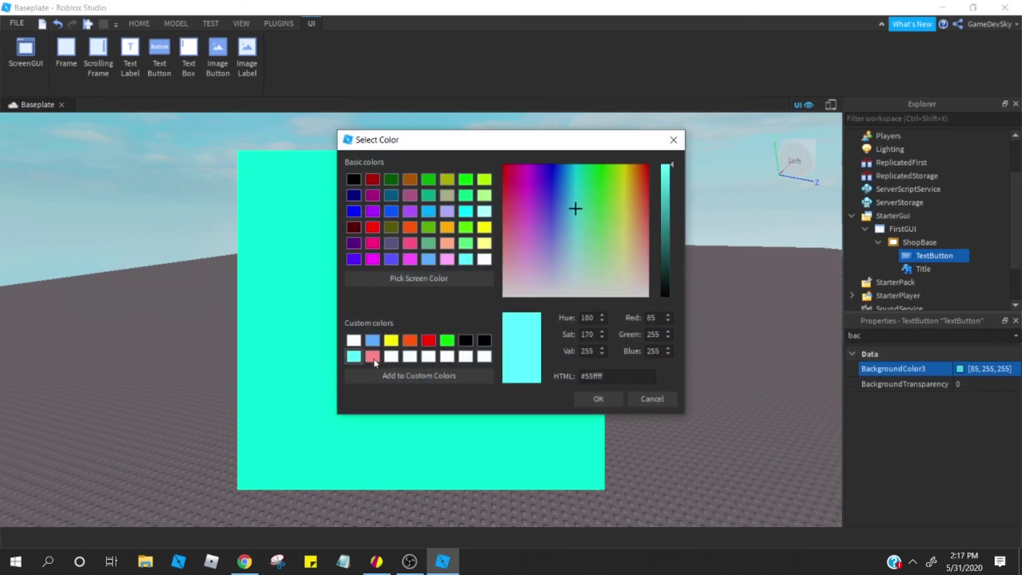
left_click(611, 399)
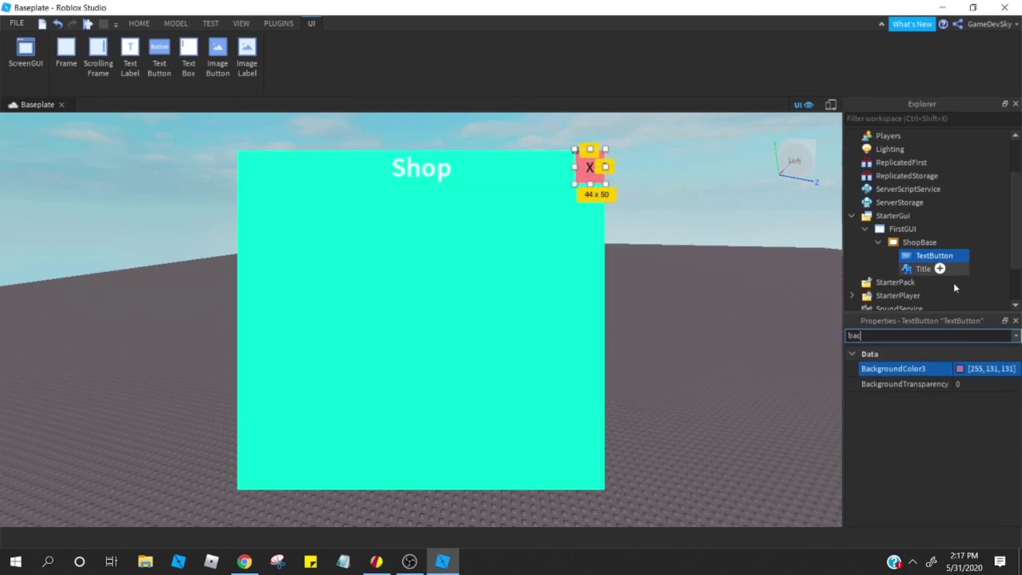
Step: Set the X button's TextColor3 to white, RGB 255, 255, 255
type("textc")
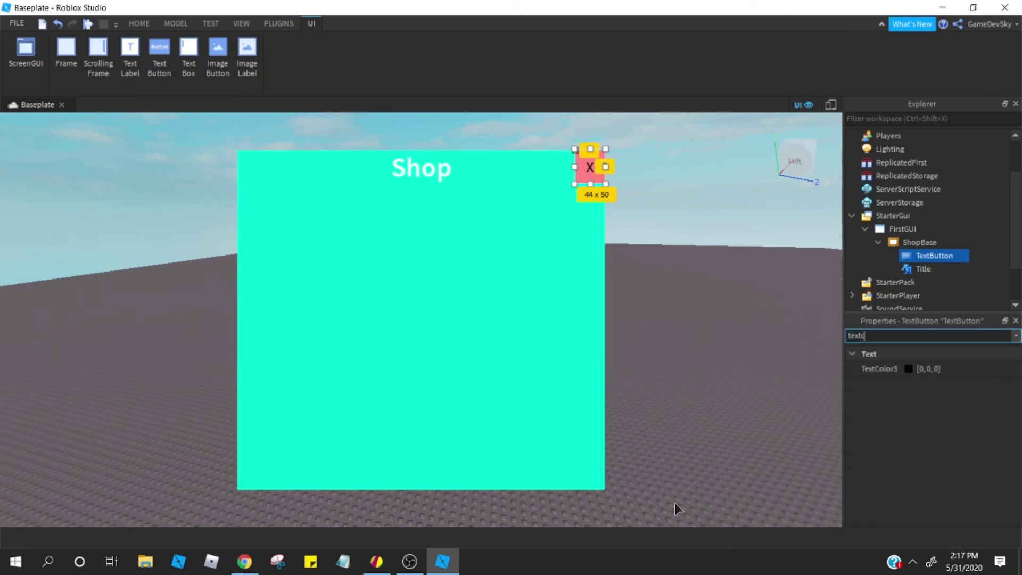
left_click(964, 368)
key("BackSpace")
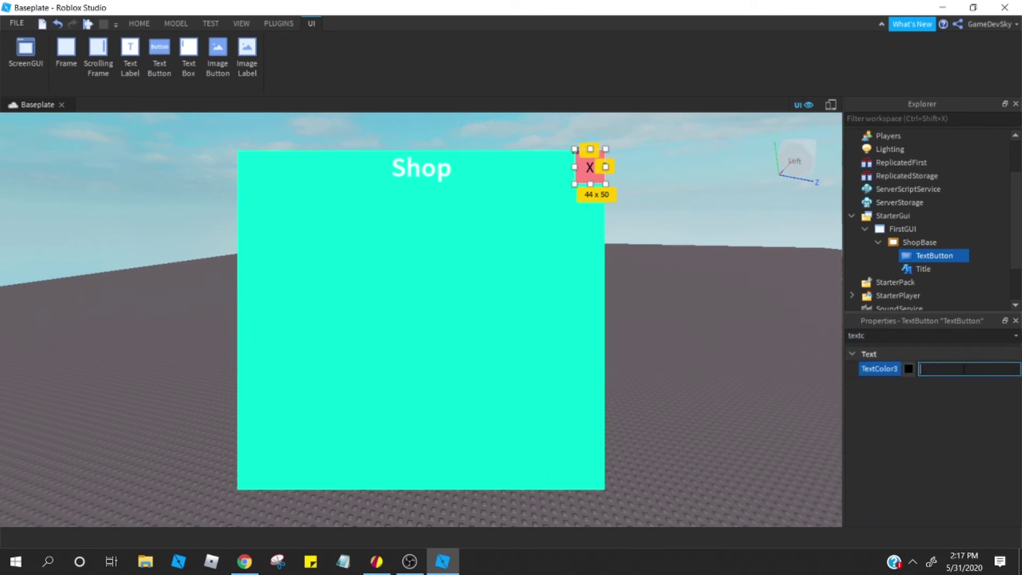
type("255, 255, 255")
key("Return")
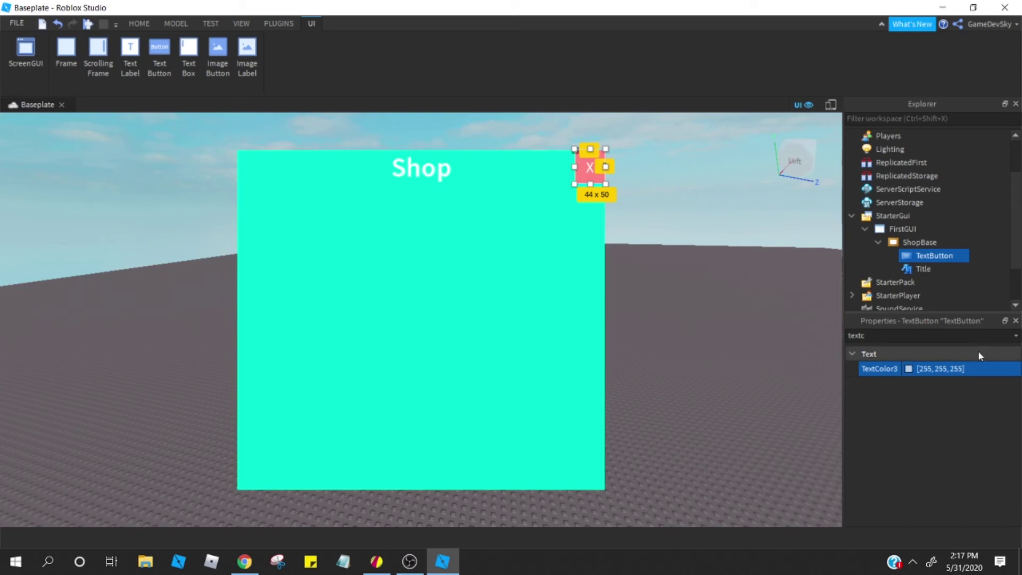
Step: Set the X button's font to SourceSansLight and shrink the button to about 32 x 32 pixels
left_click(953, 335)
key("BackSpace")
type("fo")
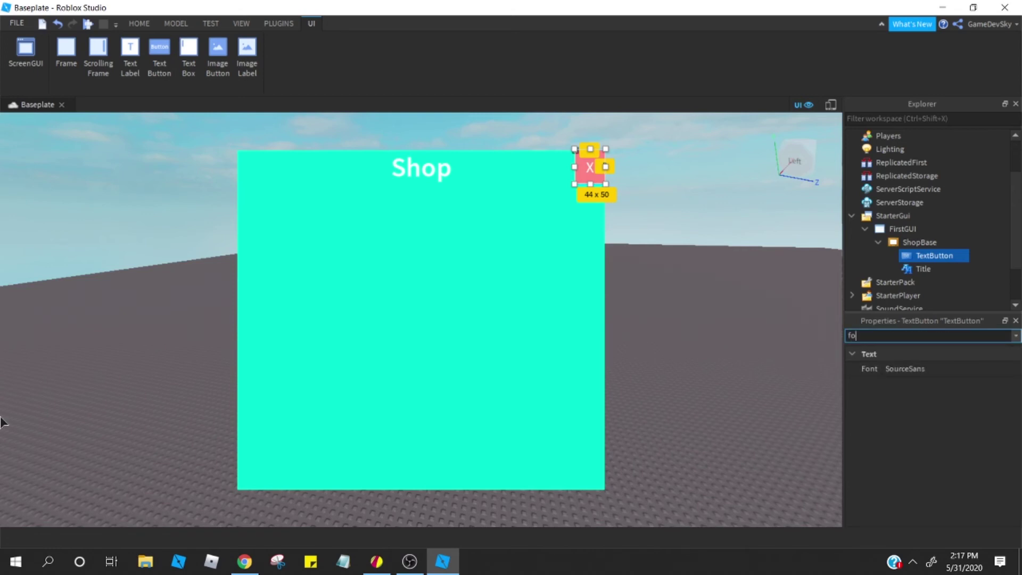
left_click(915, 368)
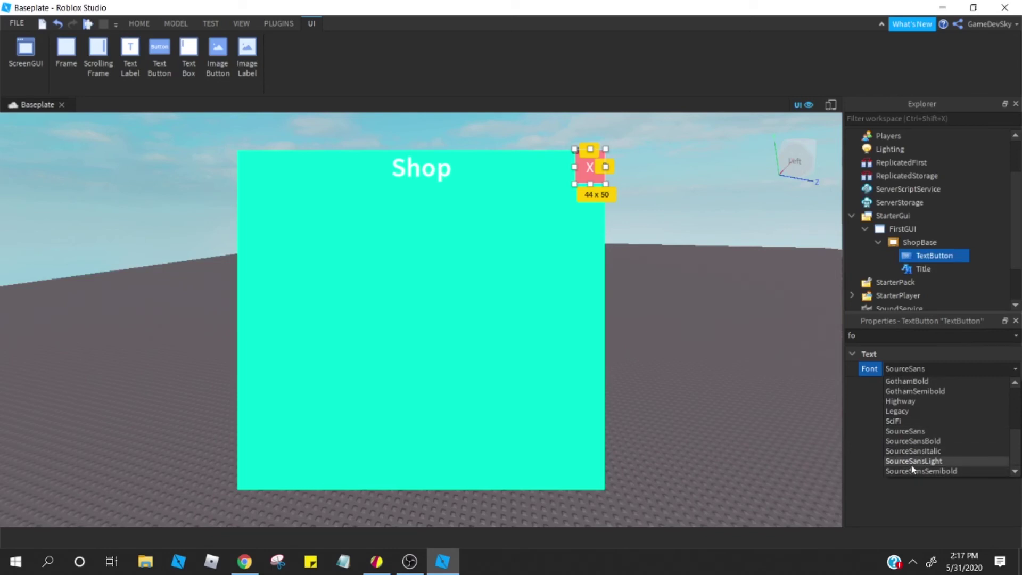
left_click(915, 461)
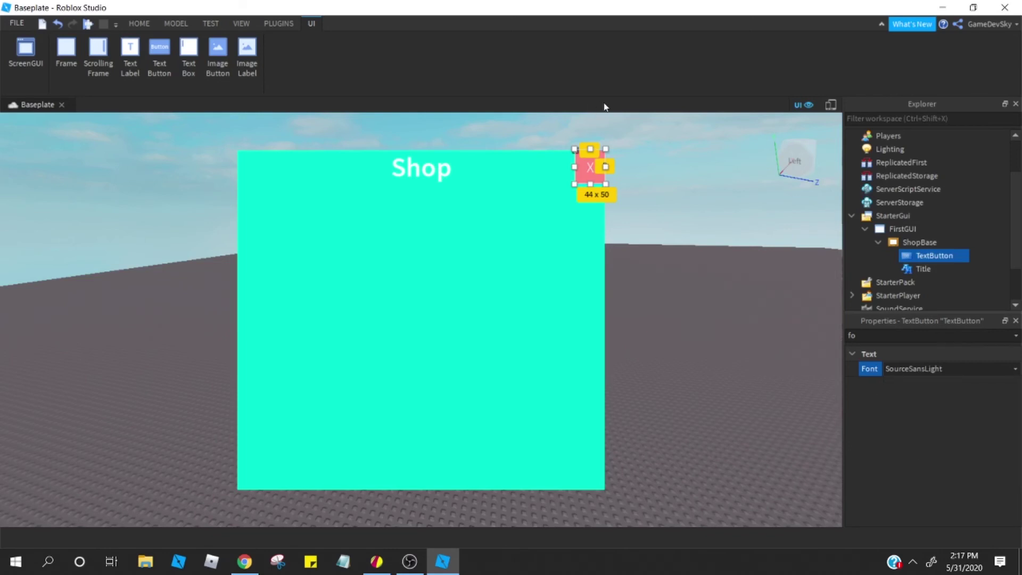
left_click_drag(576, 148, 581, 159)
left_click(644, 186)
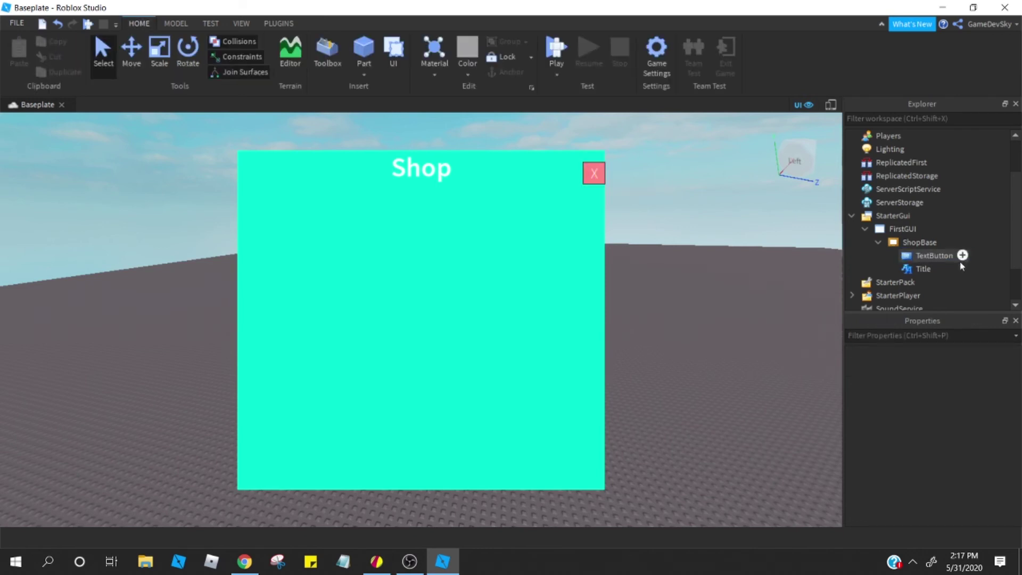
Step: Remove the X button's outline by setting its BorderSizePixel to 0
left_click(928, 256)
left_click(910, 336)
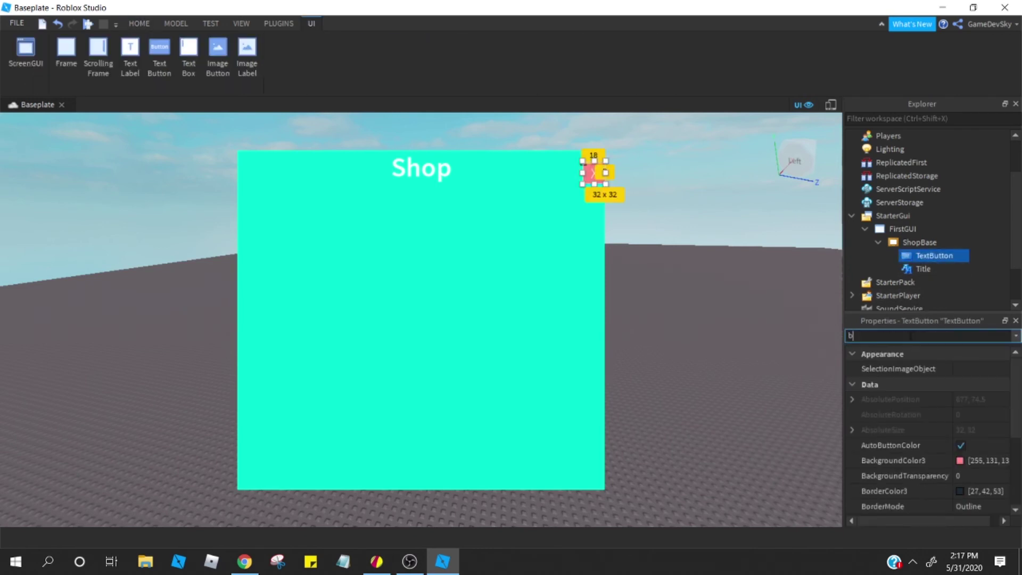
type("bor")
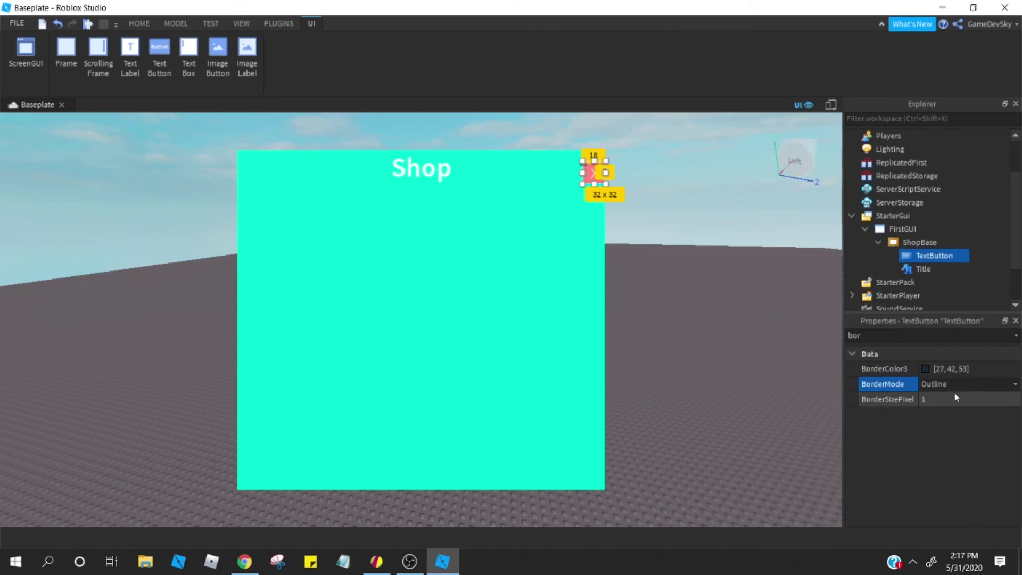
left_click(954, 398)
key("BackSpace")
type("0")
key("Return")
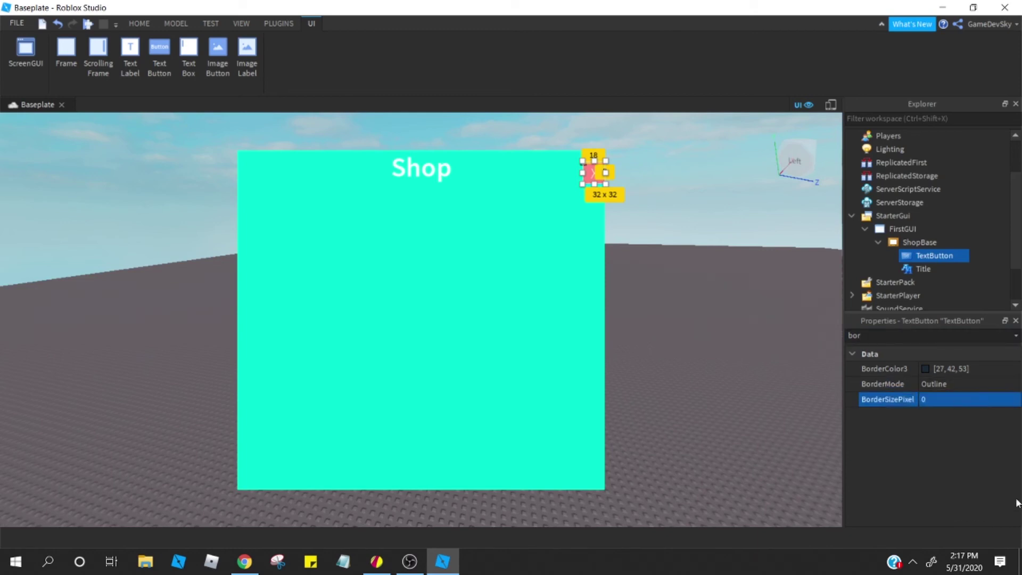
Step: Rename the X button as CloseButton
left_click(895, 336)
key("ctrl+a")
type("na")
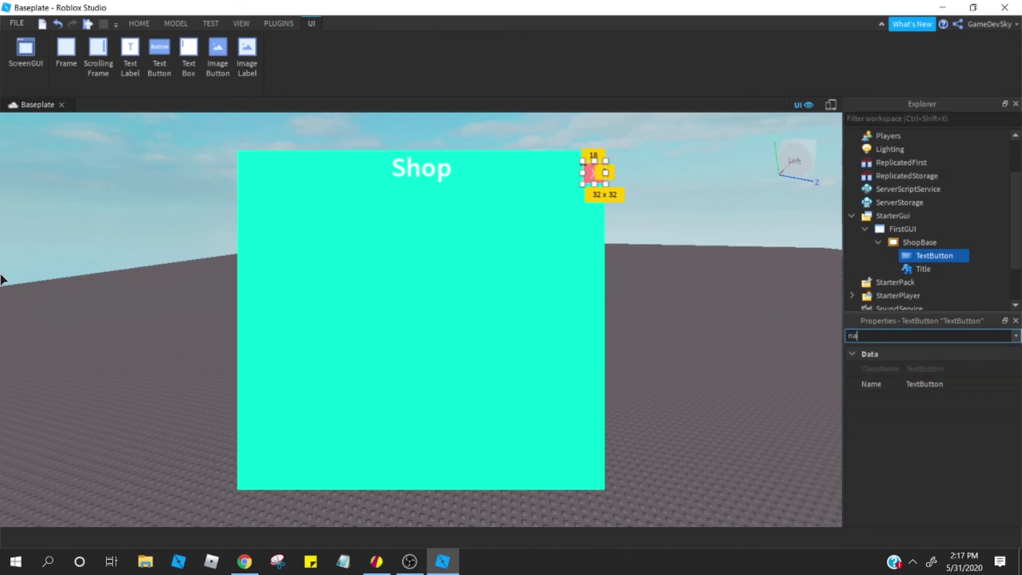
left_click(890, 384)
key("BackSpace")
type("Closen")
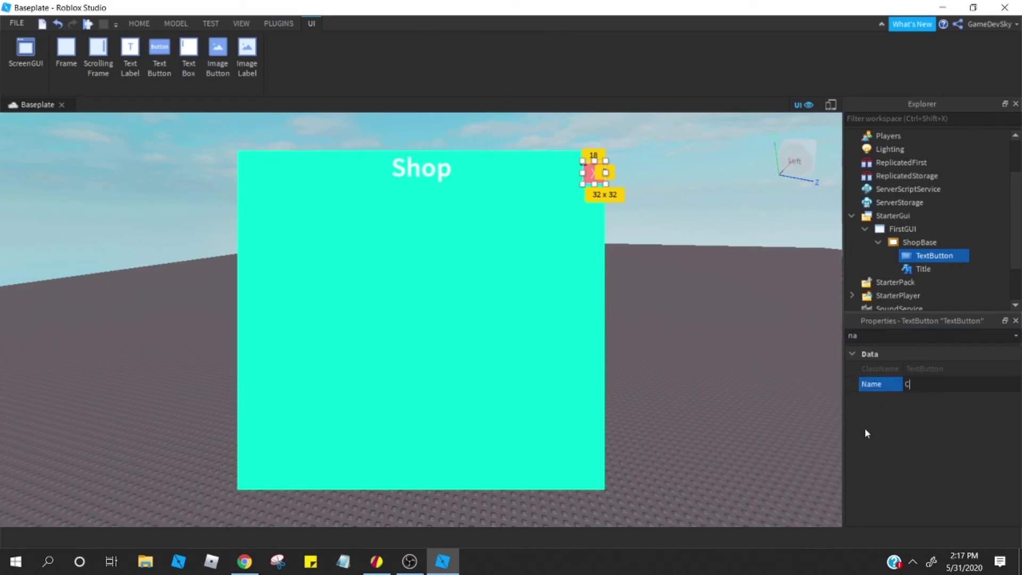
type("utton")
key("Return")
left_click(816, 245)
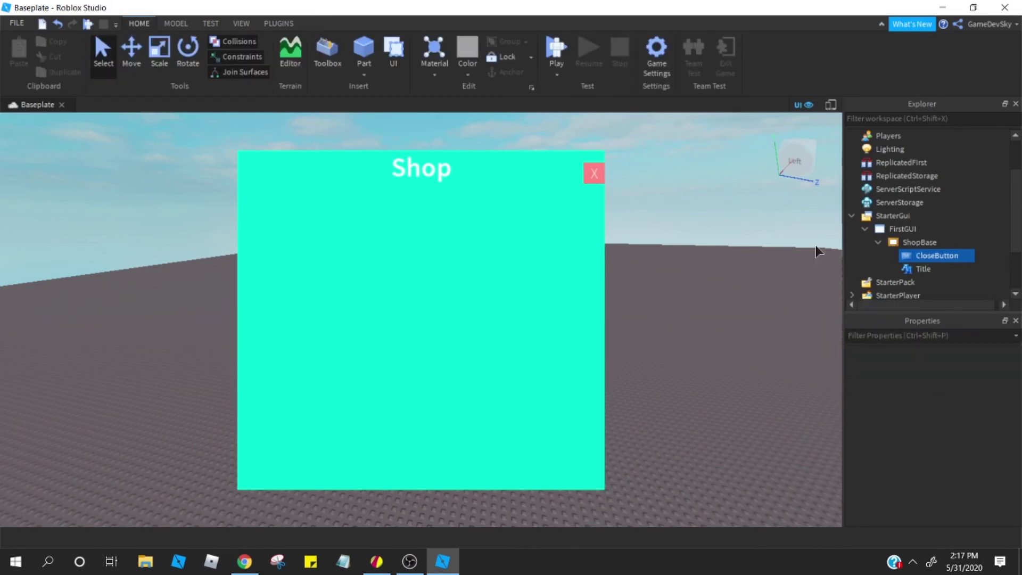
Step: Move CloseButton up so it sits flush in the shop frame's upper-right corner
left_click(899, 268)
left_click(907, 257)
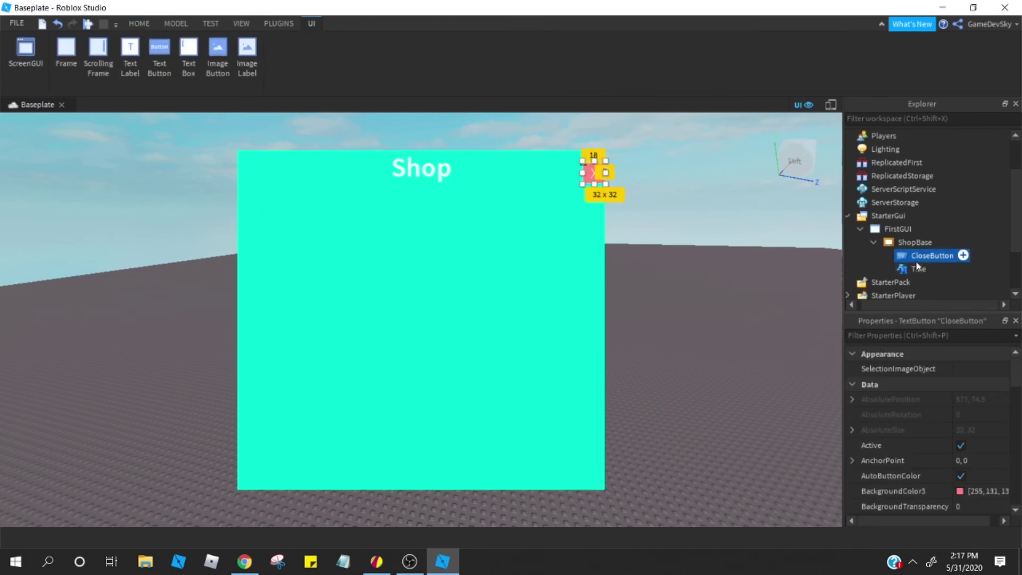
left_click_drag(592, 171, 593, 166)
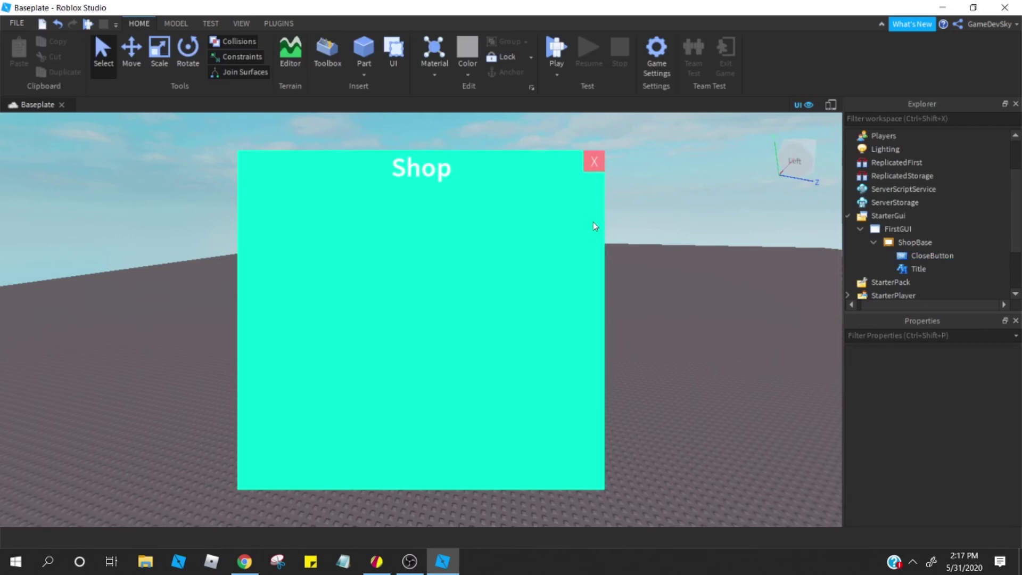
mouse_move(963, 243)
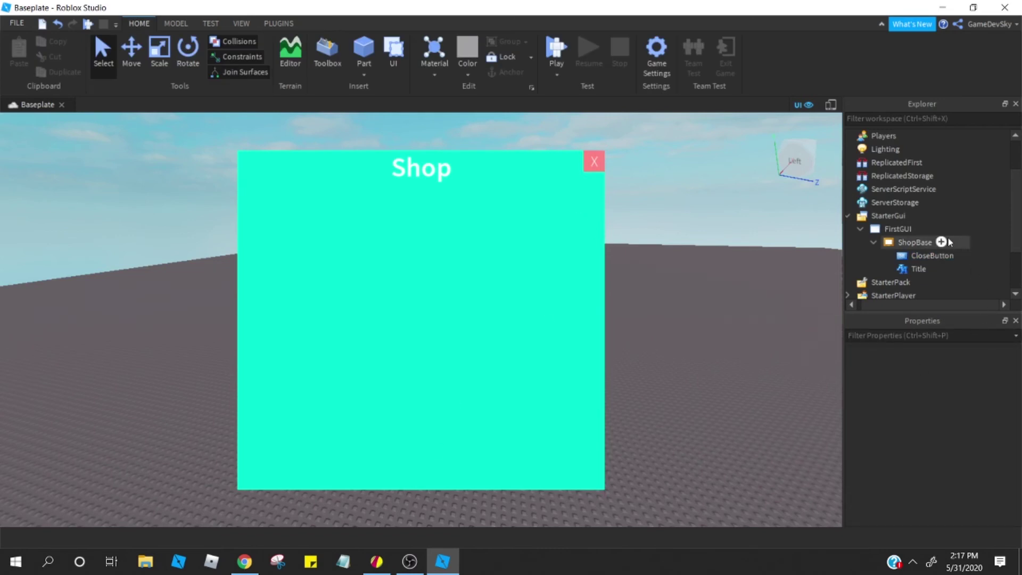
left_click(925, 255)
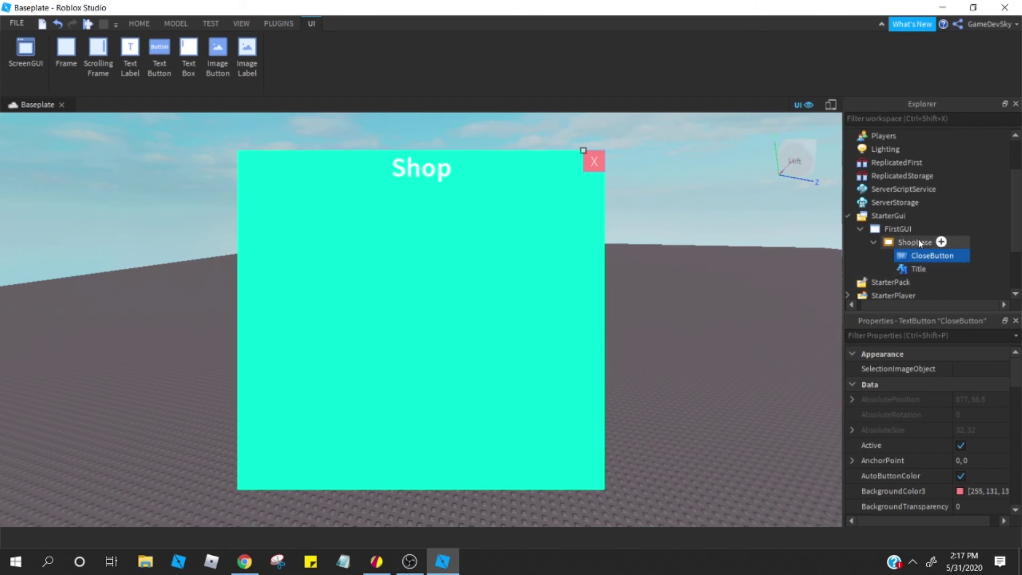
left_click(905, 230)
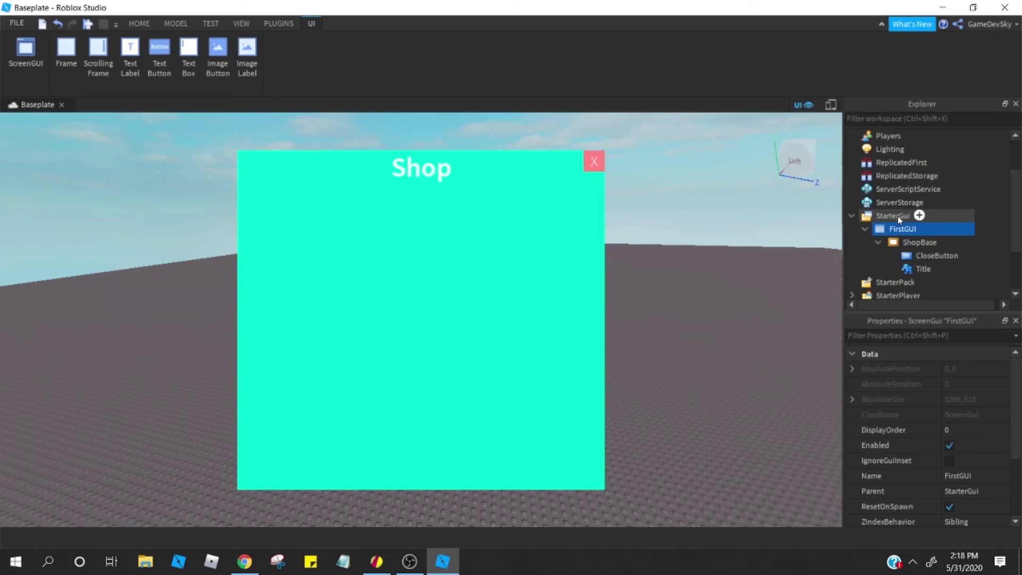
left_click(923, 268)
left_click(911, 256)
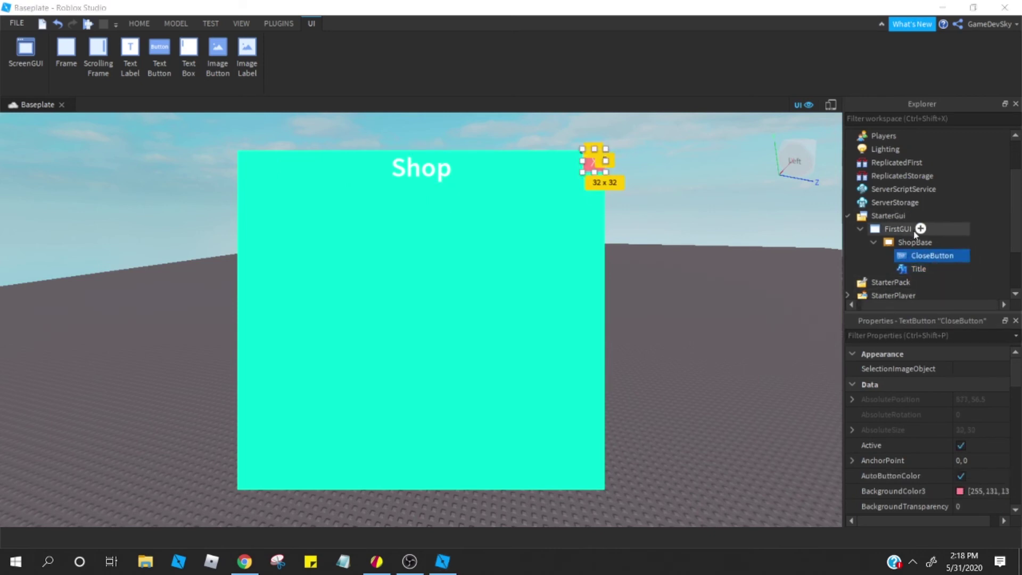
Step: Add a TextButton directly inside FirstGUI and place it beside the shop frame, about 22 pixels across and 253 pixels down
left_click(920, 229)
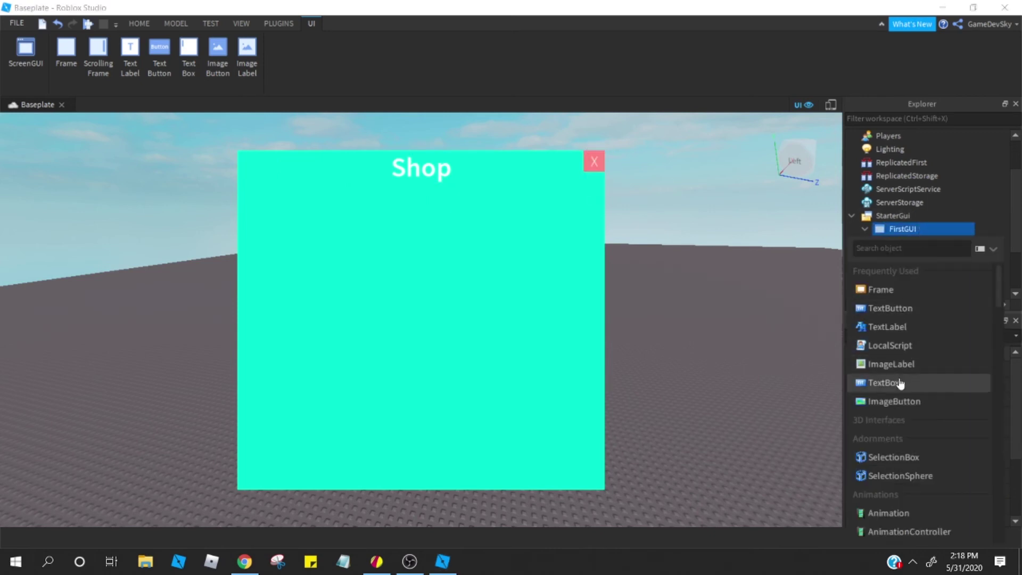
left_click(885, 309)
left_click_drag(65, 142, 86, 311)
Step: Change the new button's text to Open
double_click(113, 287)
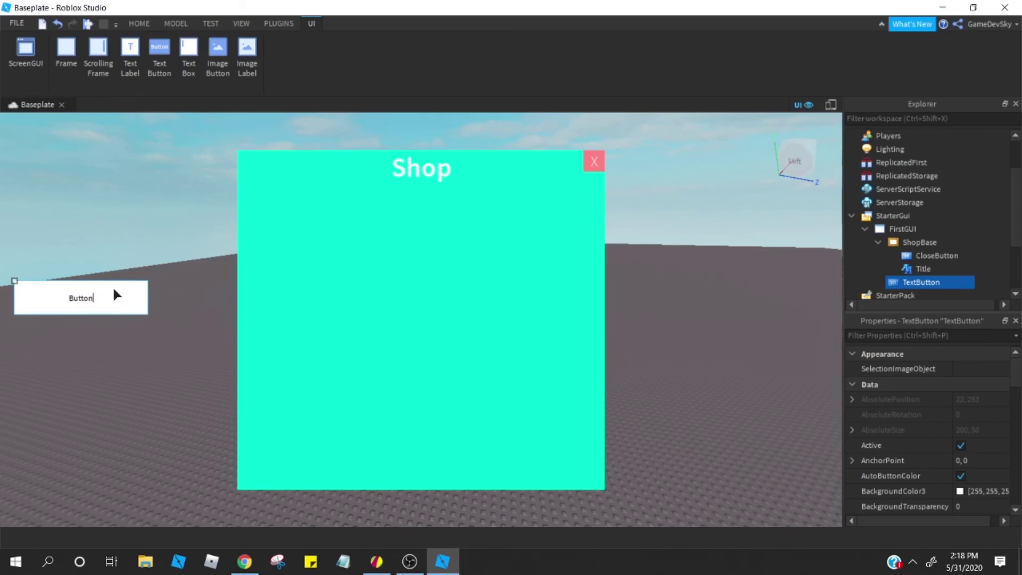
key("BackSpace")
key("BackSpace")
key("BackSpace")
key("BackSpace")
key("BackSpace")
key("BackSpace")
type("Open")
key("Return")
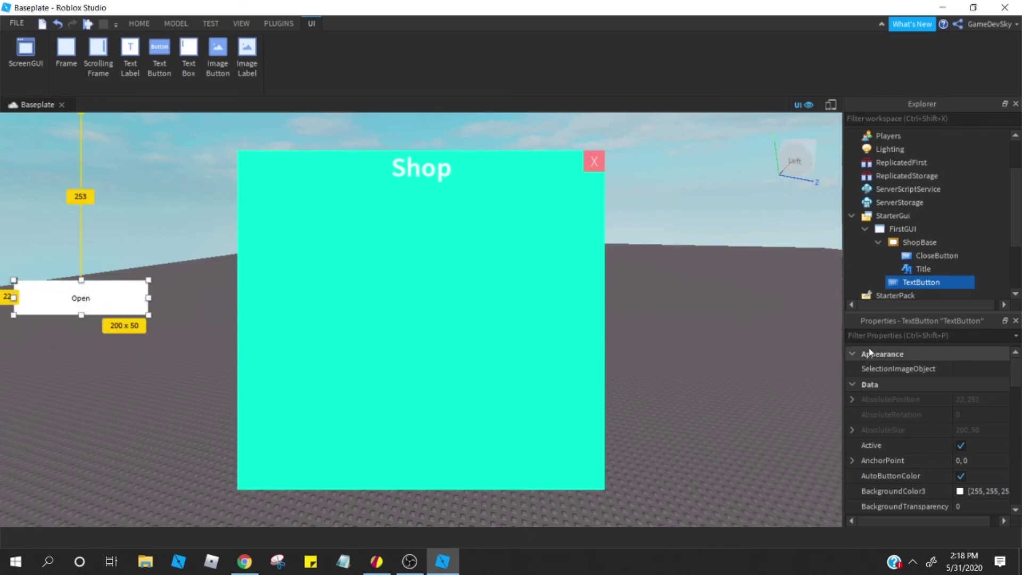
left_click(126, 323)
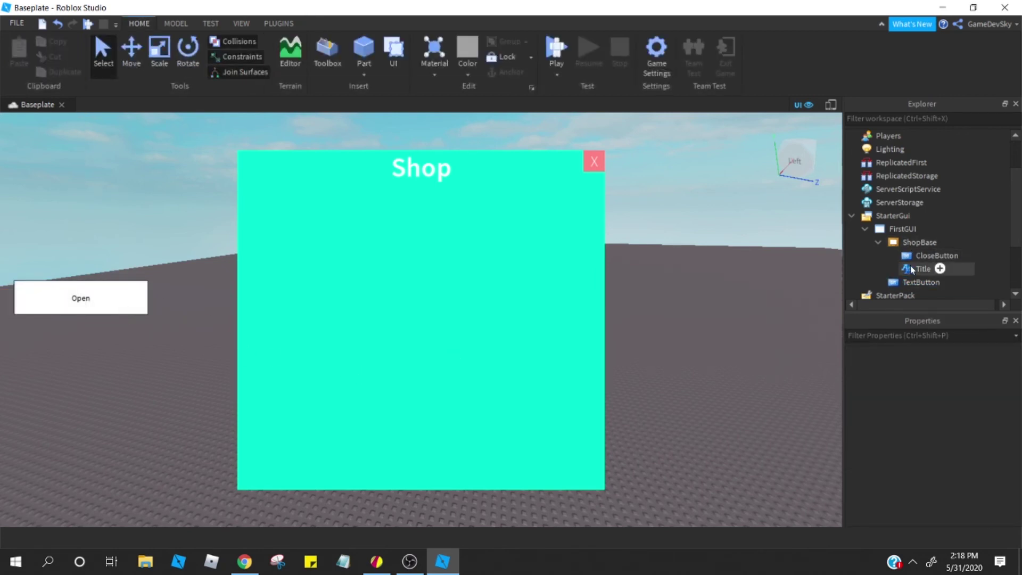
Step: Rename the Open button's object in FirstGUI as OpenButton
left_click(912, 281)
left_click(908, 336)
type("na")
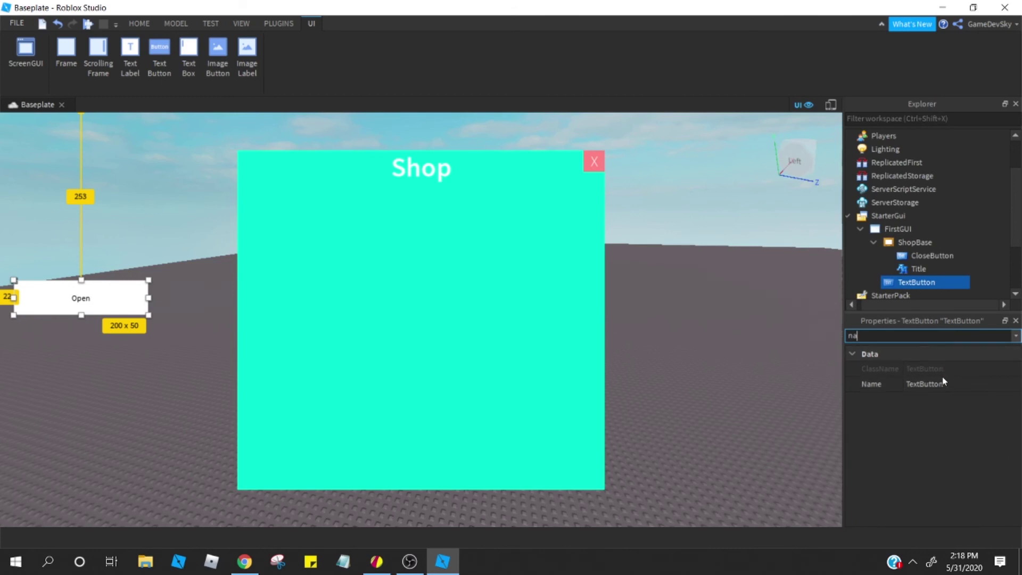
left_click(943, 384)
type("Ope")
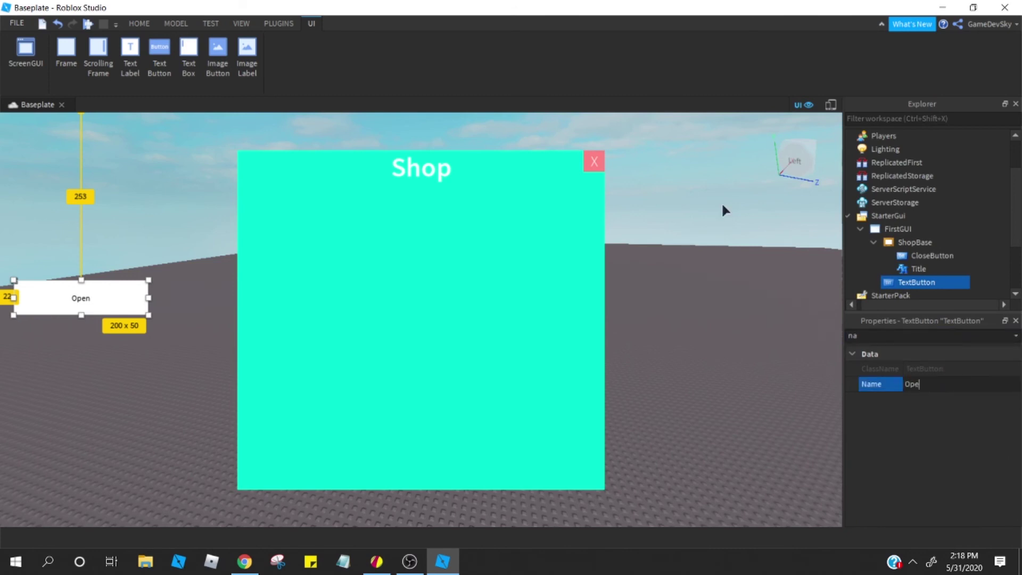
type("nButton")
key("Return")
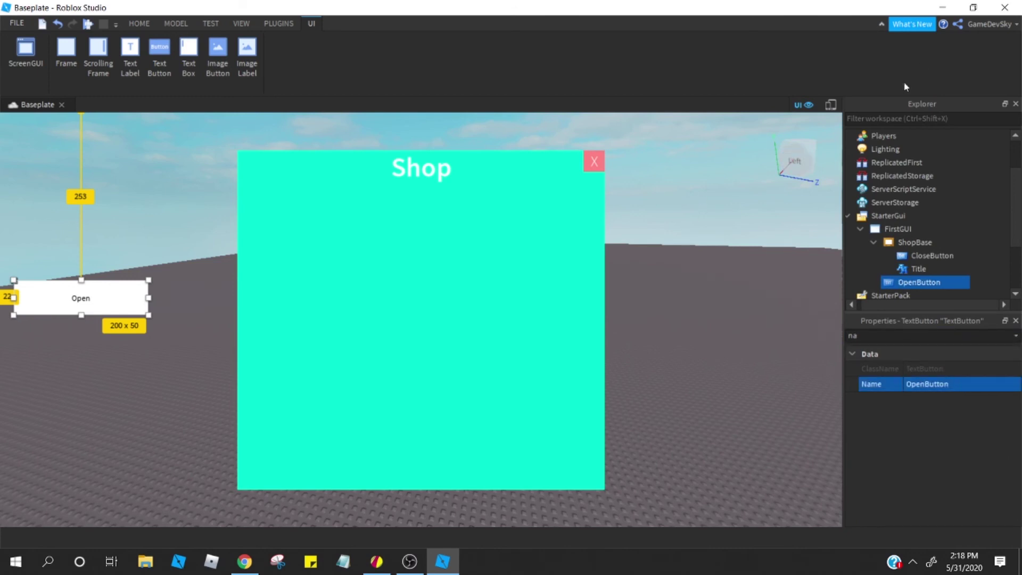
Step: Try several background colours on OpenButton and set its BackgroundColor3 to the custom light blue, RGB 85, 170, 255
key("ctrl+shift+p")
key("BackSpace")
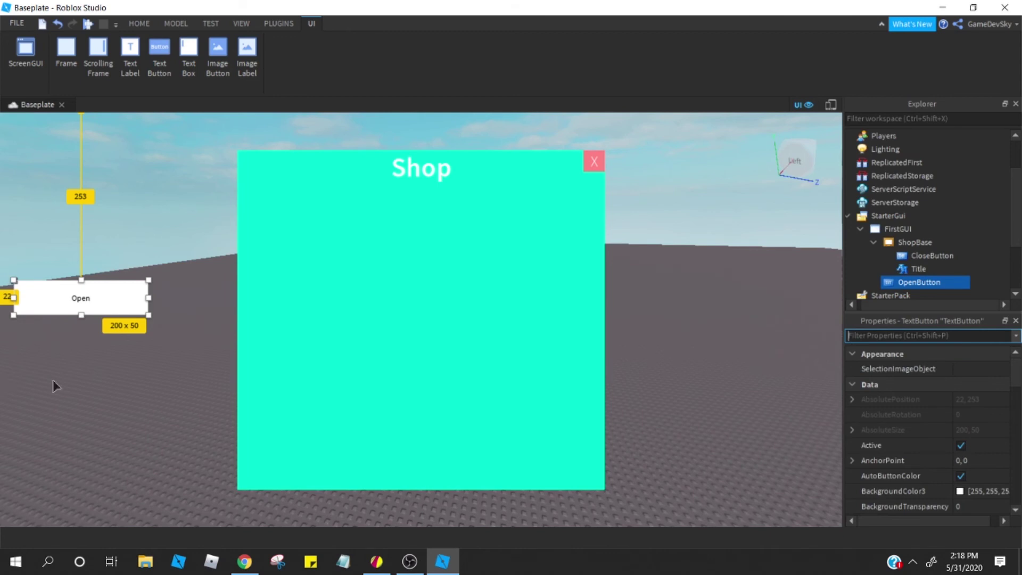
type("bac")
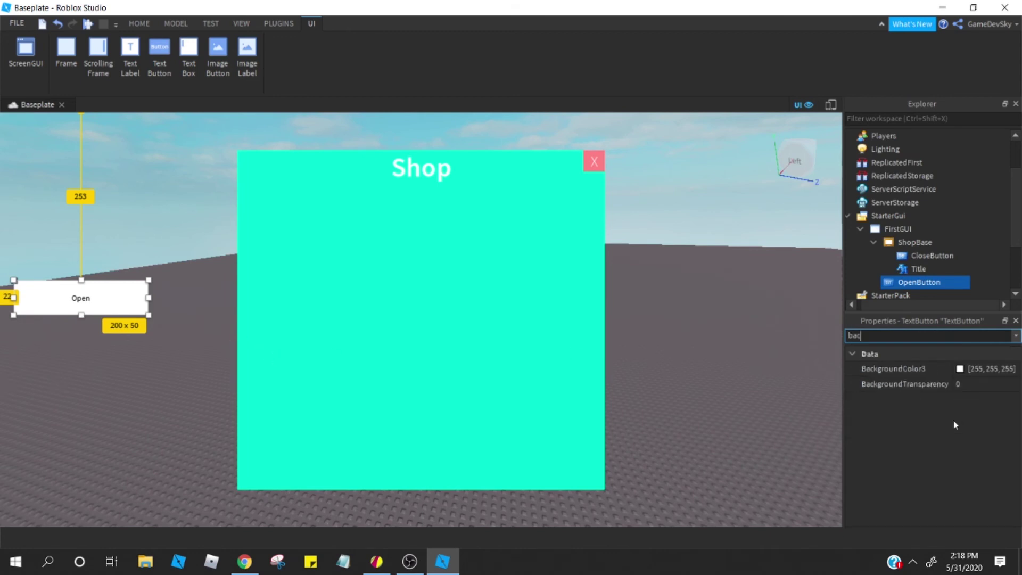
left_click(960, 368)
left_click_drag(589, 228, 549, 181)
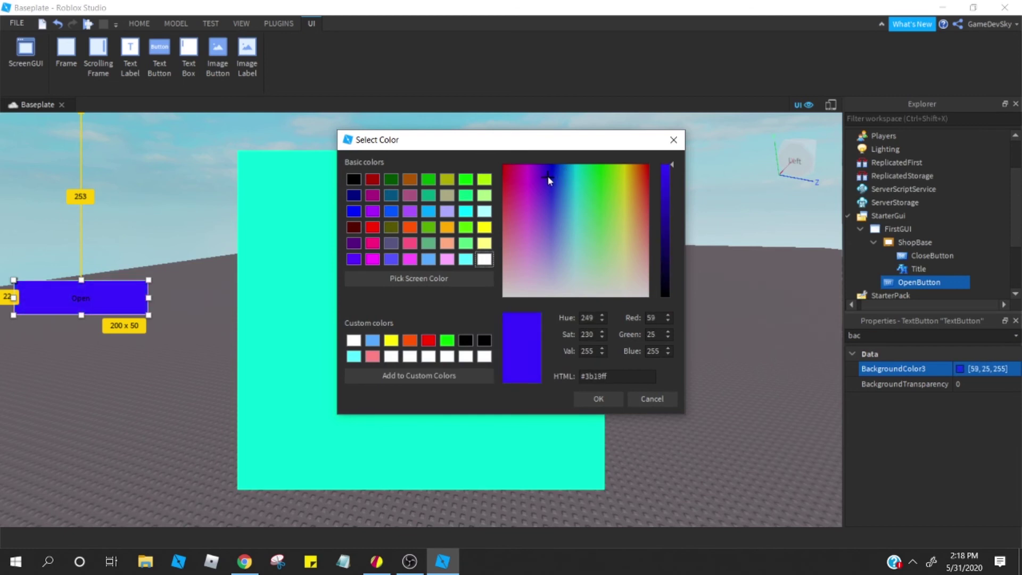
left_click(433, 339)
left_click(406, 344)
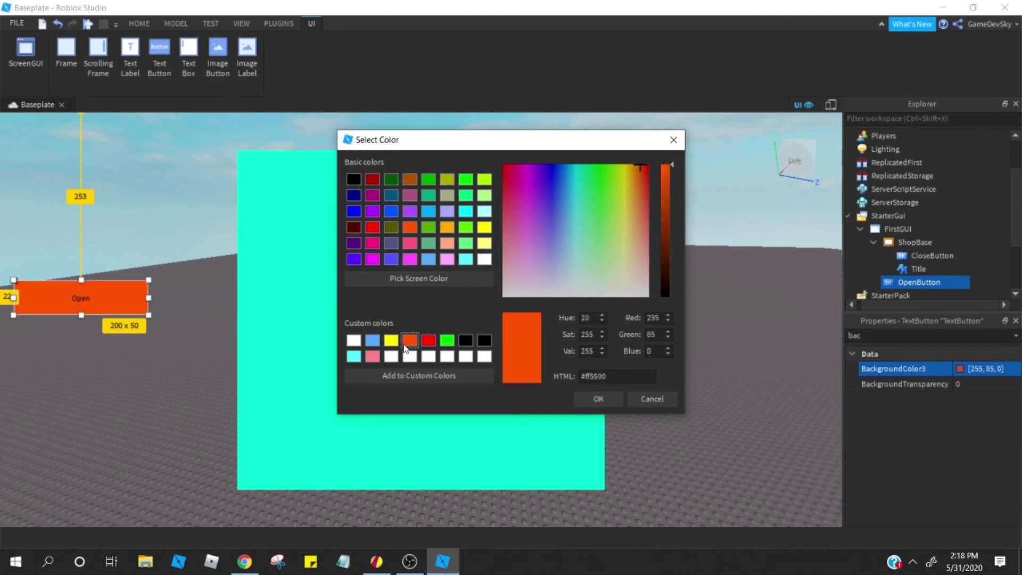
left_click(391, 341)
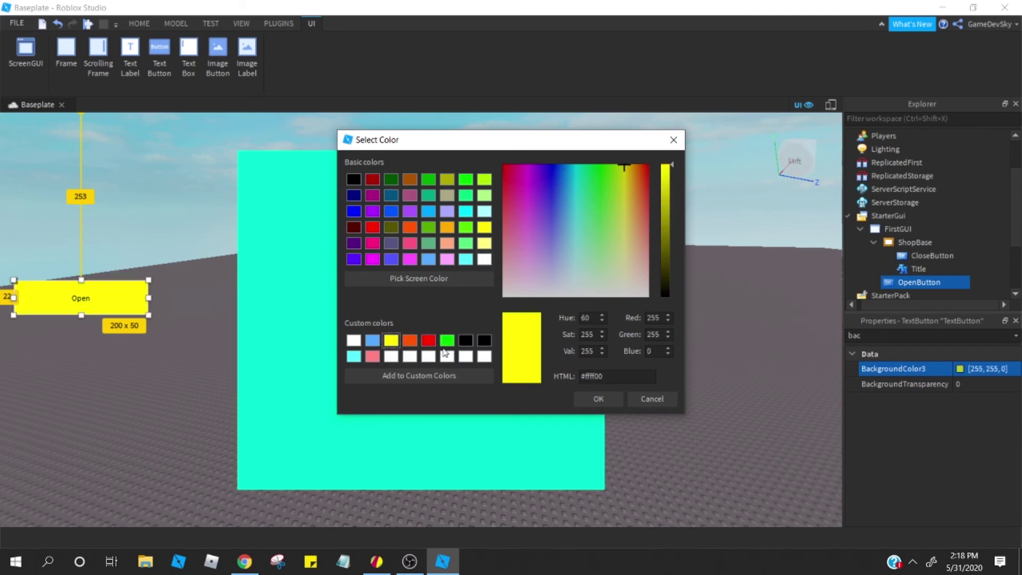
left_click(374, 340)
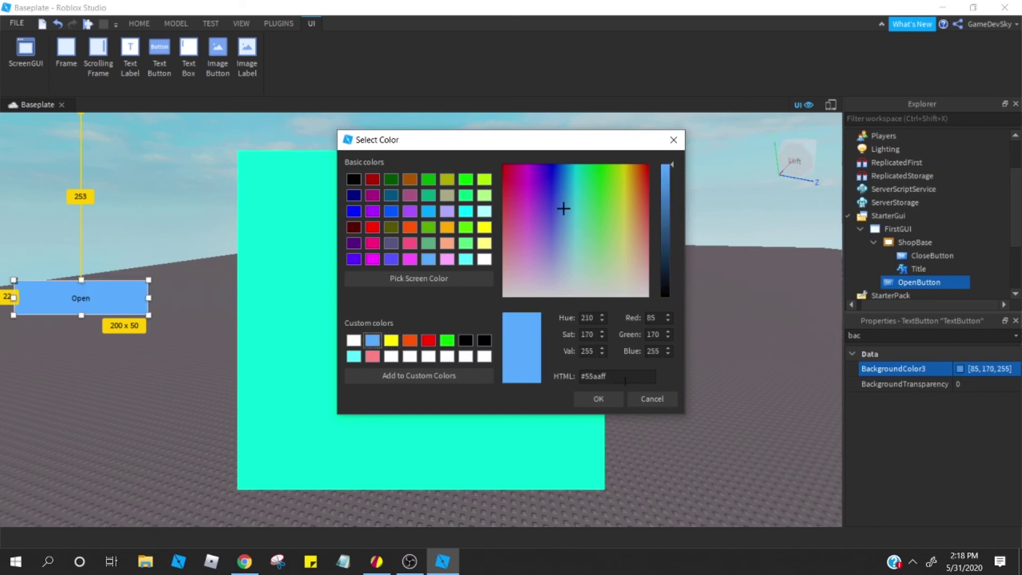
left_click(595, 402)
Step: Filter OpenButton's properties for texts and set its TextSize to 24
left_click_drag(905, 337, 304, 341)
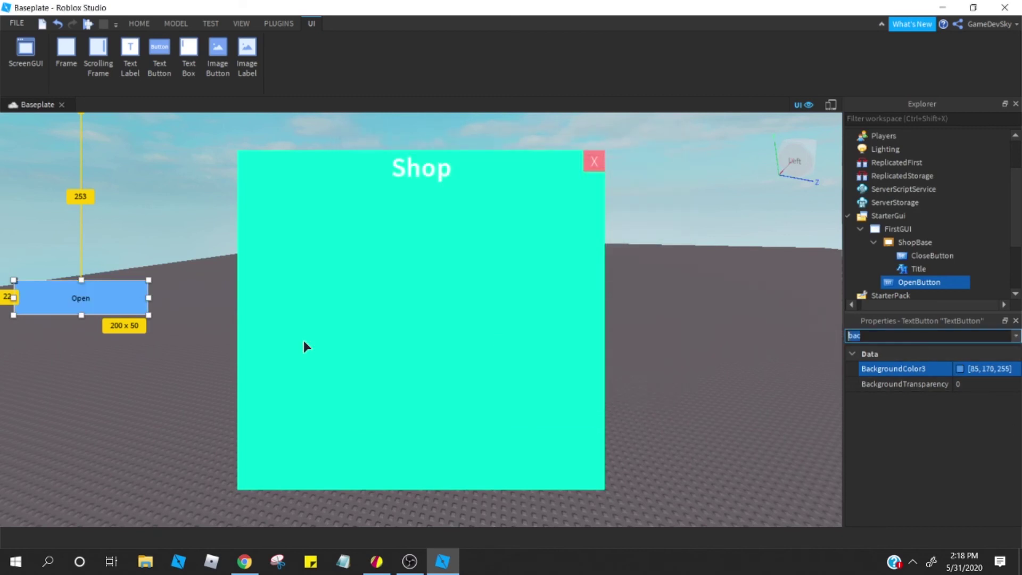
type("texts")
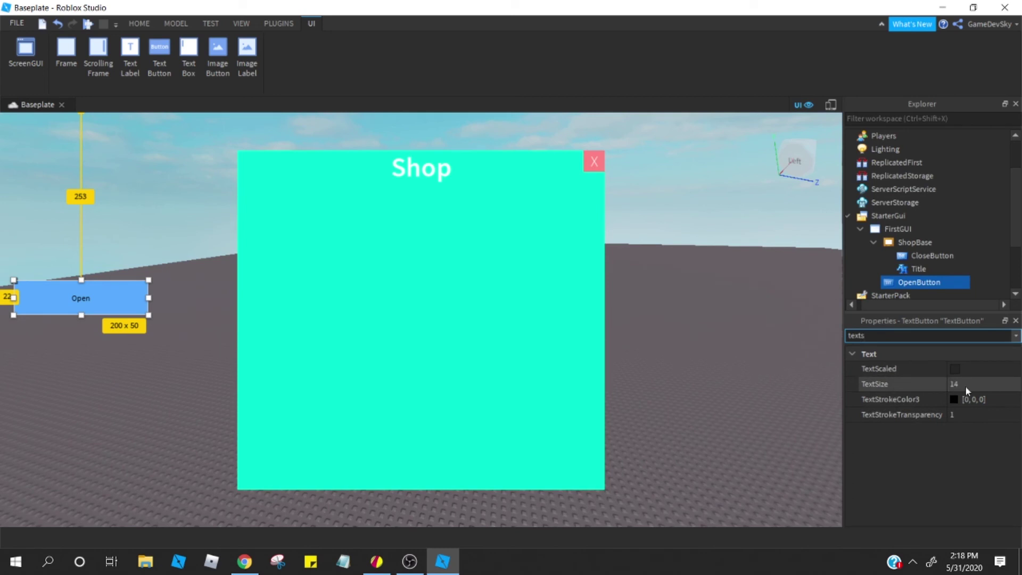
left_click(965, 386)
key("BackSpace")
type("24")
key("Return")
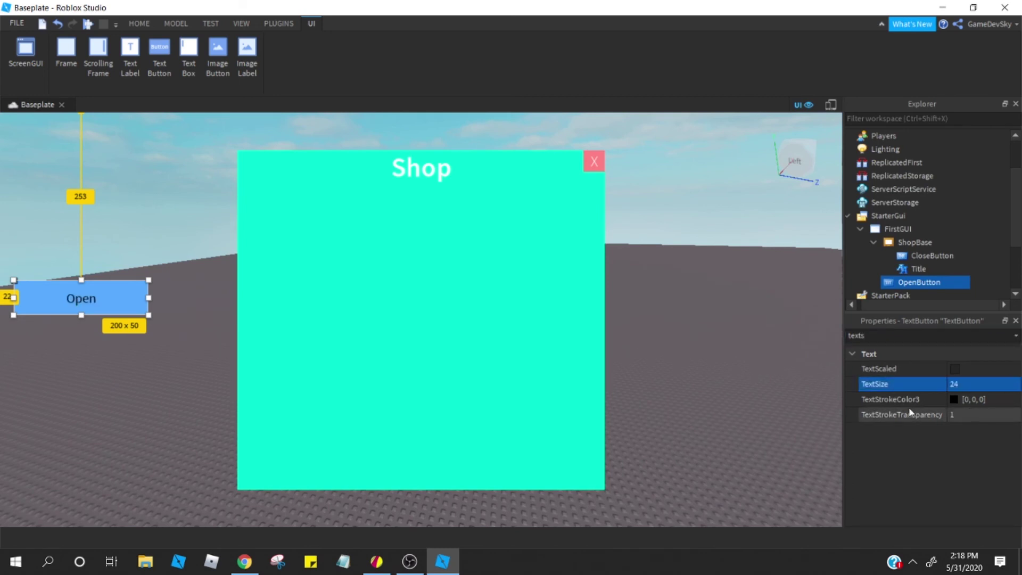
Step: Filter OpenButton's properties for textc and set its TextColor3 to white, RGB 255, 255, 255
left_click(923, 335)
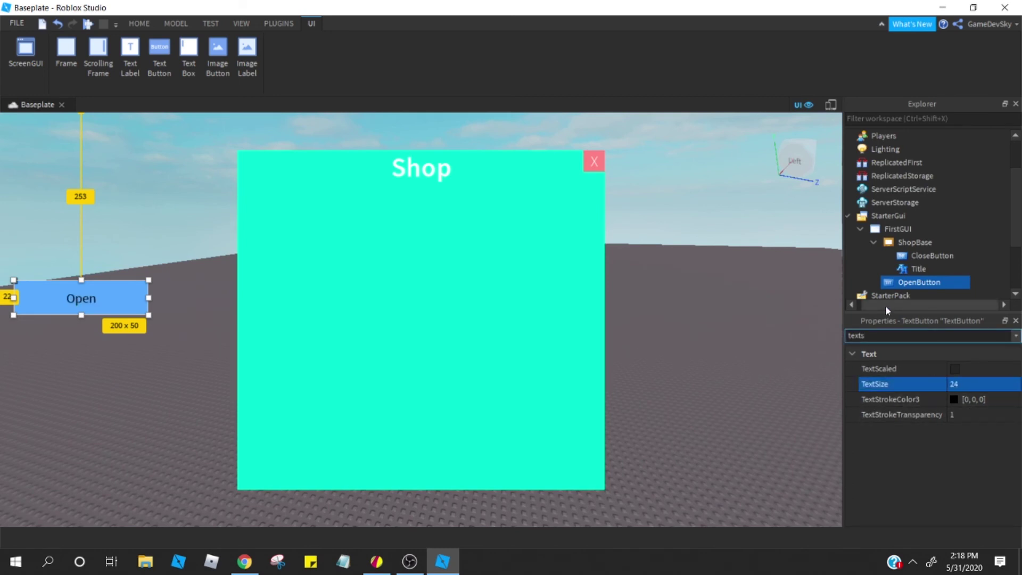
key("BackSpace")
type("c")
left_click(954, 368)
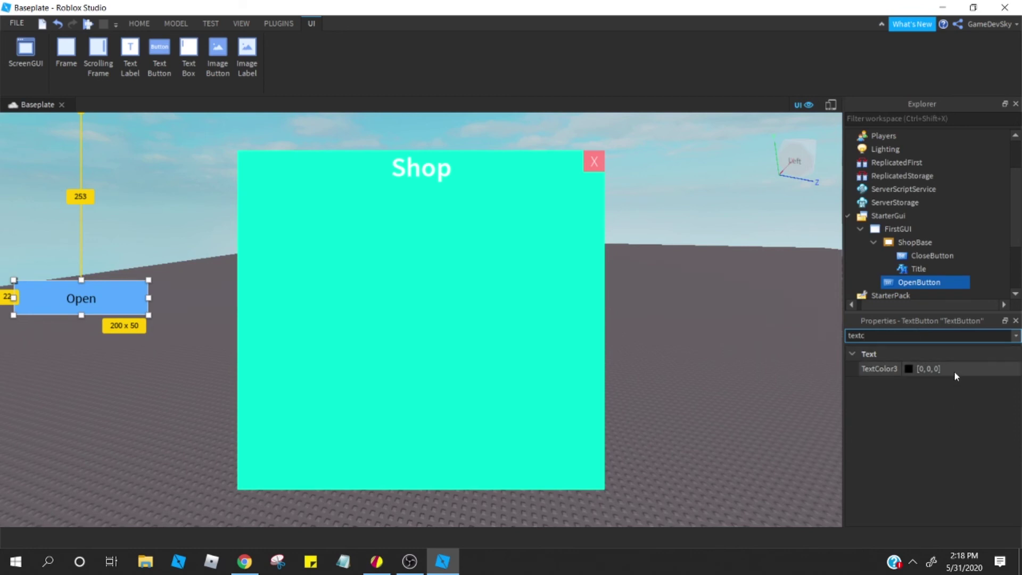
type("255, 255, 2")
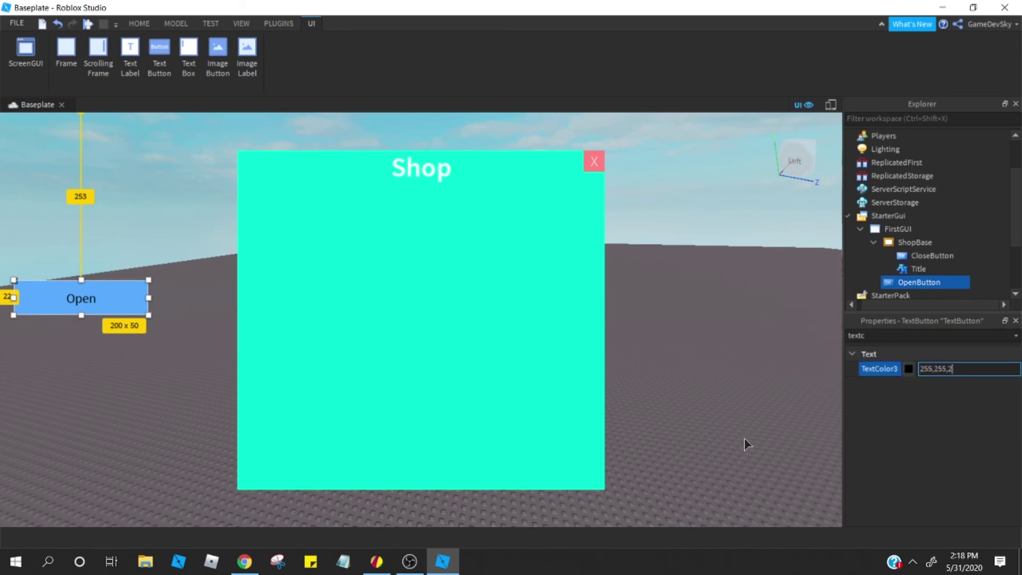
type("55")
key("Return")
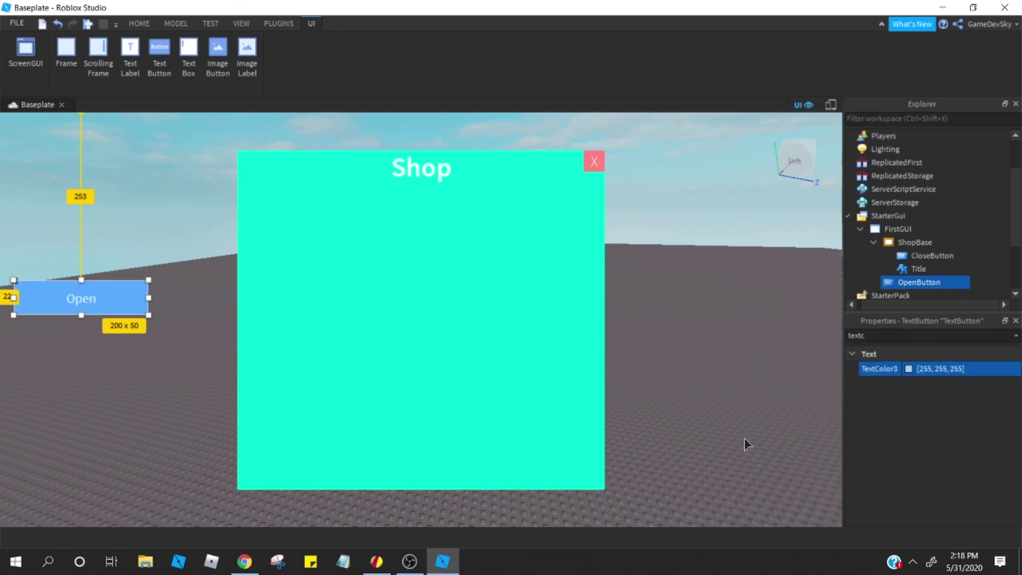
Step: Filter OpenButton's properties for fo, try SourceSansBold, and set its Font to SourceSansSemibold
left_click(928, 337)
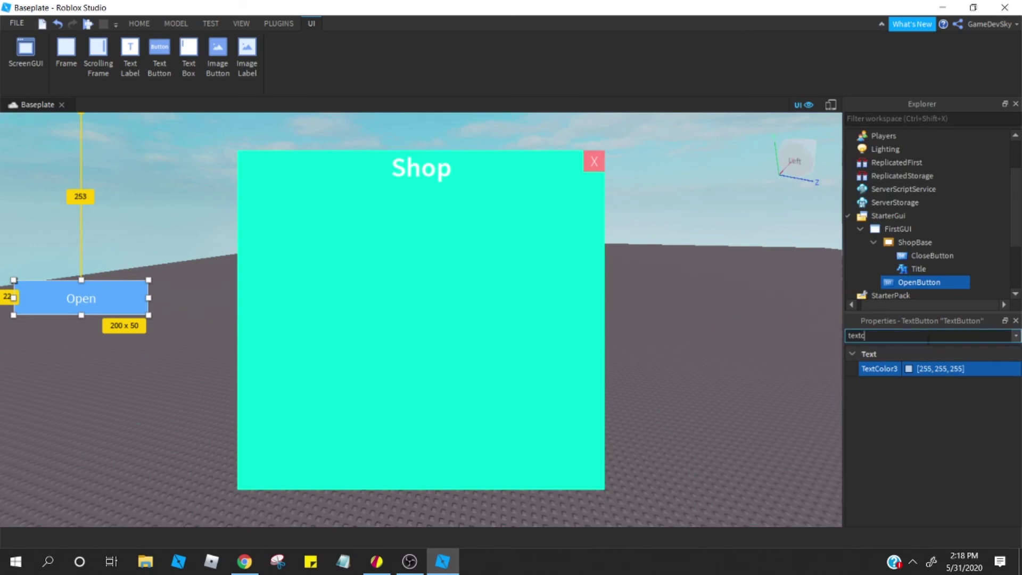
key("BackSpace")
type("s")
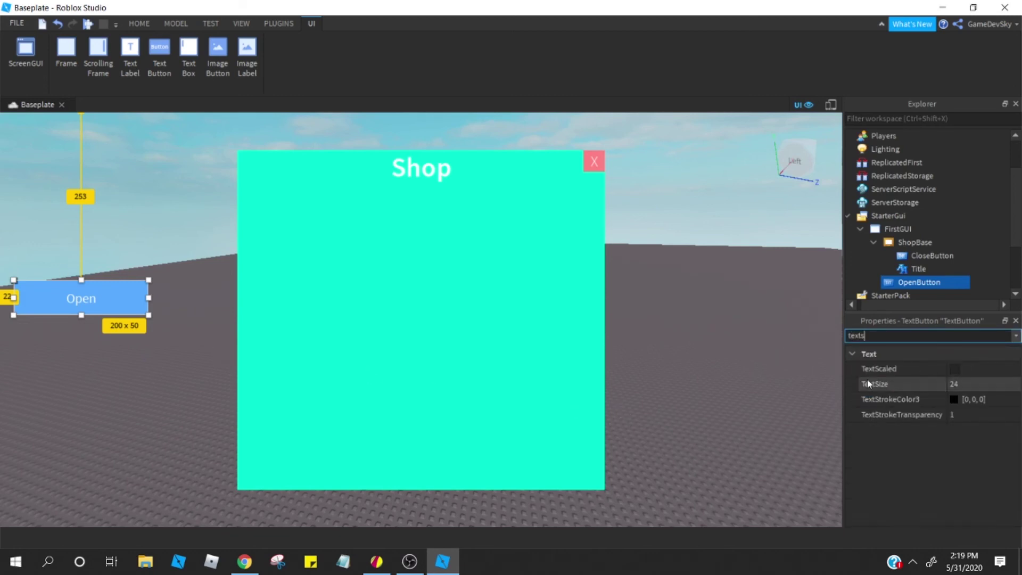
key("BackSpace")
key("BackSpace")
key("BackSpace")
key("BackSpace")
key("BackSpace")
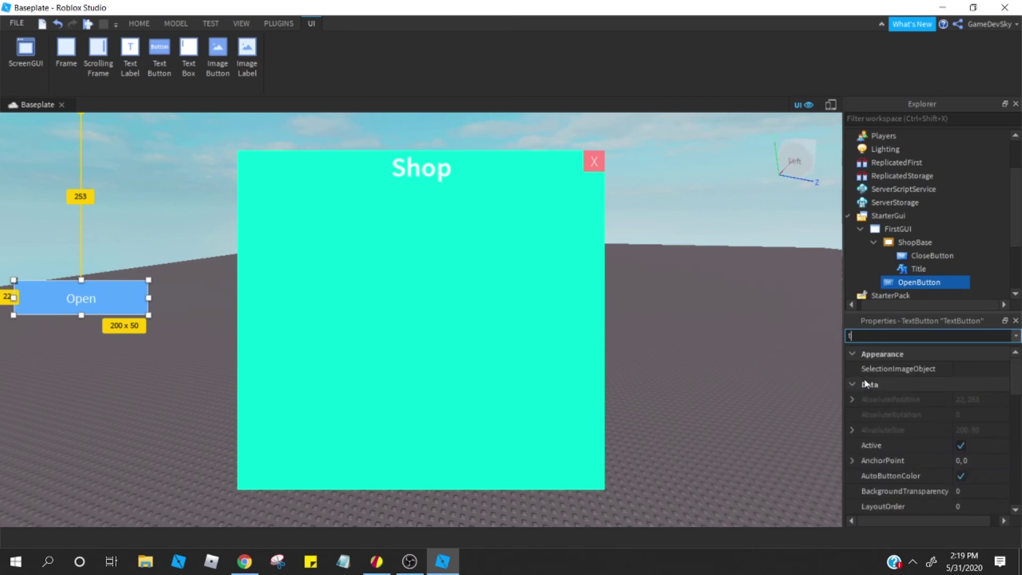
type("fo")
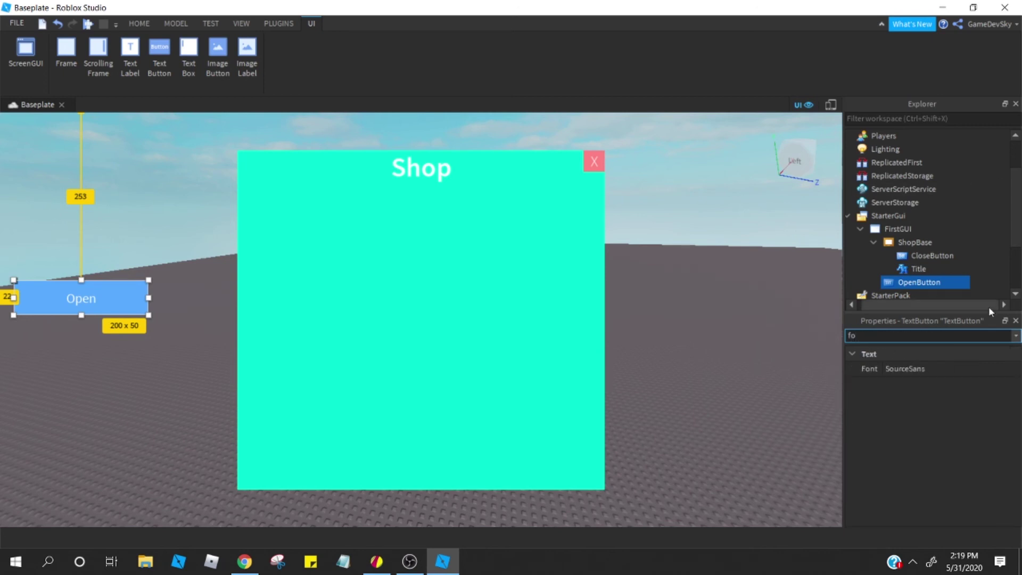
left_click(973, 368)
scroll(965, 439, "down", 2)
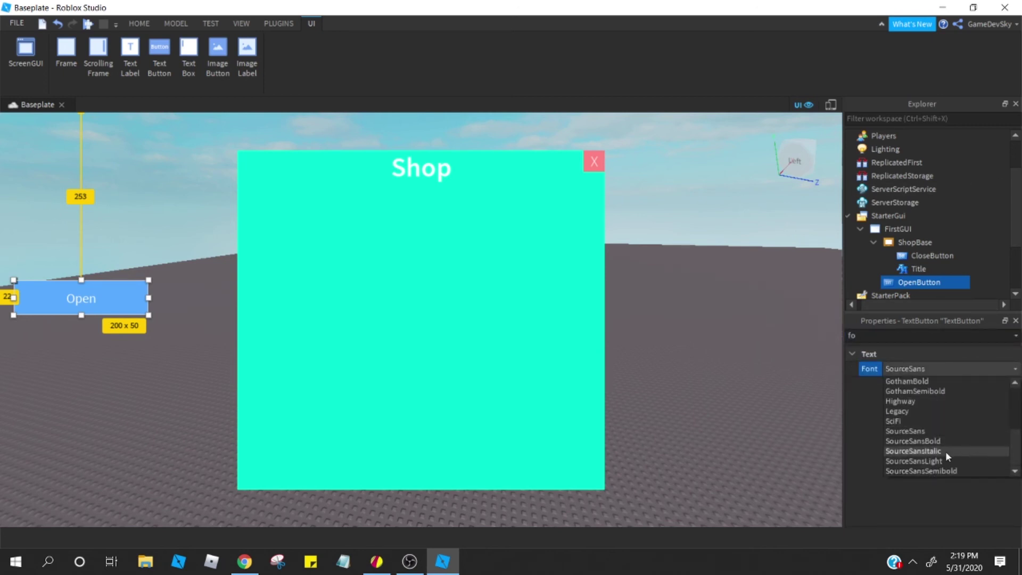
left_click(934, 441)
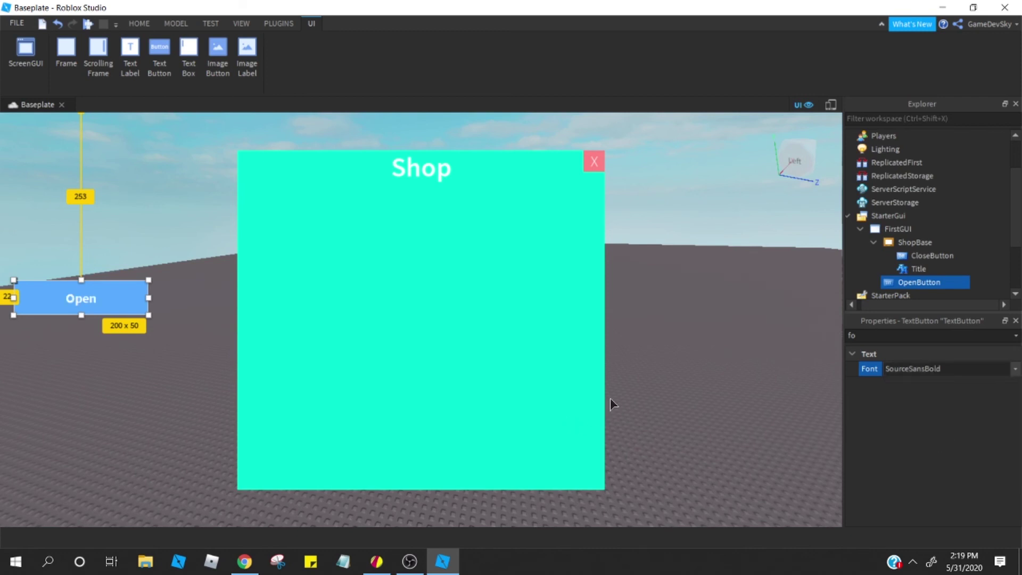
left_click(1011, 369)
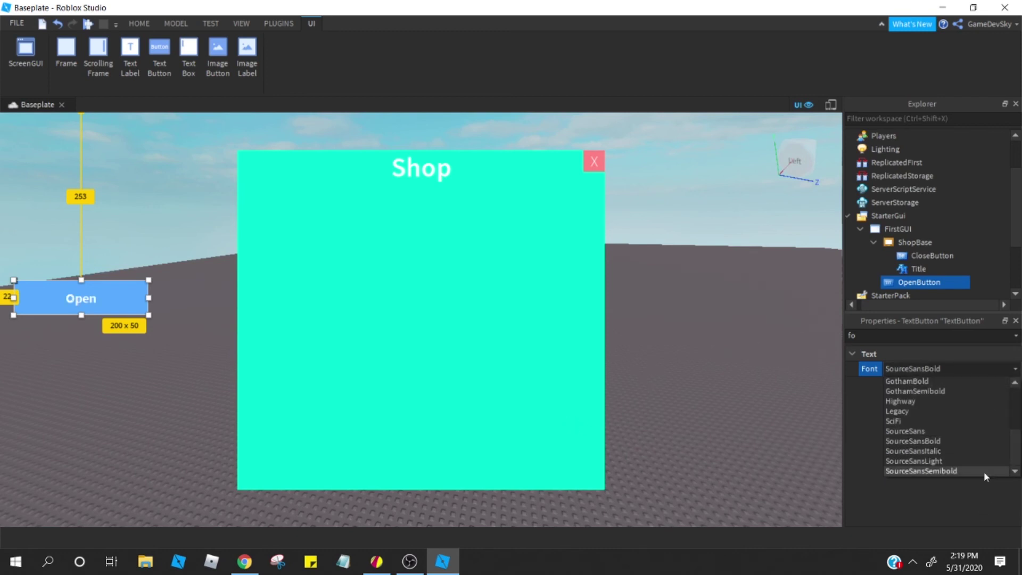
left_click(984, 471)
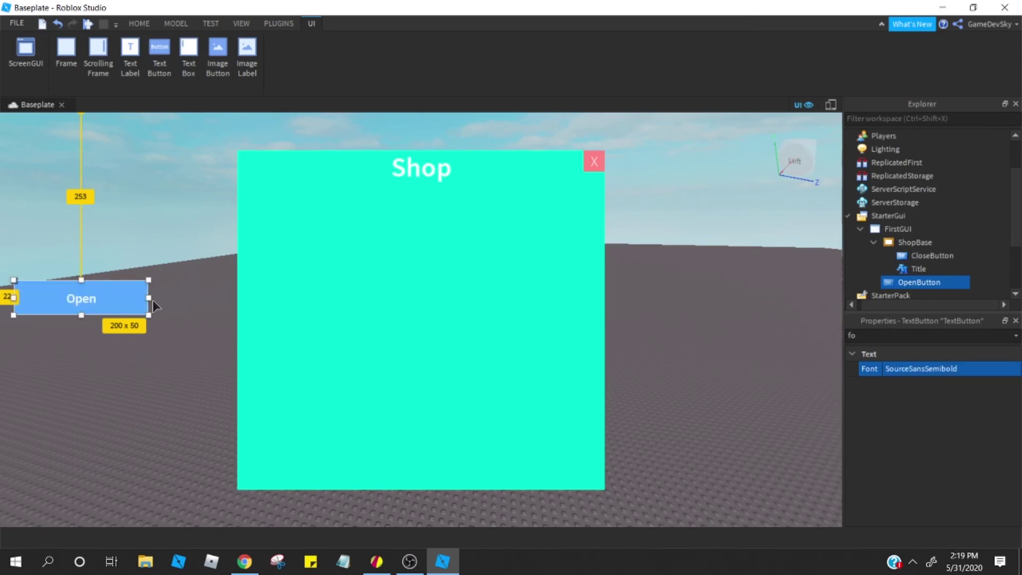
Step: Narrow OpenButton to about 150 x 50 pixels and remove its border by setting BorderSizePixel to 0
left_click_drag(149, 299, 115, 299)
left_click(166, 318)
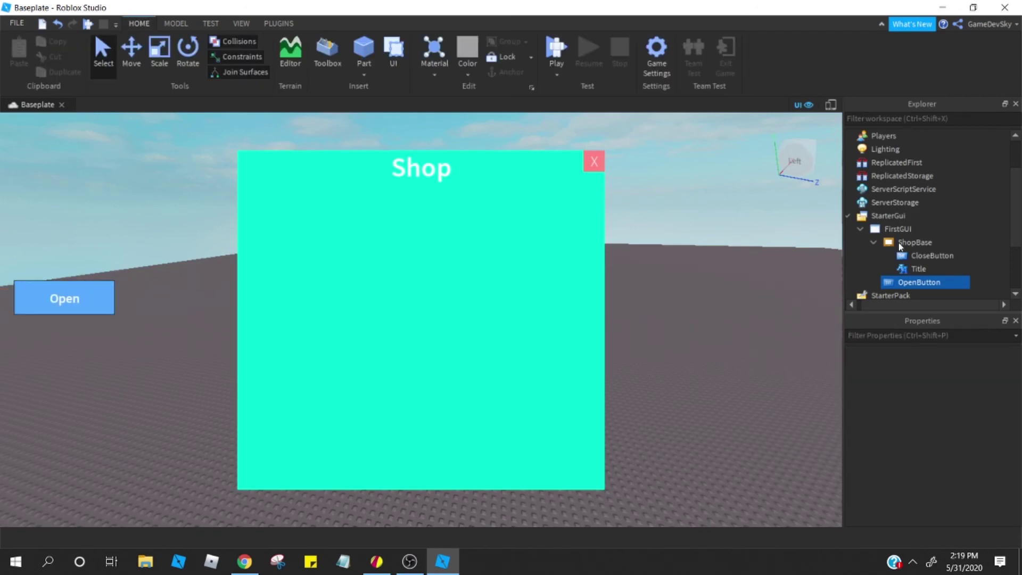
left_click(932, 256)
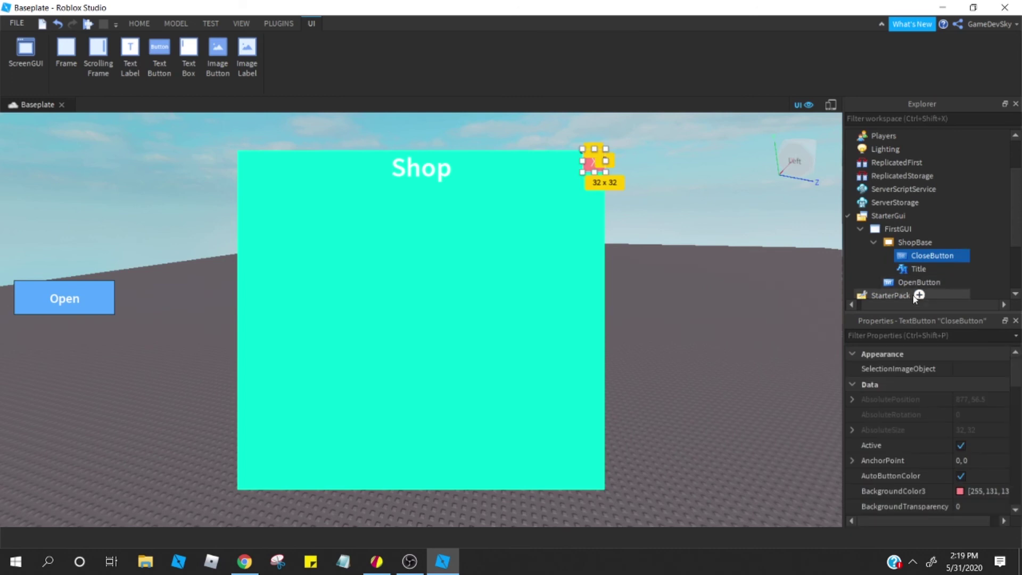
left_click(919, 282)
left_click(900, 336)
type("bor")
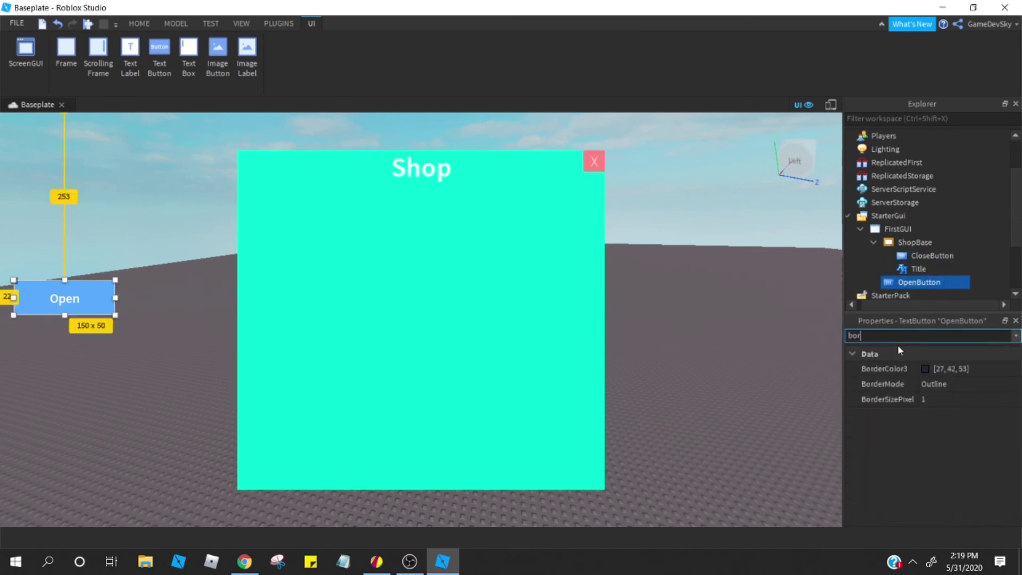
left_click(938, 399)
type("0")
key("Return")
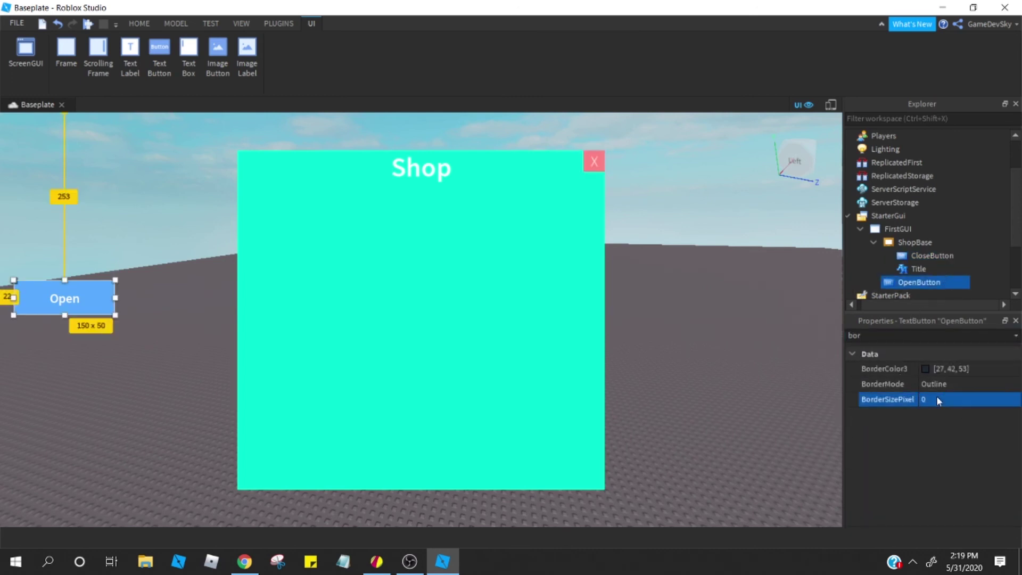
left_click(727, 394)
Step: Reparent the ShopBase frame under OpenButton in FirstGUI and move the frame back to about the middle of the screen
left_click(938, 254)
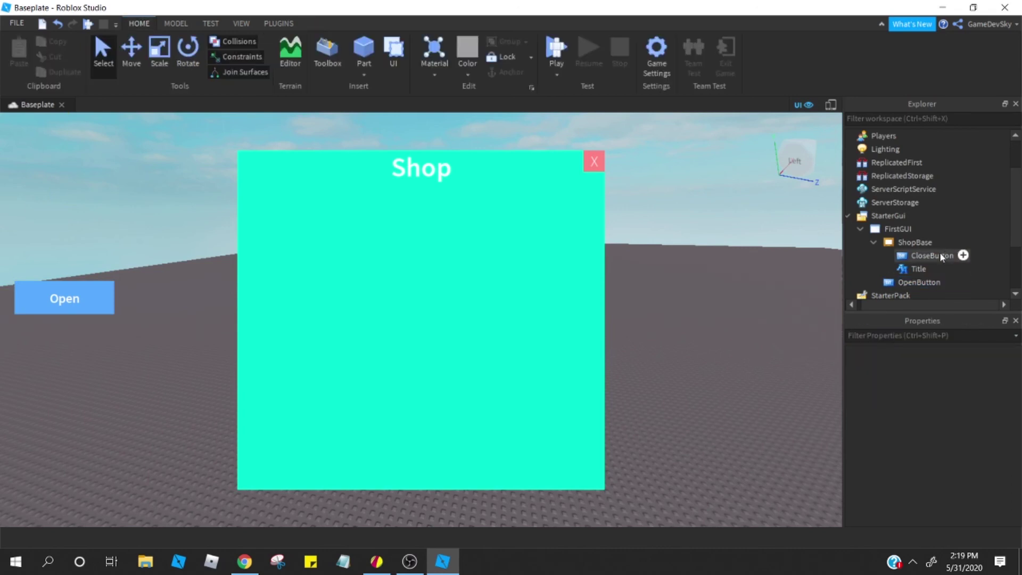
left_click(919, 244)
left_click_drag(919, 244, 900, 295)
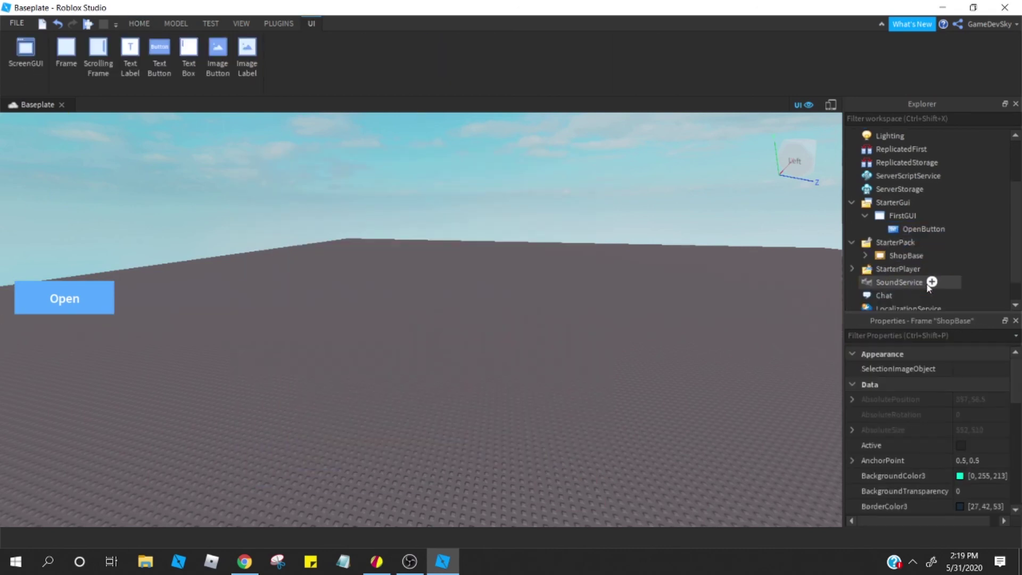
left_click_drag(912, 260, 919, 229)
left_click_drag(144, 186, 449, 184)
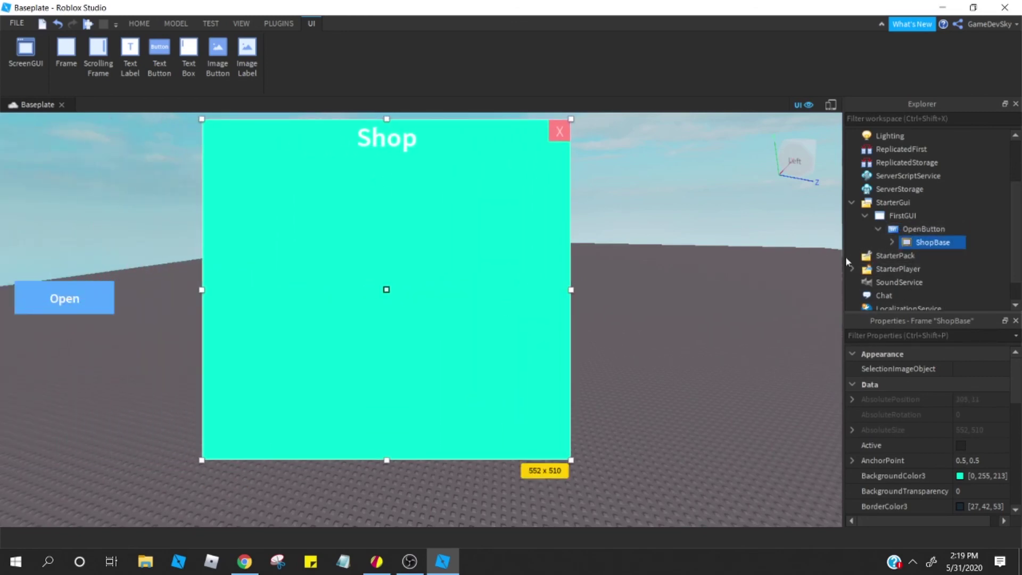
left_click_drag(503, 240, 538, 249)
Step: Try ShopBase's Position at {0.5, 0},{0.5, 0} and move the frame back to about the middle of the screen
left_click(902, 335)
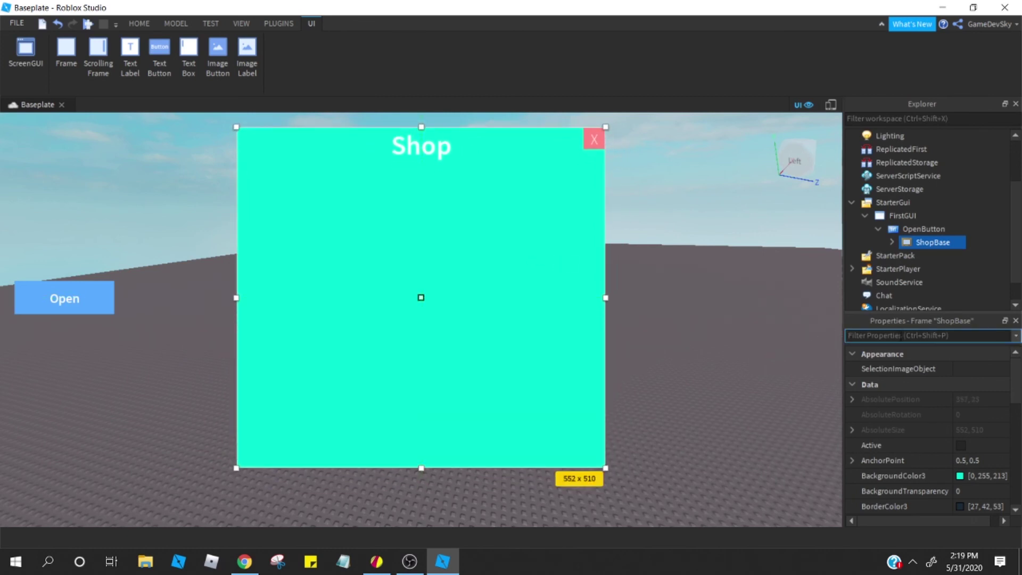
type("pos")
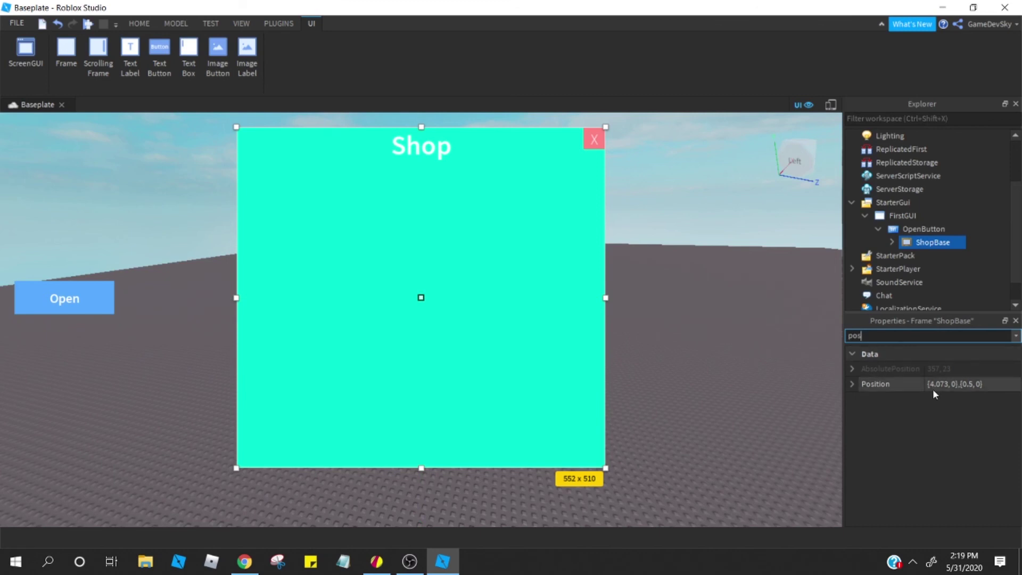
left_click(933, 390)
key("BackSpace")
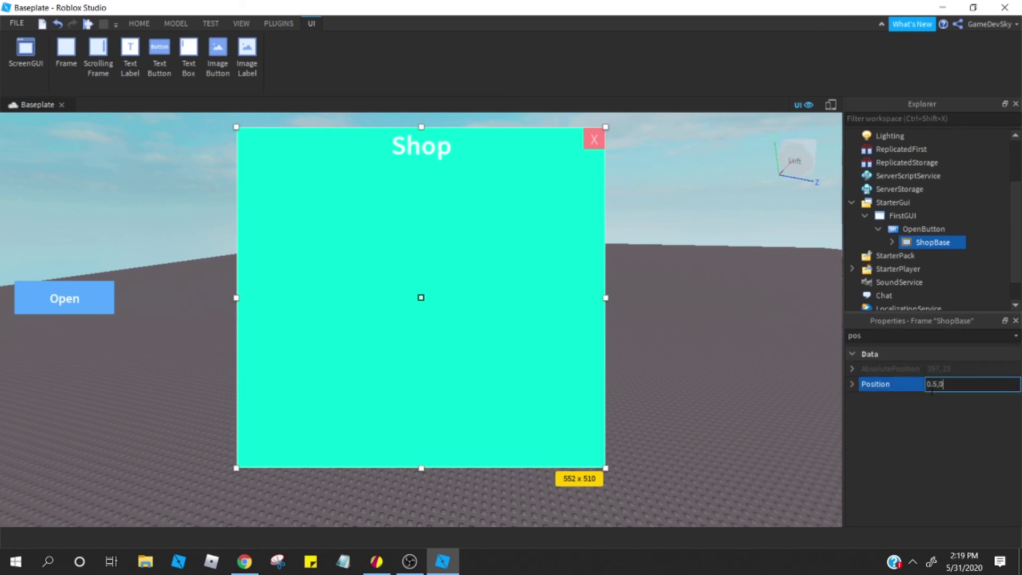
type("0.5, 0},{0.5, 0")
key("Return")
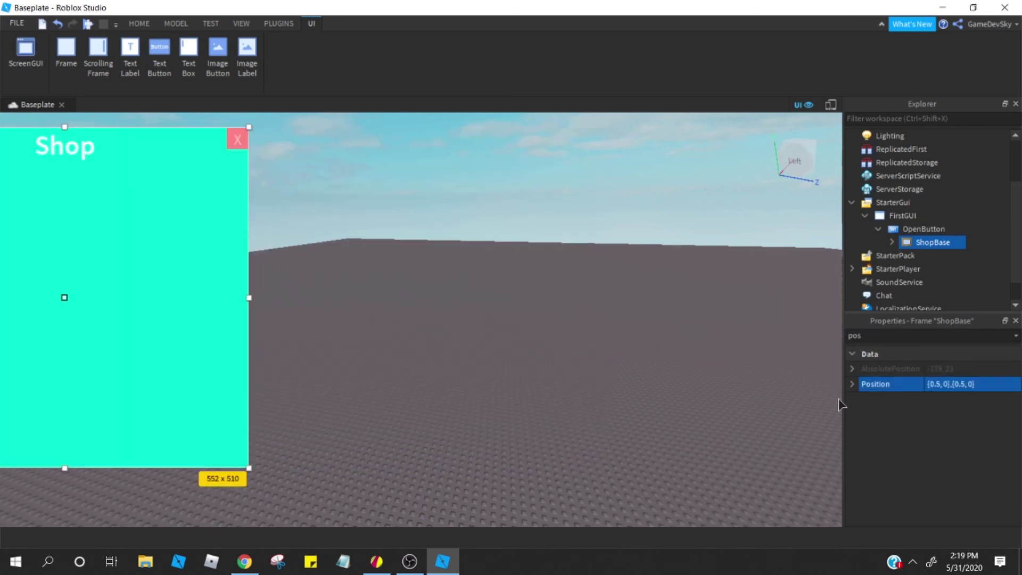
left_click_drag(212, 229, 563, 227)
left_click(649, 263)
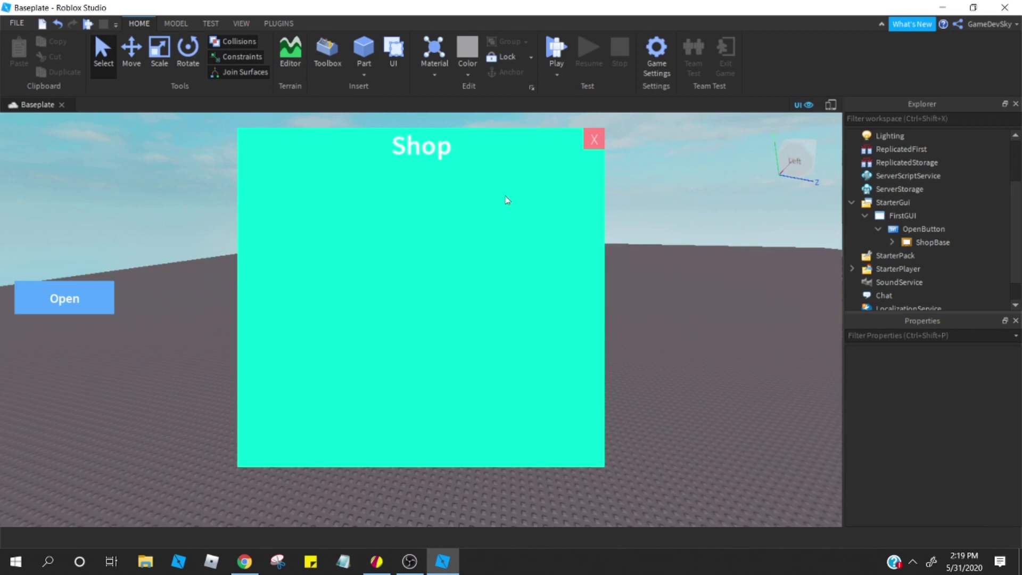
Step: Switch to the User Interfaces Chapter 1 forum post in Chrome and examine its GUI plugins section, including the Roundify and AutoScale Lite pages
key("alt+Tab")
key("Tab")
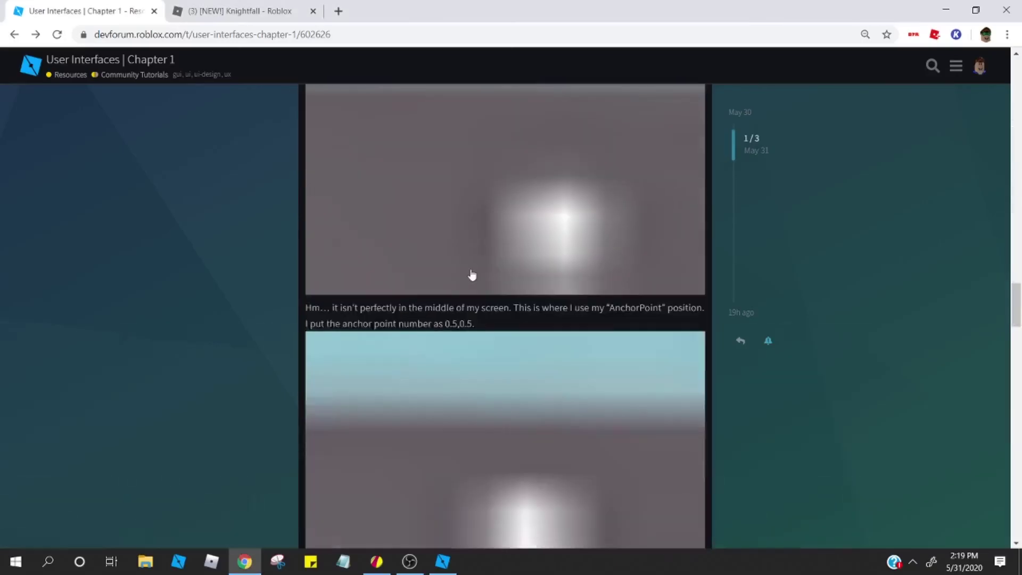
scroll(472, 274, "down", 20)
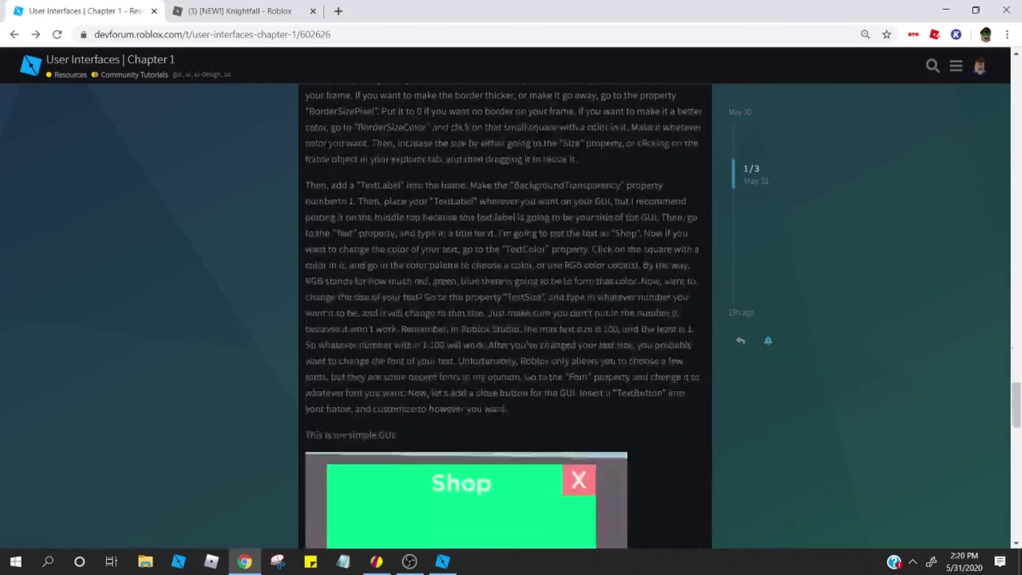
scroll(468, 269, "down", 9)
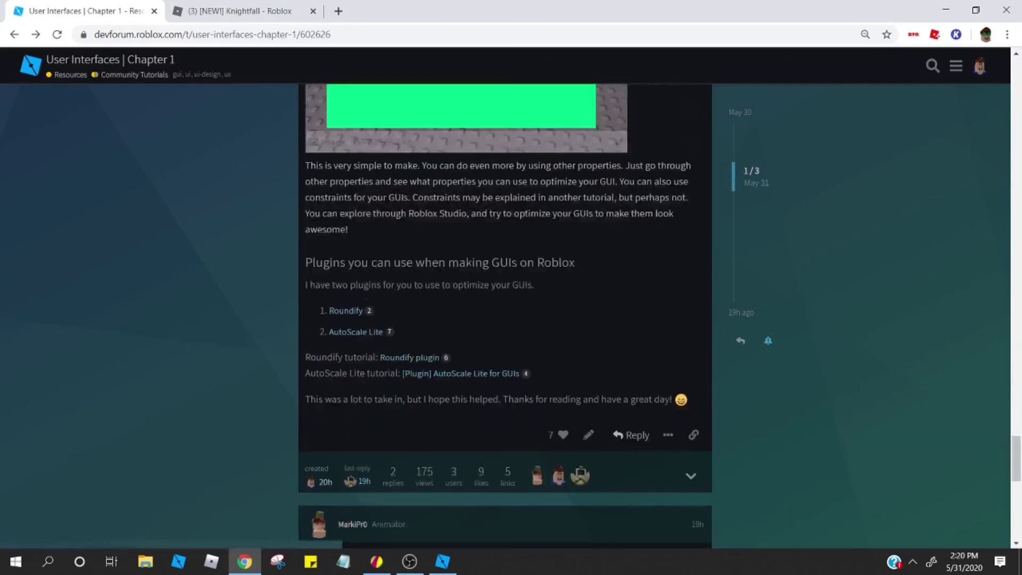
left_click(358, 312)
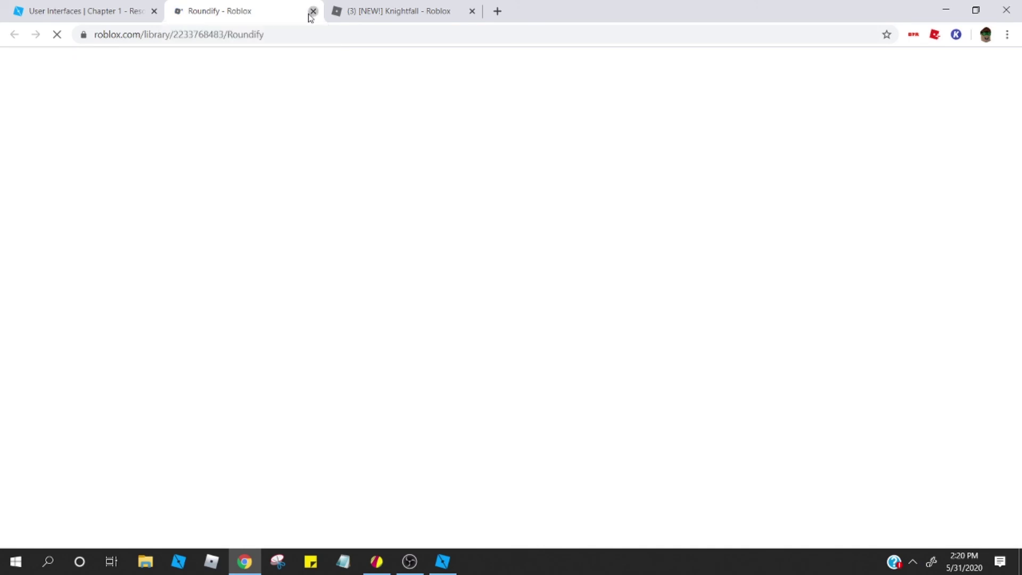
left_click(313, 11)
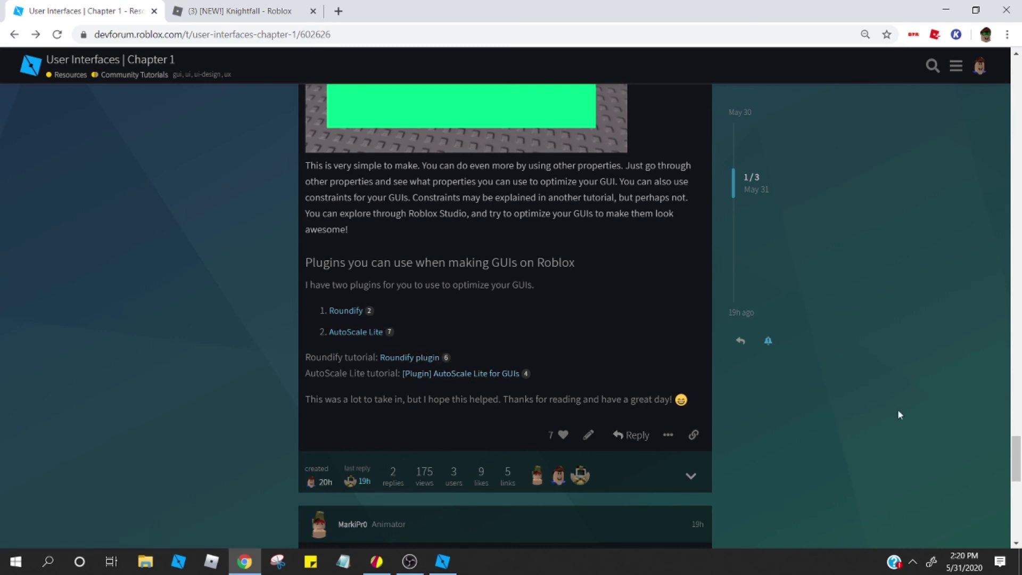
left_click(373, 332)
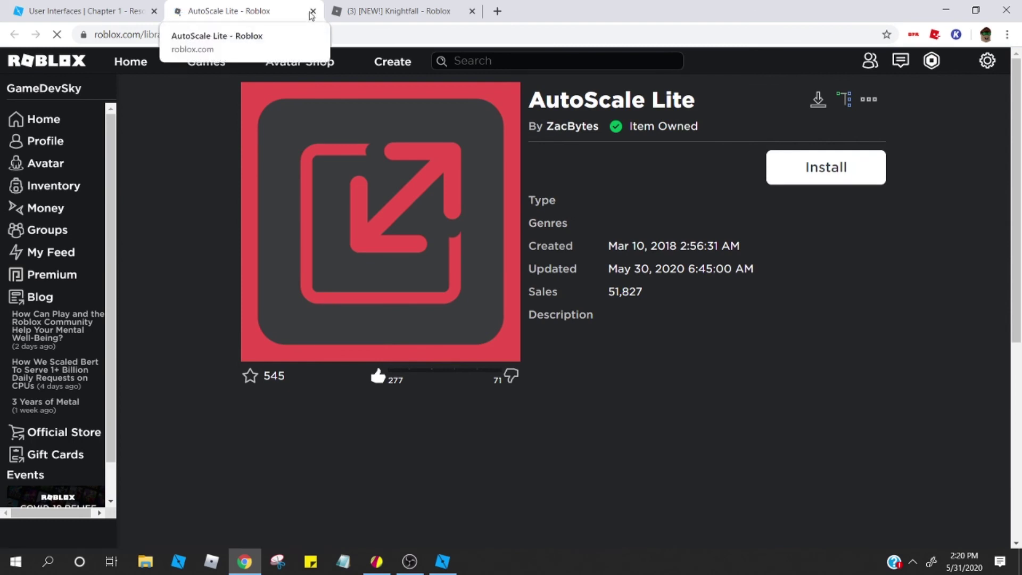
left_click(312, 11)
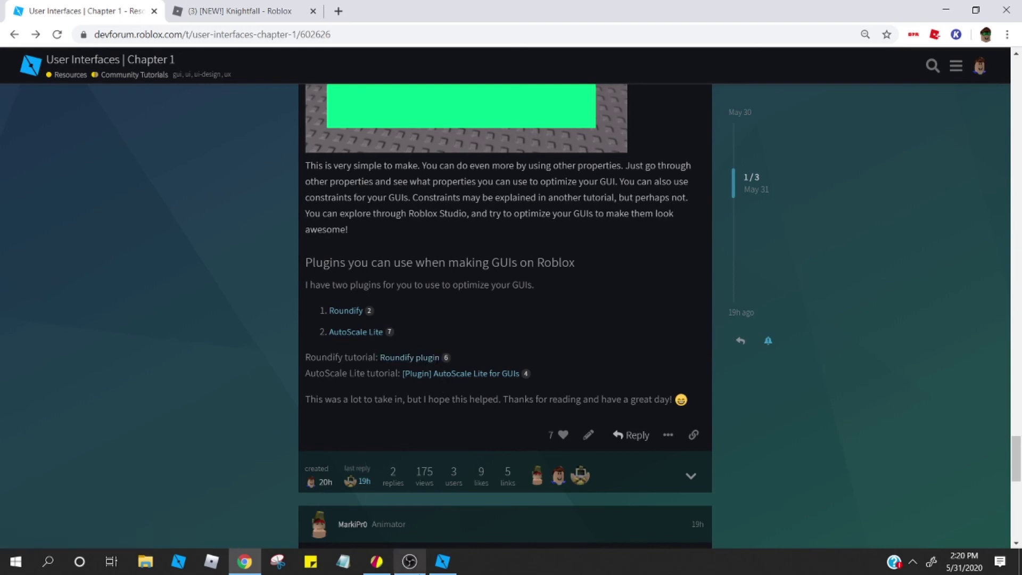
Step: Return to Roblox Studio, hide FirstGUI by turning off its Enabled property, and collapse StarterGui
left_click(409, 562)
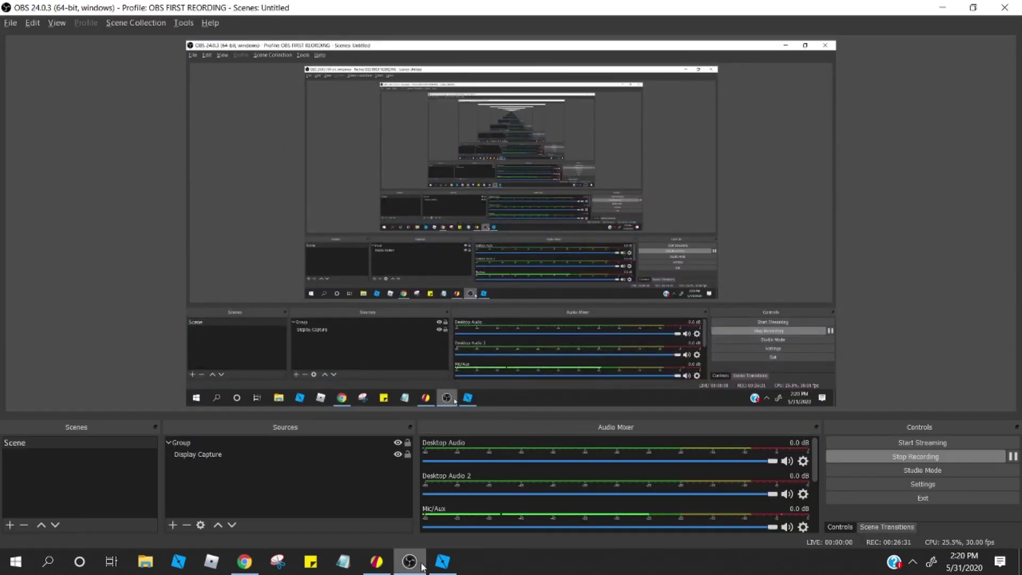
key("alt+Tab")
key("alt+Tab")
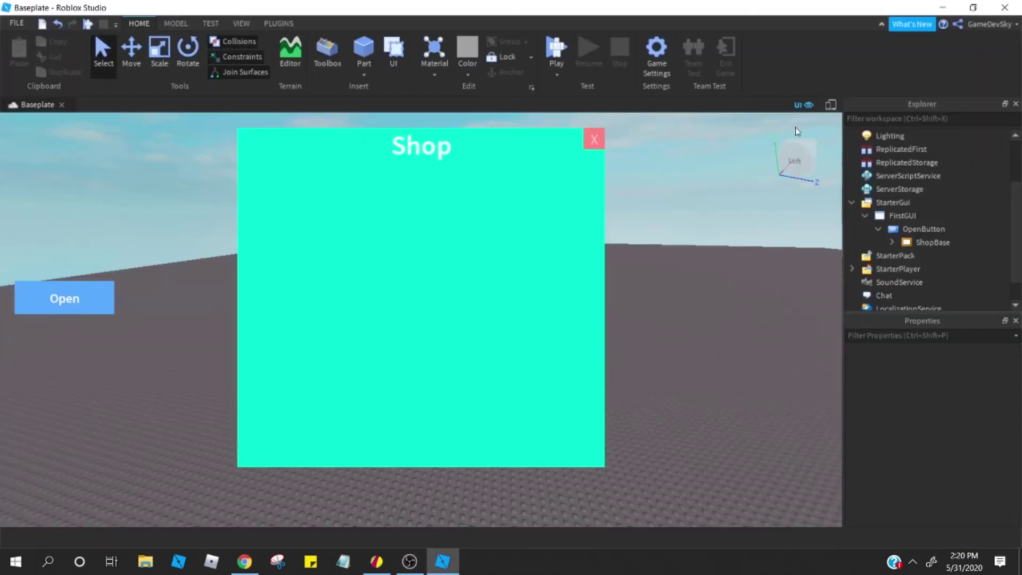
left_click(915, 215)
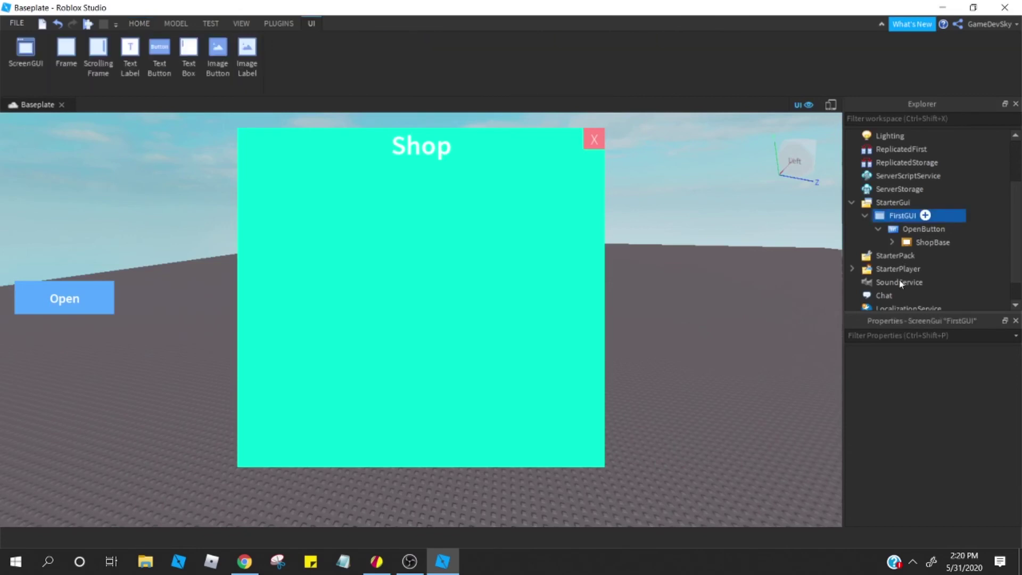
left_click(889, 336)
type("ena")
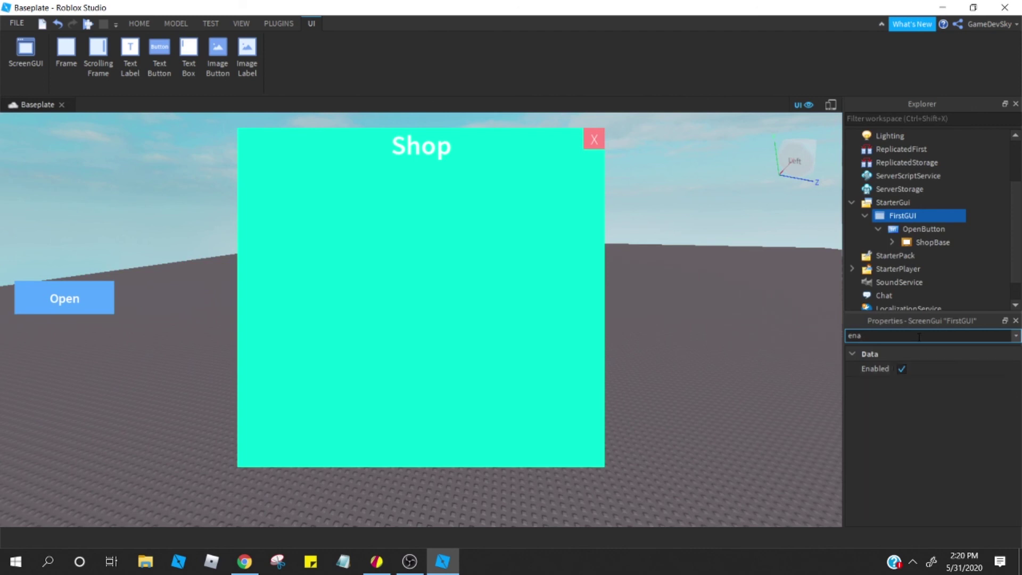
mouse_move(902, 215)
left_click(914, 369)
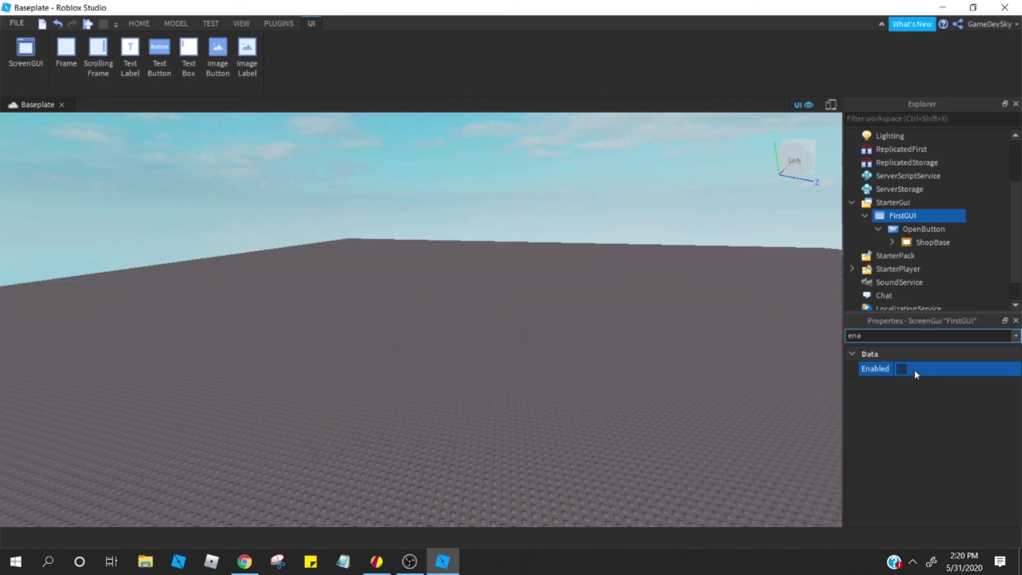
left_click(619, 358)
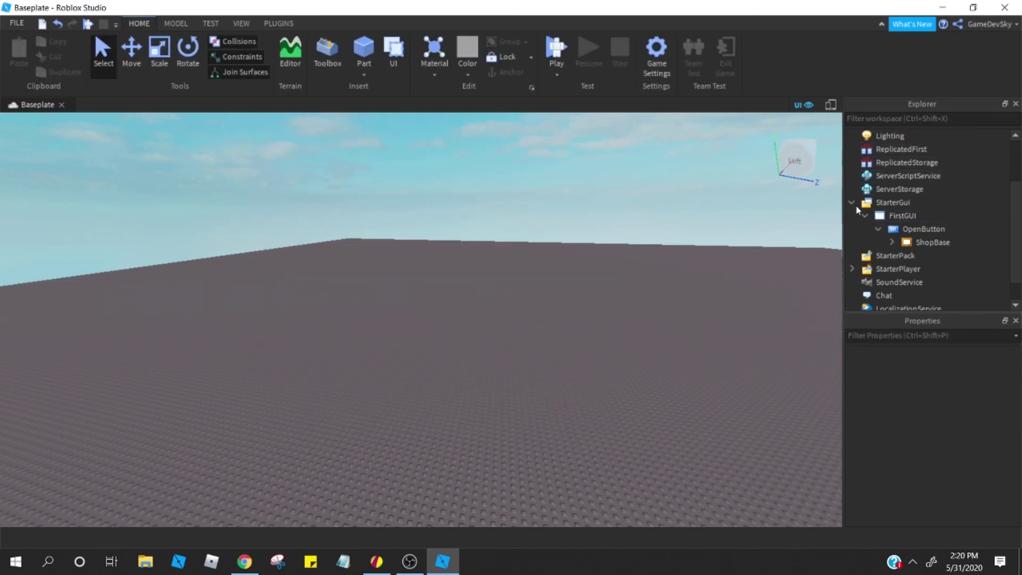
left_click(852, 202)
right_click_drag(491, 218, 491, 218)
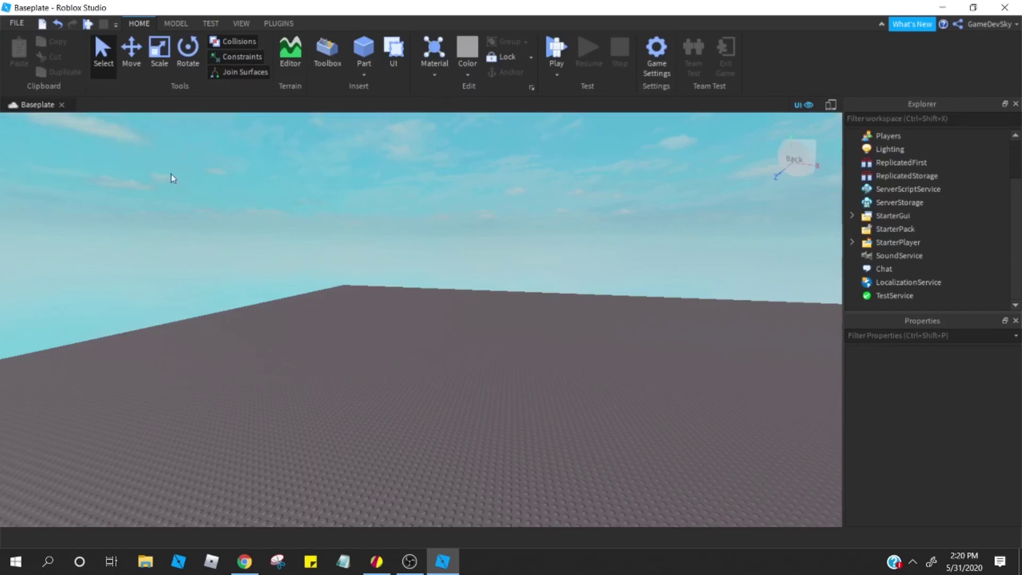
Step: Switch to the User Interfaces Chapter 1 post in Chrome, look back over its GUI-building instructions, and return to Roblox Studio
left_click(245, 560)
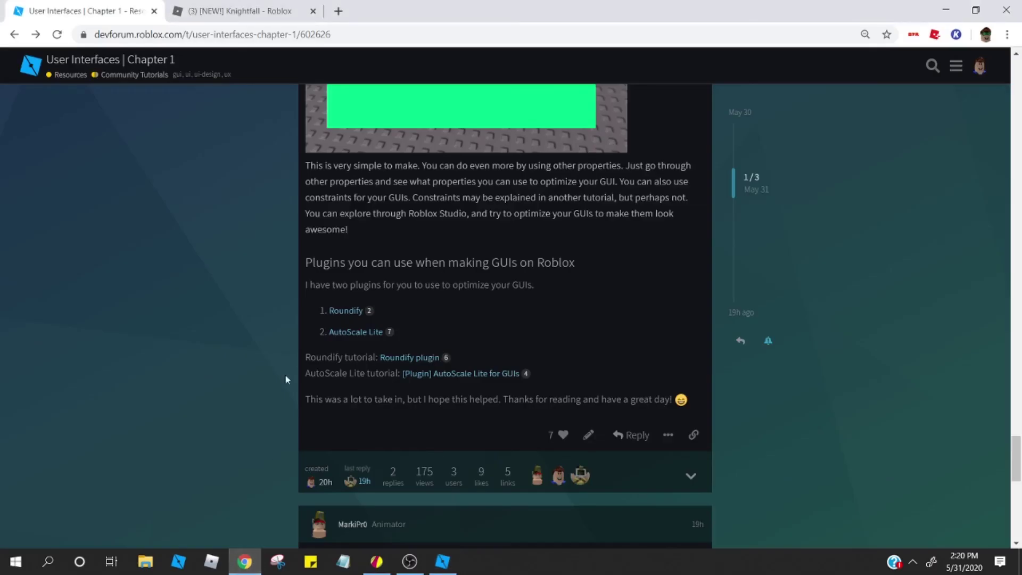
scroll(288, 367, "up", 5)
scroll(292, 353, "up", 15)
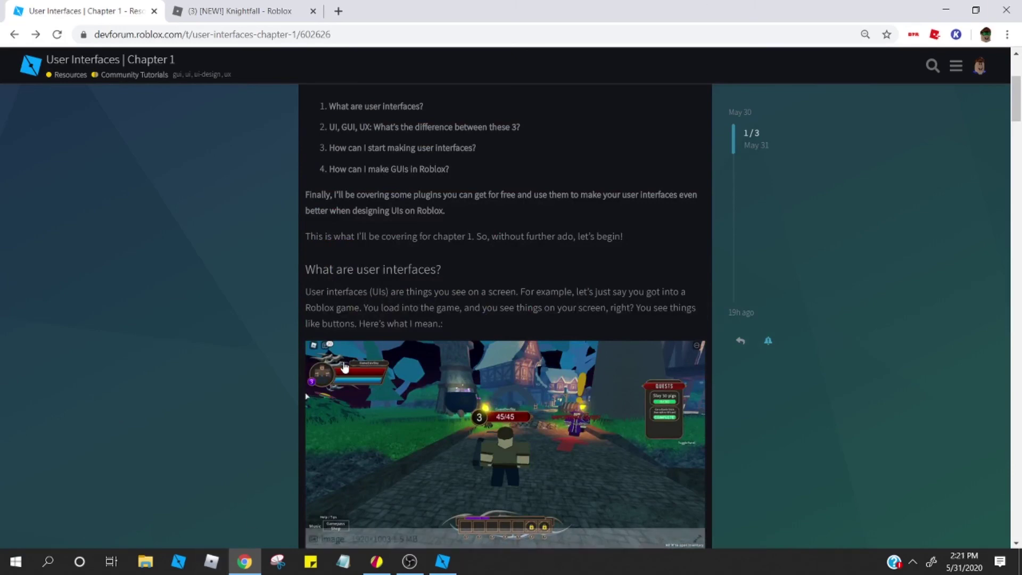
scroll(312, 365, "up", 3)
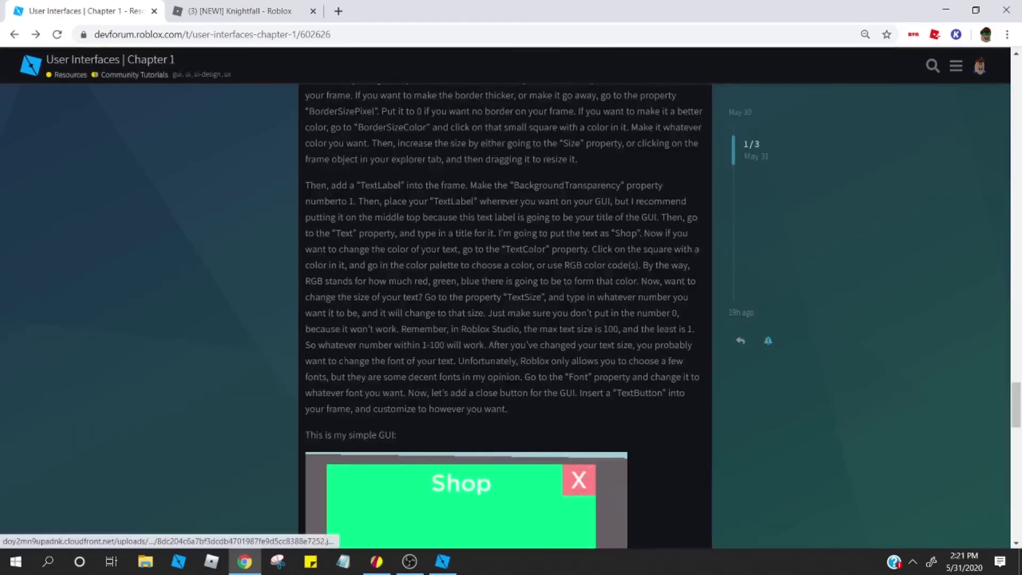
key("alt+Tab")
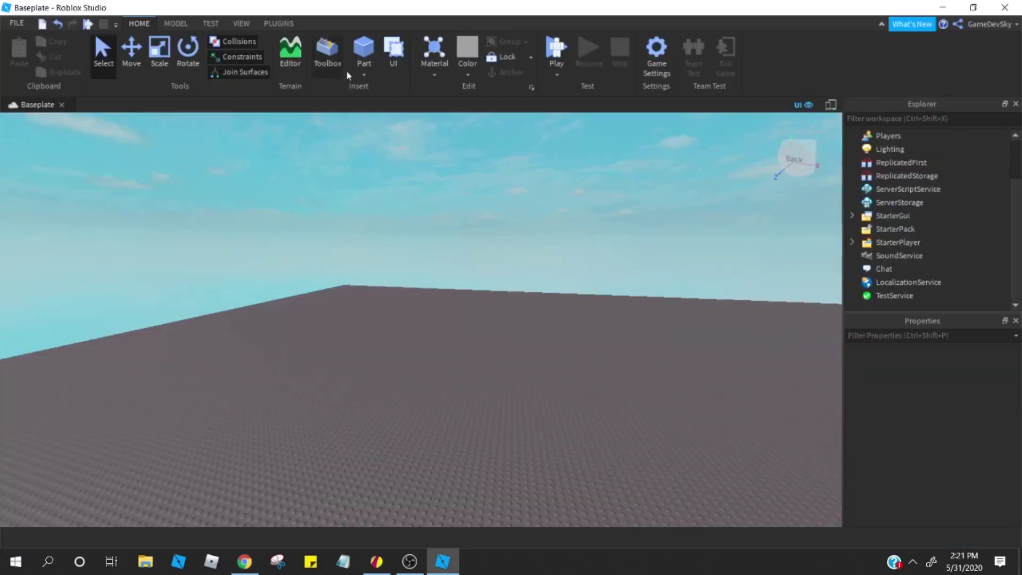
left_click(241, 23)
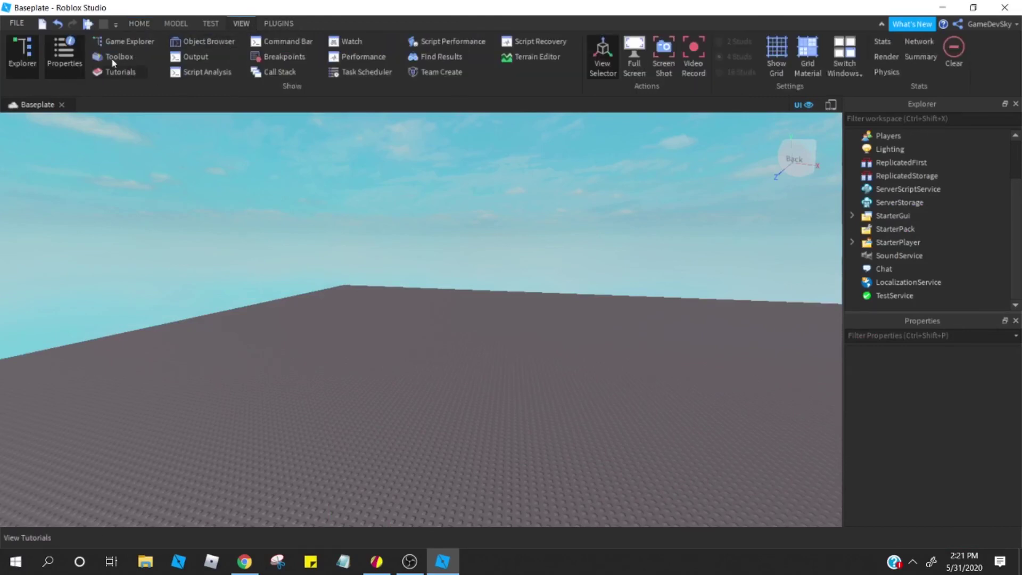
left_click(141, 26)
left_click(935, 216)
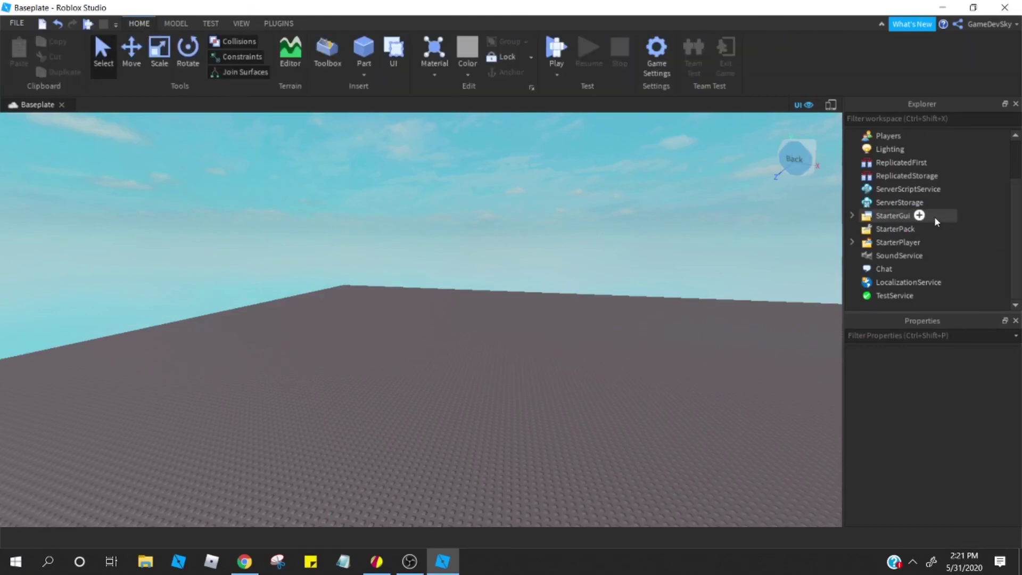
left_click(919, 216)
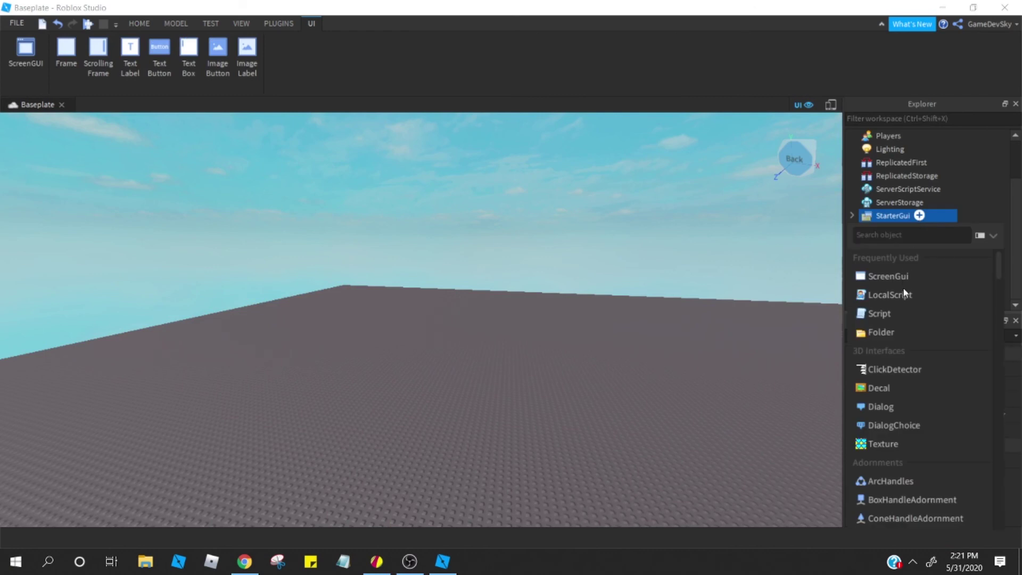
left_click(902, 280)
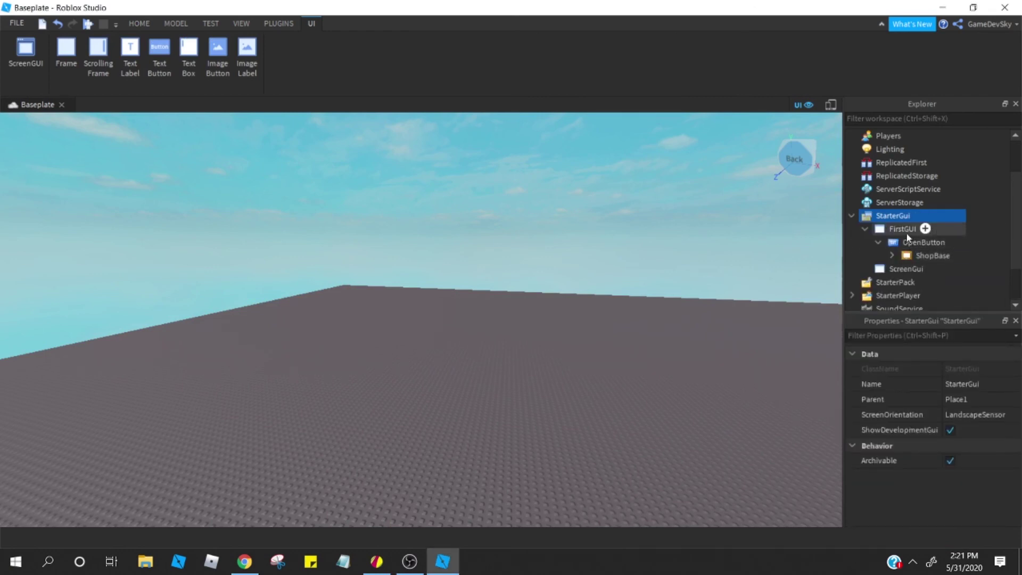
left_click(899, 271)
key("Delete")
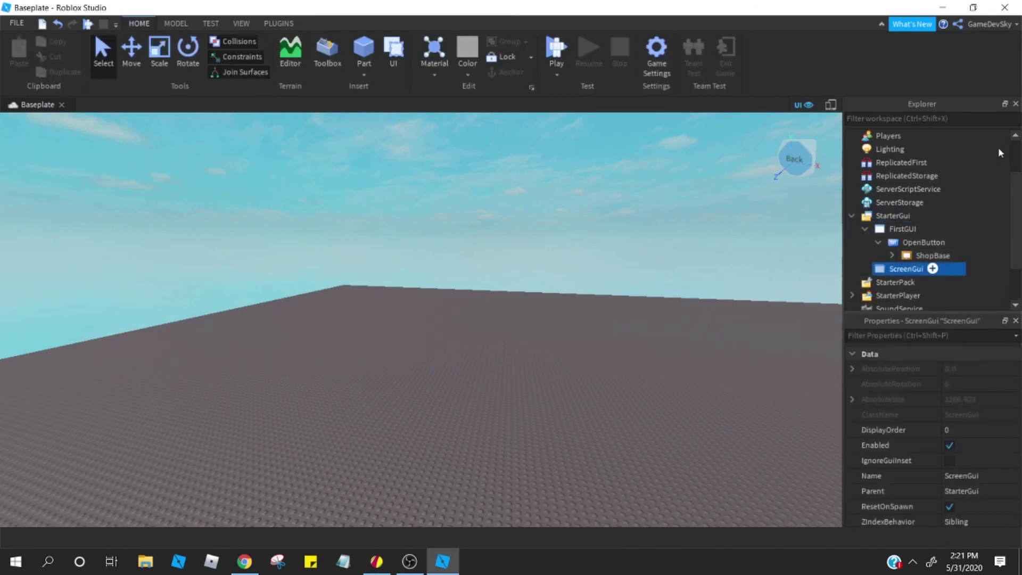
Step: Insert a new Frame directly under FirstGUI and select it
left_click(926, 228)
left_click(911, 289)
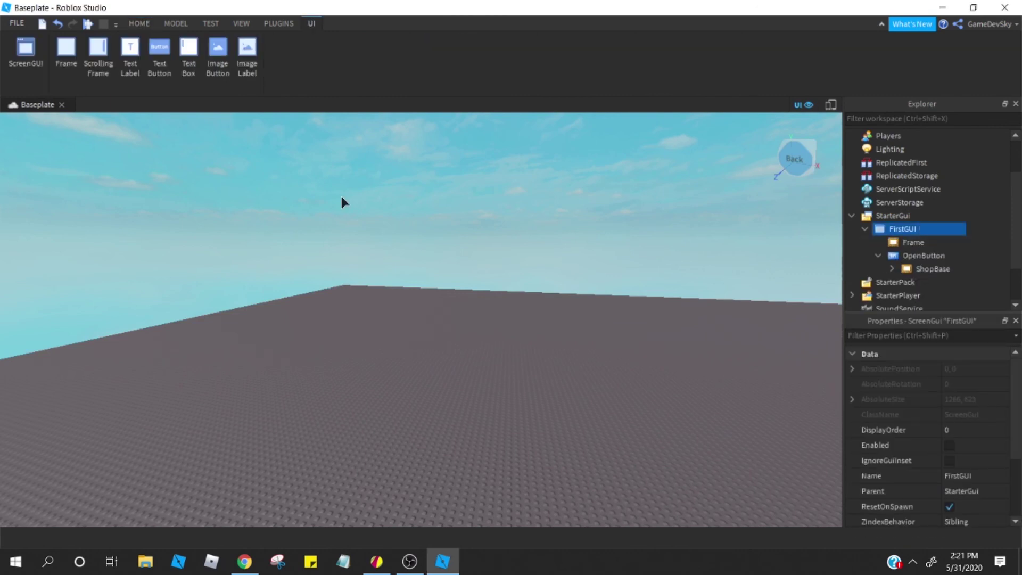
left_click(911, 242)
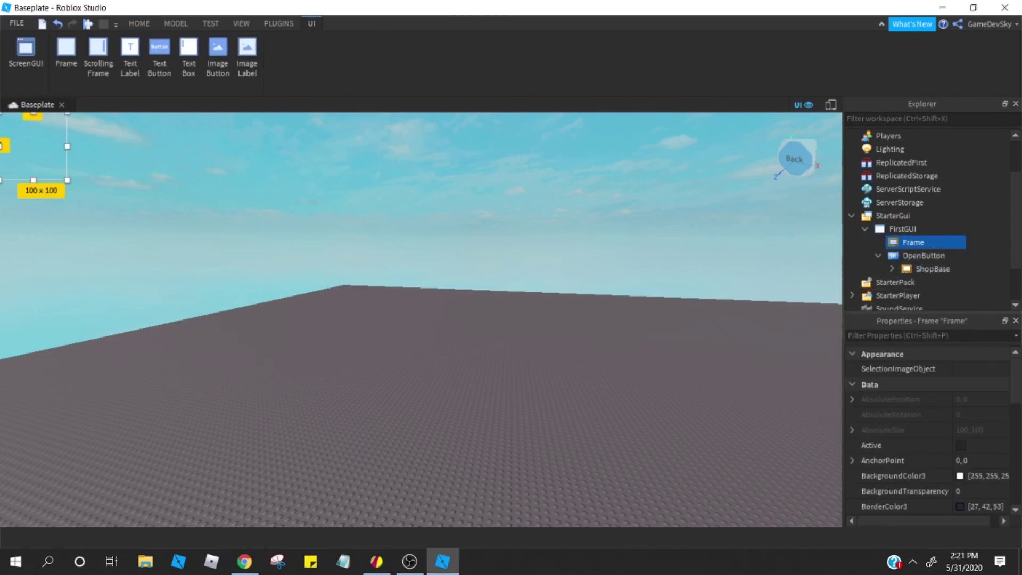
key("ctrl+shift+p")
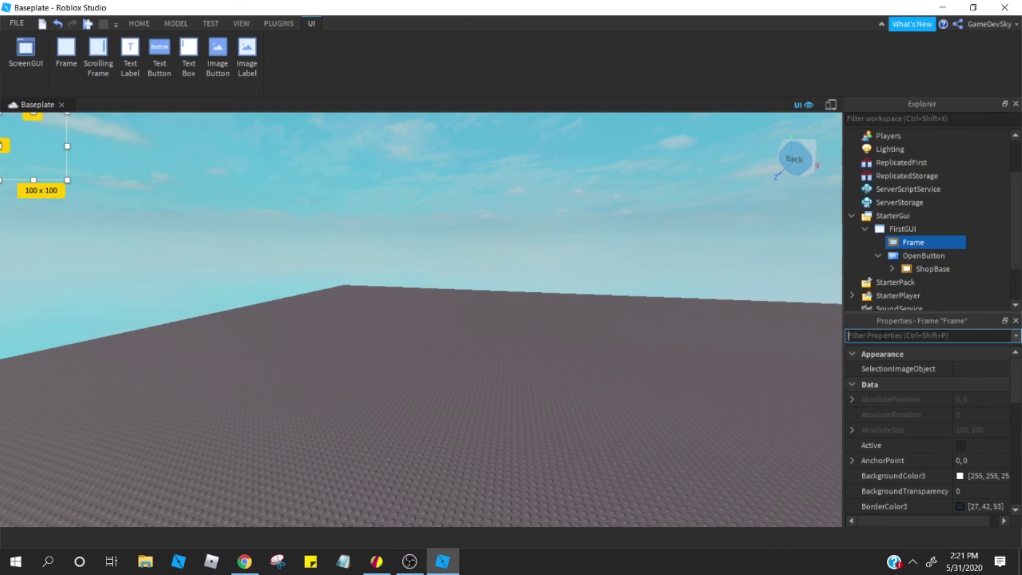
Step: Show FirstGUI by turning on its Enabled property
left_click(903, 229)
left_click(910, 337)
type("eb")
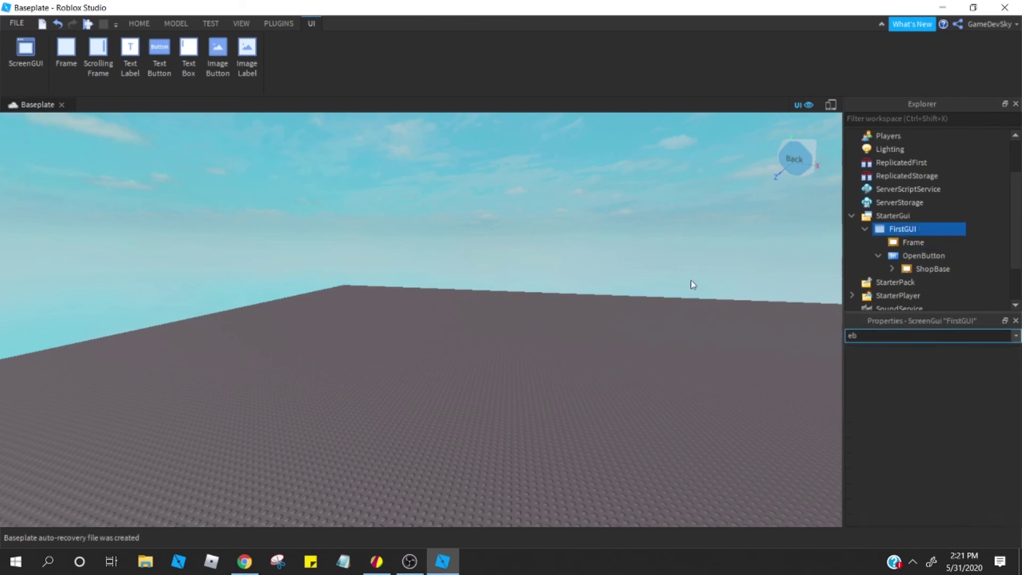
key("BackSpace")
type("na")
left_click(901, 368)
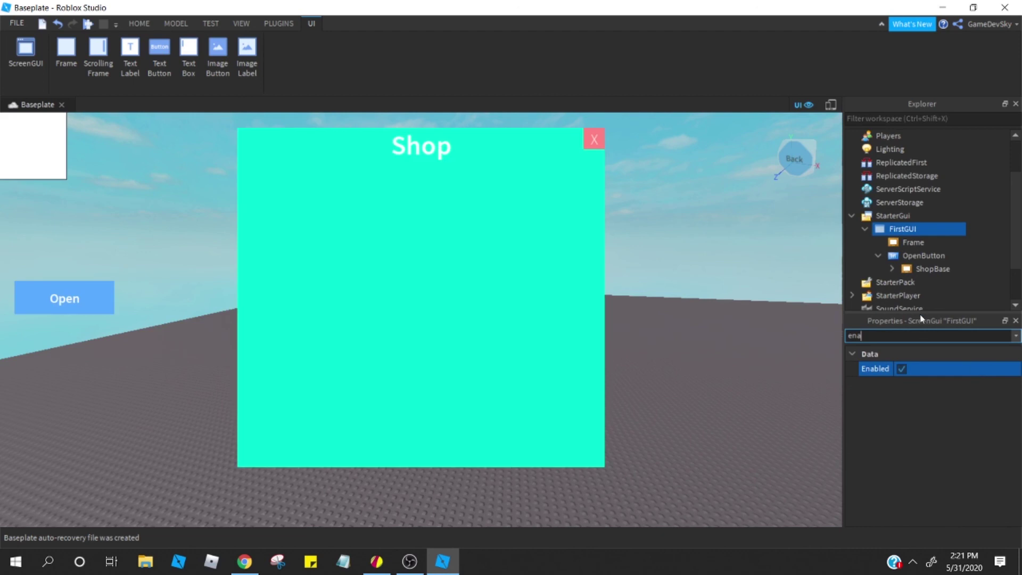
Step: Move the new 100 x 100 Frame to the right of the shop base and set its BorderSizePixel to 0
left_click(924, 256)
left_click_drag(52, 152, 713, 346)
left_click(900, 335)
type("bor")
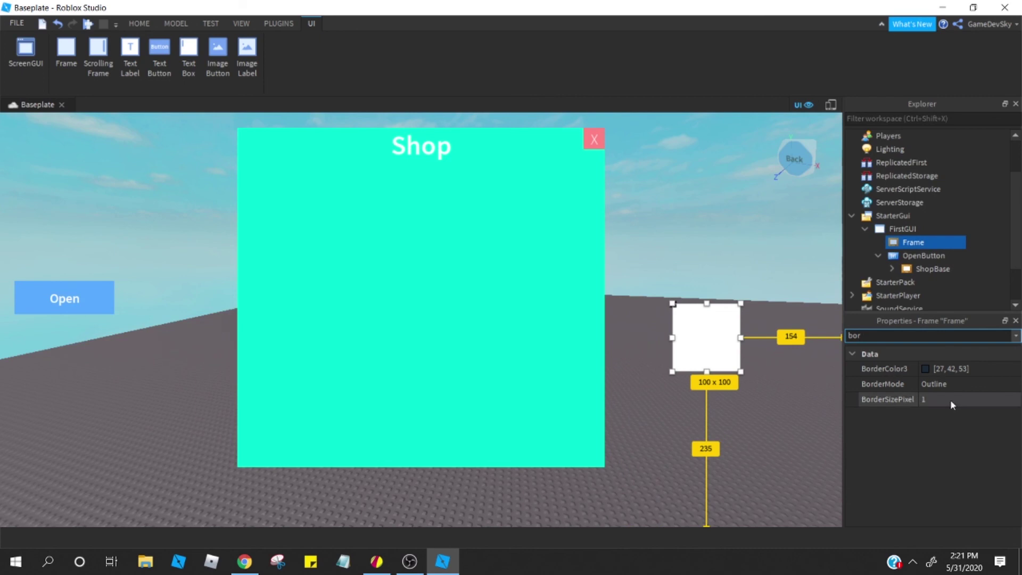
left_click(950, 400)
type("0")
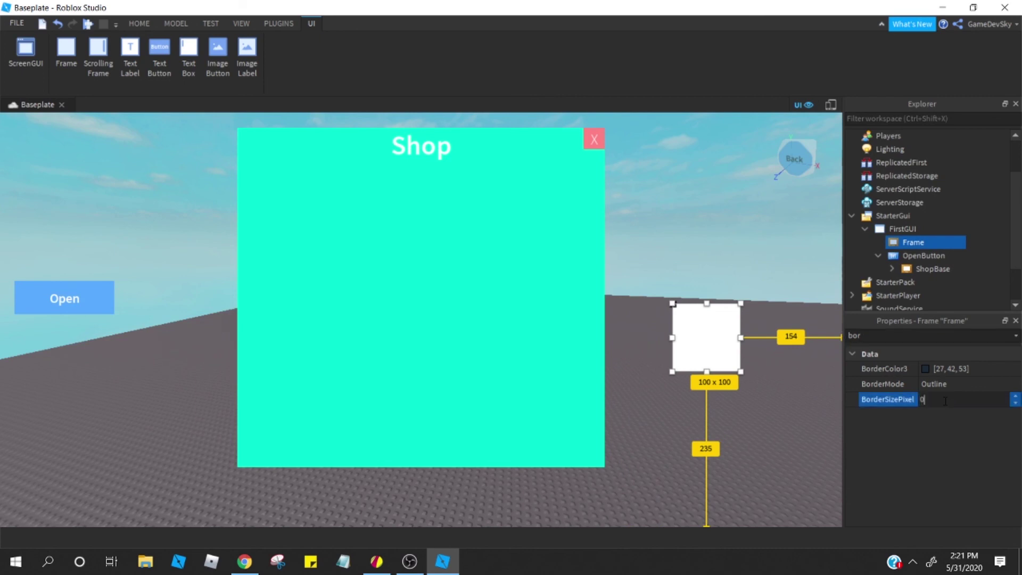
key("Return")
Step: Round the new Frame's corners with the Roundify plugin at size 12
left_click(274, 23)
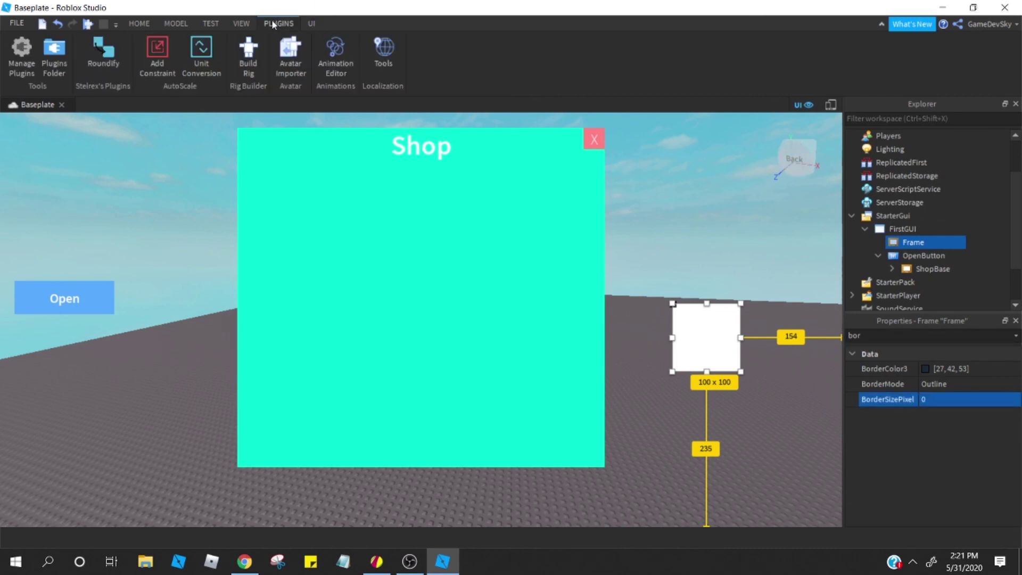
left_click(110, 56)
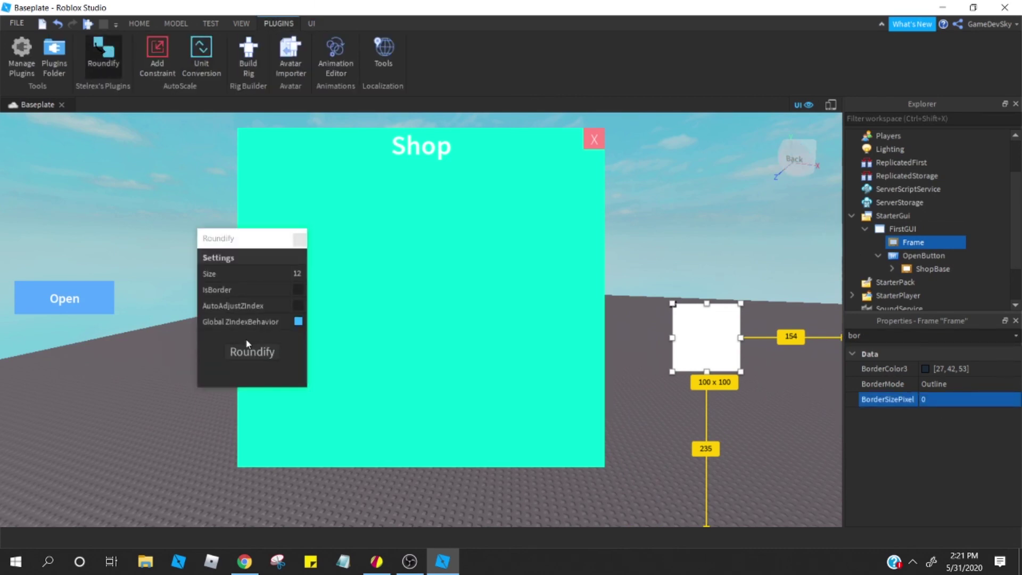
left_click(245, 351)
left_click(689, 430)
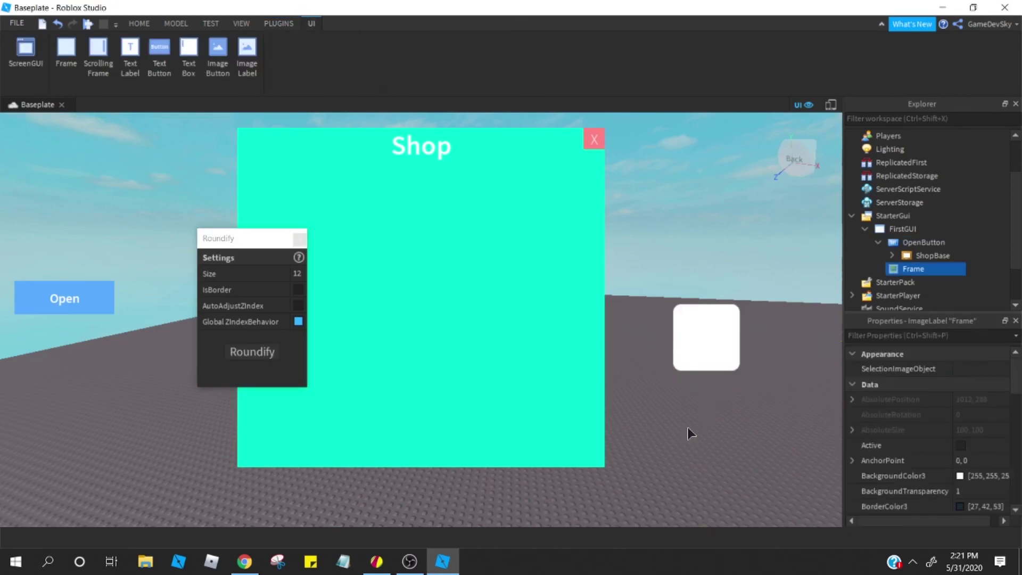
Step: Set the rounded Frame's ScaleType to Crop, then move it up beside the shop base and enlarge it to about 147 x 154 pixels
left_click(899, 269)
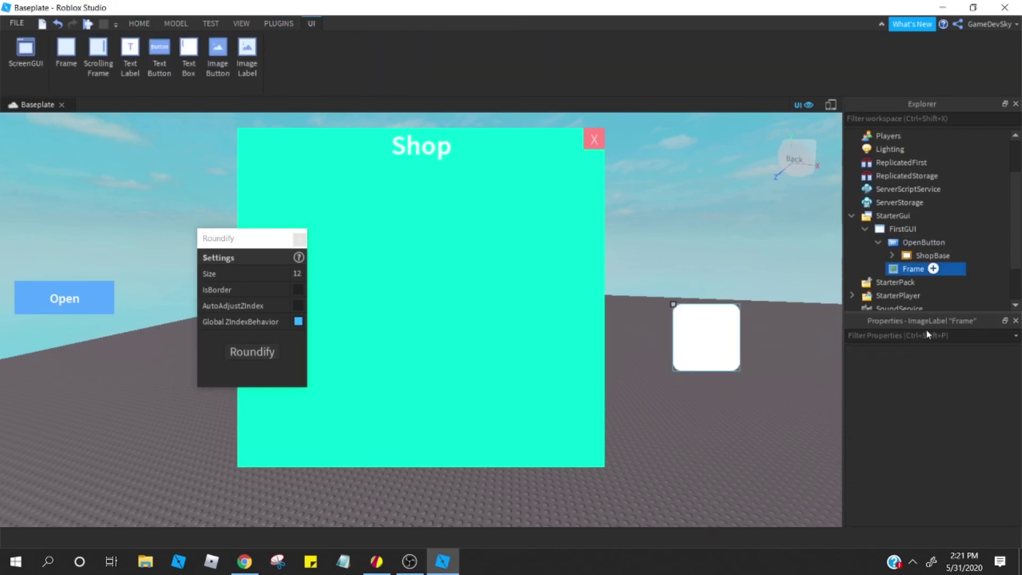
left_click(795, 337)
left_click(910, 269)
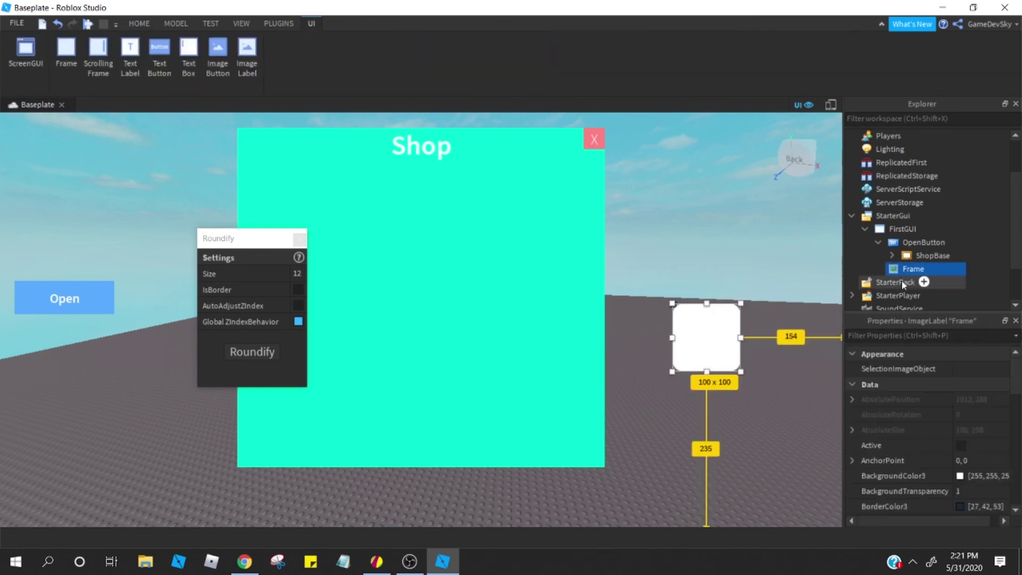
left_click(894, 335)
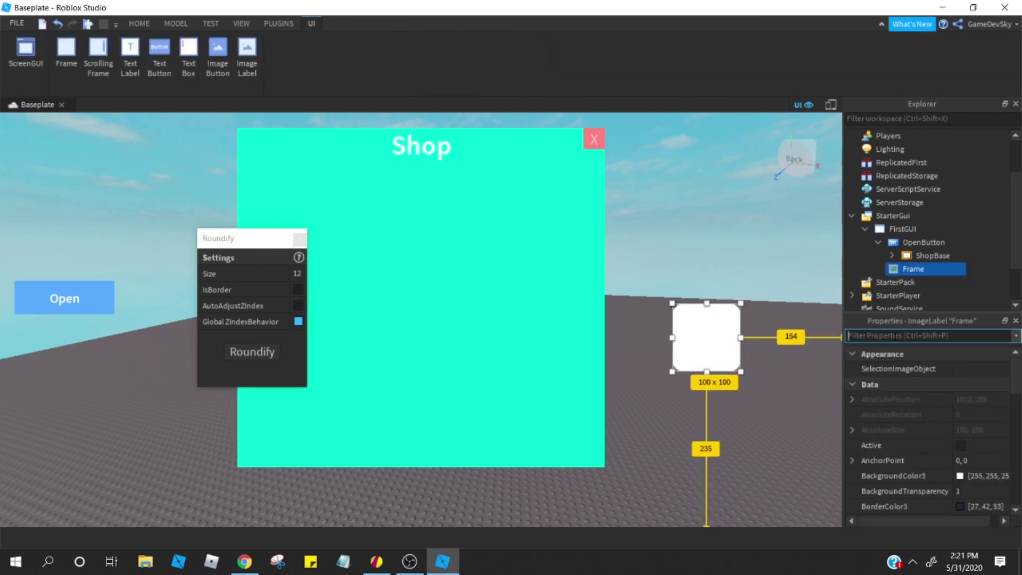
type("scale")
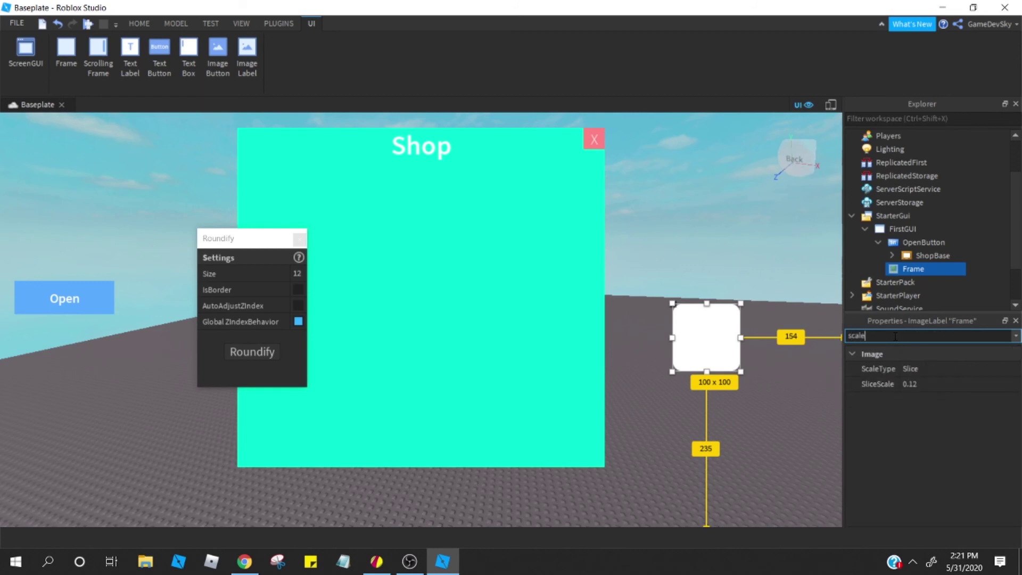
left_click(934, 367)
left_click(949, 379)
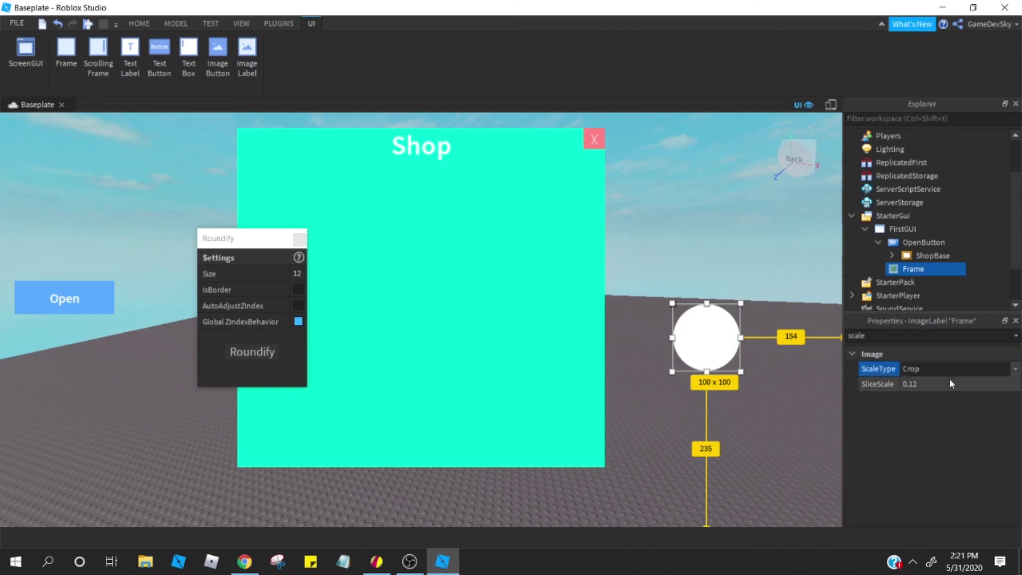
left_click_drag(712, 351, 761, 227)
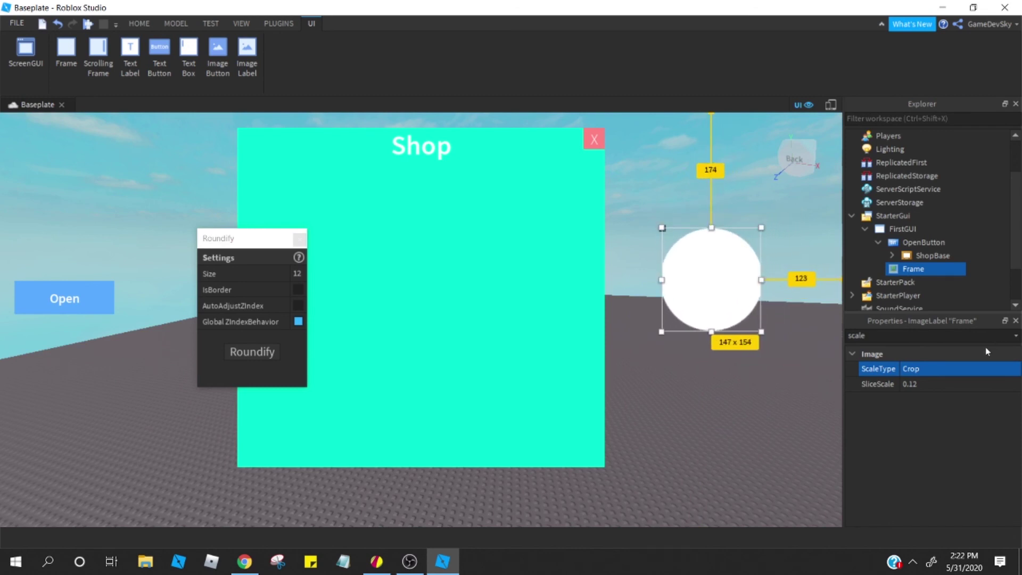
Step: Try the Slice, Fit, Stretch and Tile ScaleType options in turn on the rounded Frame
left_click(978, 367)
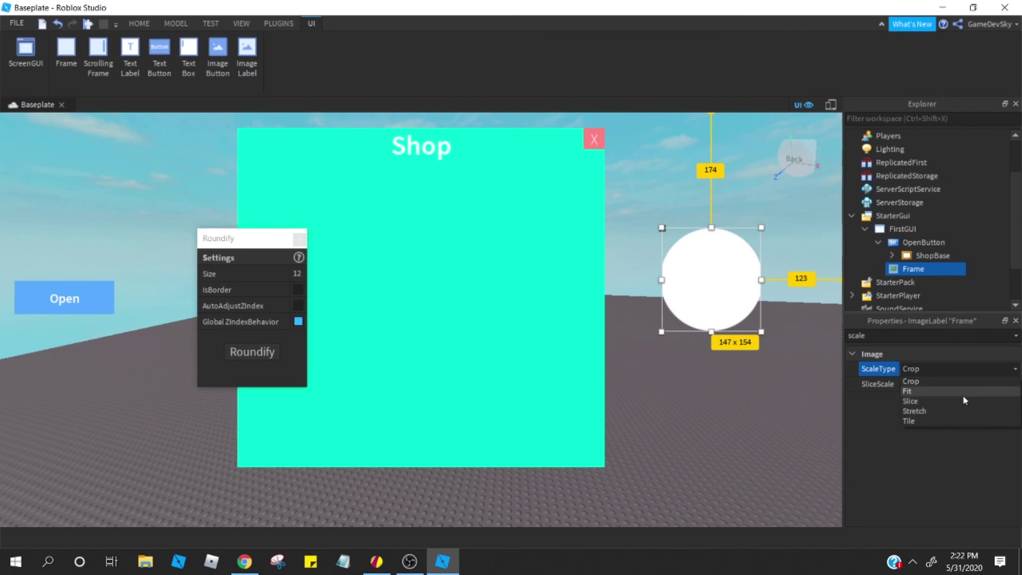
left_click(964, 401)
left_click(959, 371)
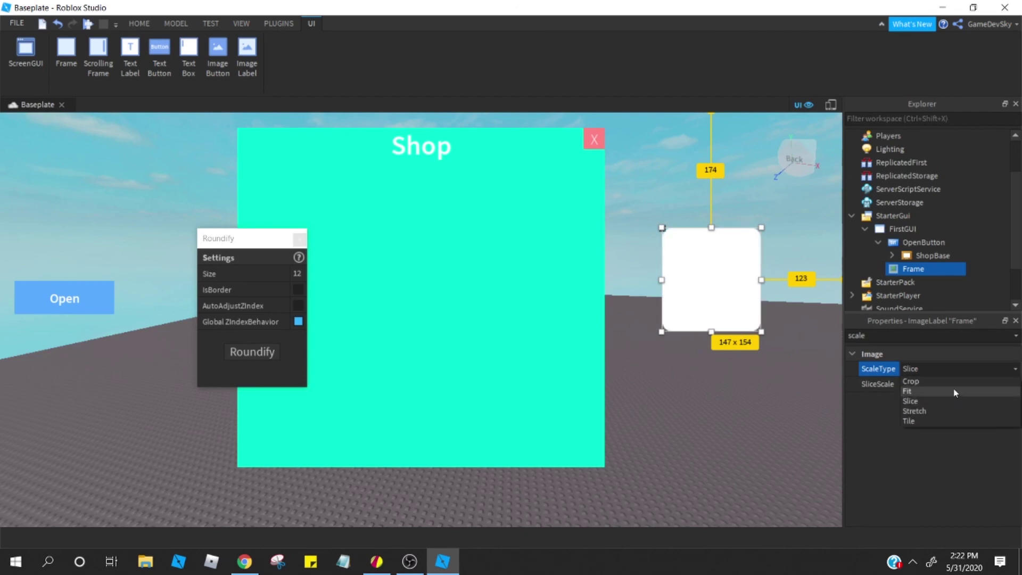
left_click(953, 391)
left_click(954, 372)
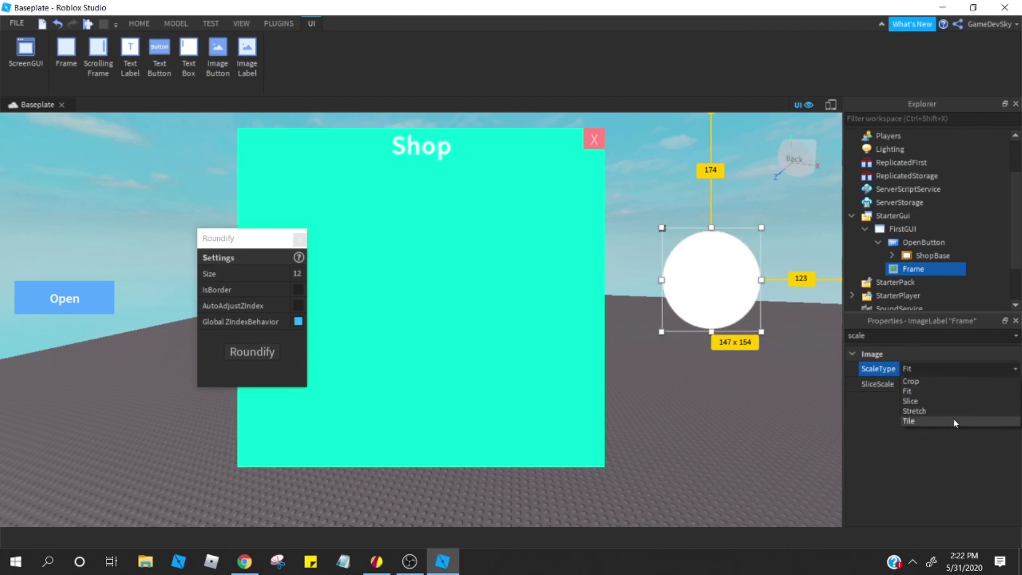
left_click(953, 411)
left_click(953, 369)
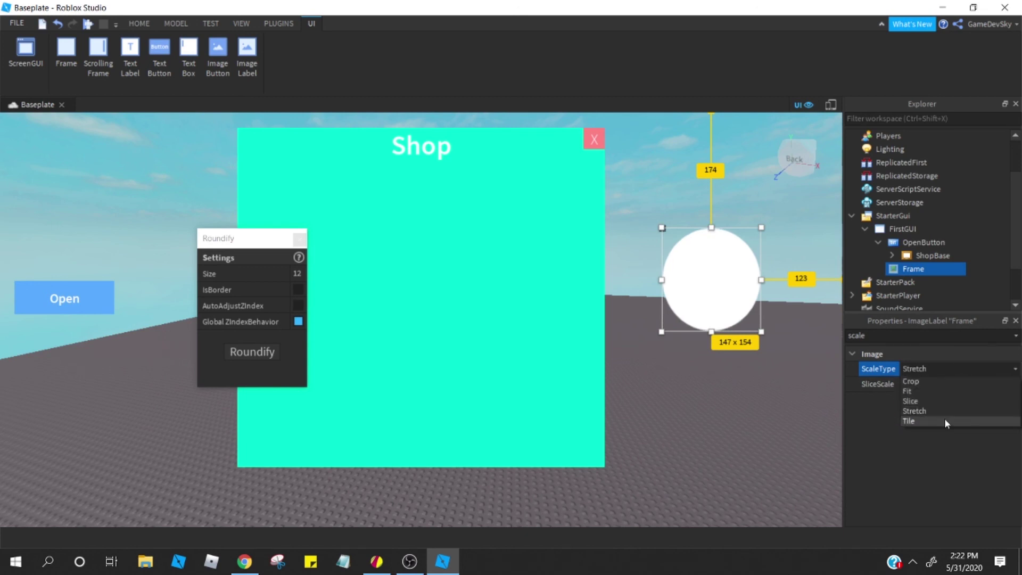
left_click(945, 420)
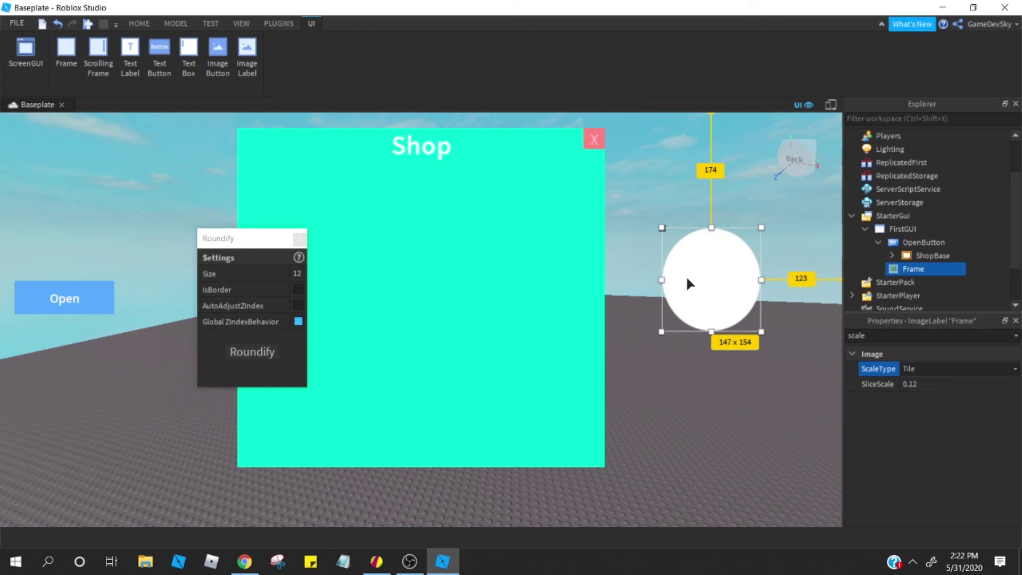
Step: Move the rounded Frame slightly down, then switch its ScaleType to Crop, to Slice and back to Crop
left_click_drag(686, 276, 689, 287)
left_click(984, 374)
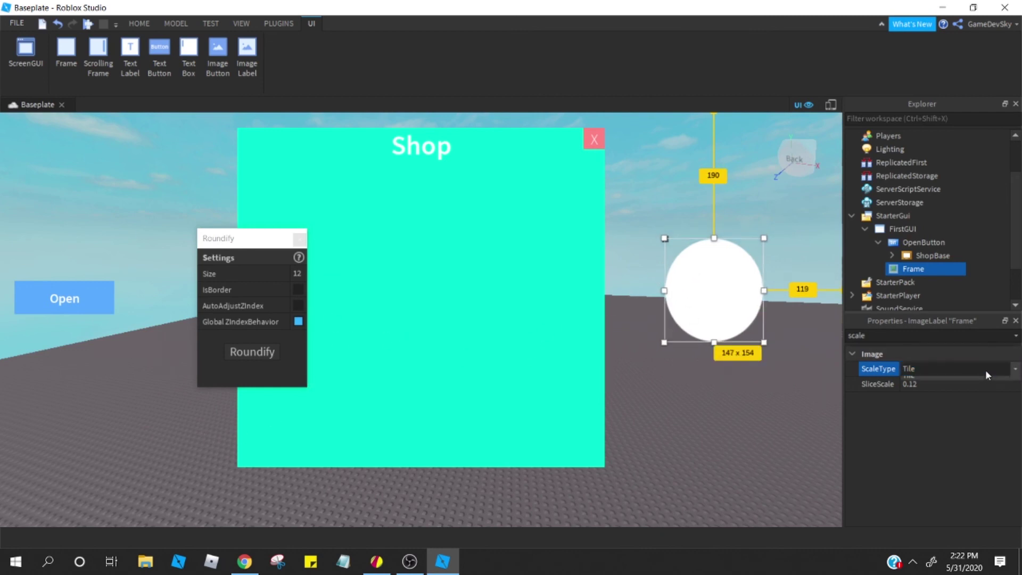
left_click(984, 382)
left_click(976, 367)
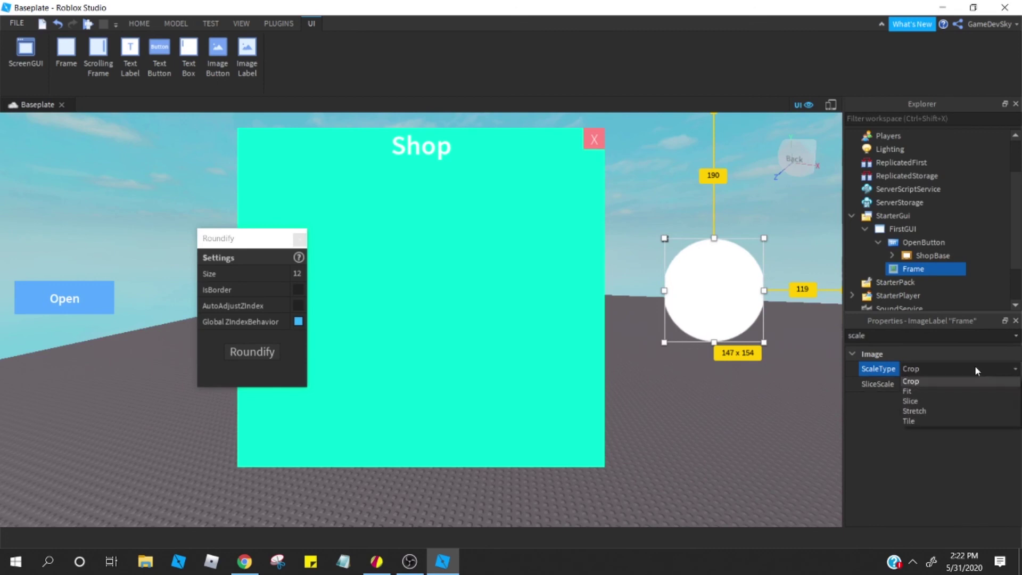
left_click(972, 398)
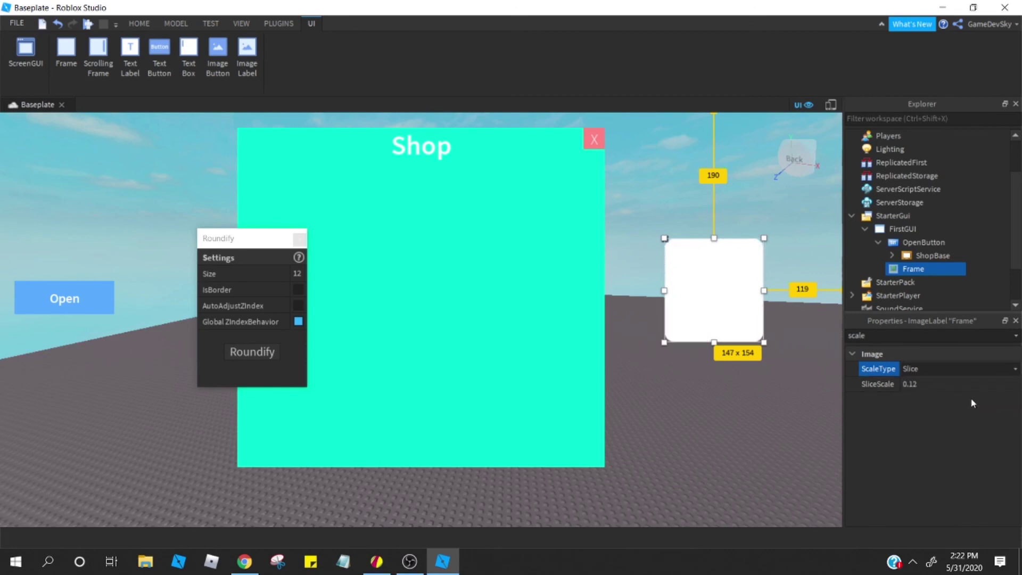
left_click(938, 370)
left_click(940, 381)
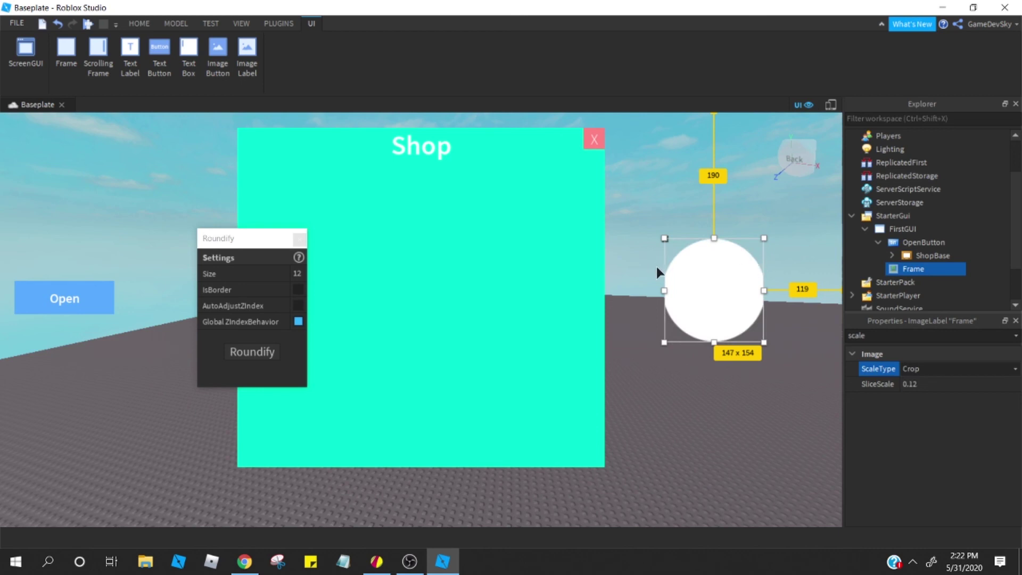
Step: Close the Roundify plugin window and delete the rounded sample Frame from FirstGUI
left_click(299, 238)
key("Delete")
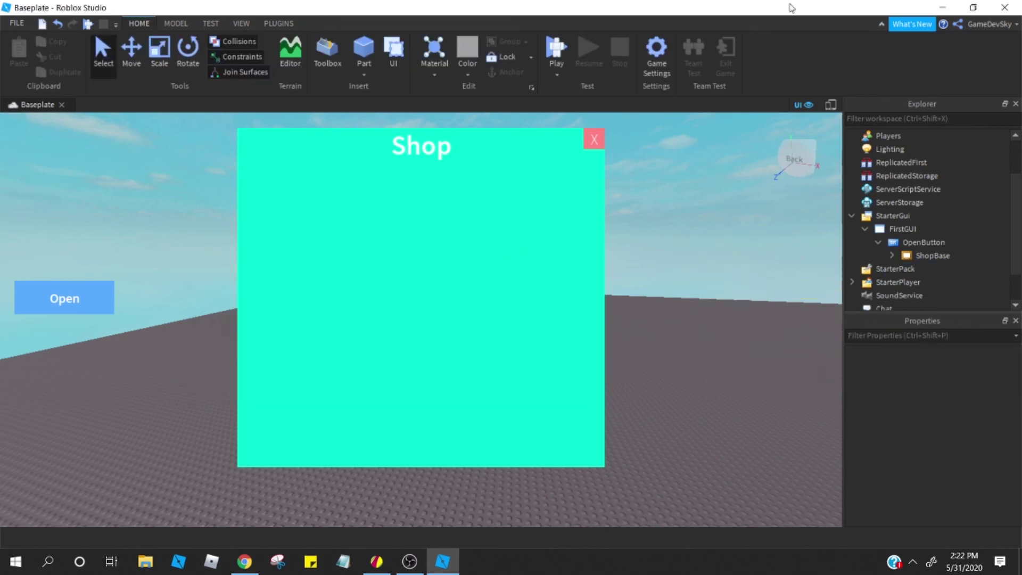